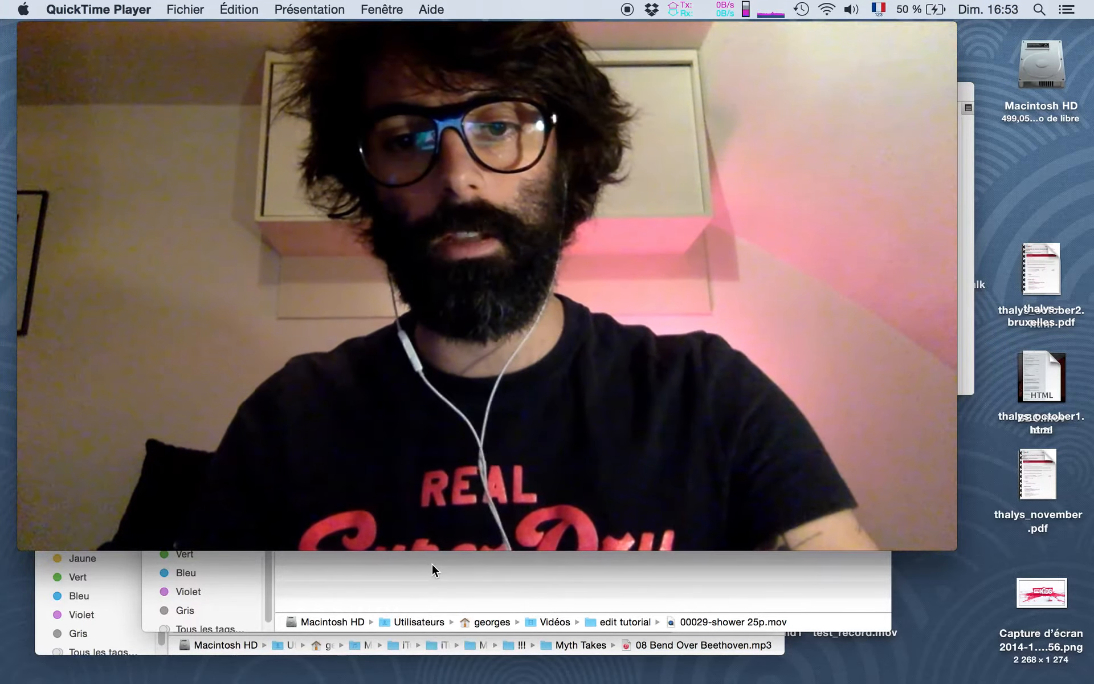
Launch Blender from the Finder window and dismiss its splash screen.
left_click(603, 576)
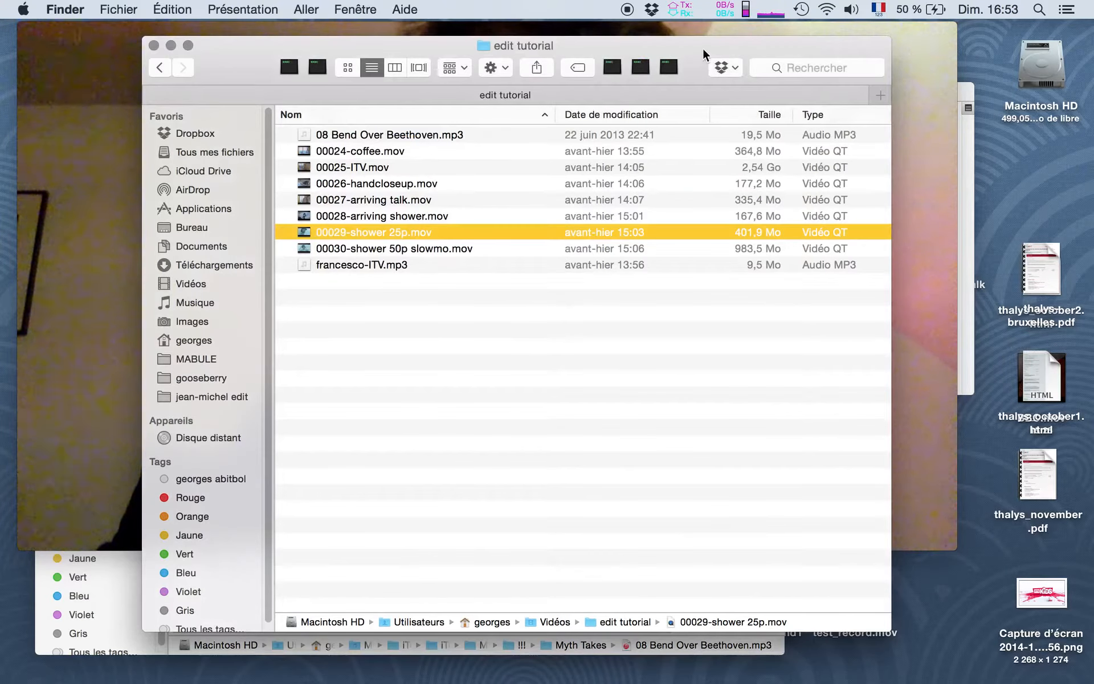
left_click(668, 69)
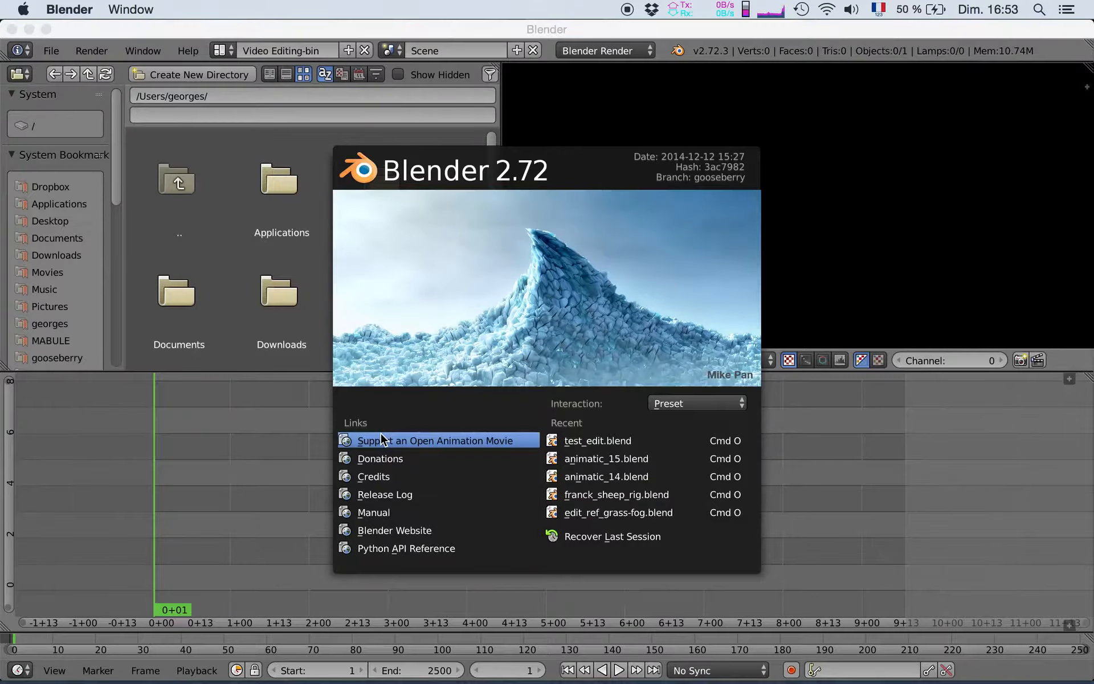
left_click(381, 440)
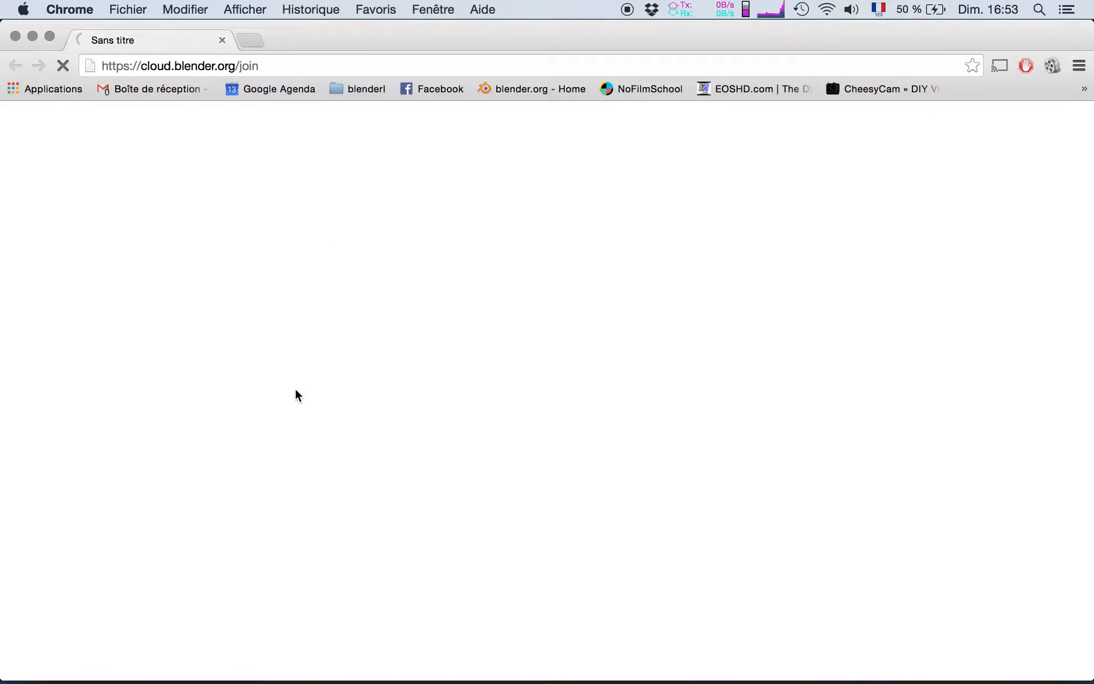
key("super+q")
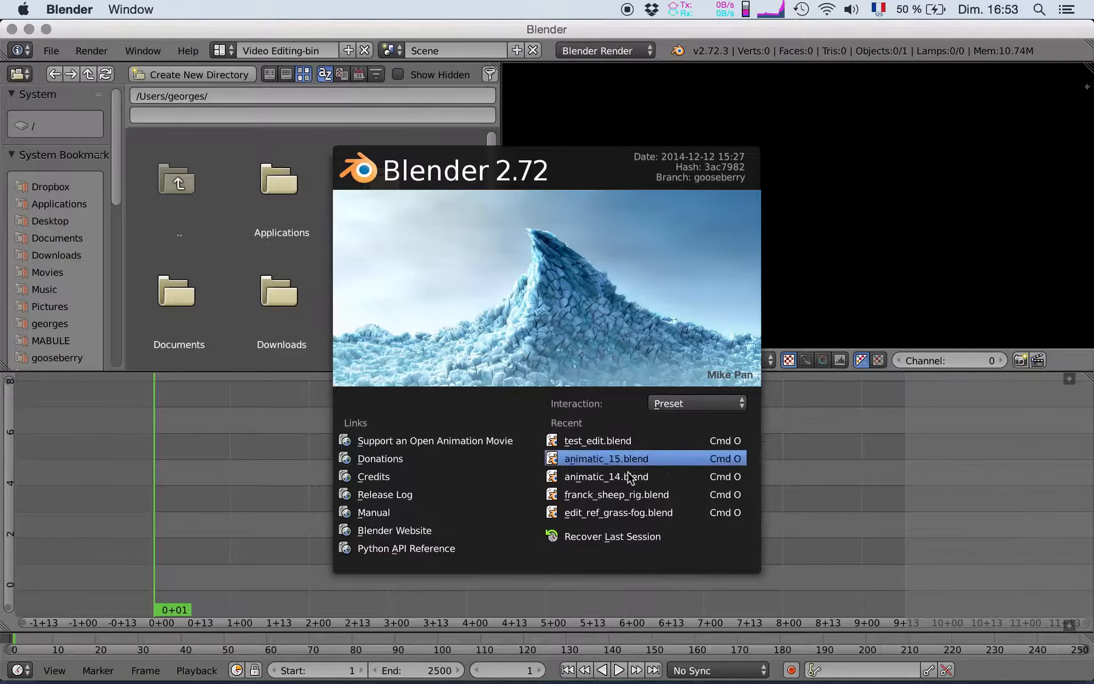
left_click(856, 478)
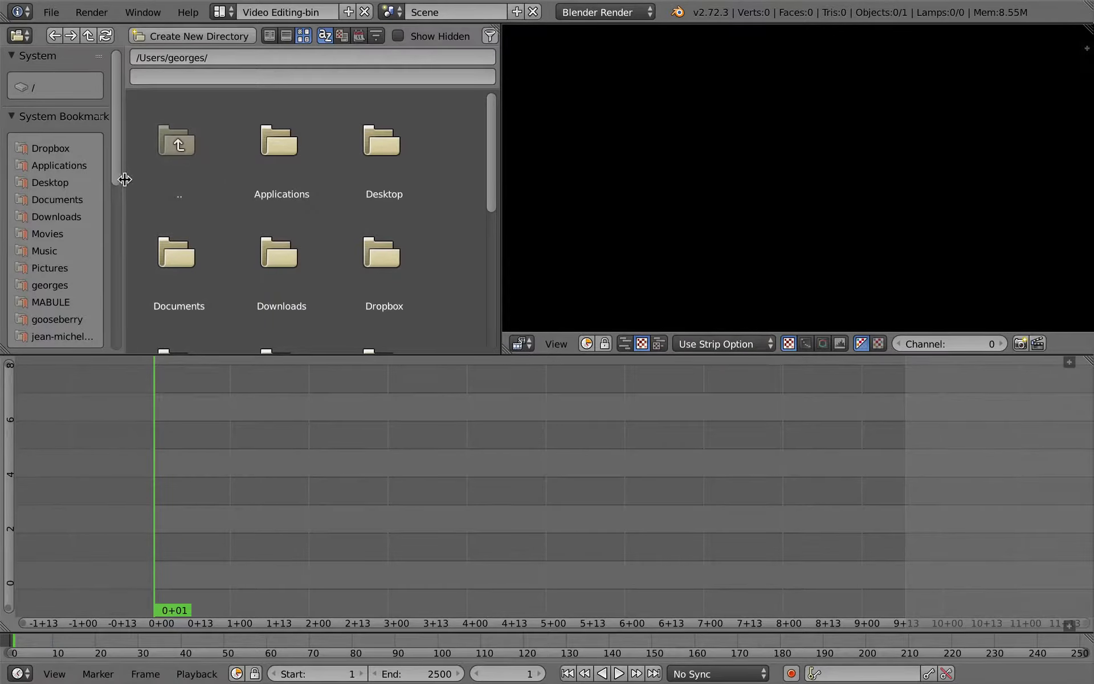
key("super+Tab")
key("super+Tab")
key("super+Tab")
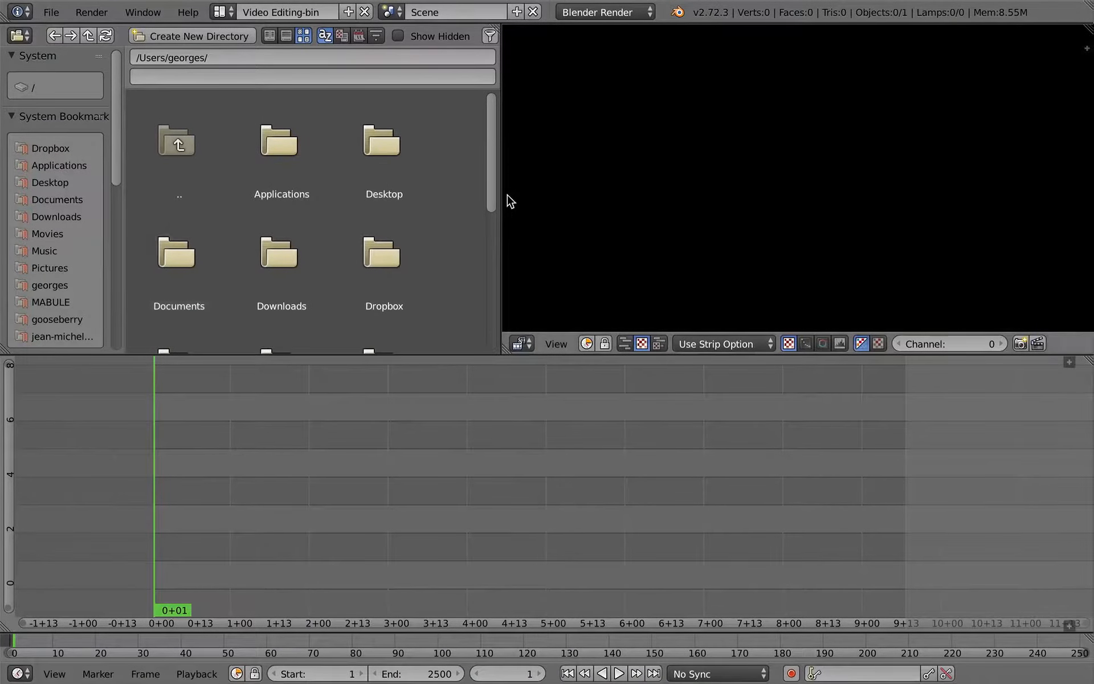
Open the bookmarked edit tutorial folder in the file browser.
left_click(45, 234)
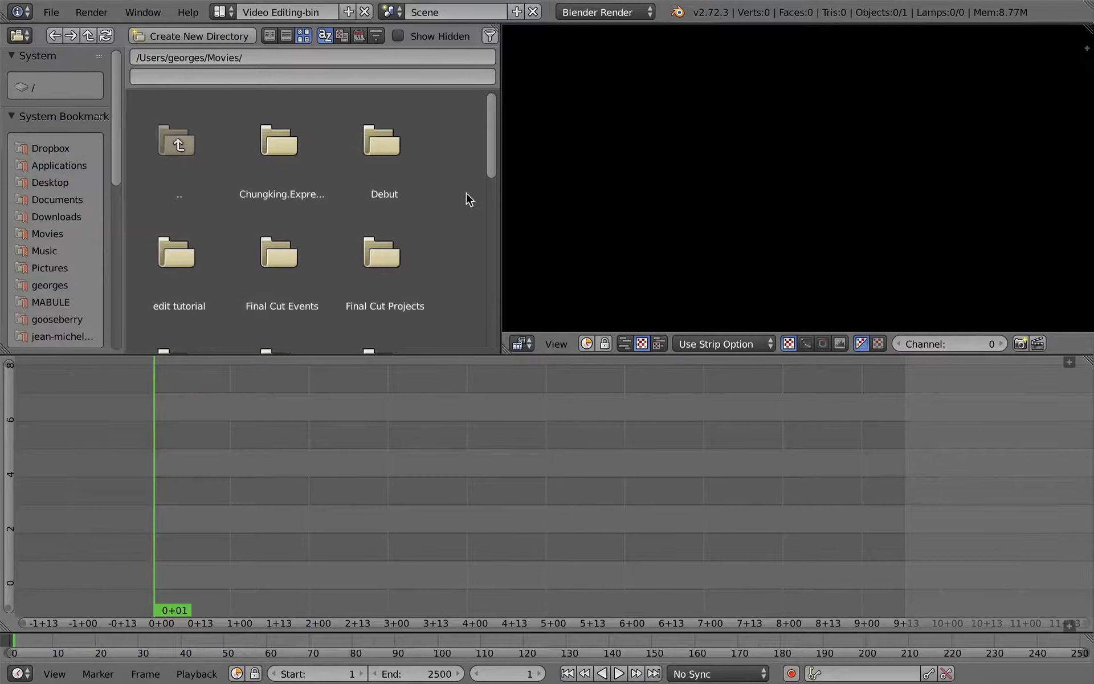
scroll(94, 231, "down", 10)
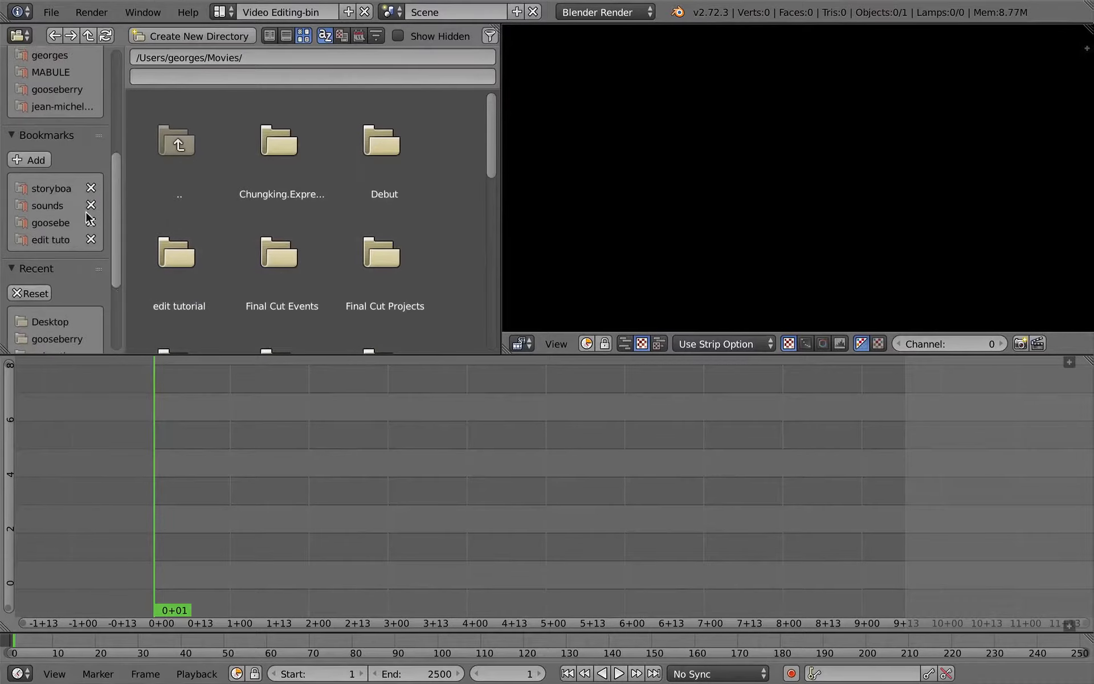
left_click(53, 243)
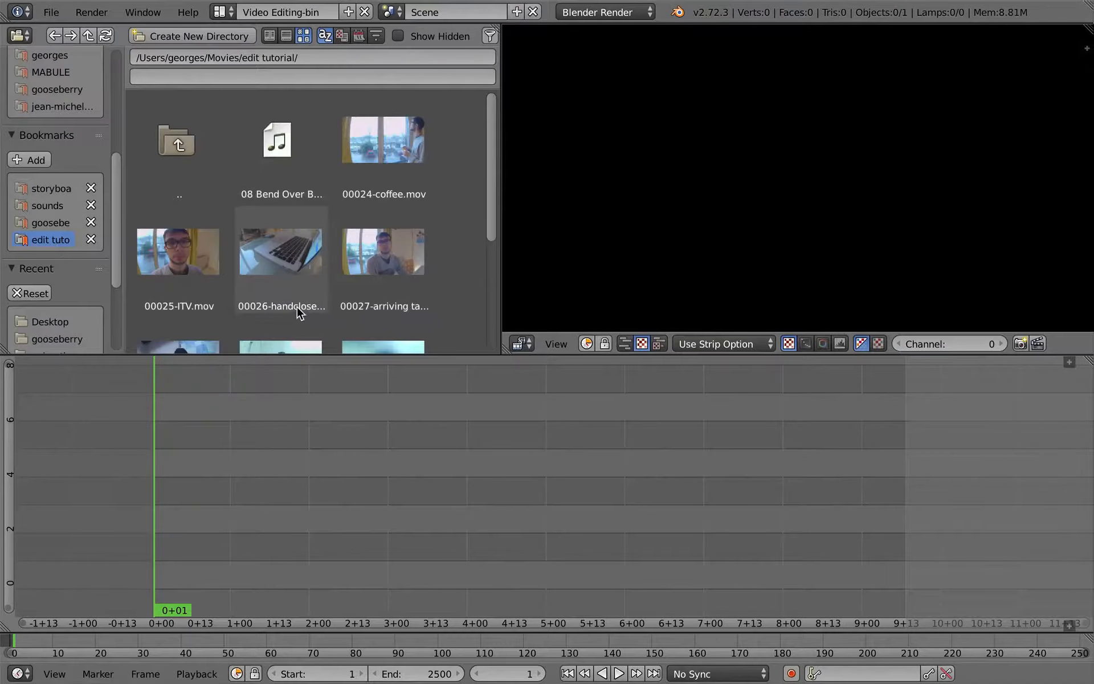
key("super+Tab")
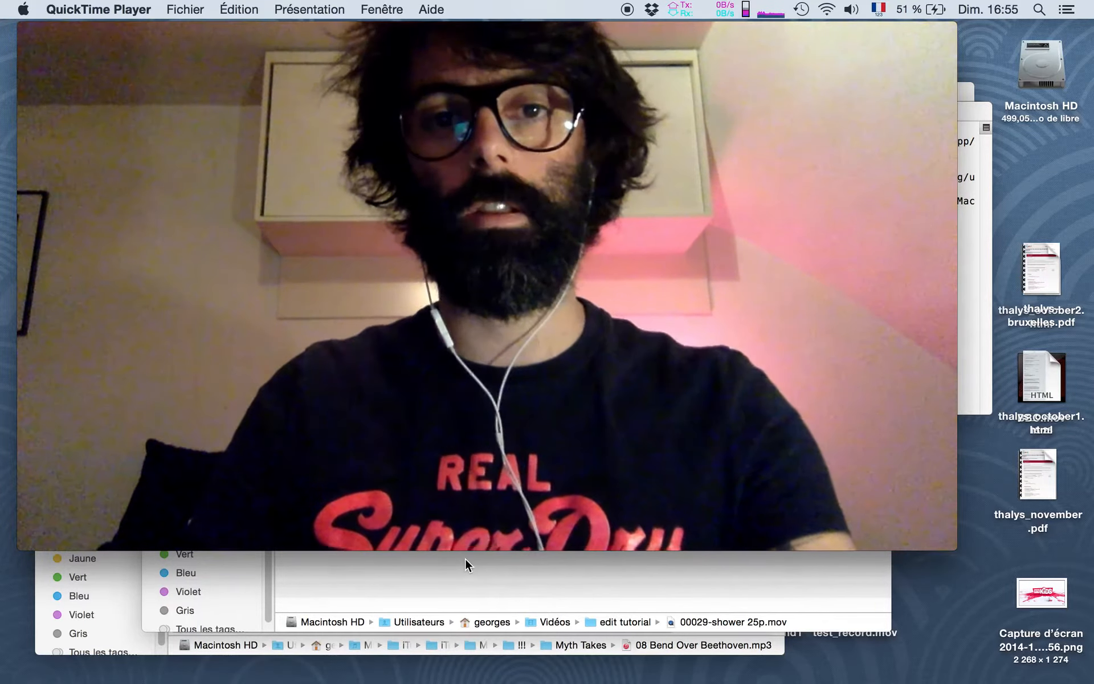
key("super+Tab")
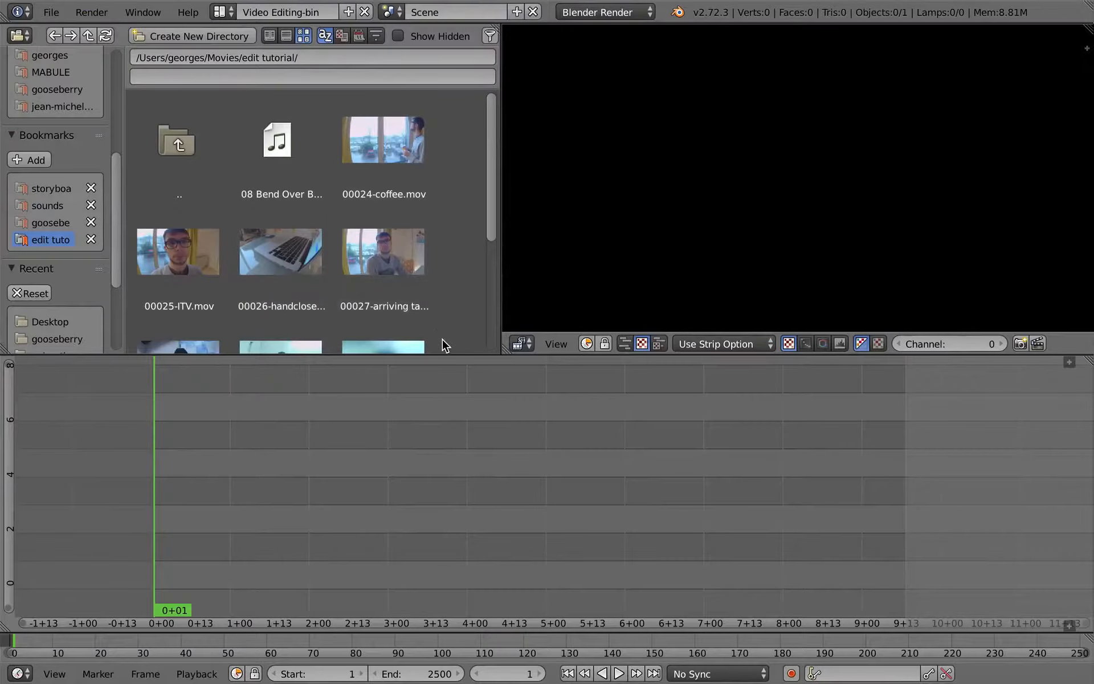
Add the interview clip 00025-ITV.mov to the sequencer, starting at frame 1 with its picture on channel 1.
mouse_move(491, 212)
left_mouse_down()
mouse_move(486, 323)
mouse_move(482, 224)
left_mouse_up()
scroll(481, 223, "up", 1)
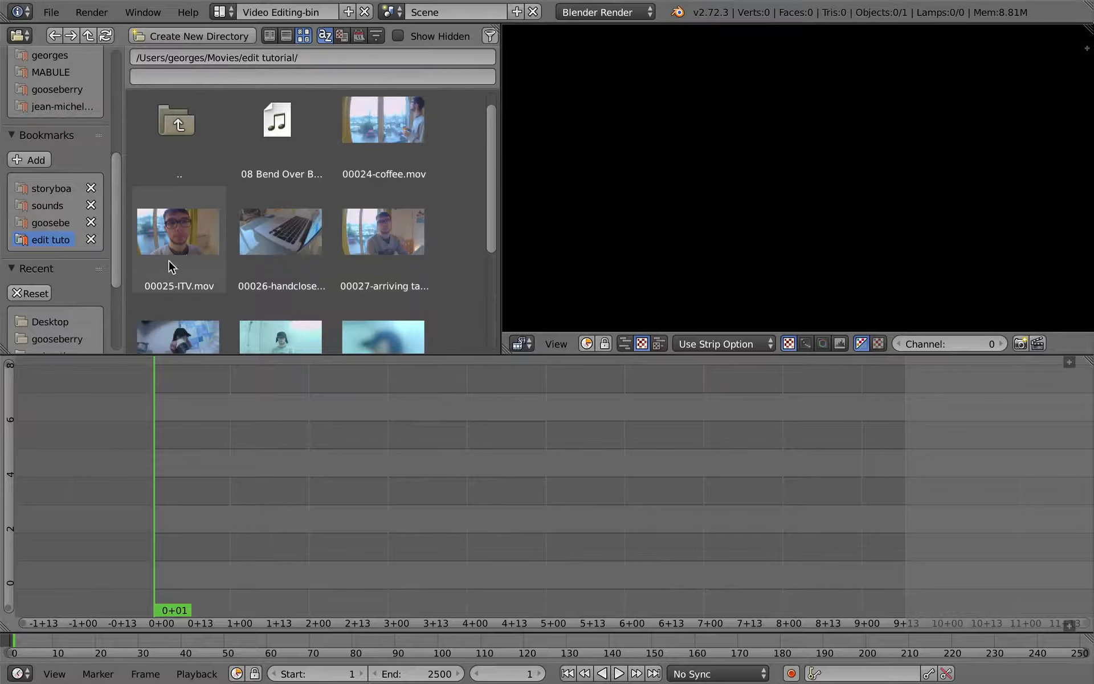
left_click(173, 242)
left_click_drag(170, 244, 225, 504)
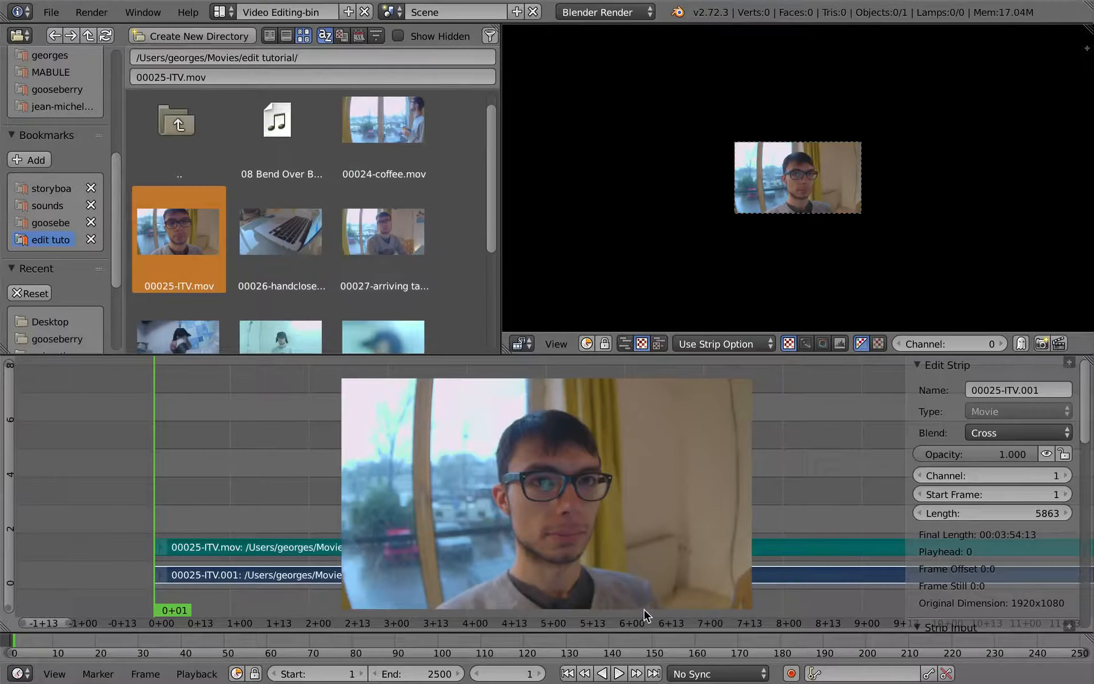
Show the sequencer's header and add the sound file francesco-ITV.mp3 on channel 3, starting at frame 1.
left_click(1069, 627)
left_click(676, 622)
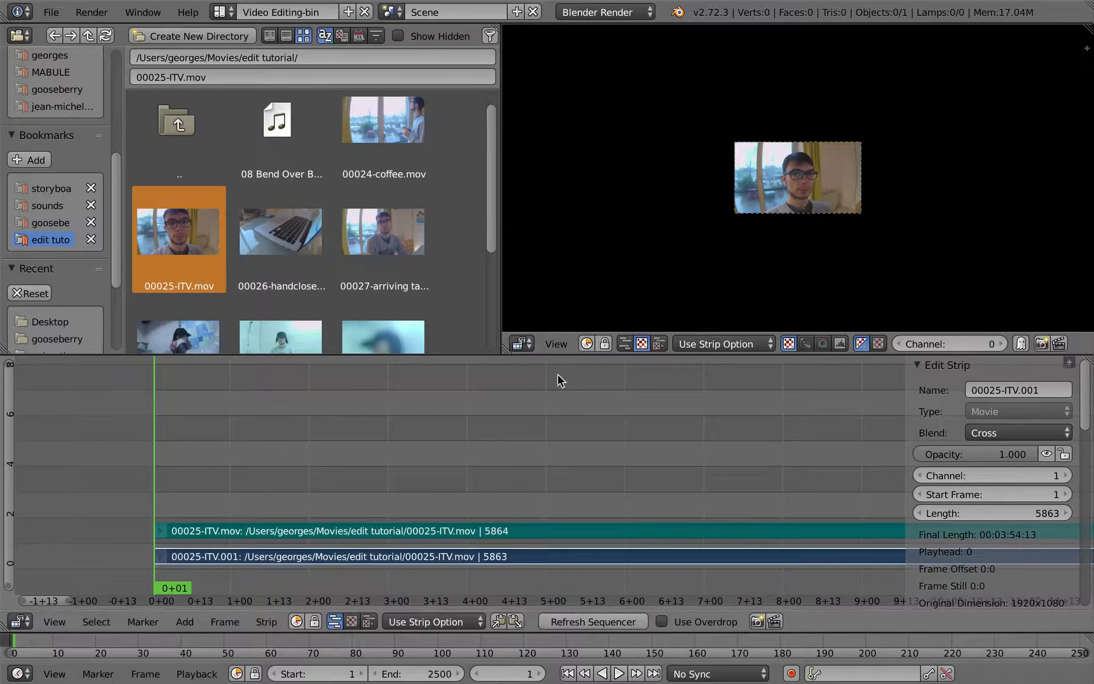
scroll(194, 299, "down", 5)
left_click_drag(193, 297, 239, 491)
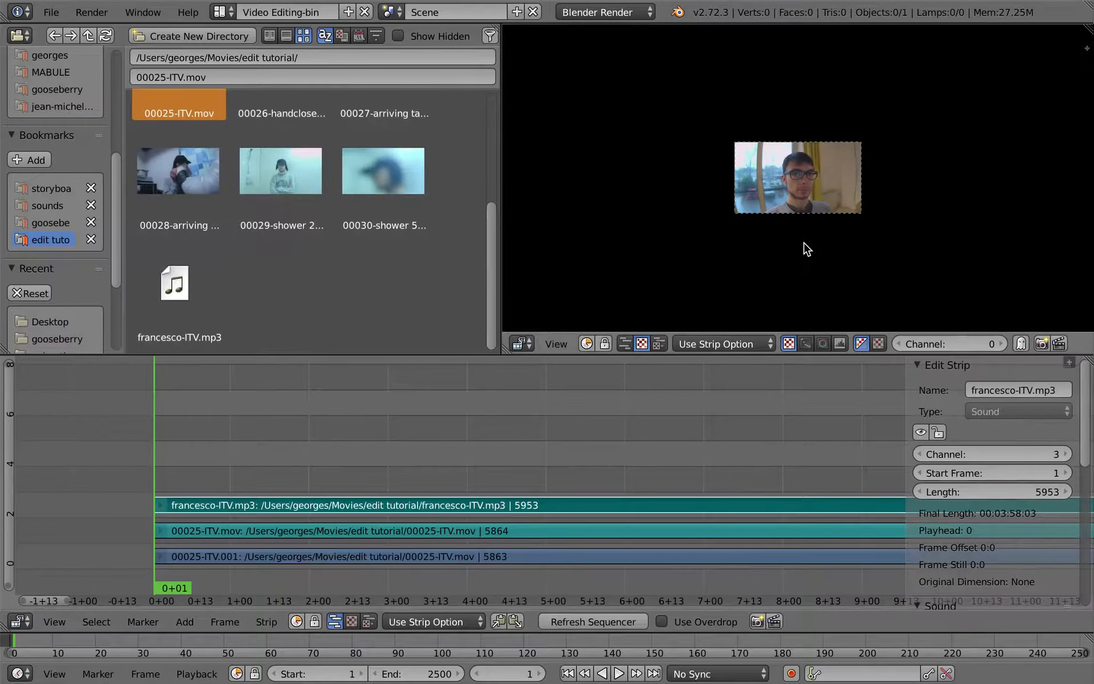
Scrub the playhead to frame 6 and enlarge the interview image so it fills the preview area.
middle_click_drag(804, 243, 815, 200, "ctrl")
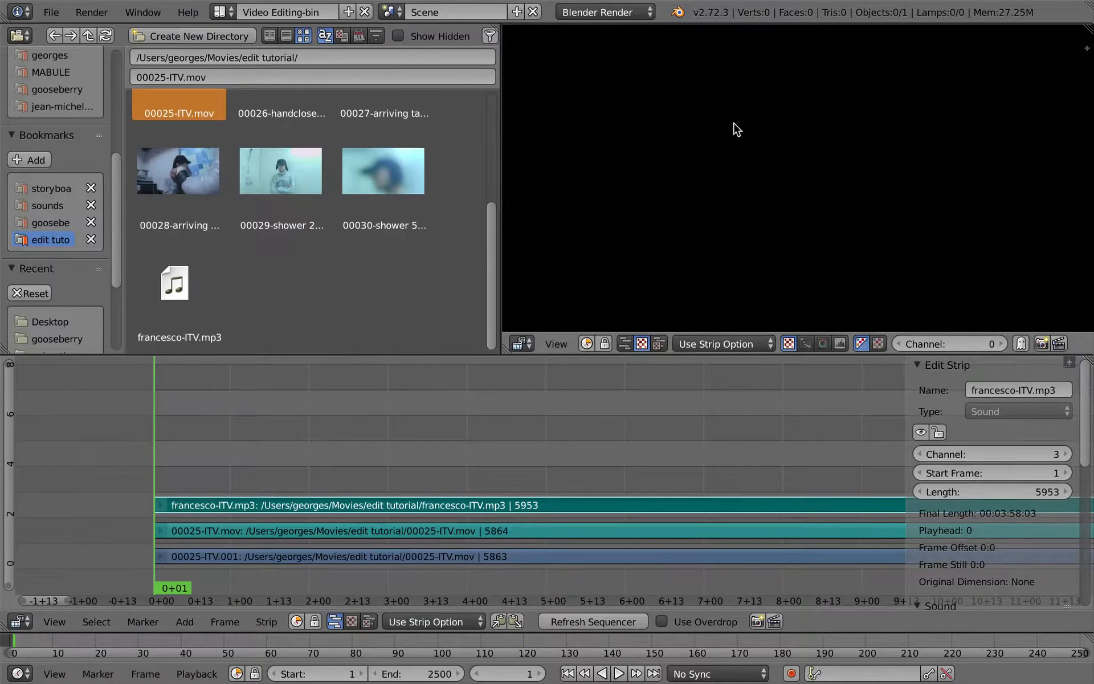
key("Home")
middle_click_drag(802, 242, 794, 206, "ctrl")
left_click_drag(313, 454, 170, 462)
scroll(423, 503, "down", 2)
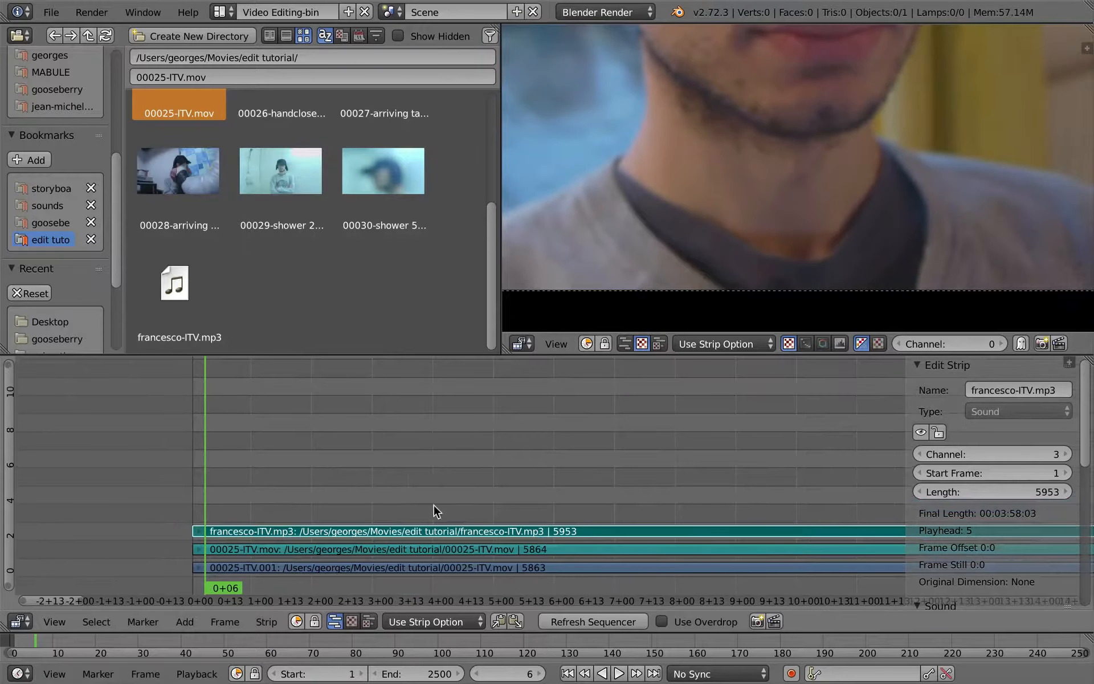
middle_click_drag(477, 499, 430, 433)
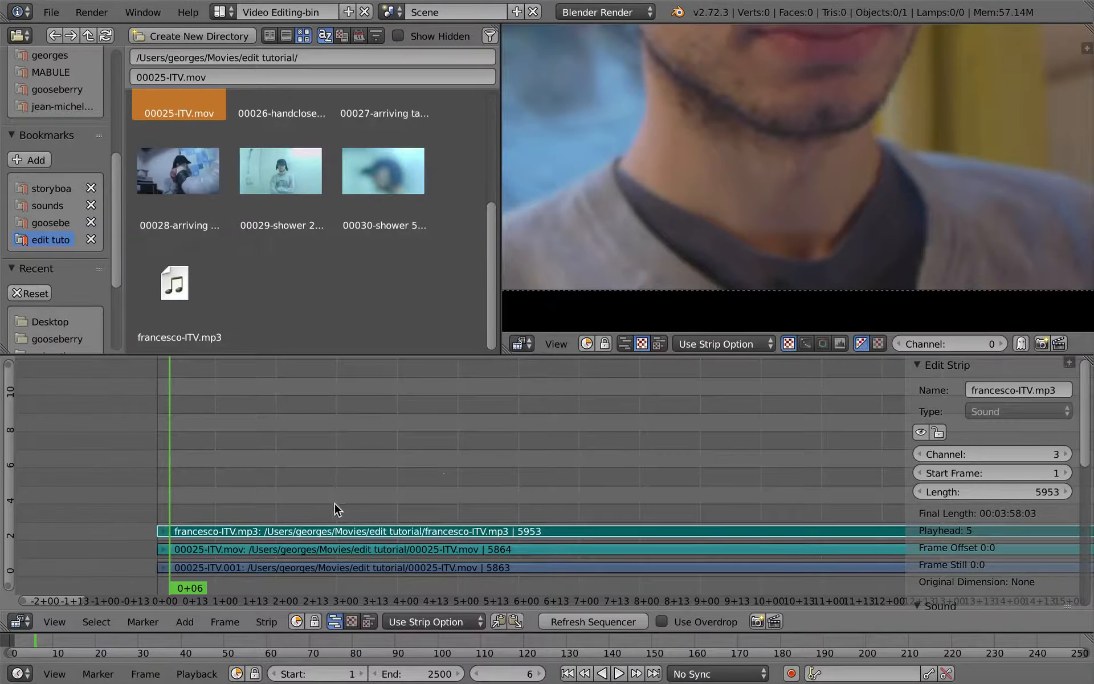
scroll(706, 216, "down", 6)
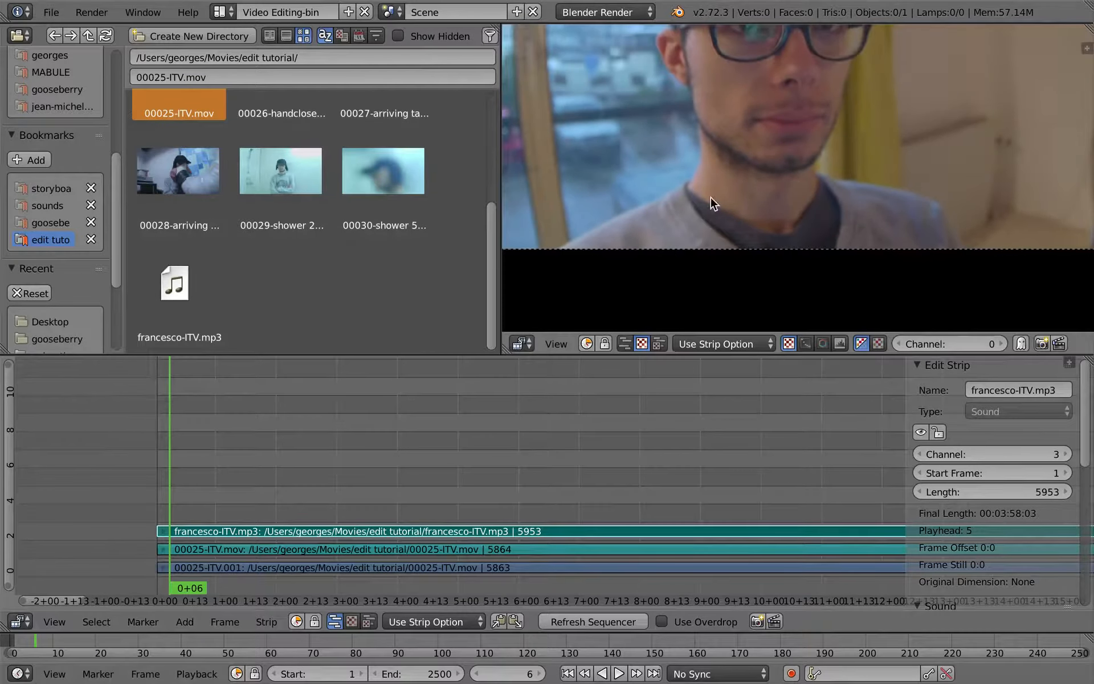
middle_click_drag(713, 195, 730, 263)
middle_click_drag(630, 275, 607, 262)
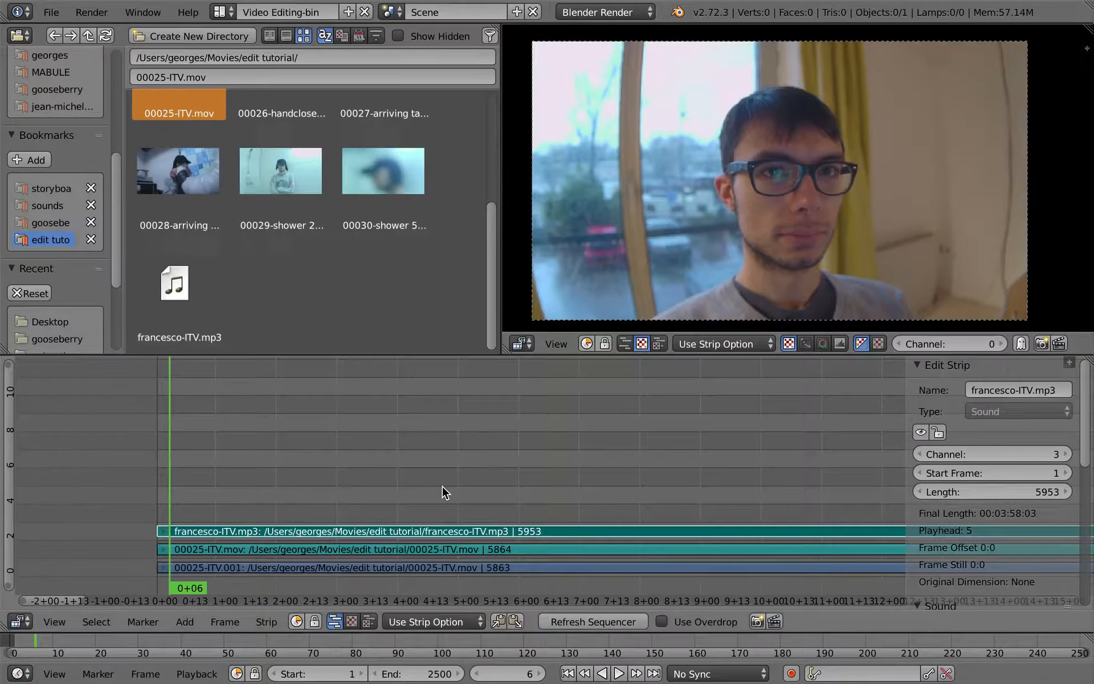
Maximize the sequencer to the whole window and hide its strip properties.
key("ctrl+Up")
key("n")
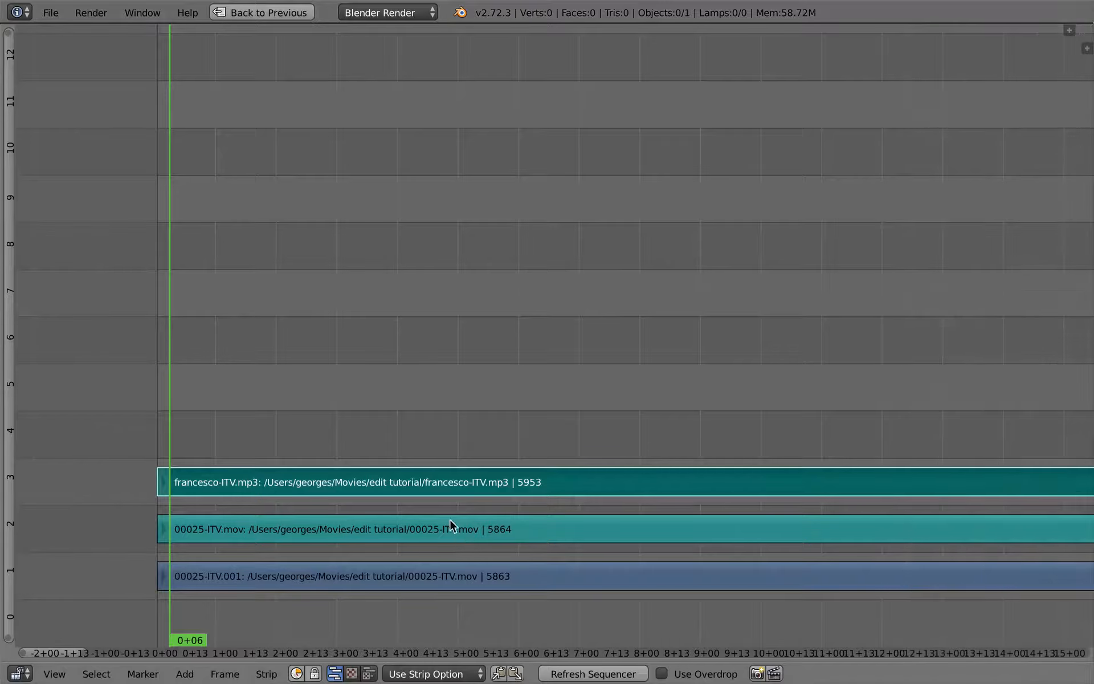
middle_click_drag(605, 442, 617, 490, "ctrl")
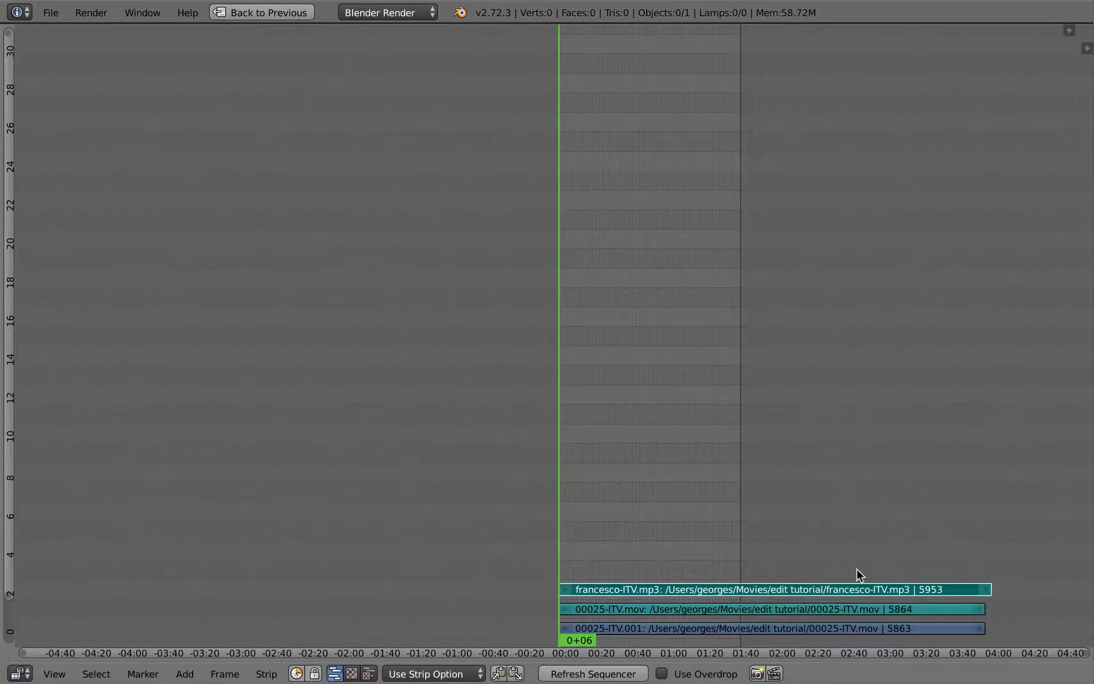
middle_click_drag(853, 556, 779, 527)
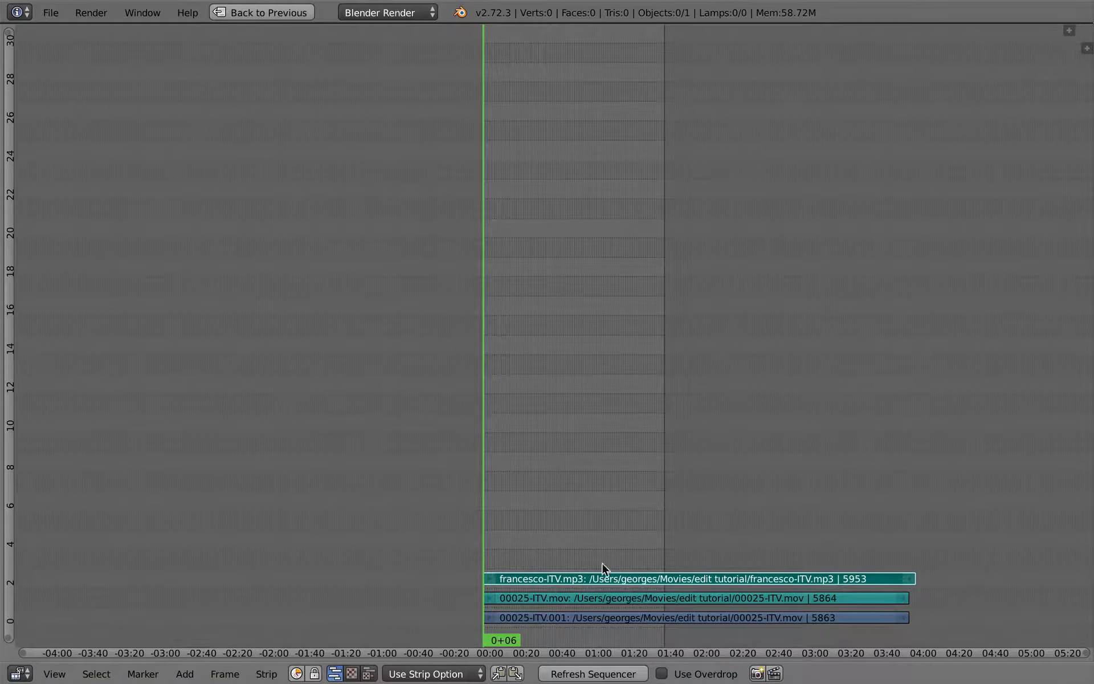
scroll(569, 570, "up", 5)
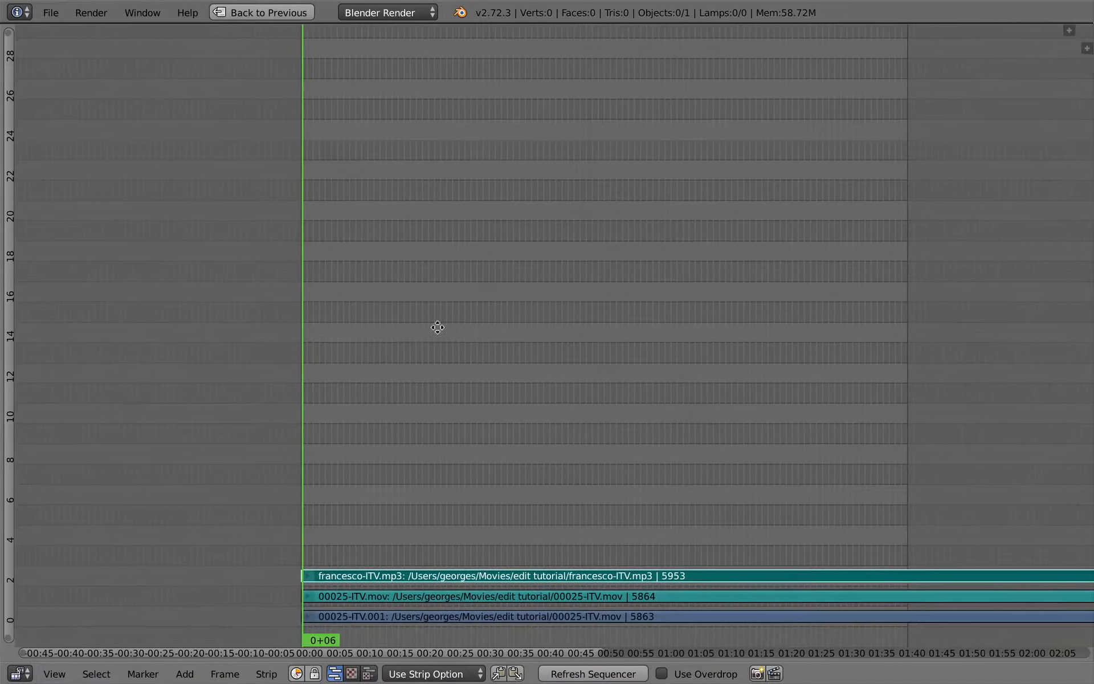
middle_click_drag(437, 327, 637, 328, "ctrl")
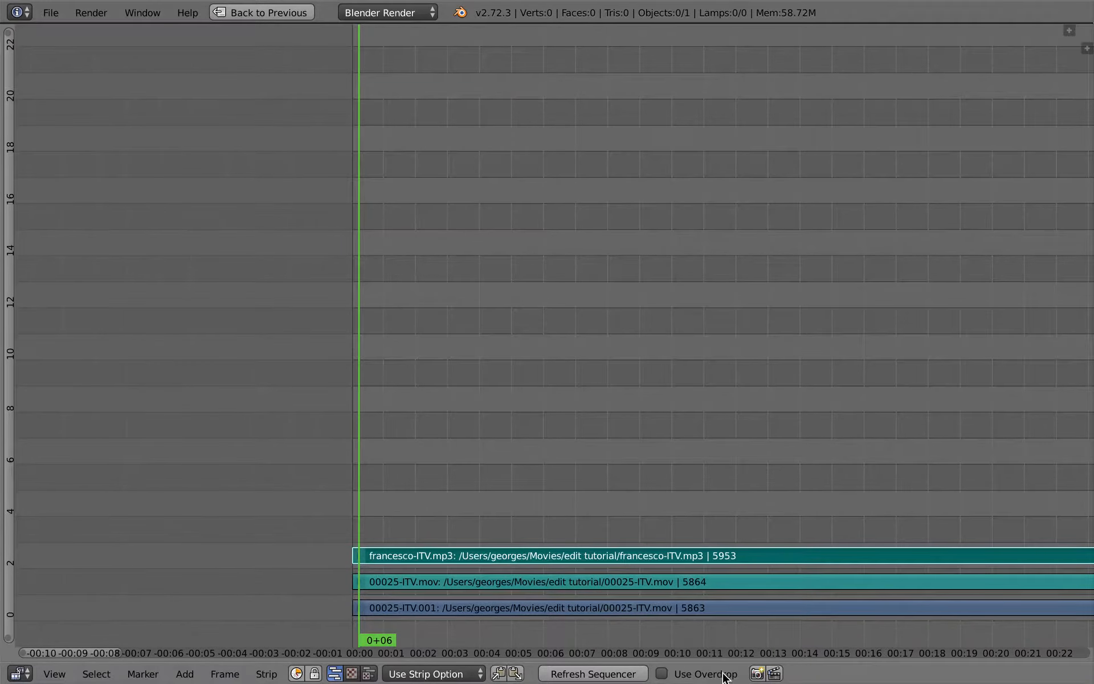
Enable Use Overdrop and place the preview overlay, enlarged, above the strips in the upper part of the sequencer.
left_click(661, 673)
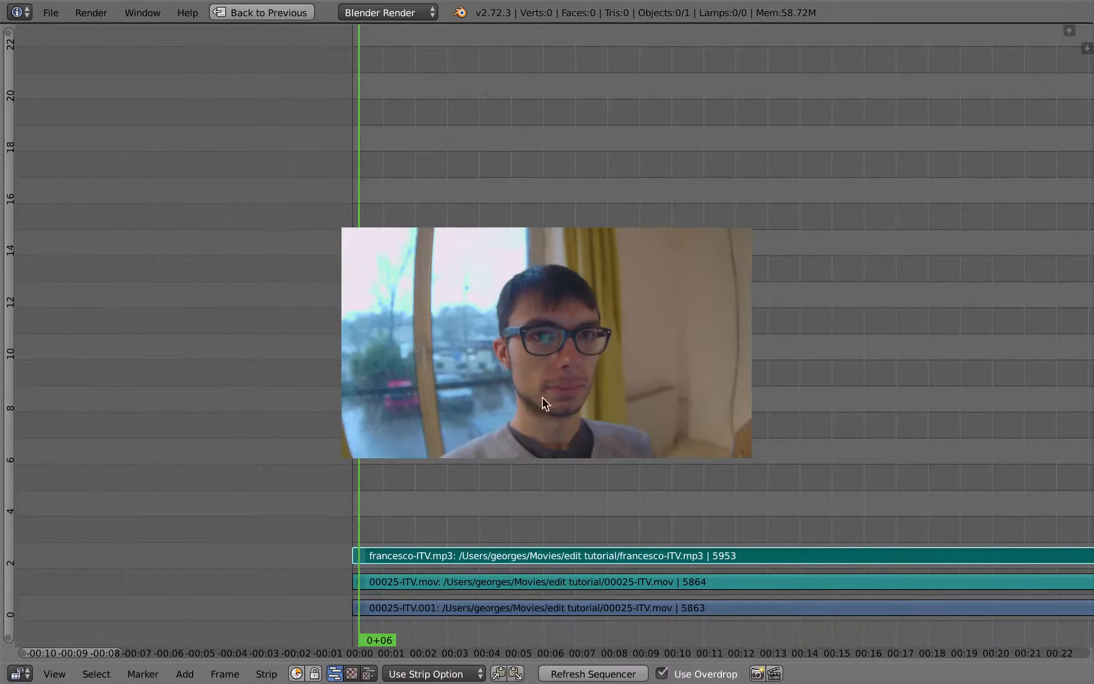
key("shift+o")
left_click_drag(616, 415, 527, 190)
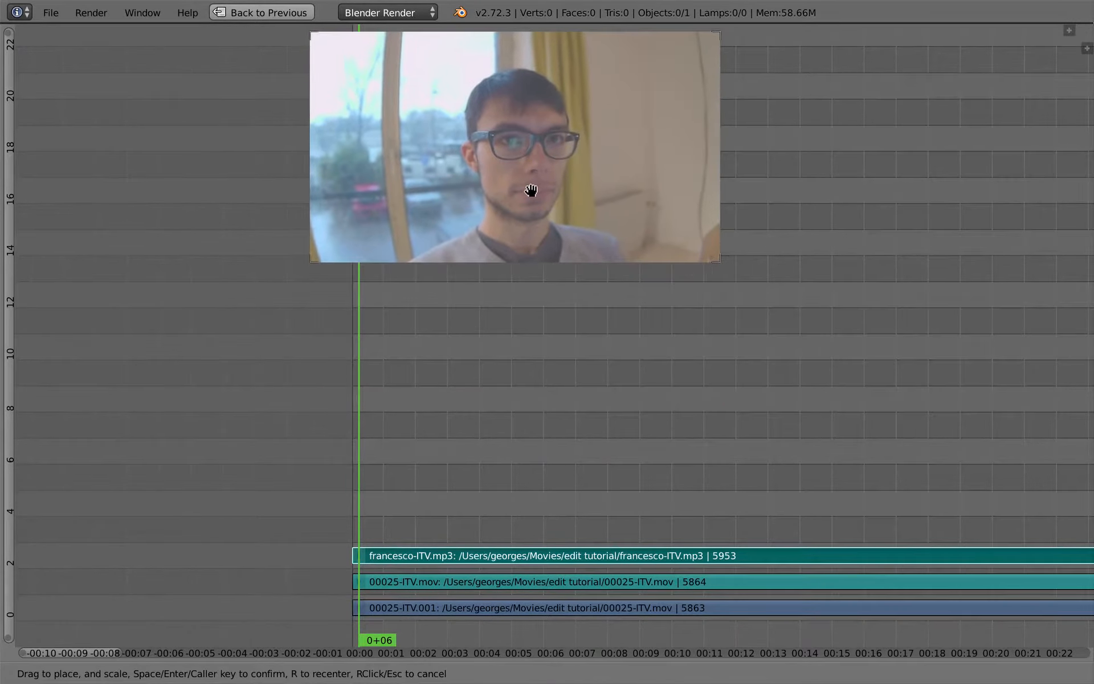
left_click_drag(522, 260, 516, 396)
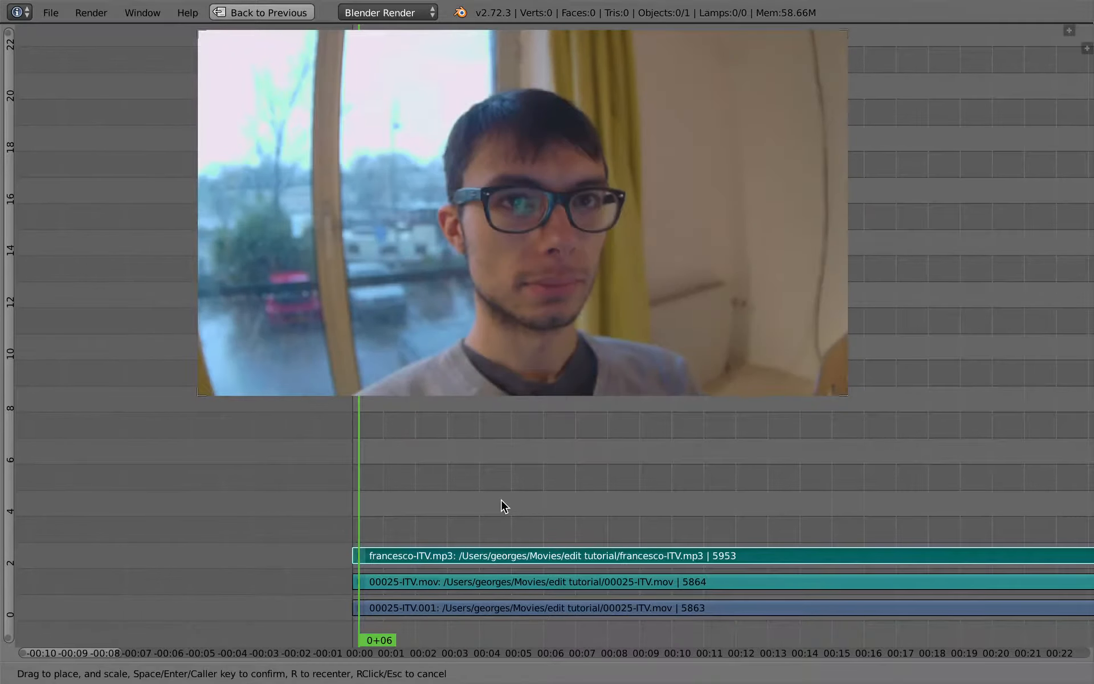
key("Return")
Scrub the playhead to 5+13 and hide the sequencer's header.
left_click_drag(394, 499, 536, 512)
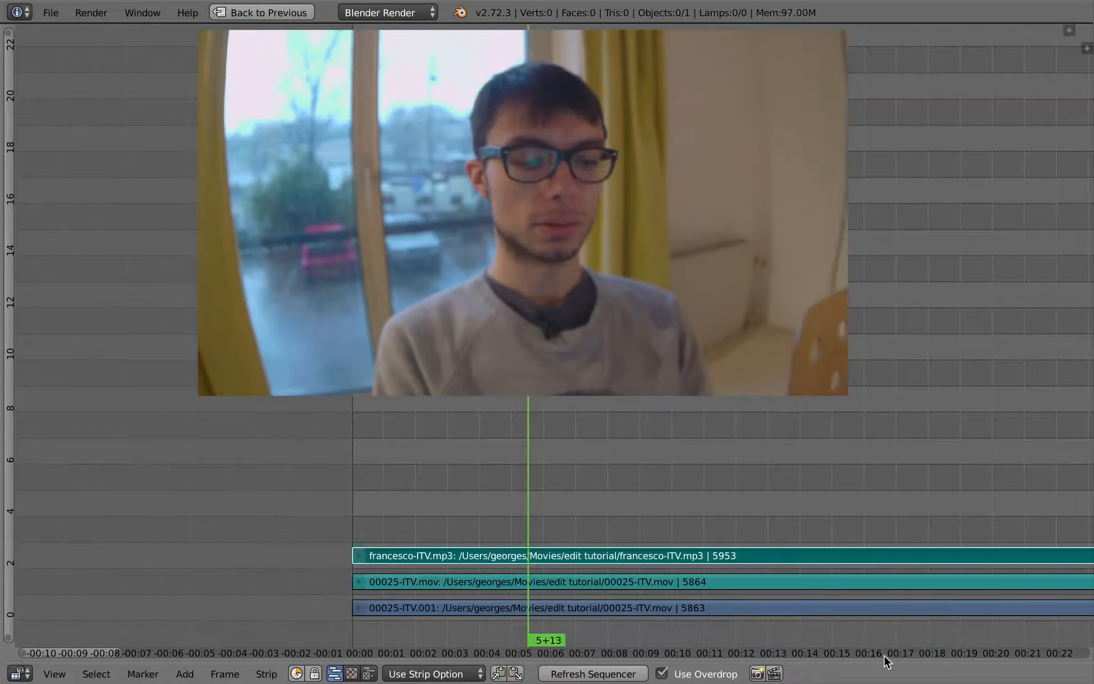
left_click_drag(885, 669, 884, 683)
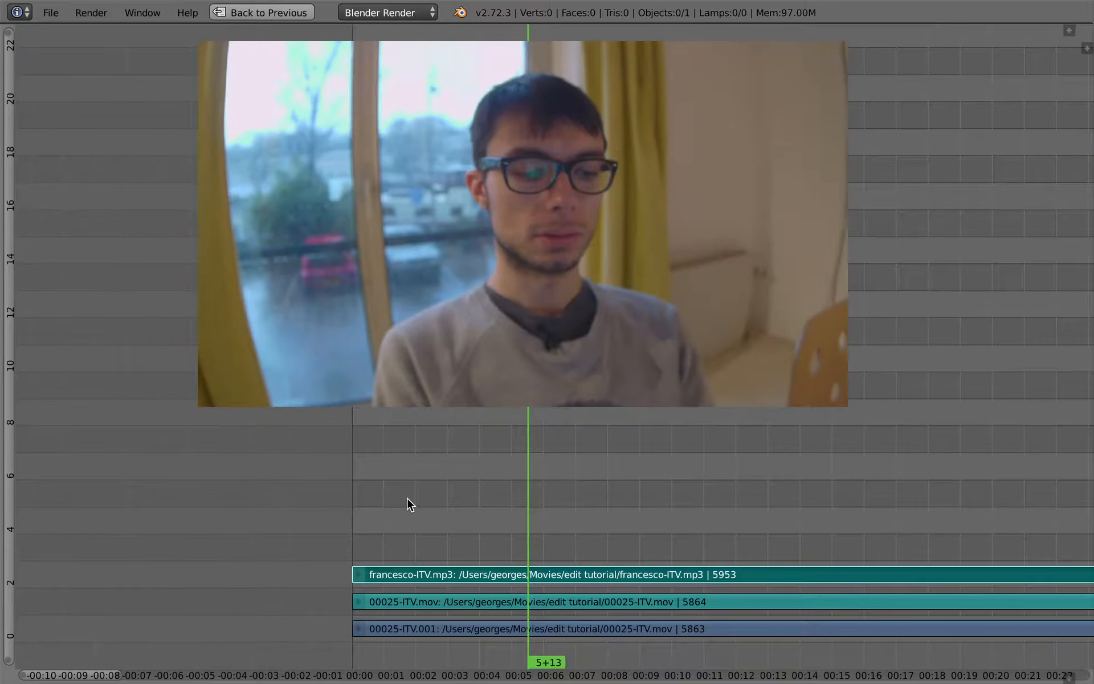
scroll(475, 507, "right", 5)
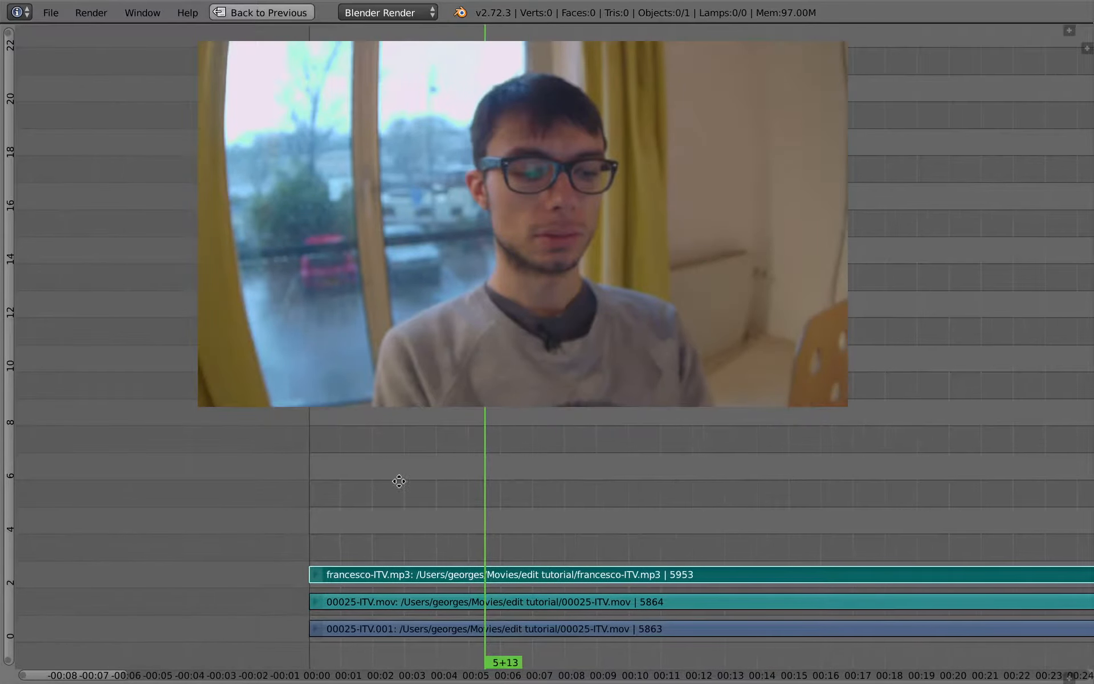
middle_click_drag(375, 490, 438, 502)
middle_click_drag(424, 554, 482, 482, "ctrl")
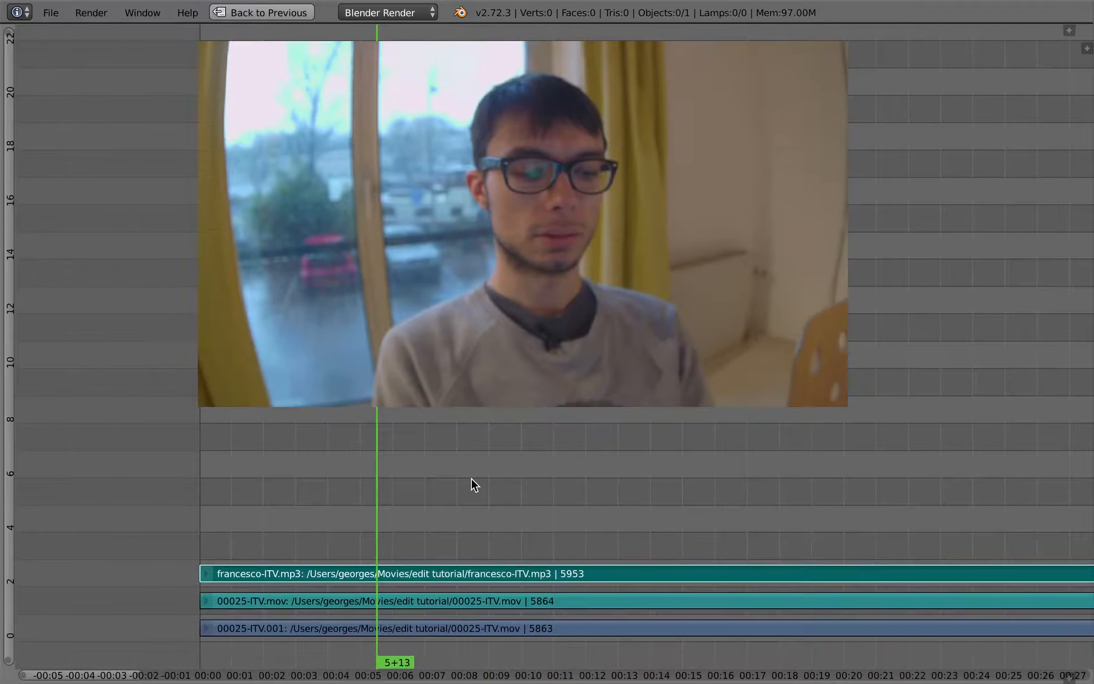
middle_click_drag(390, 481, 405, 491)
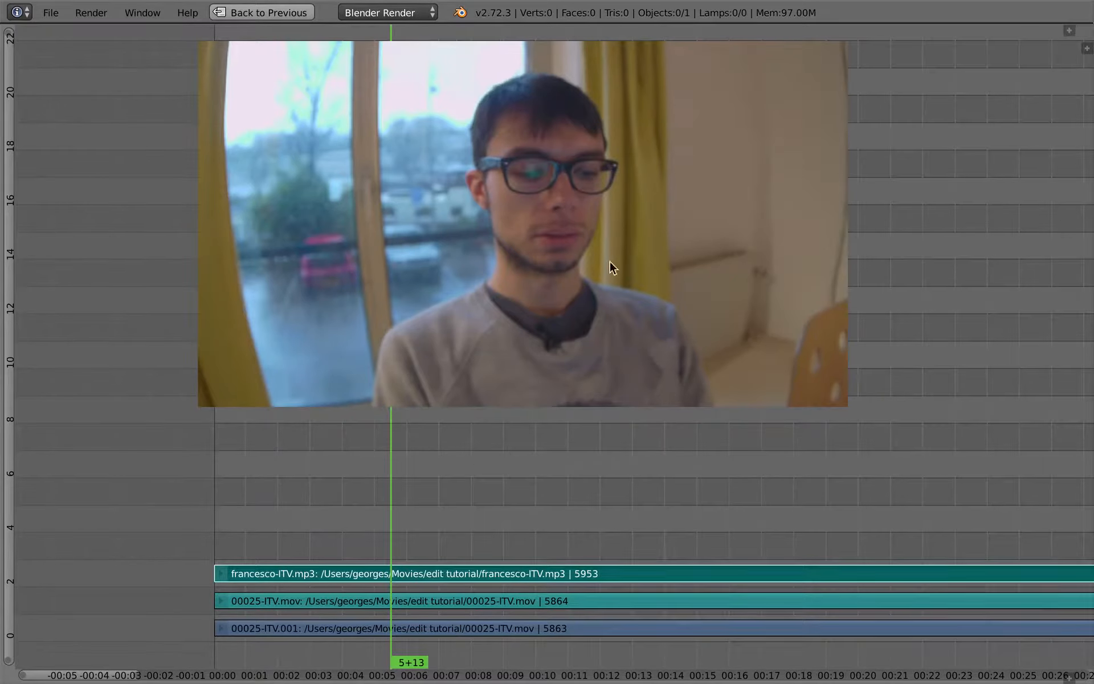
middle_click_drag(402, 544, 398, 506, "ctrl")
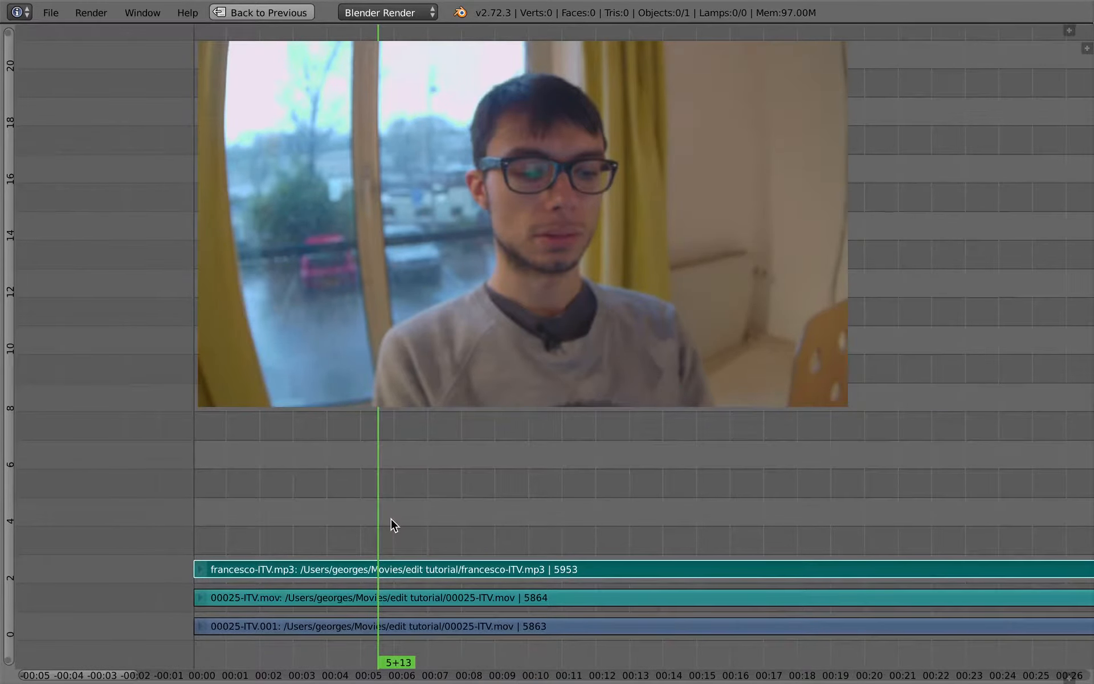
middle_click_drag(381, 513, 429, 373, "ctrl")
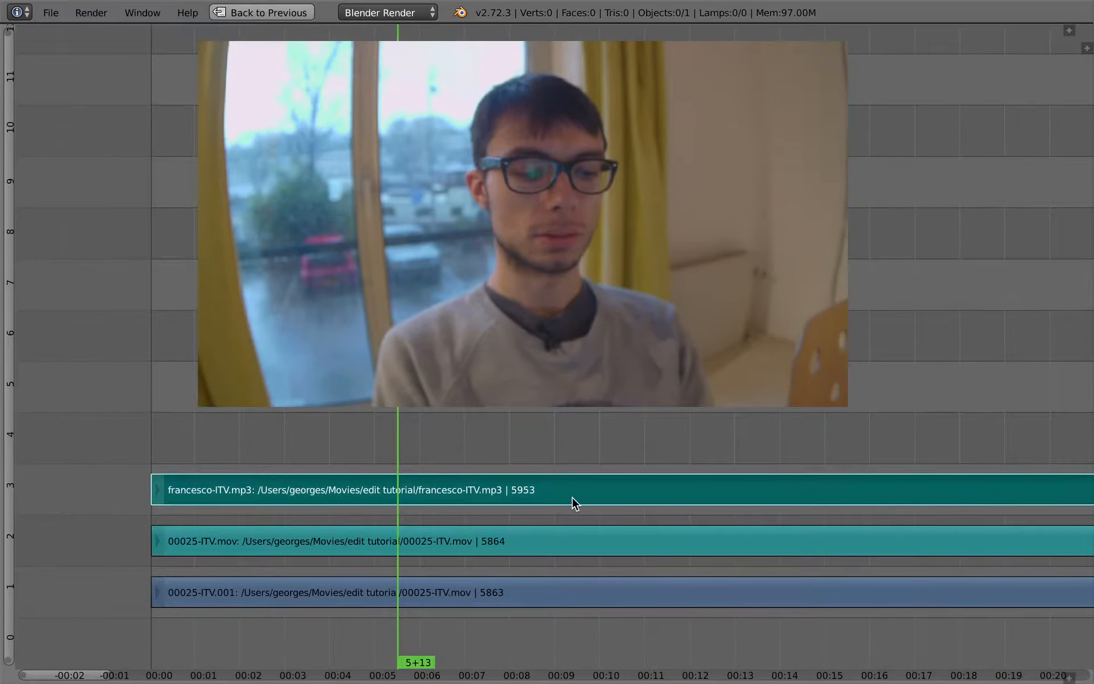
Show the strip properties and mute the separately recorded MP3 sound strip in channel 3.
key("n")
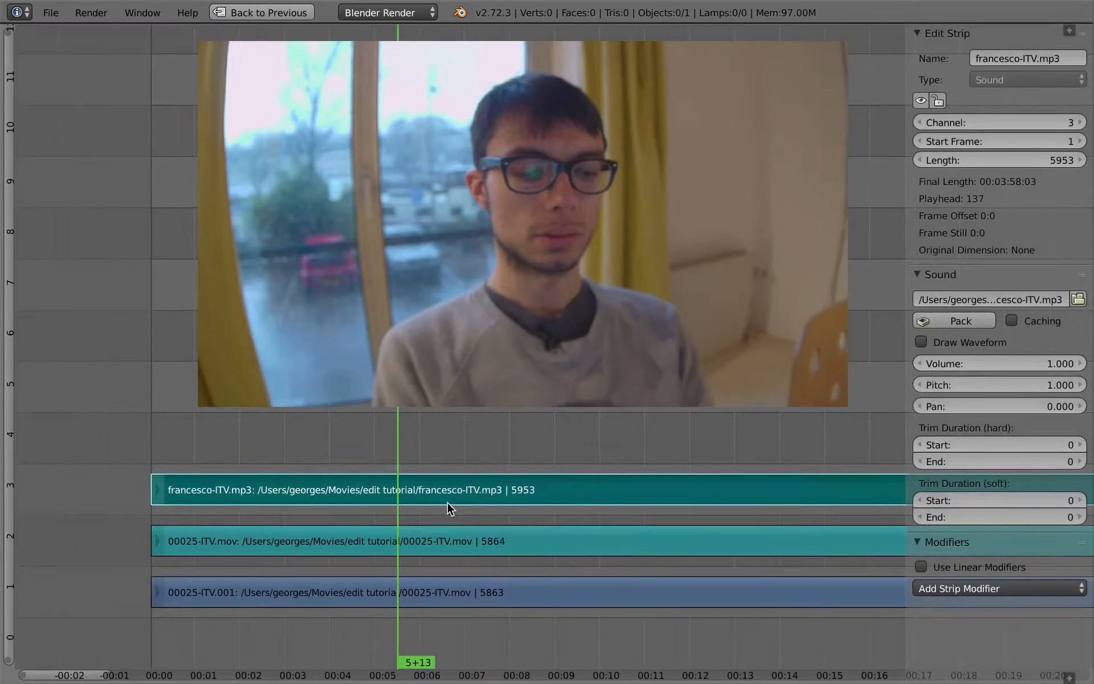
left_click(449, 547)
left_click(359, 494)
key("h")
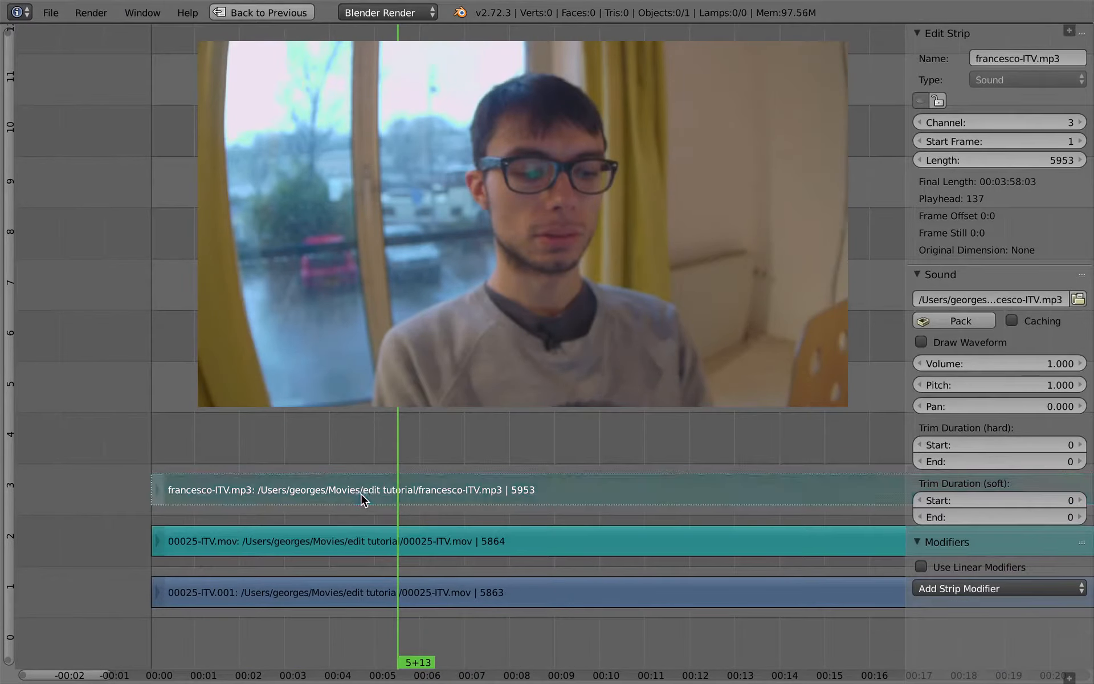
Play the footage from near the two-second mark to check playback with the camera sound, stopping at 6+10.
left_click(229, 464)
key("alt+a")
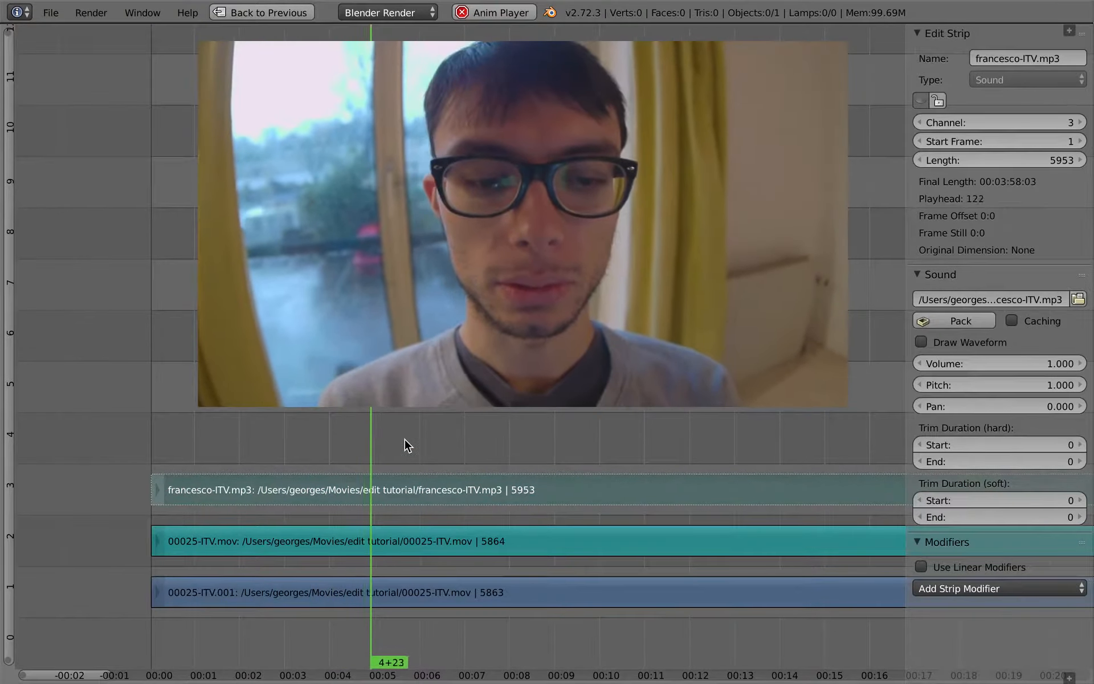
key("XF86AudioRaiseVolume")
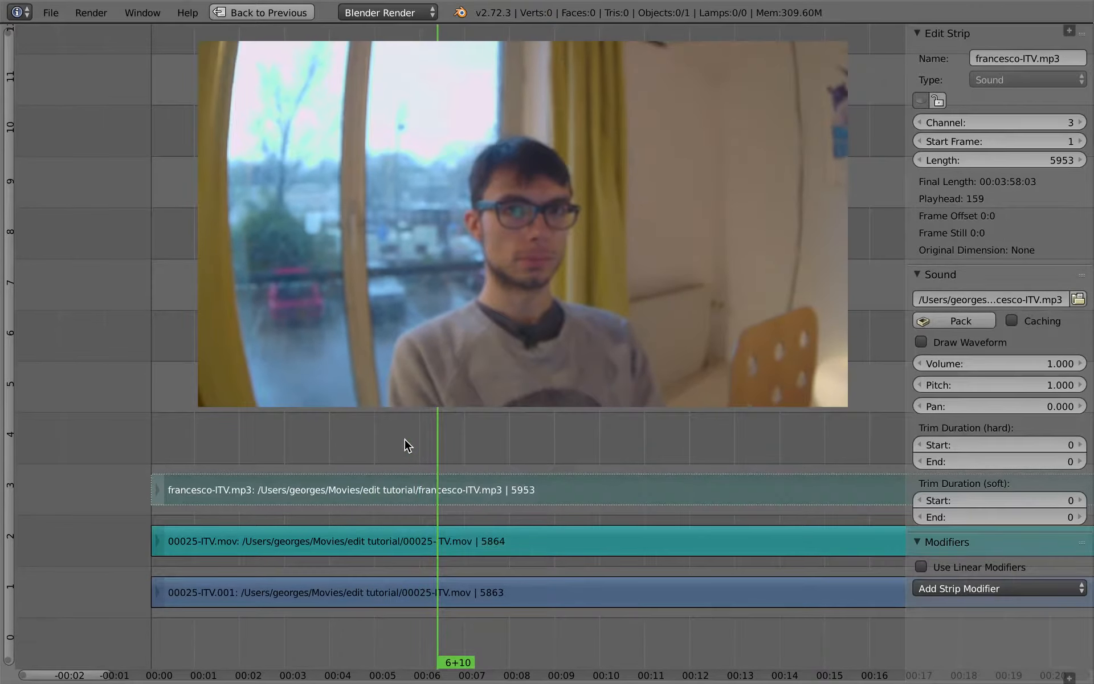
In the UV Editing layout, set the render resolution percentage to 25% and widen the render properties area.
key("ctrl+Up")
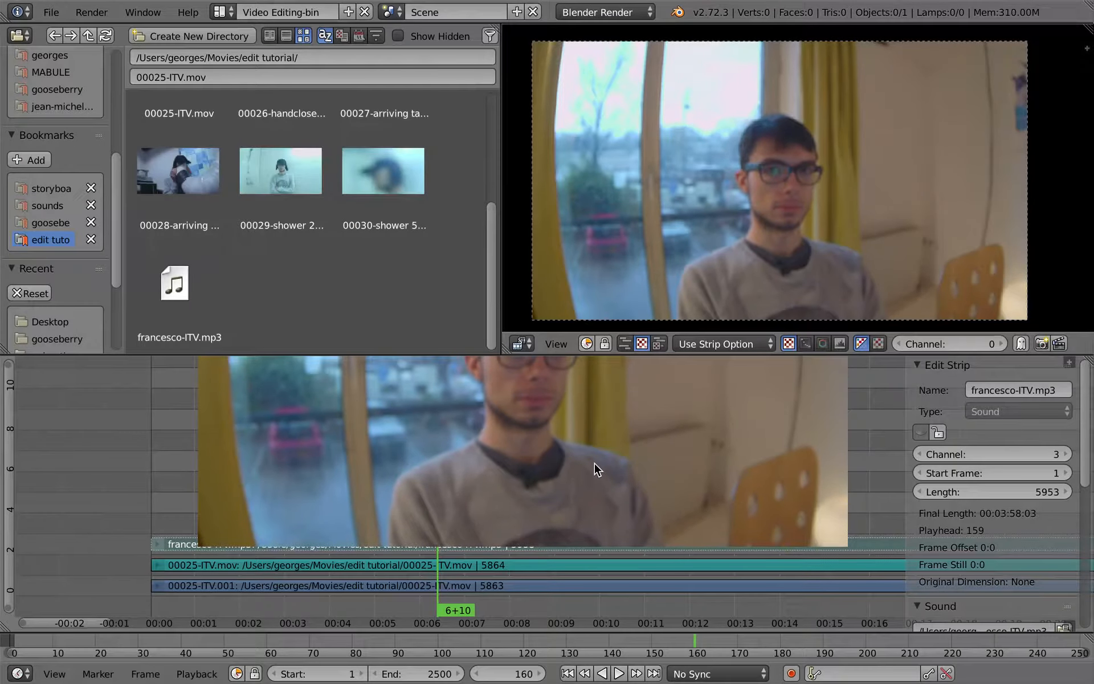
key("ctrl+Left")
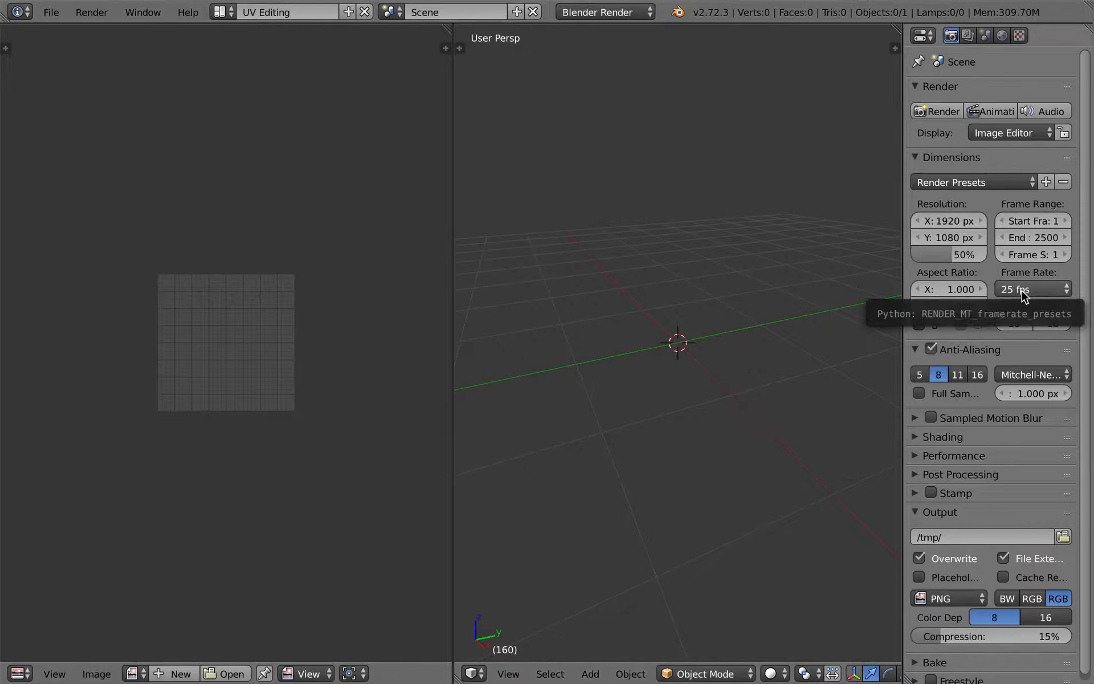
left_click(938, 257)
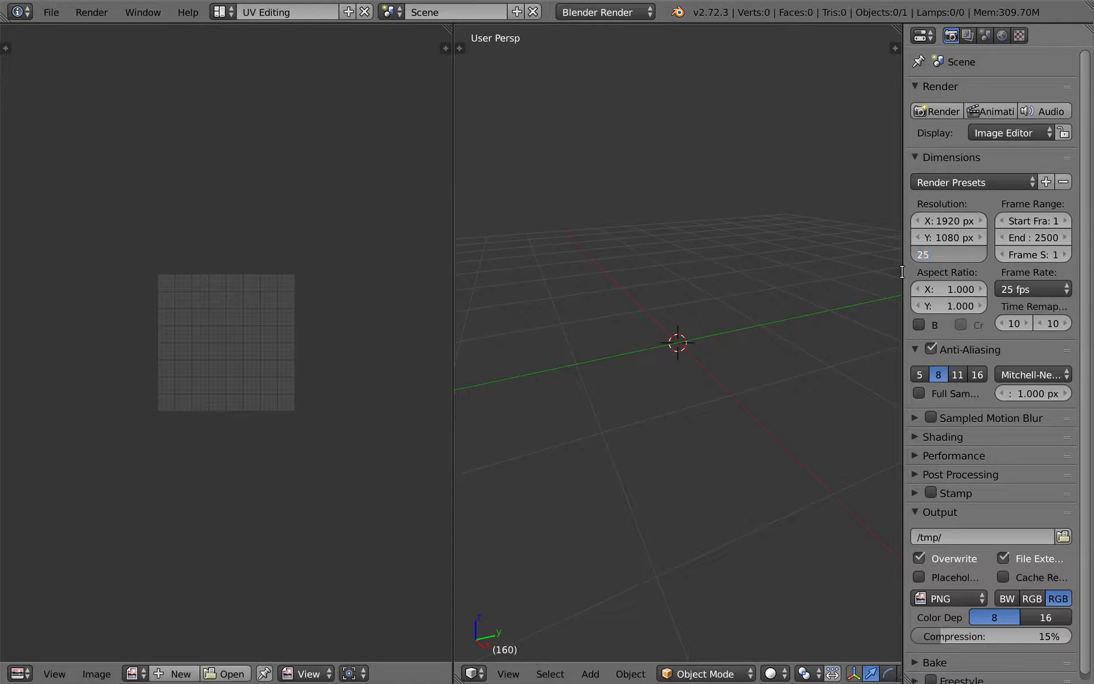
key("Return")
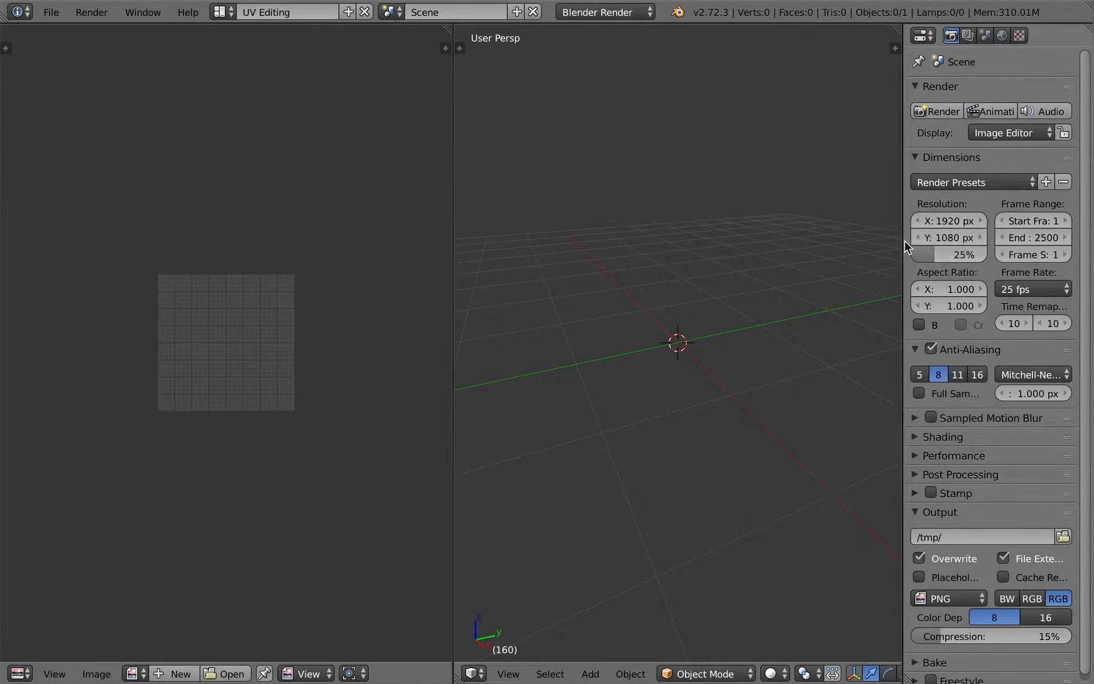
left_click_drag(902, 242, 843, 238)
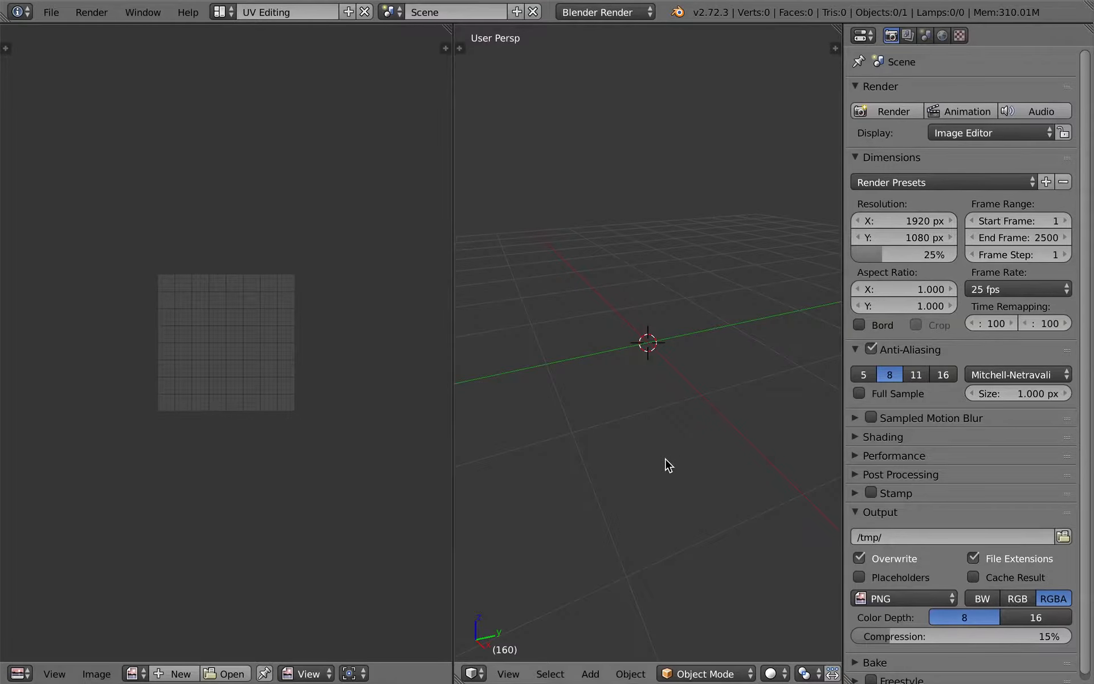
Return to the Video Editing-bin layout and set the playback sync mode to AV-sync.
key("ctrl+Right")
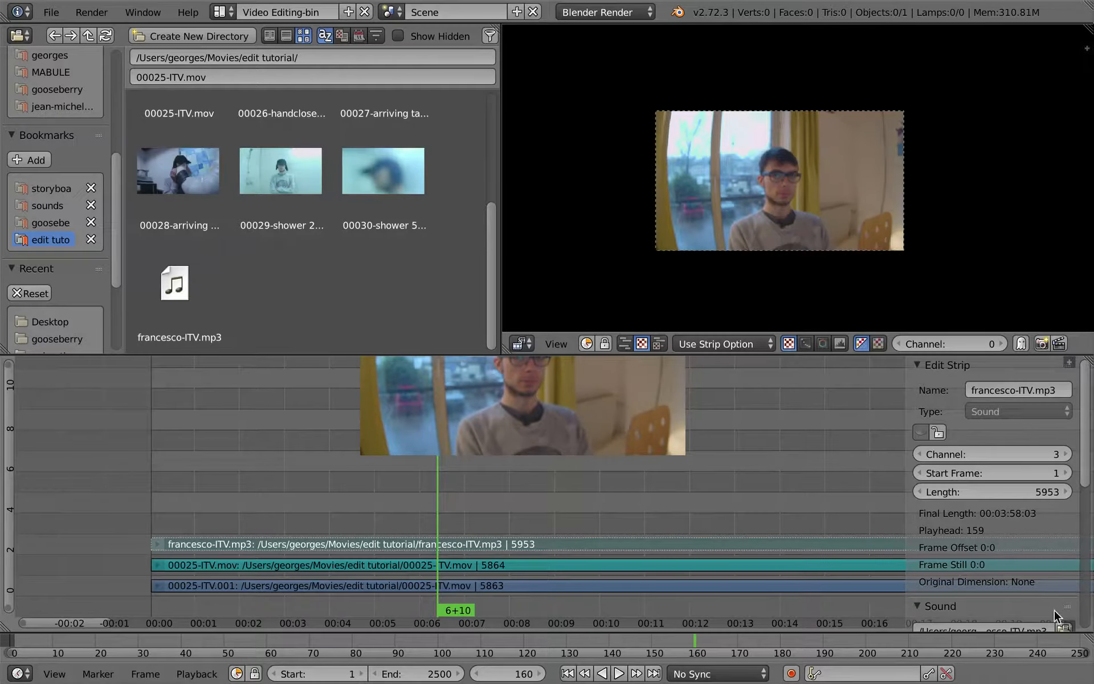
left_click(742, 675)
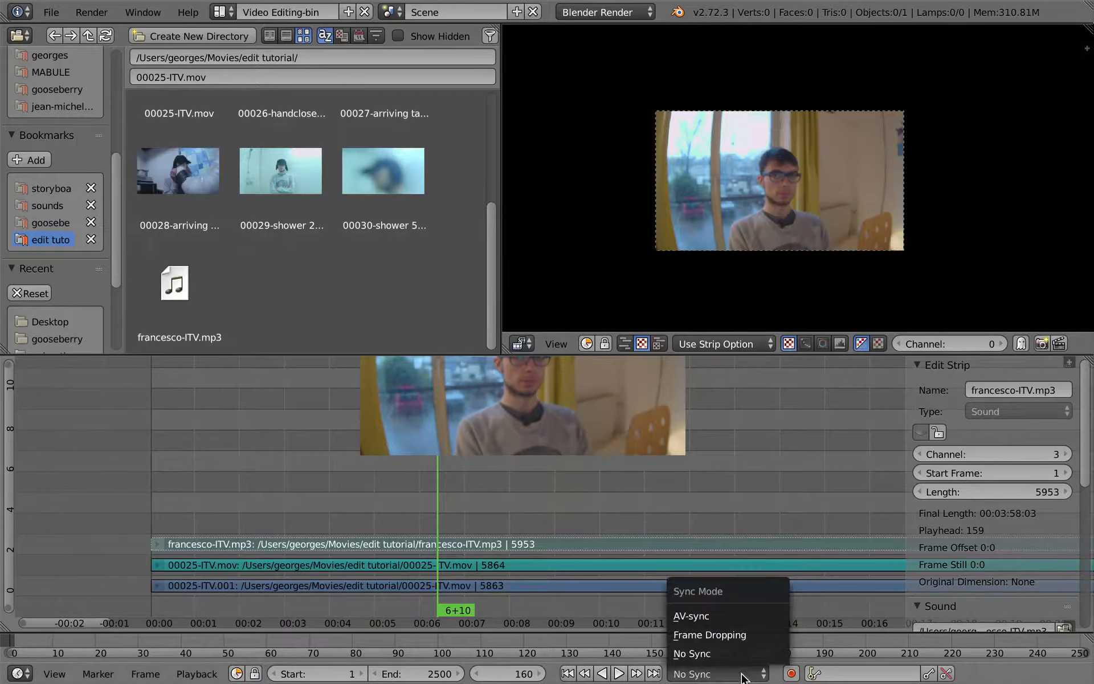
left_click(747, 624)
Play the footage from 3+22 in the maximized sequencer, select the movie strip in channel 1 and stop at 11+08.
left_click_drag(330, 482, 326, 494)
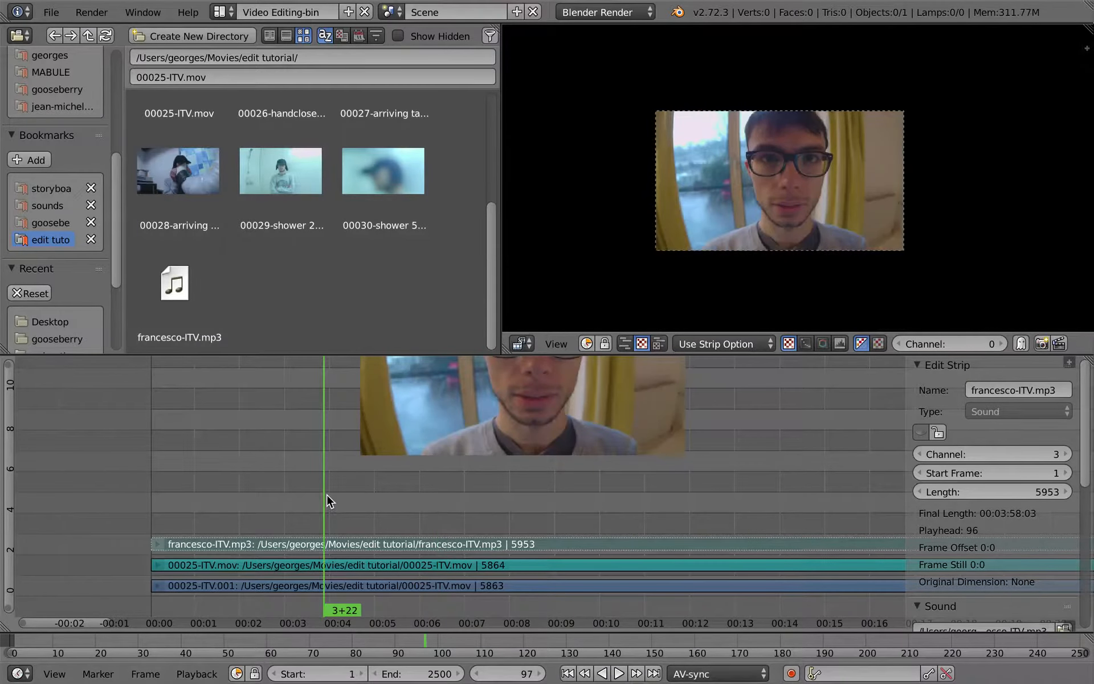
key("ctrl+Up")
key("alt+a")
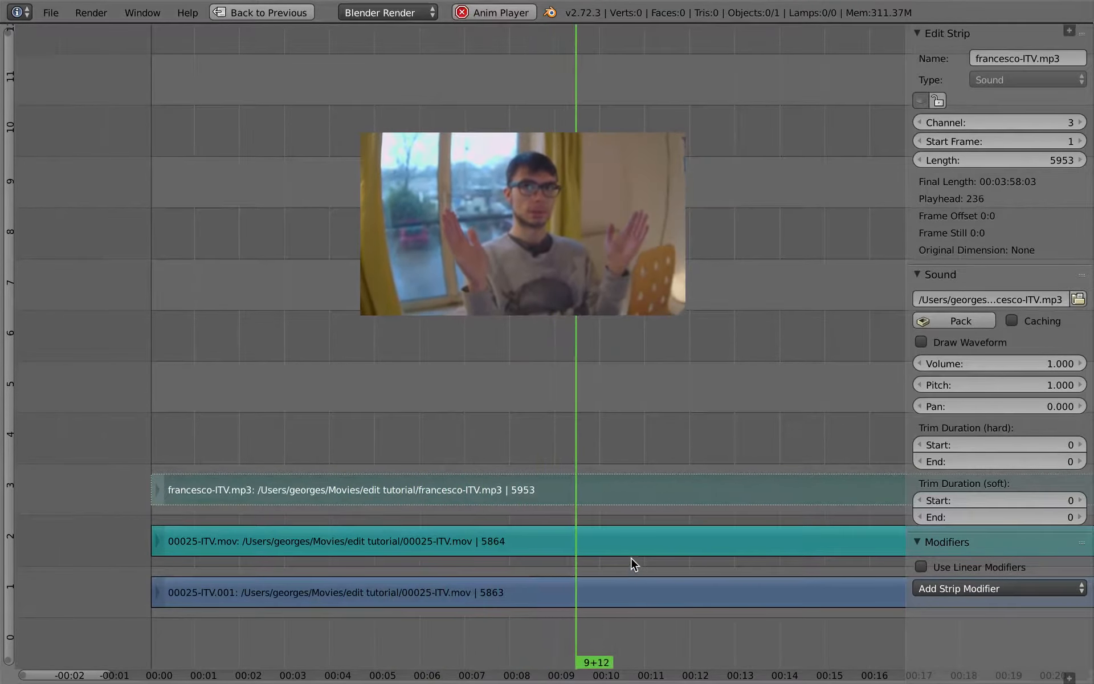
right_click(629, 592)
key("alt+a")
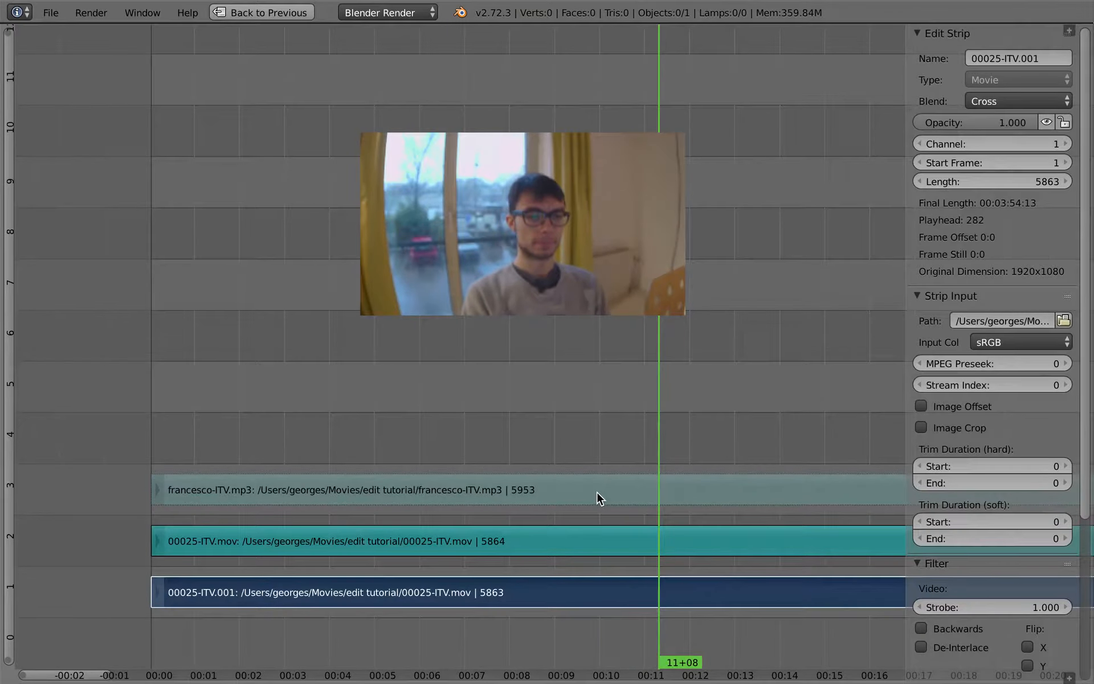
Restore the full layout with the sequencer's header shown, and enable Audio Scrubbing for playback.
key("ctrl+Up")
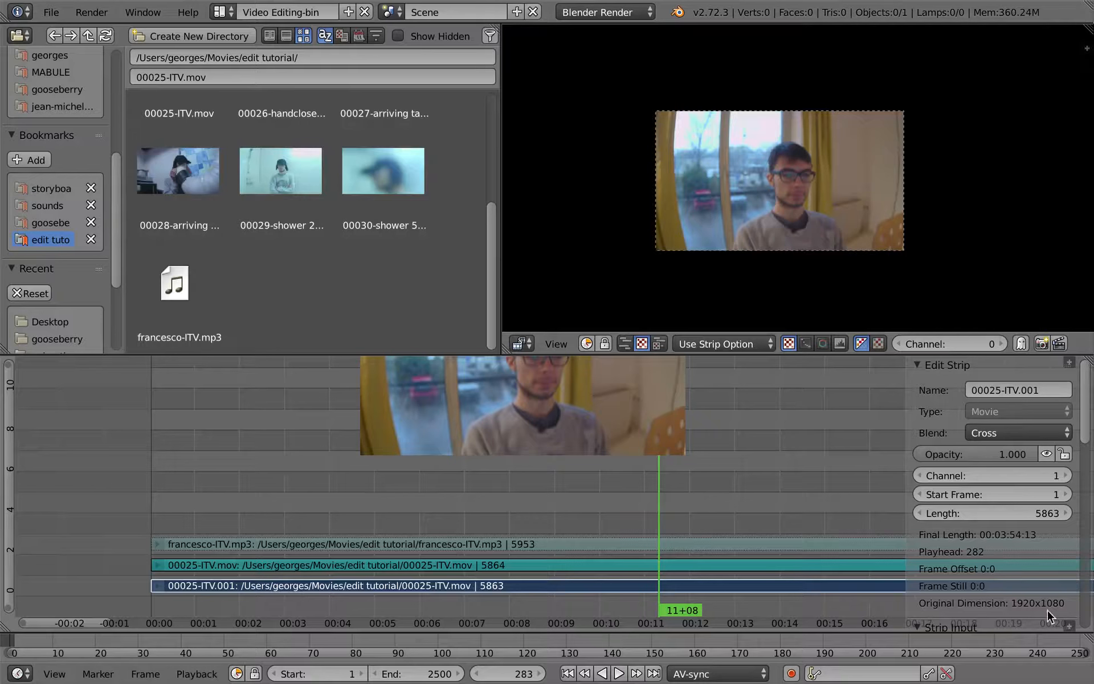
left_click(1069, 626)
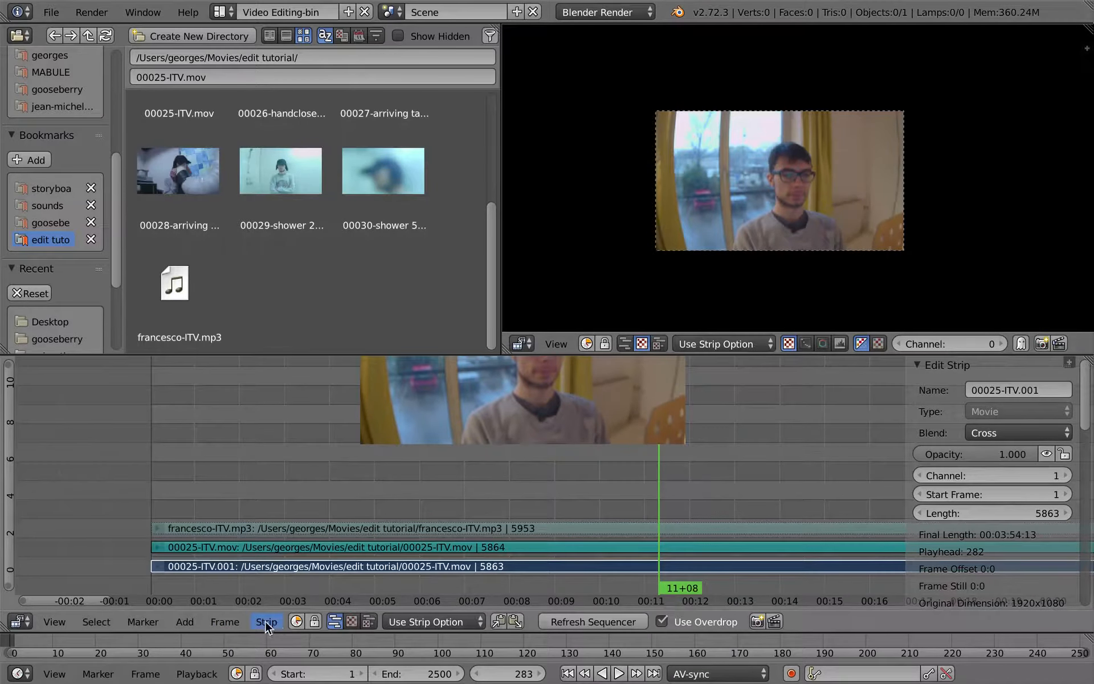
left_click(199, 675)
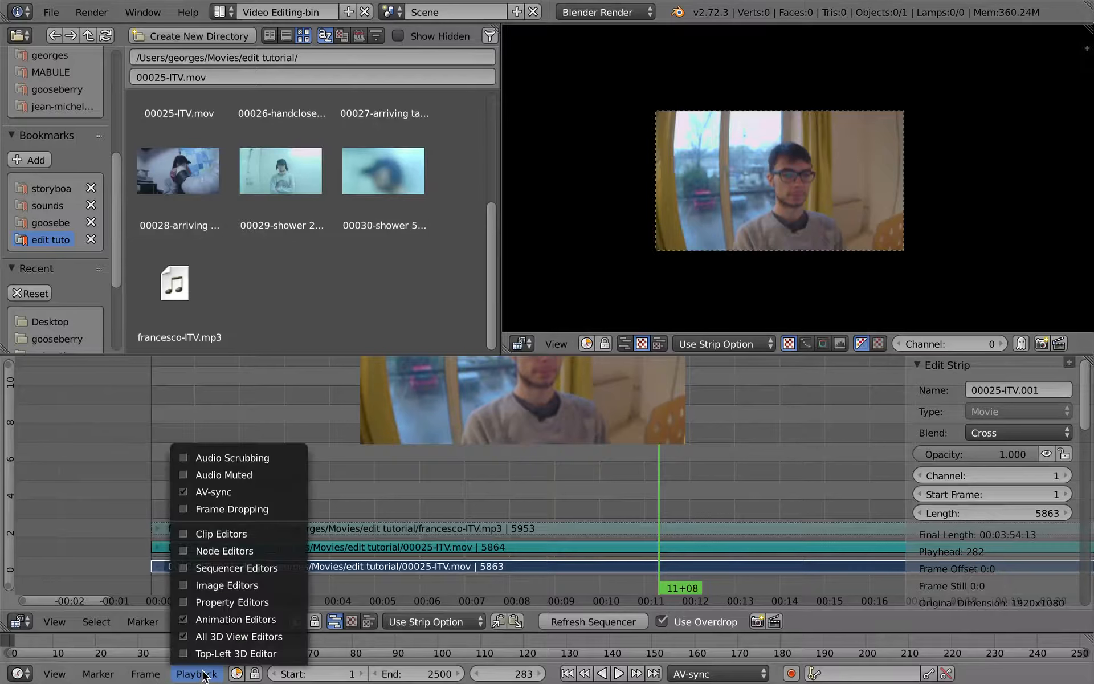
left_click(284, 463)
Scrub the playhead to 8+10 to hear the audio, and disable Audio Scrubbing.
left_click_drag(505, 494, 526, 521)
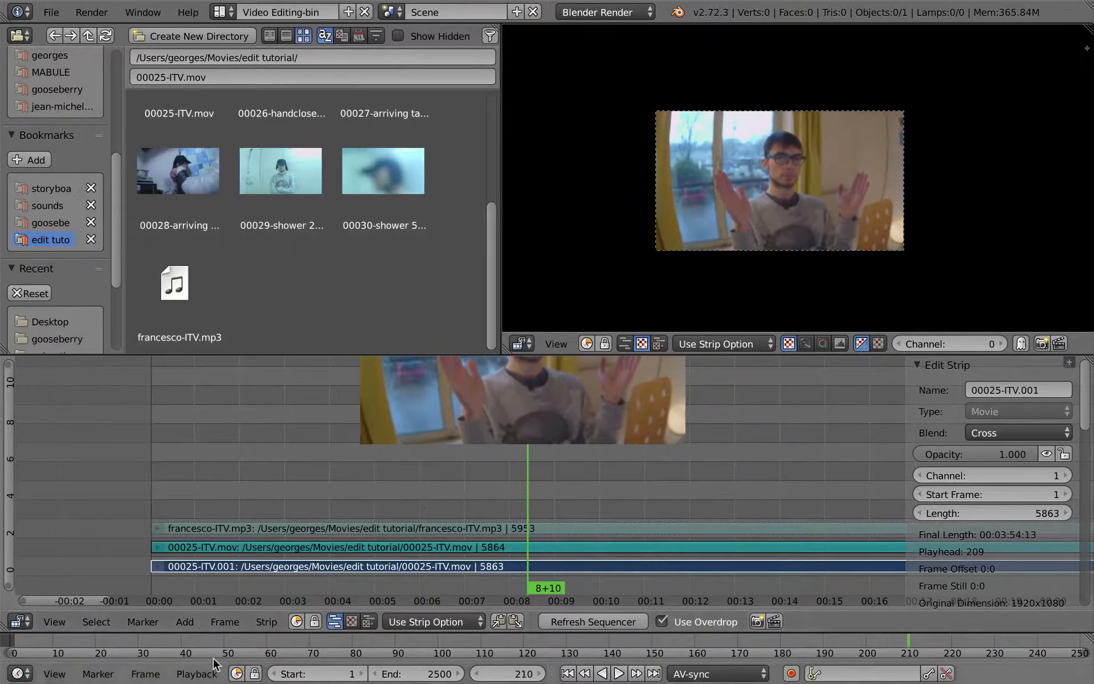
left_click(205, 674)
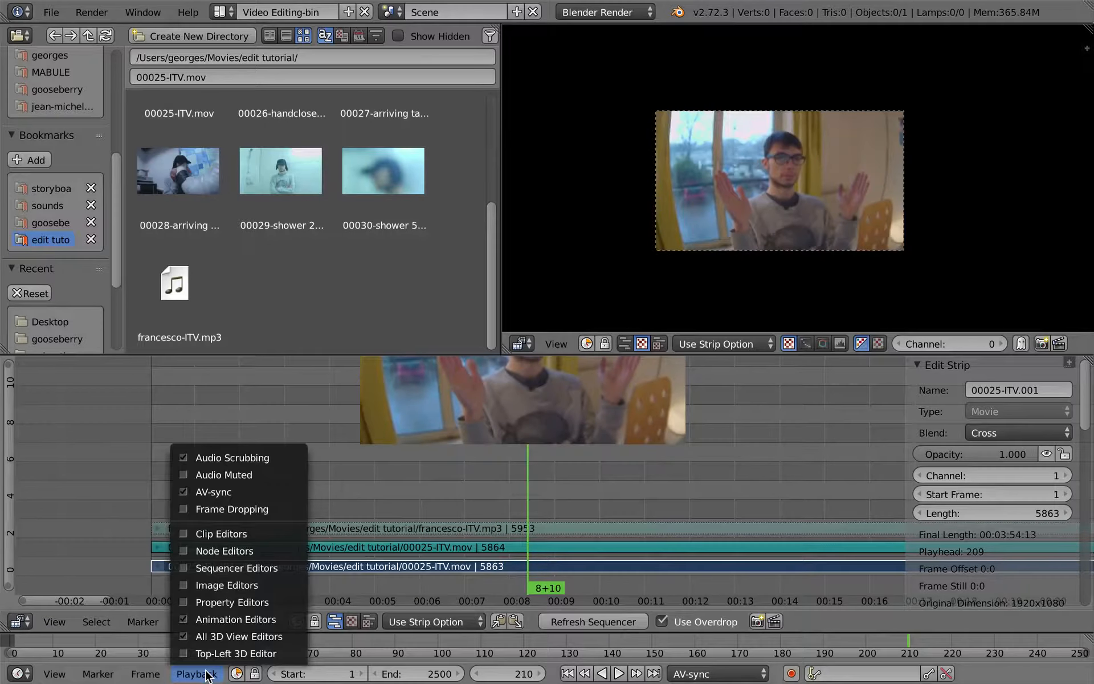
left_click(261, 460)
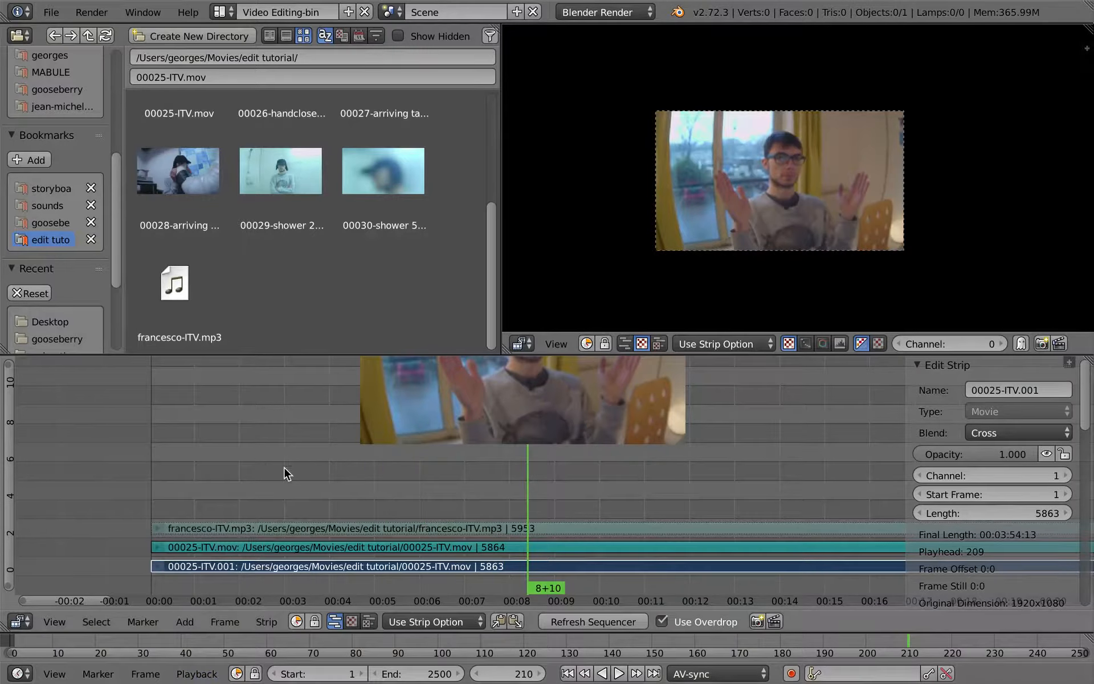
Maximize the sequencer without its strip properties and enlarge the preview overlay to fill the area above the strips.
key("ctrl+Up")
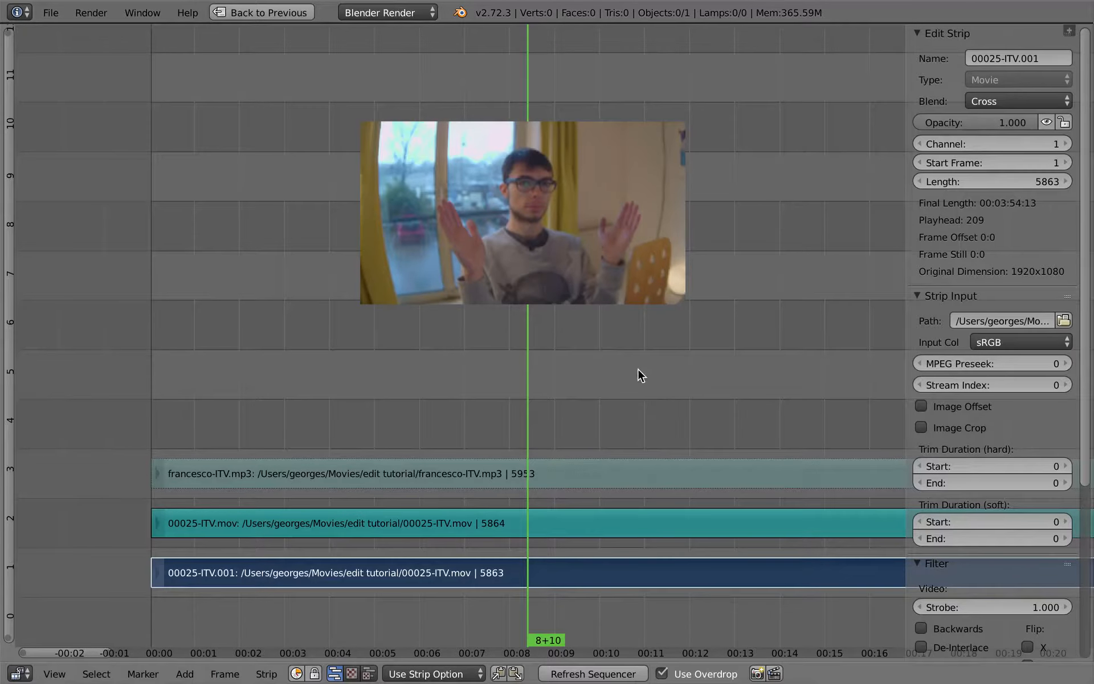
key("n")
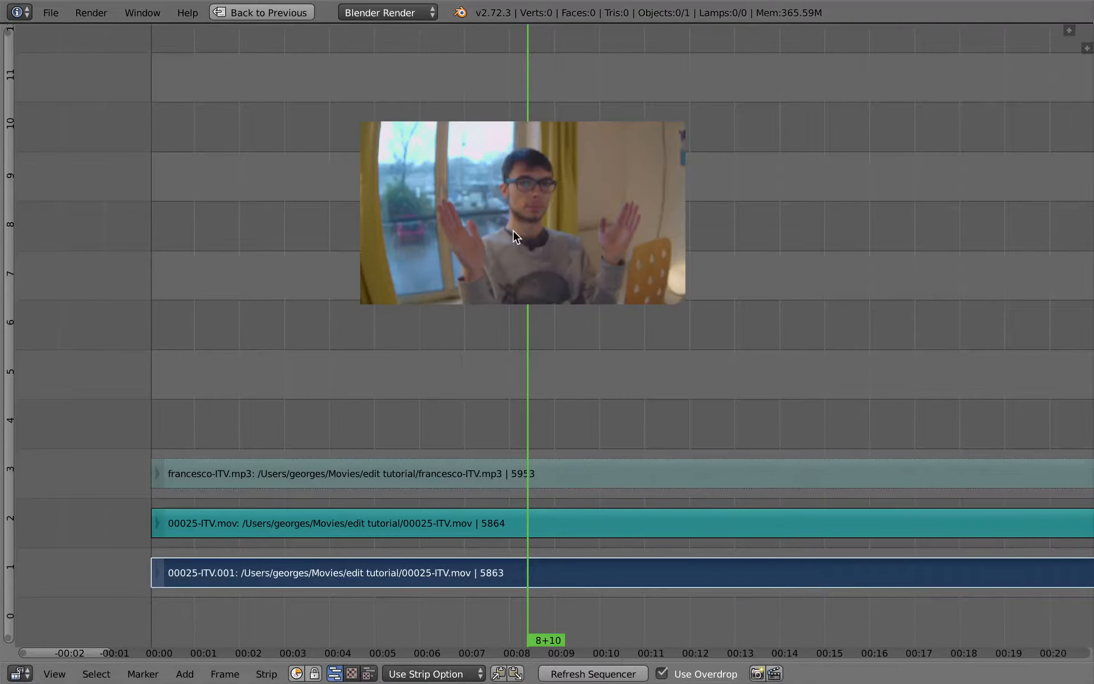
key("o")
left_click_drag(523, 301, 544, 249)
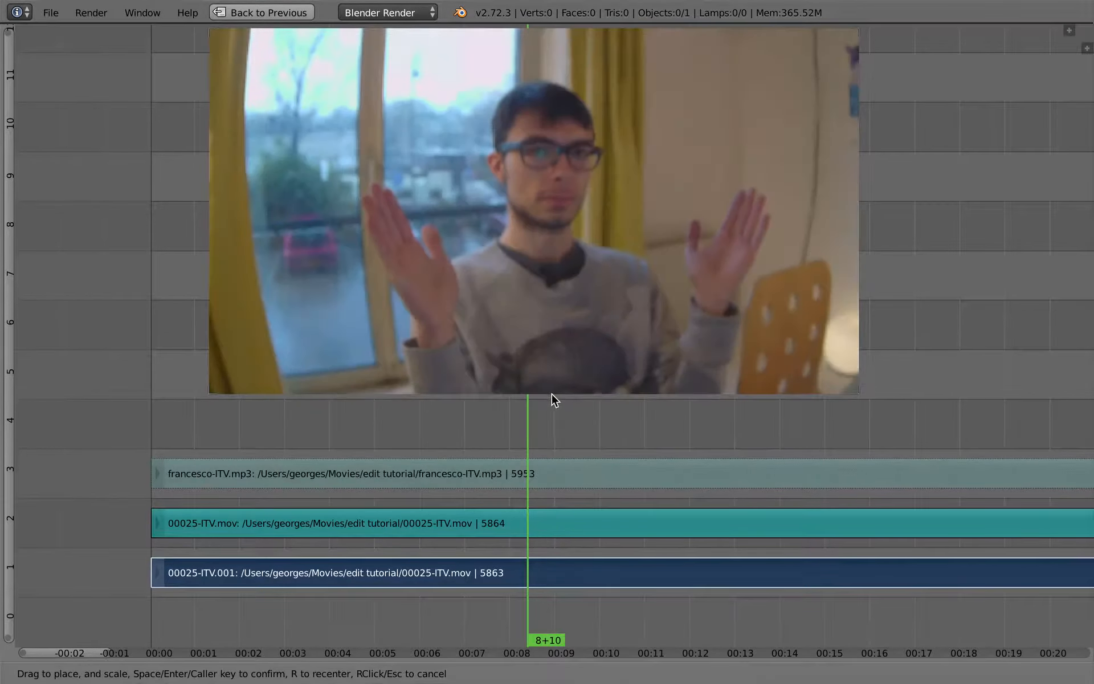
left_click_drag(551, 389, 551, 380)
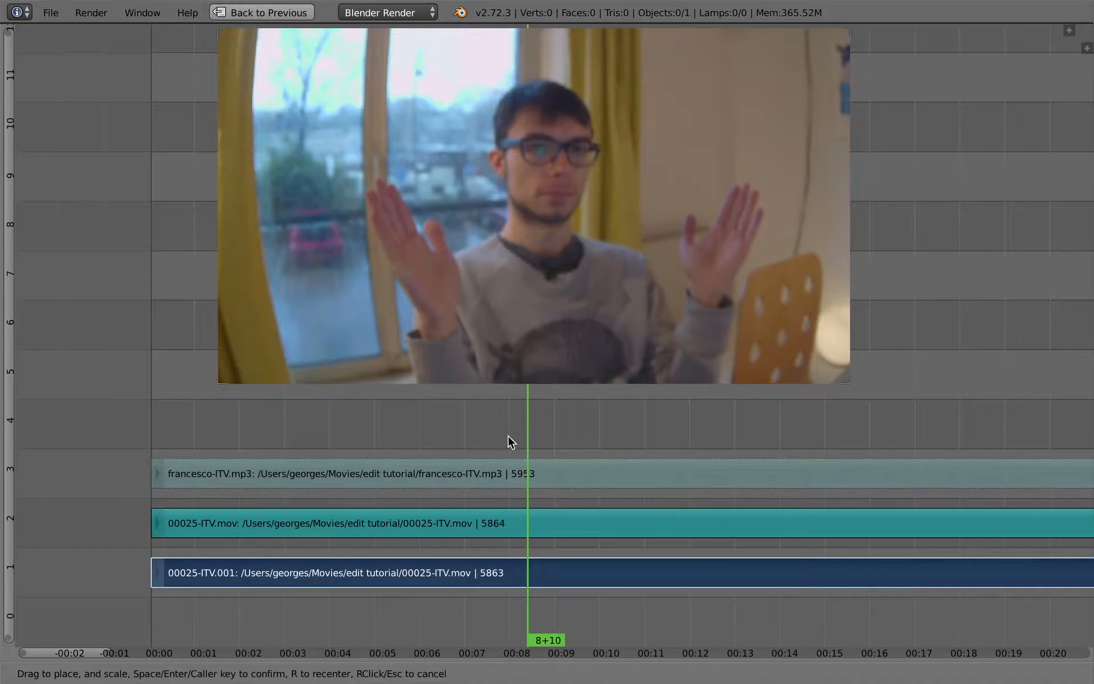
key("Return")
Play the footage from 8+10 and stop at the hand clap, at 10+07.
middle_click_drag(507, 435, 405, 399)
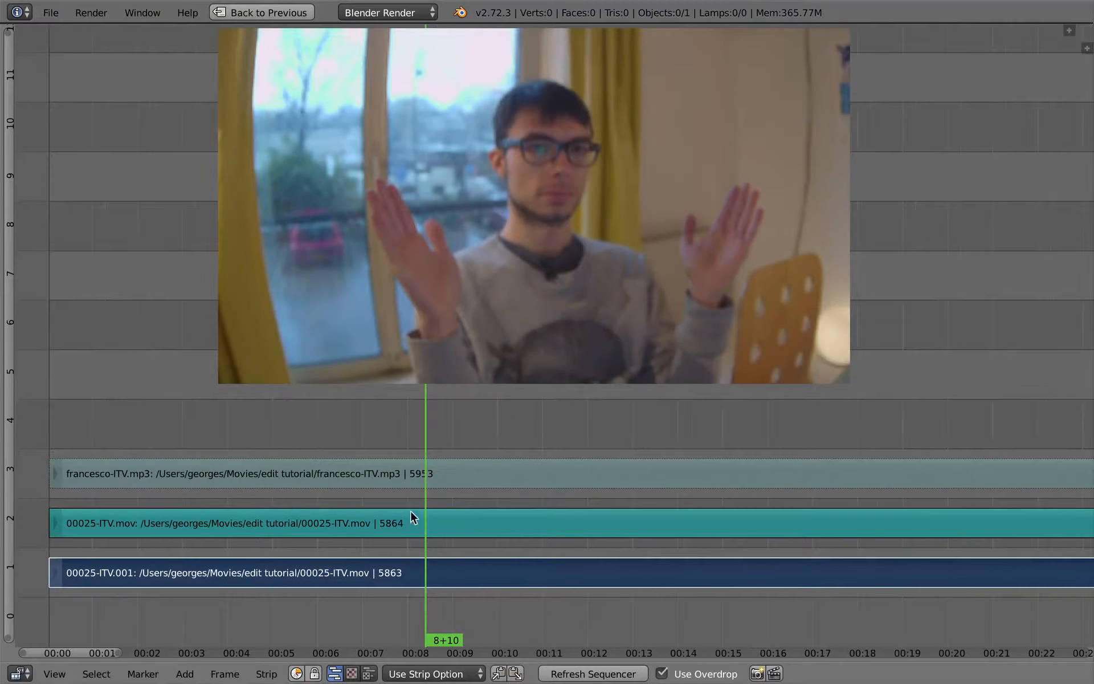
key("alt+a")
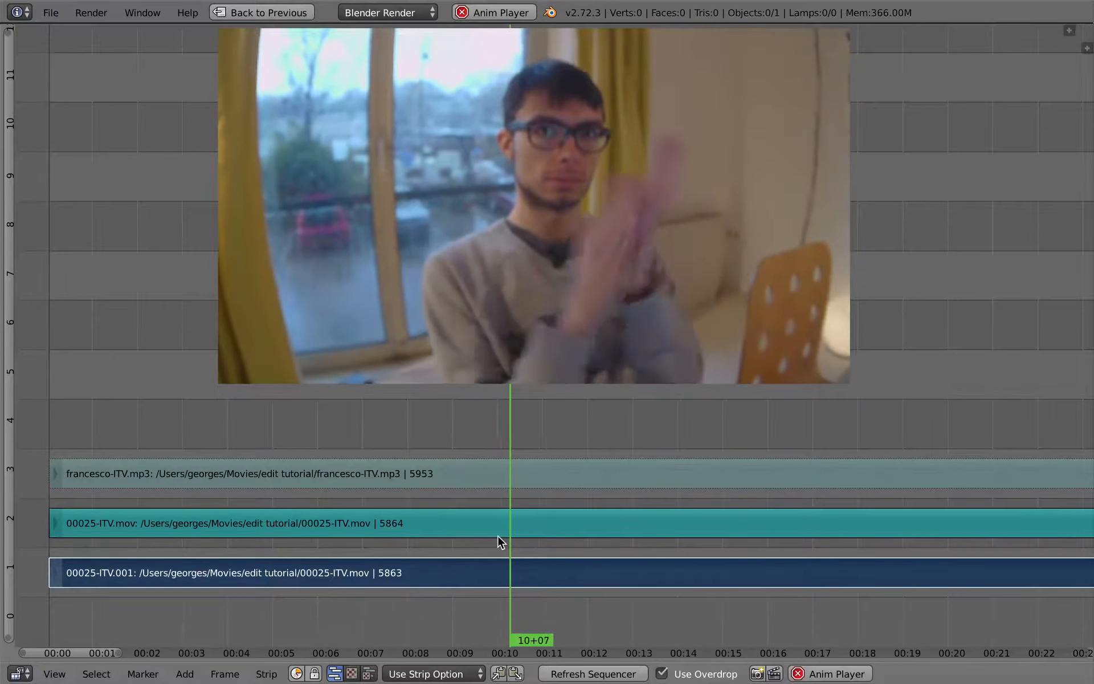
key("alt+a")
Enable Draw Waveform for both sound strips, the 00025-ITV.mov audio in channel 2 and the MP3 in channel 3.
right_click(543, 520)
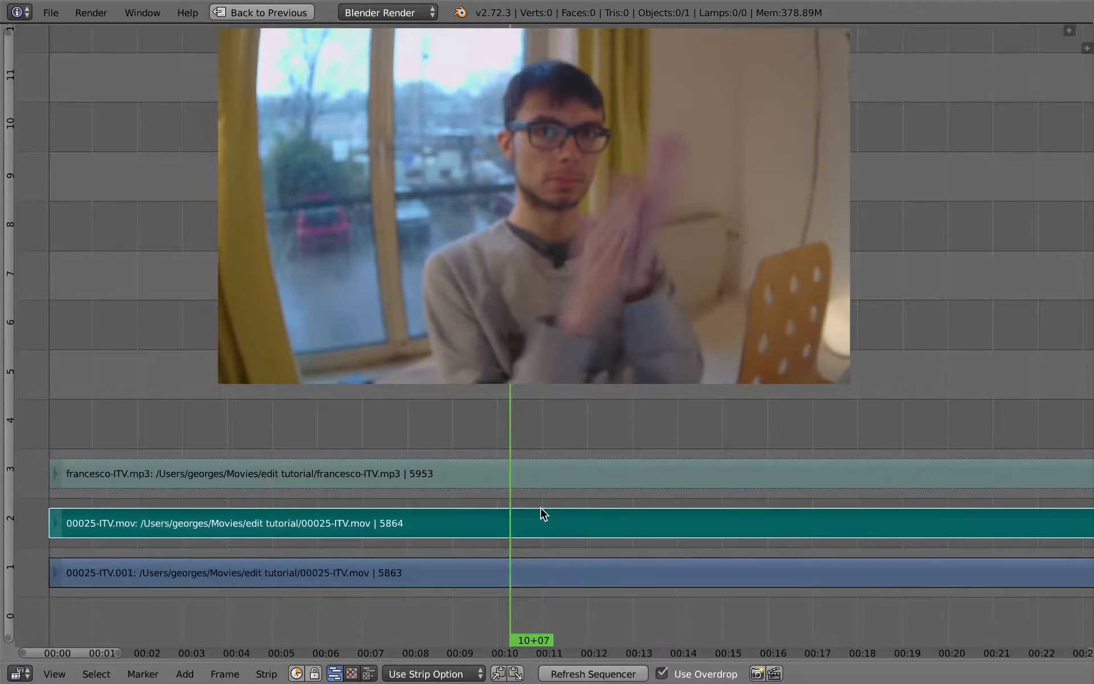
key("n")
left_click(949, 342)
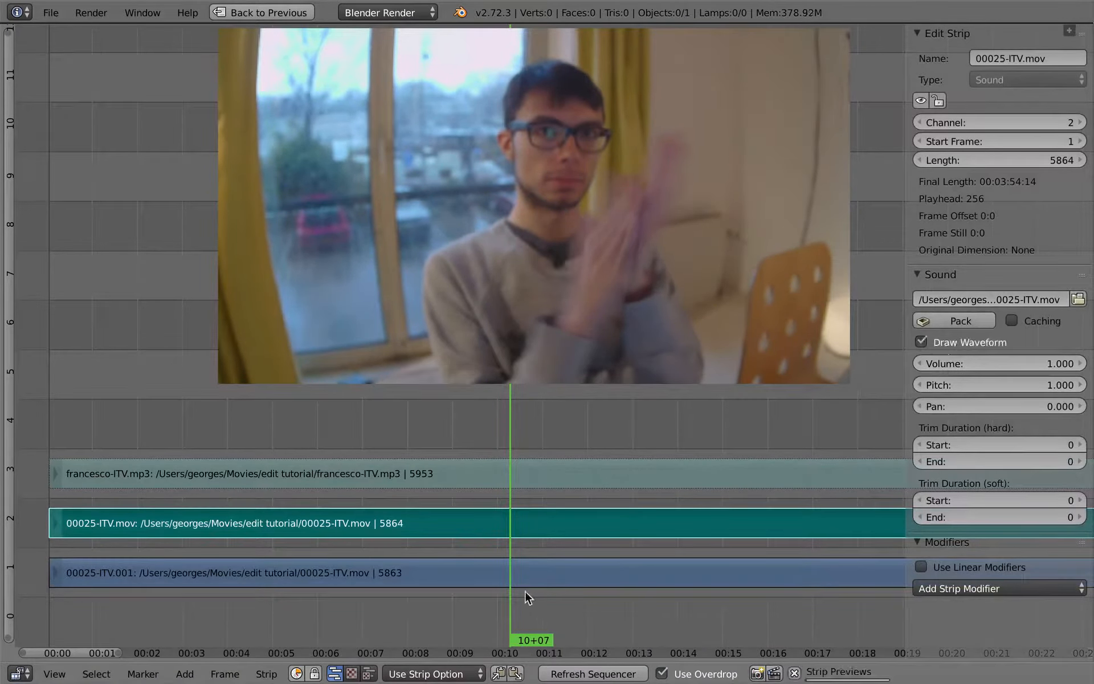
right_click(518, 473)
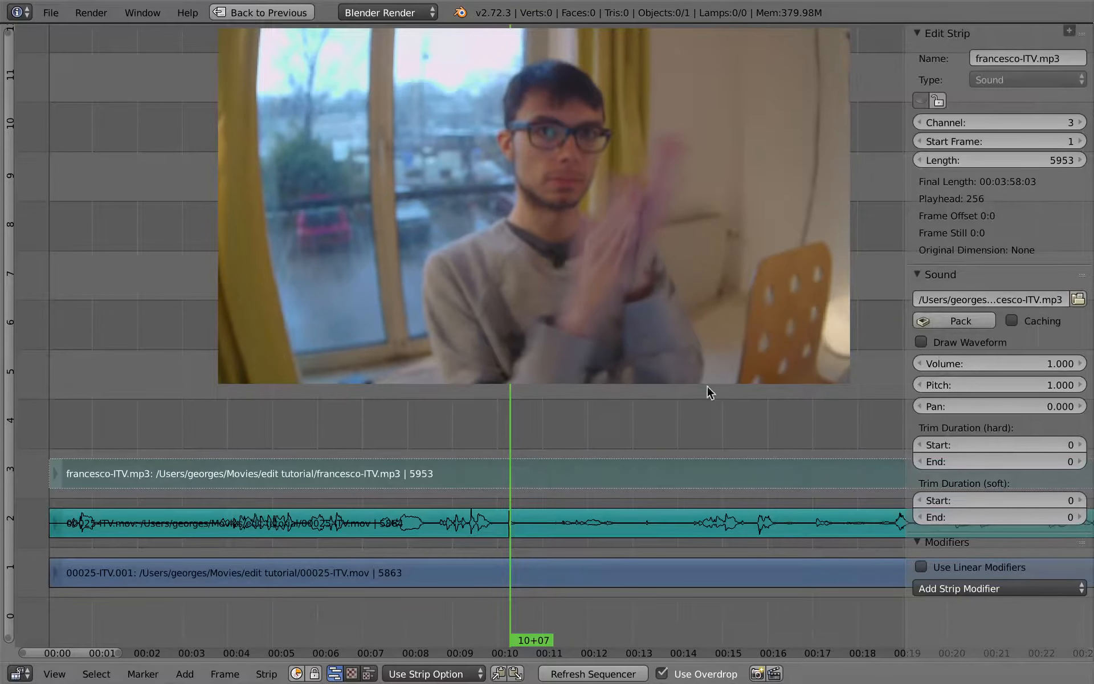
left_click(977, 342)
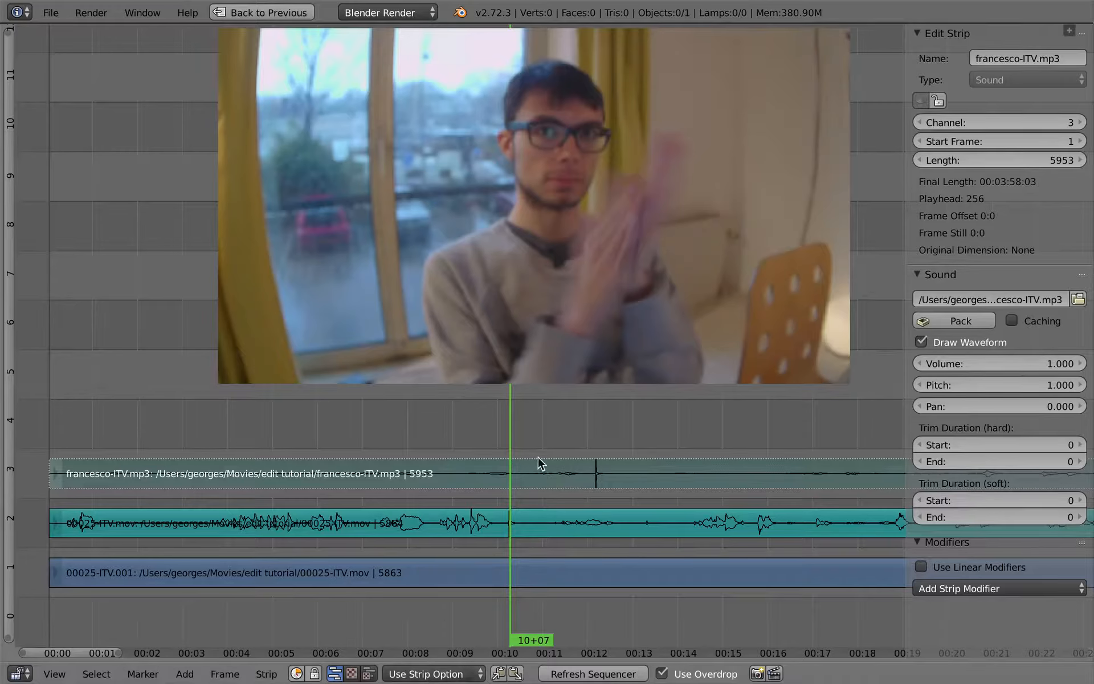
Try Waveforms Off for the sequencer's waveform drawing, and set it to Waveforms On.
left_click(466, 674)
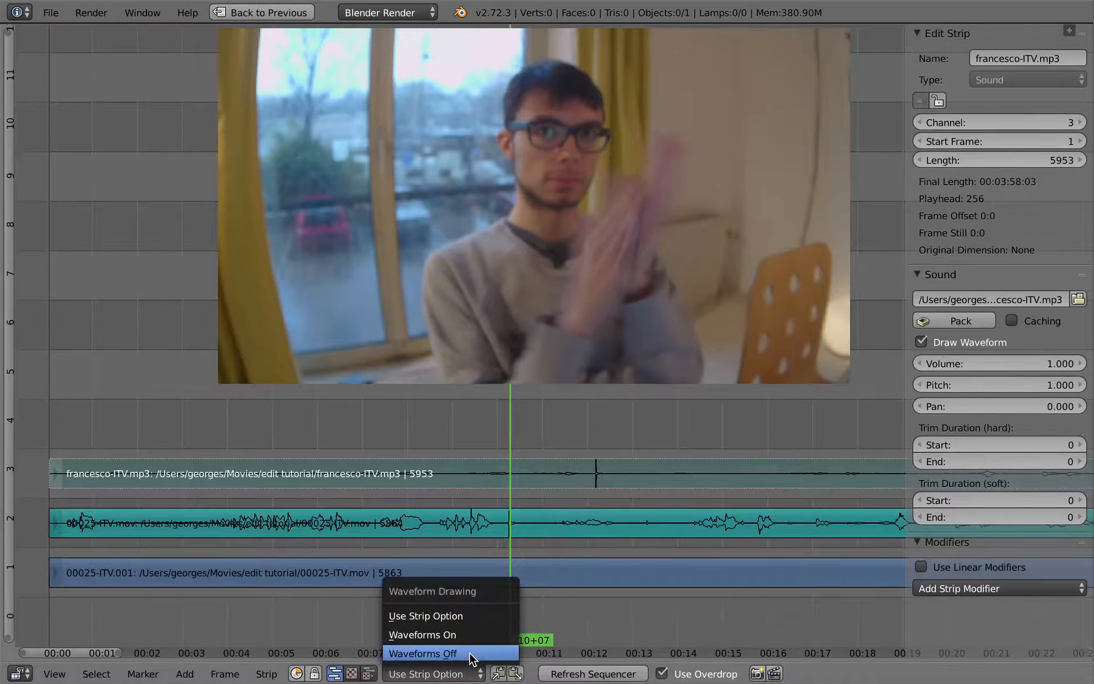
left_click(438, 653)
left_click(477, 674)
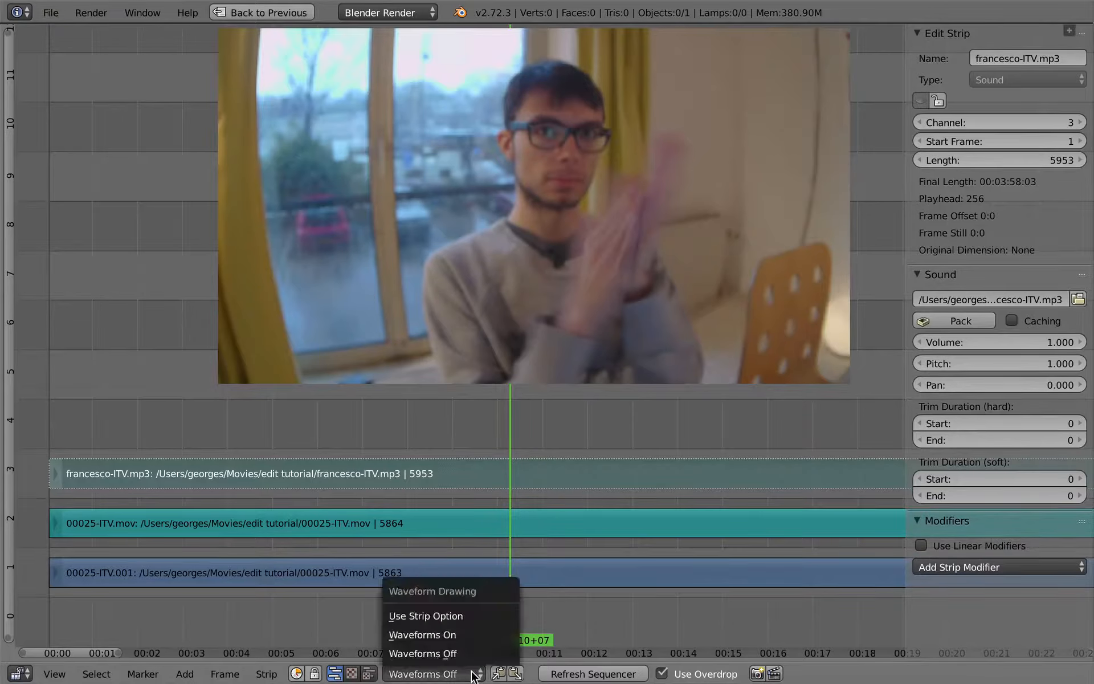
left_click(477, 633)
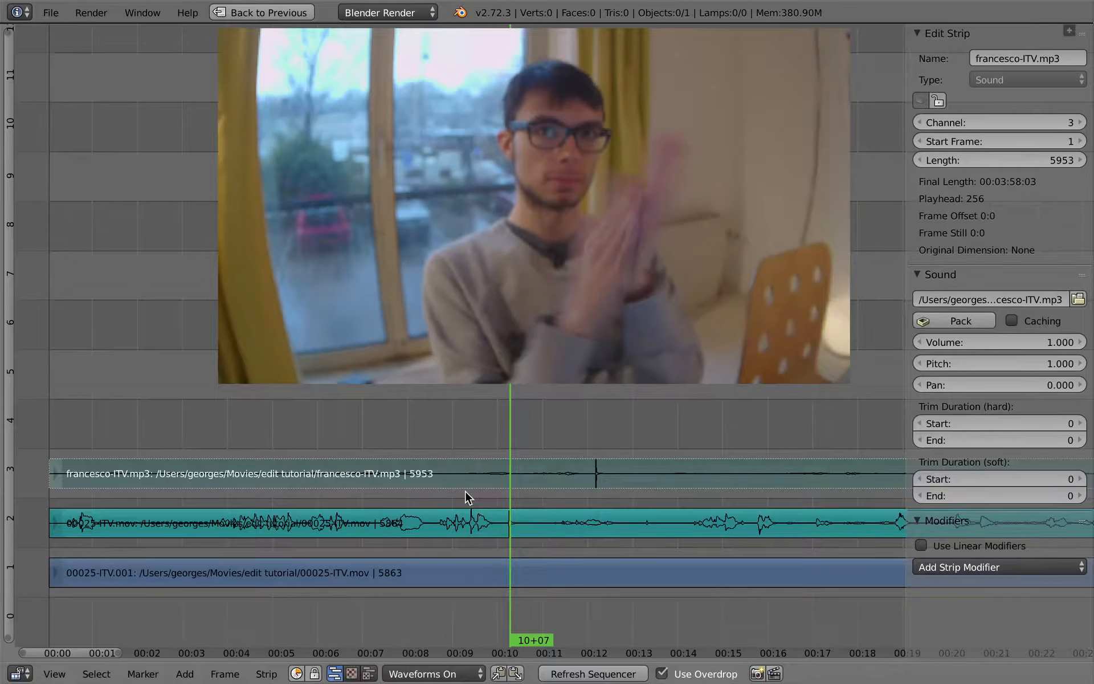
Set waveform drawing to Use Strip Option and disable Draw Waveform for the 00025-ITV.mov sound strip in channel 2.
right_click(585, 511)
right_click(583, 482)
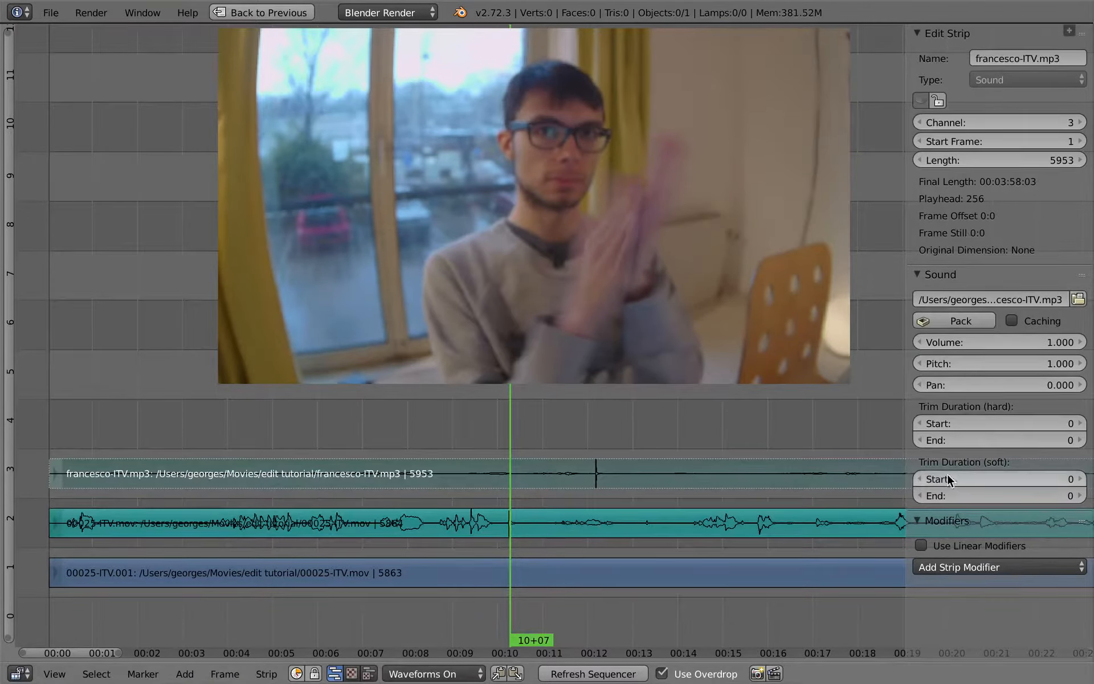
right_click(741, 521)
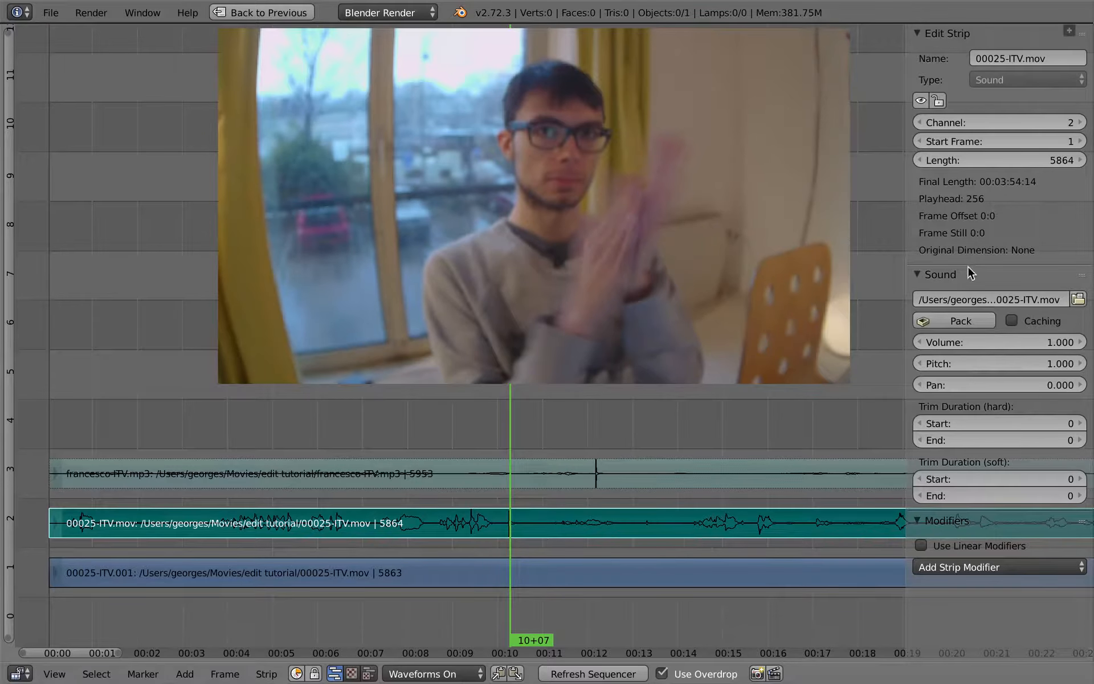
left_click(480, 672)
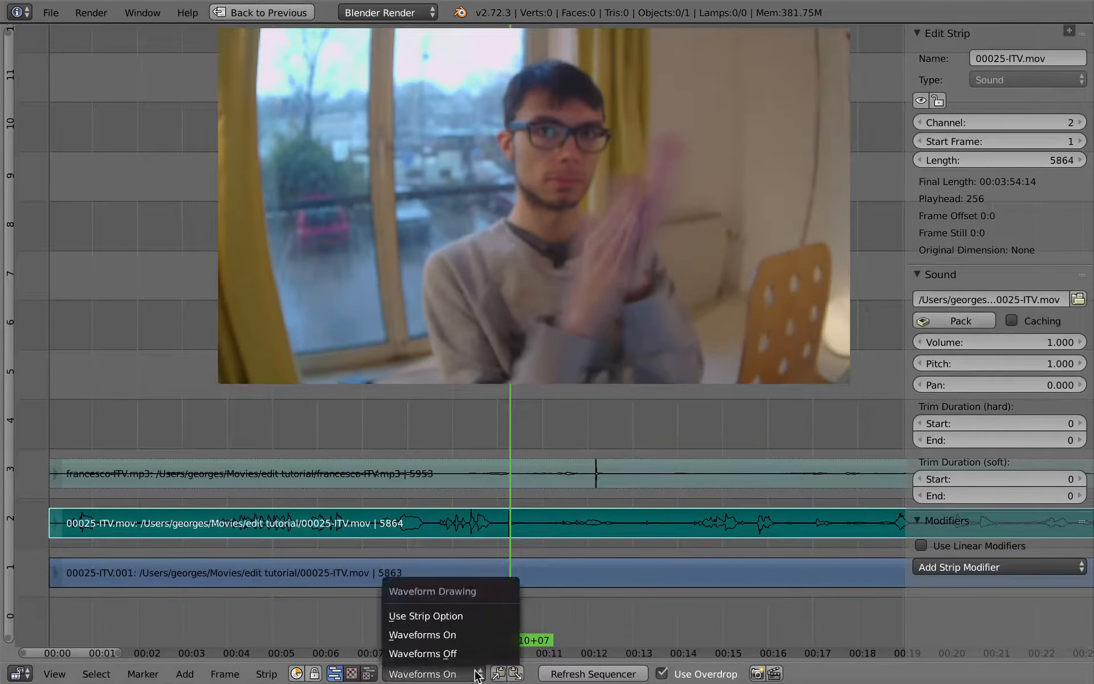
left_click(474, 621)
left_click(932, 343)
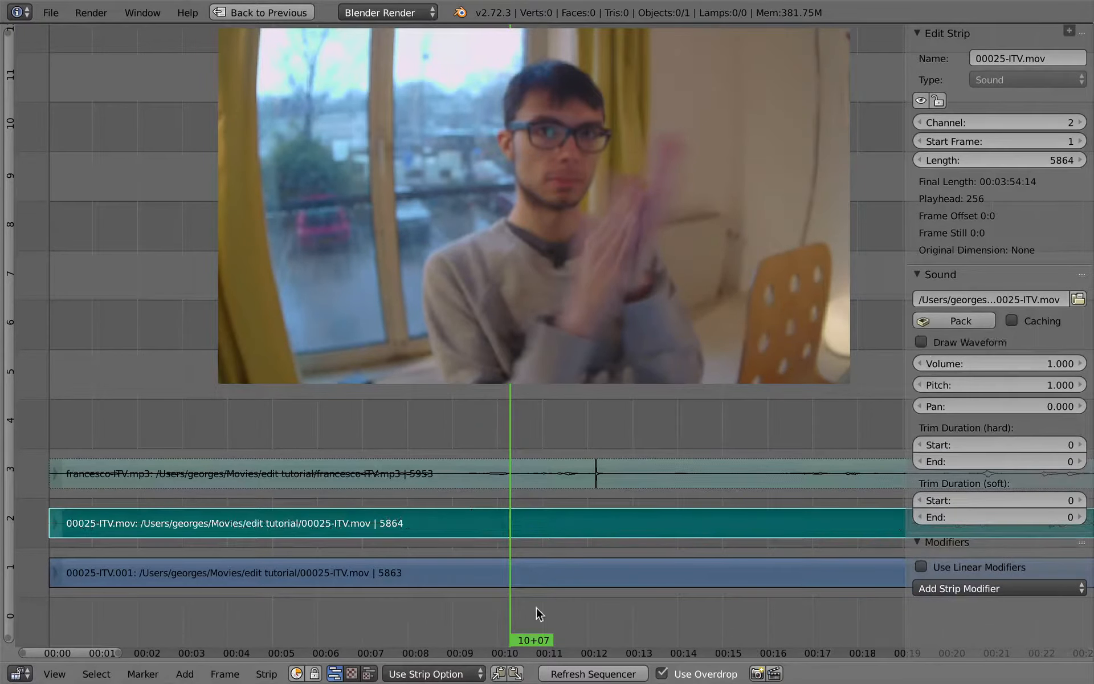
Try toggling Draw Waveform for the MP3 strip in channel 3 and the 00025-ITV.mov sound strip in channel 2.
left_click(439, 675)
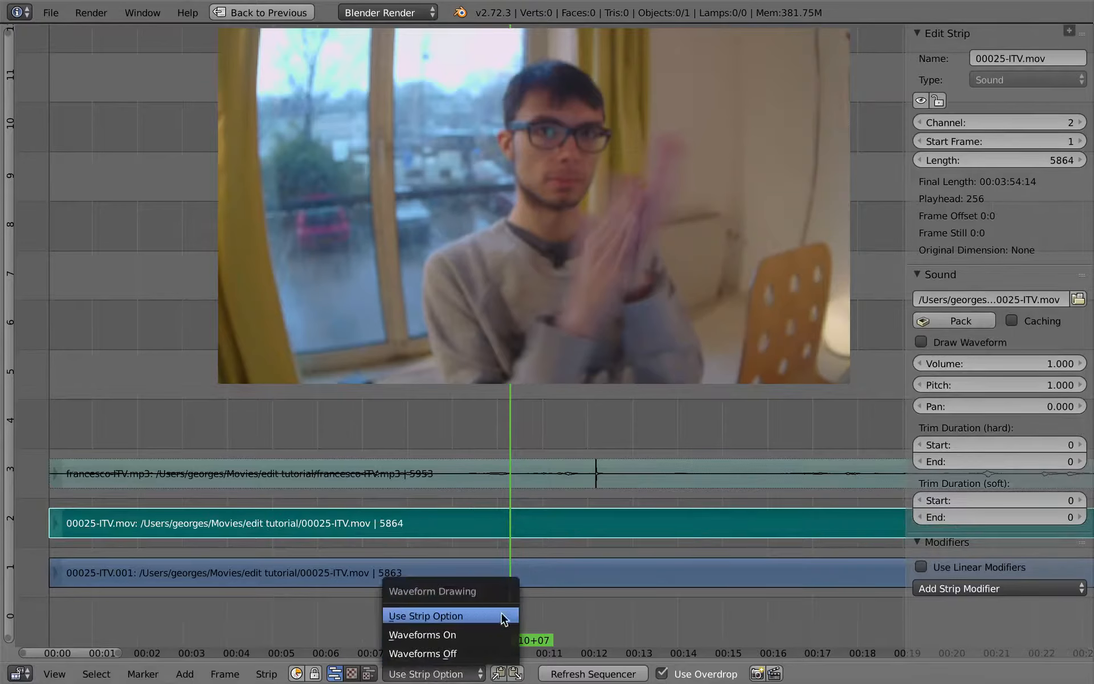
right_click(562, 477)
right_click(562, 520)
right_click(564, 476)
right_click(567, 514)
right_click(572, 483)
right_click(570, 517)
right_click(573, 470)
right_click(572, 516)
right_click(615, 473)
left_click(922, 342)
left_click(922, 341)
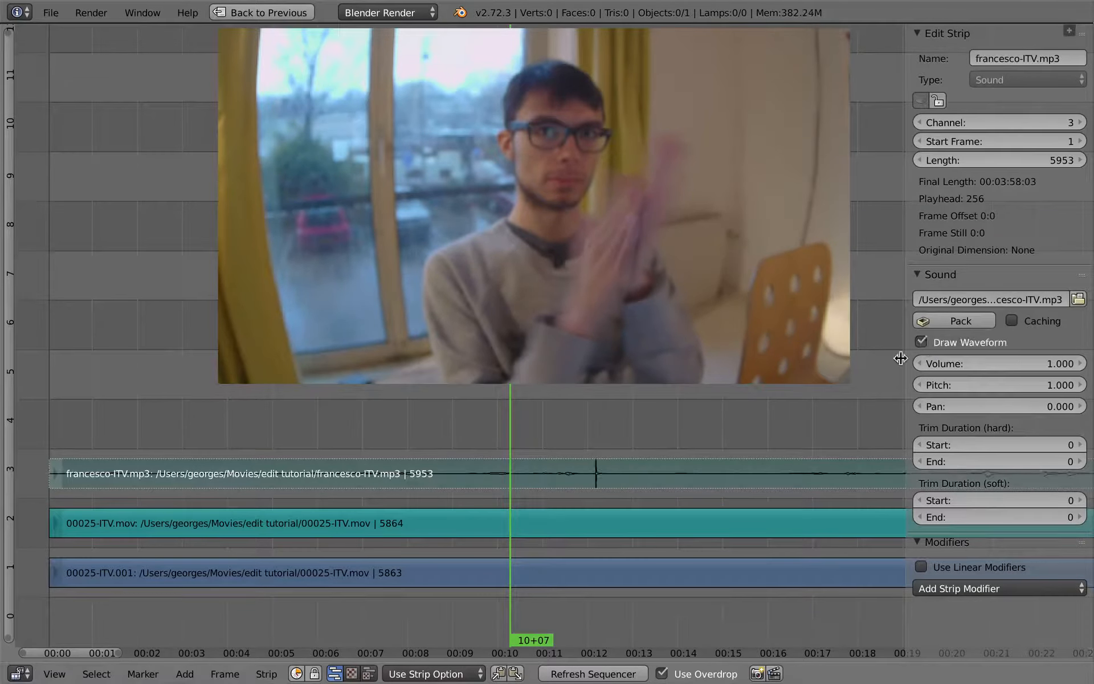
right_click(537, 521)
left_click(922, 342)
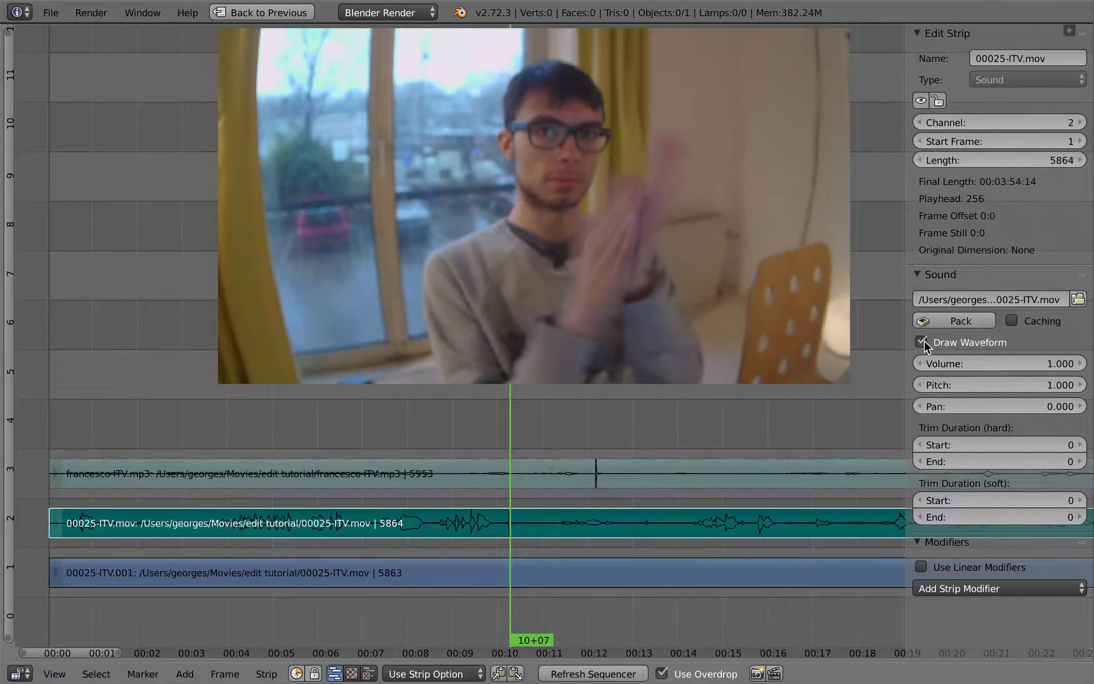
right_click(535, 474)
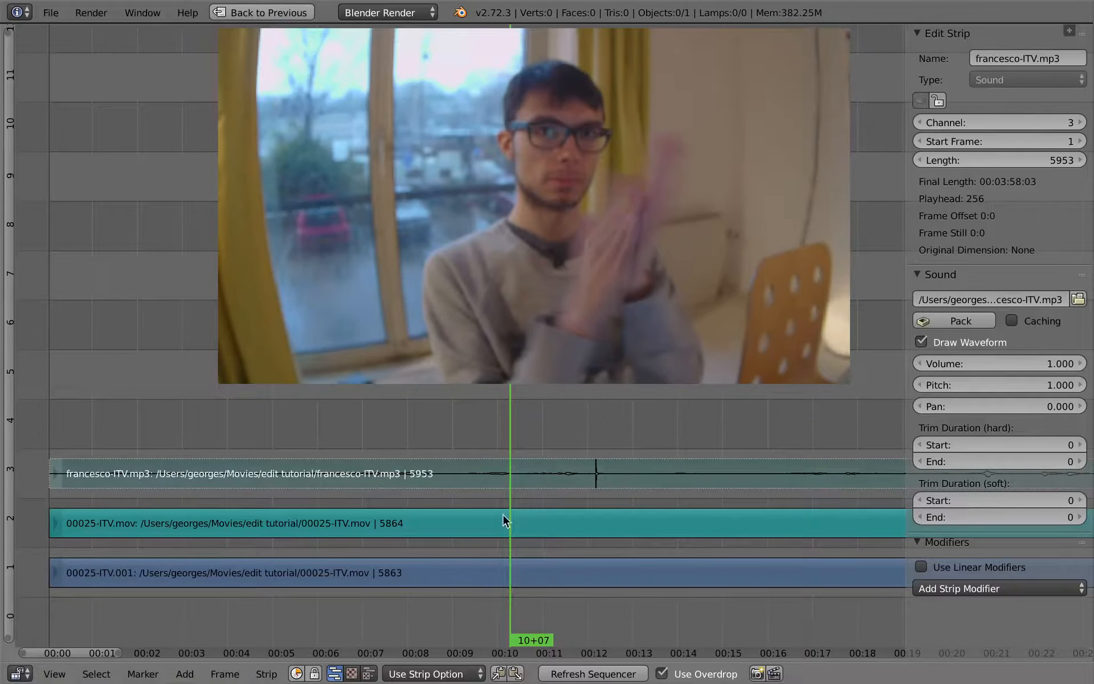
Set the sequencer's waveform drawing to Waveforms On and hide the strip properties.
left_click(429, 674)
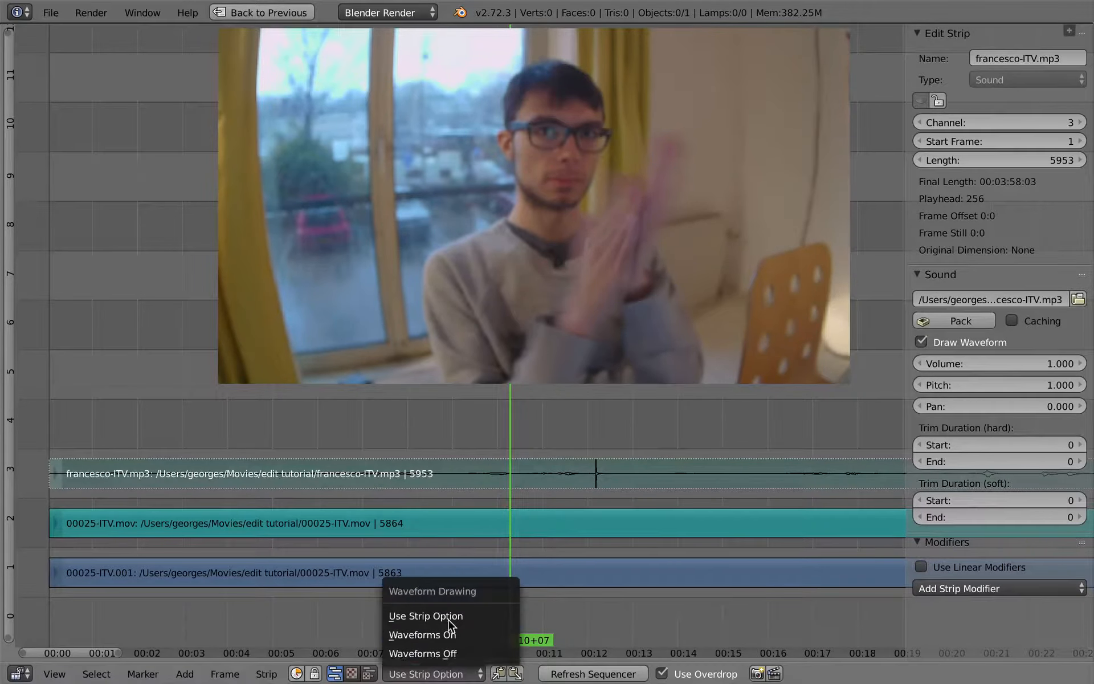
left_click(471, 636)
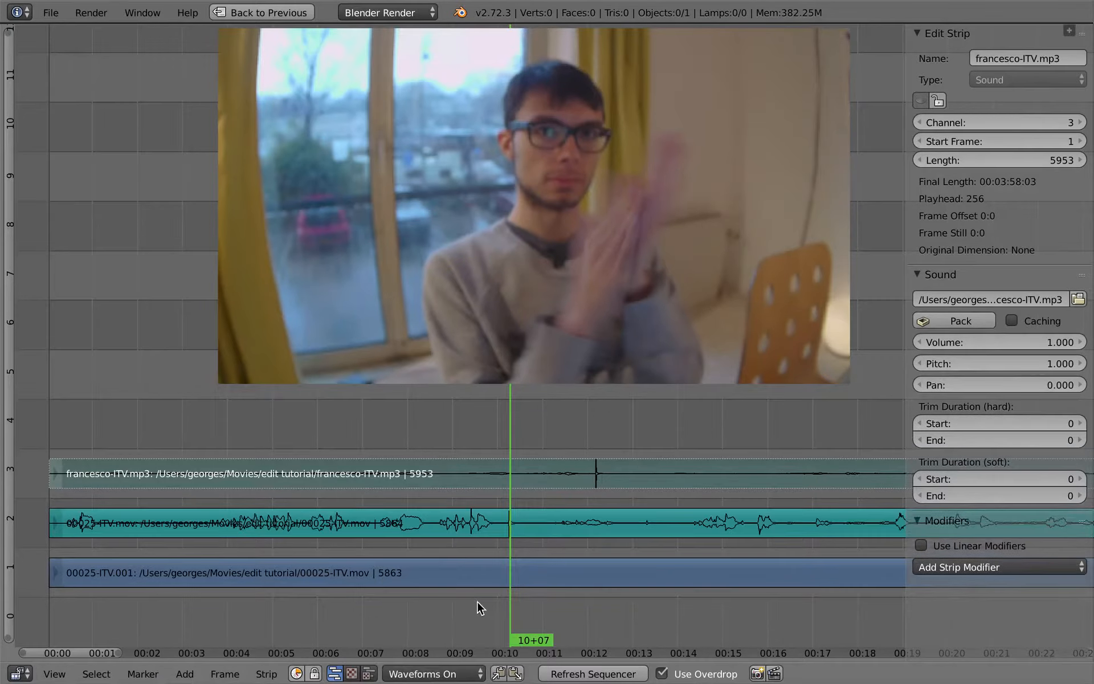
key("n")
Slide the MP3 strip to start at about frame -47, aligning its clap peak with the peak in the 00025-ITV.mov sound.
middle_click_drag(493, 487, 443, 504)
middle_click_drag(443, 505, 503, 498, "ctrl")
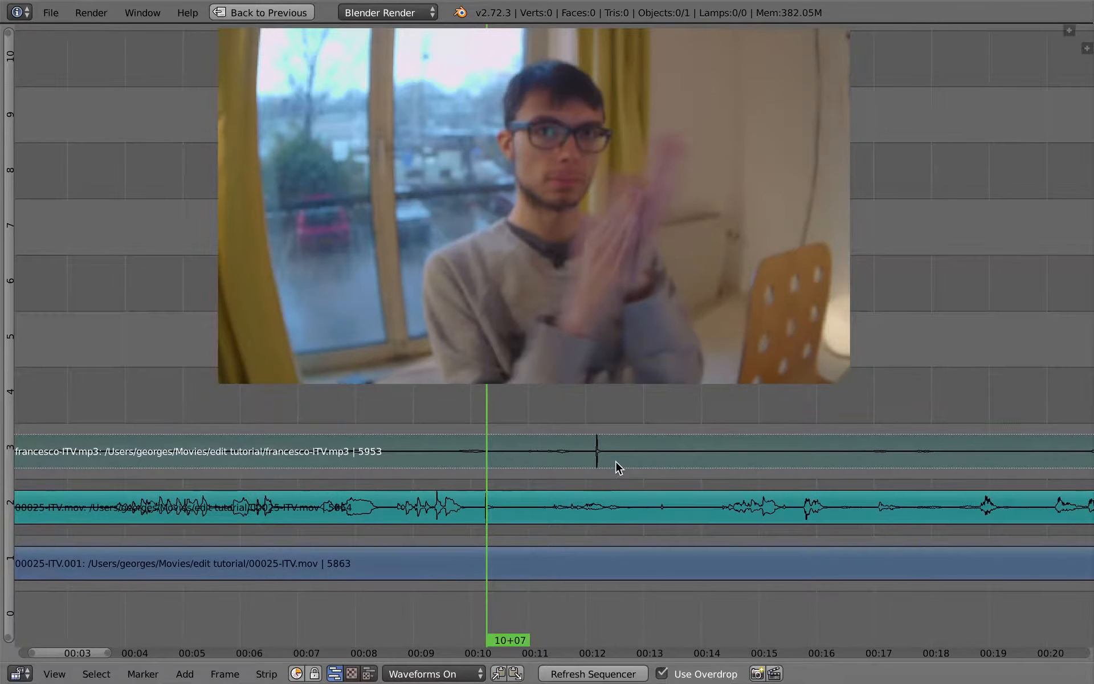
key("g")
left_click(508, 470)
middle_click_drag(524, 477, 701, 463, "ctrl")
key("g")
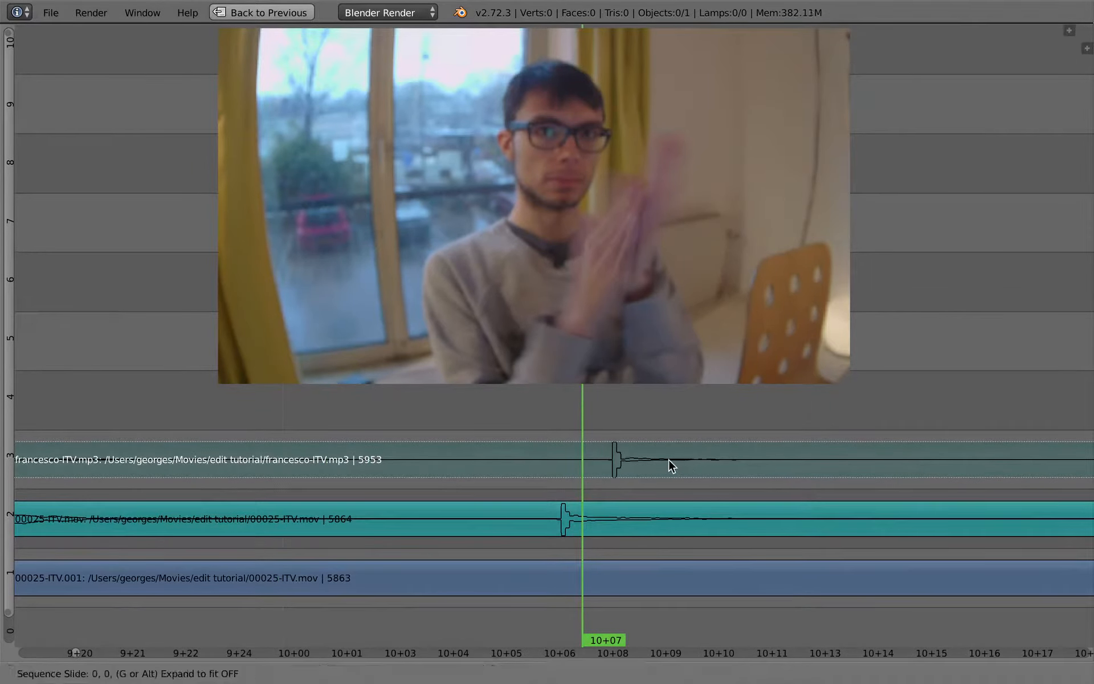
left_click(626, 469)
middle_click_drag(623, 515, 292, 522, "ctrl")
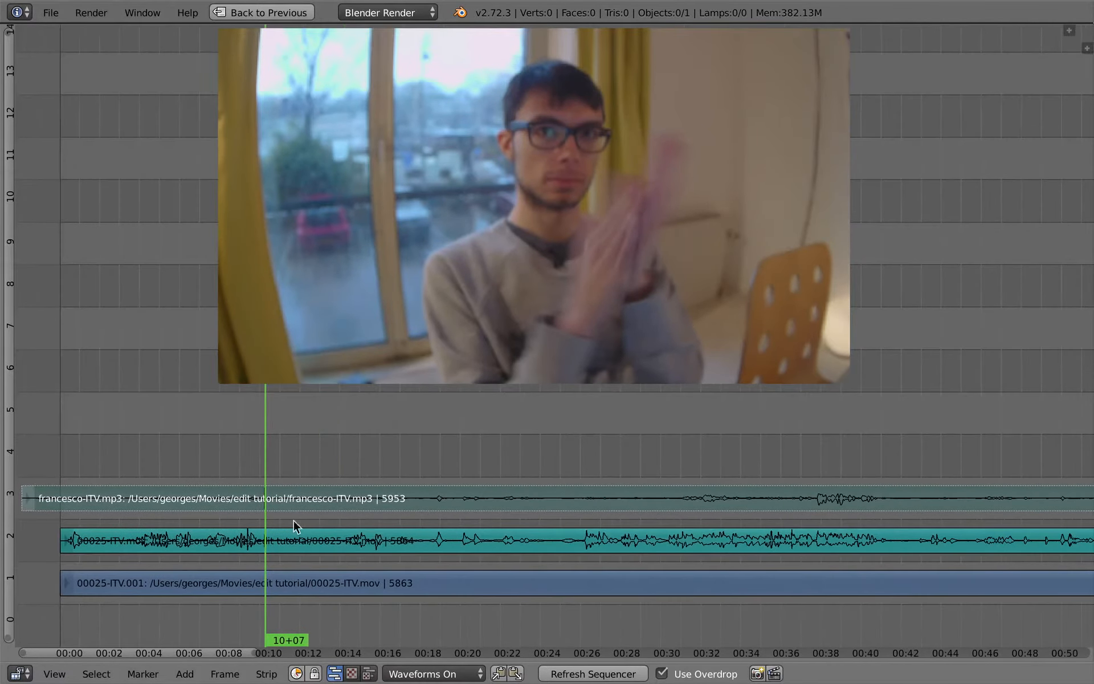
Mute the 00025-ITV.mov sound strip in channel 2 and unmute the MP3 strip in channel 3.
right_click(262, 540)
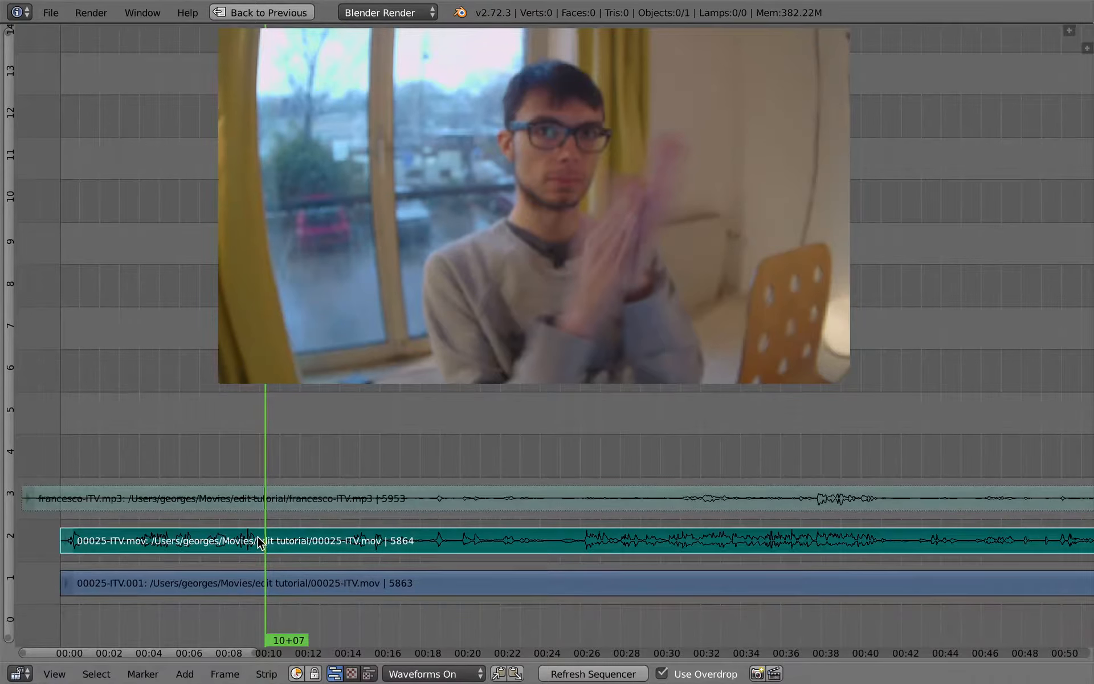
key("a")
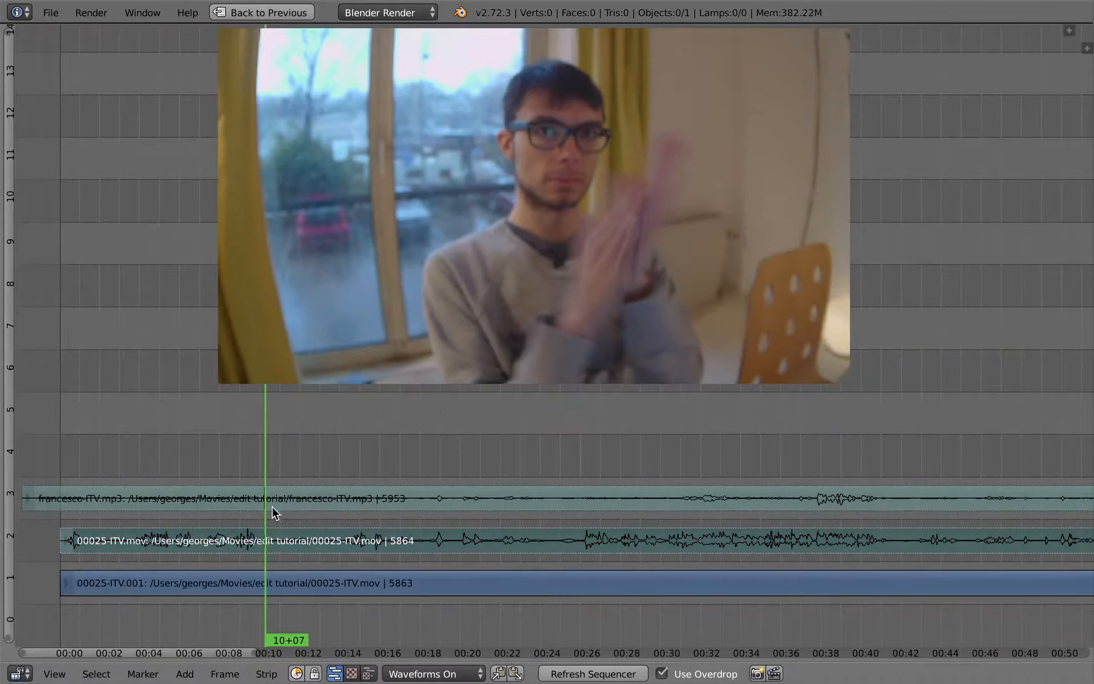
right_click(272, 505)
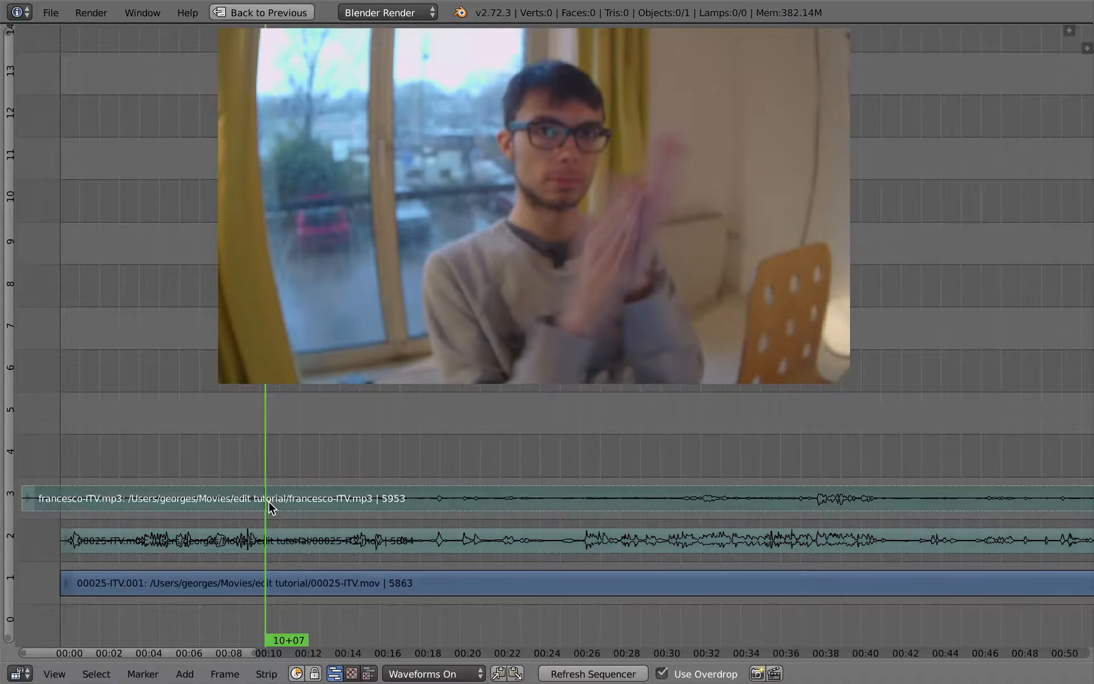
key("alt+h")
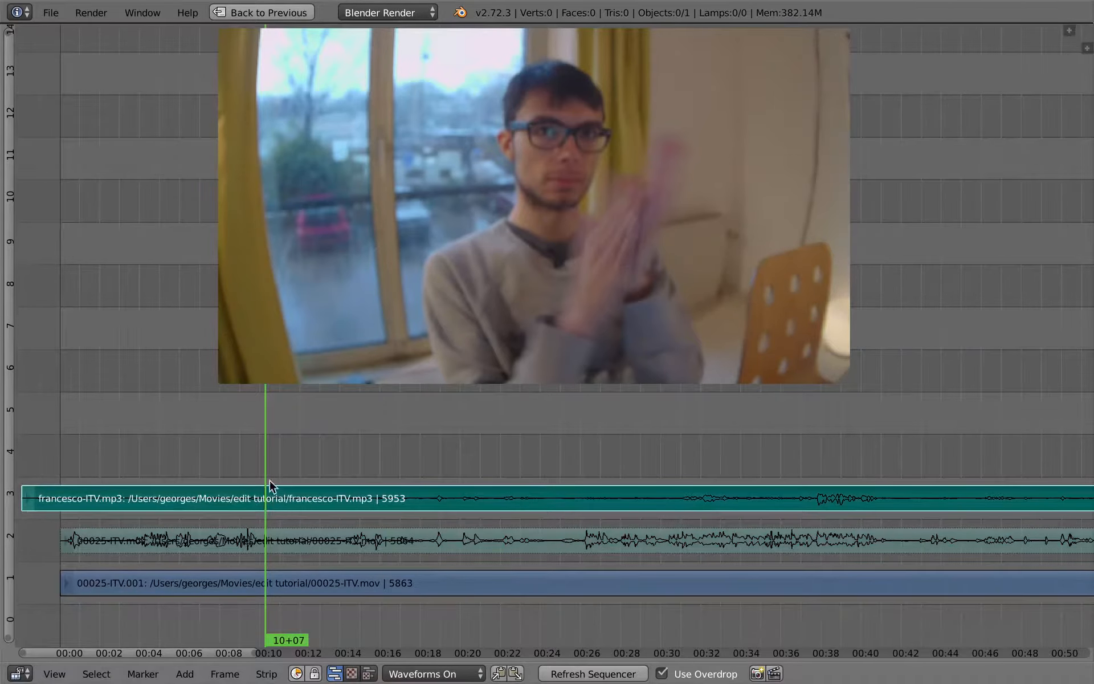
Move the playhead to 9+24, just before the clap, and check the MP3 strip's volume in its properties.
left_click_drag(262, 510, 259, 500)
key("n")
middle_click_drag(624, 532, 625, 453, "ctrl")
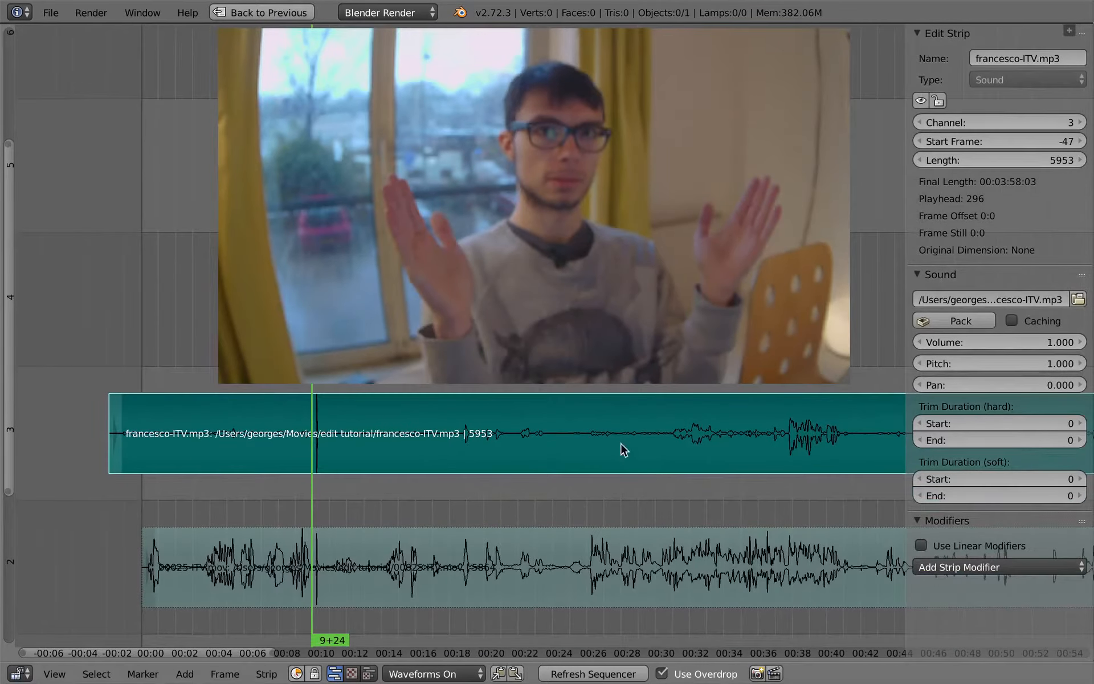
left_click(1032, 345)
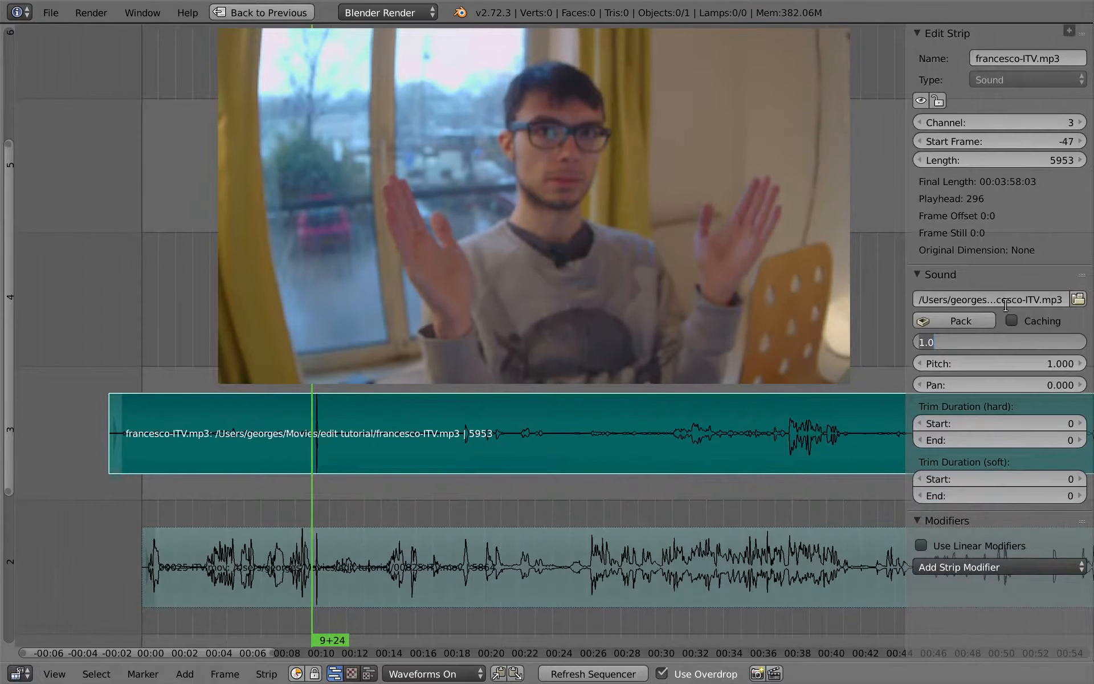
key("Return")
key("n")
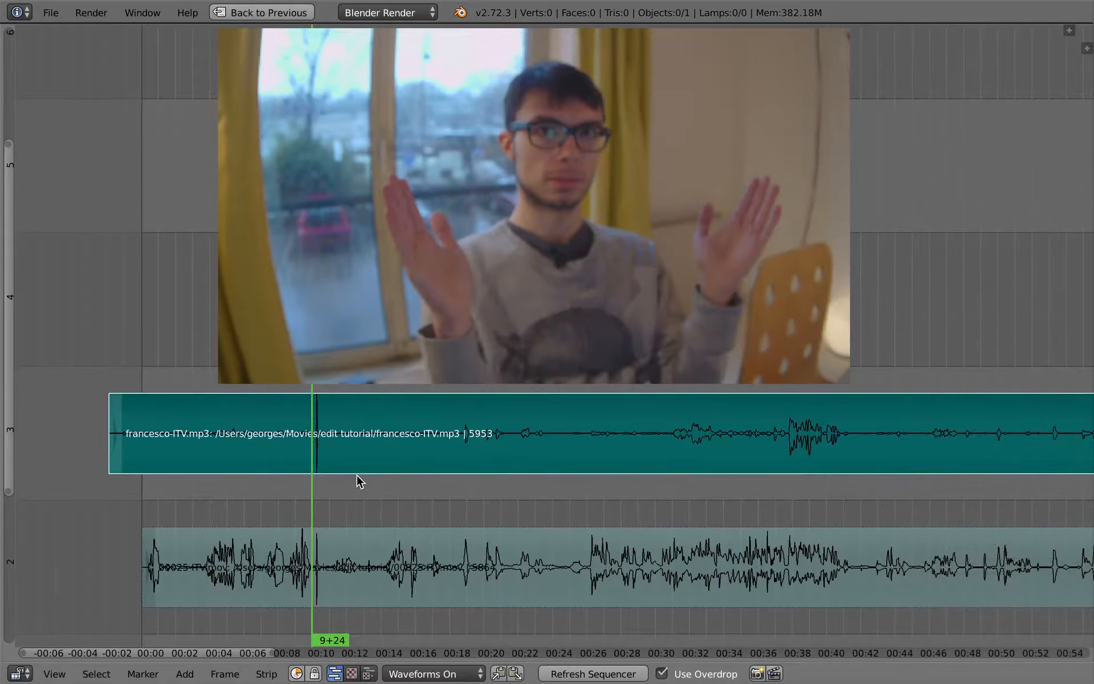
Play the footage with the MP3 sound from 9+24, and replay it from just after the clap, at 10+21.
key("alt+a")
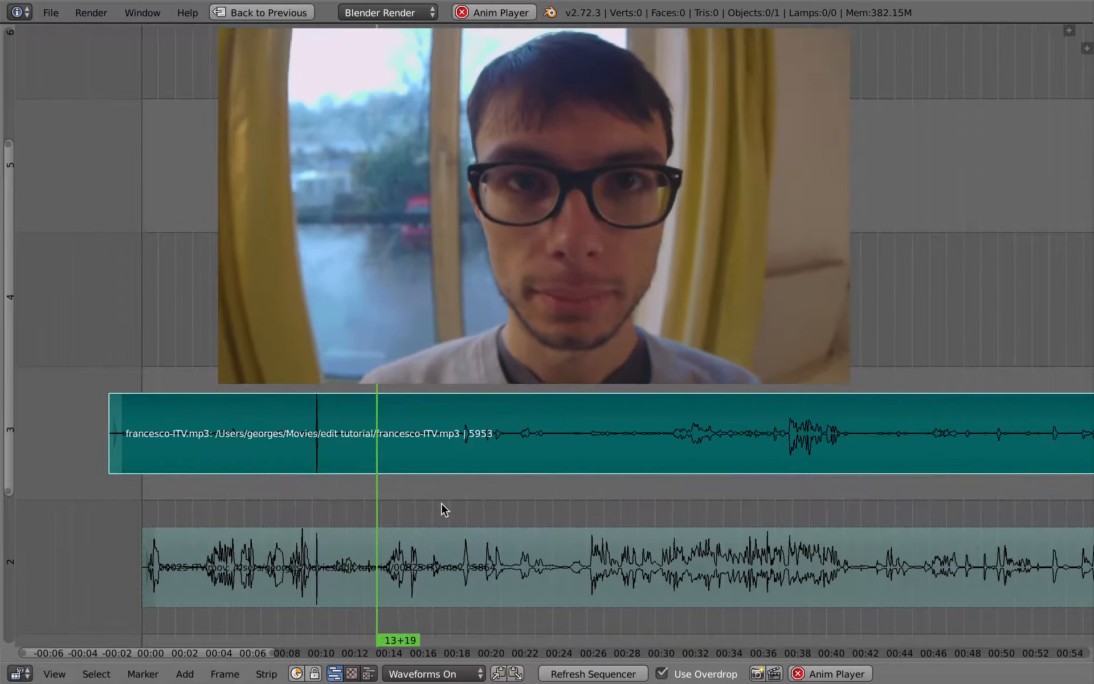
key("alt+a")
left_click(335, 472)
key("alt+a")
key("alt+a")
left_click_drag(326, 499, 328, 485)
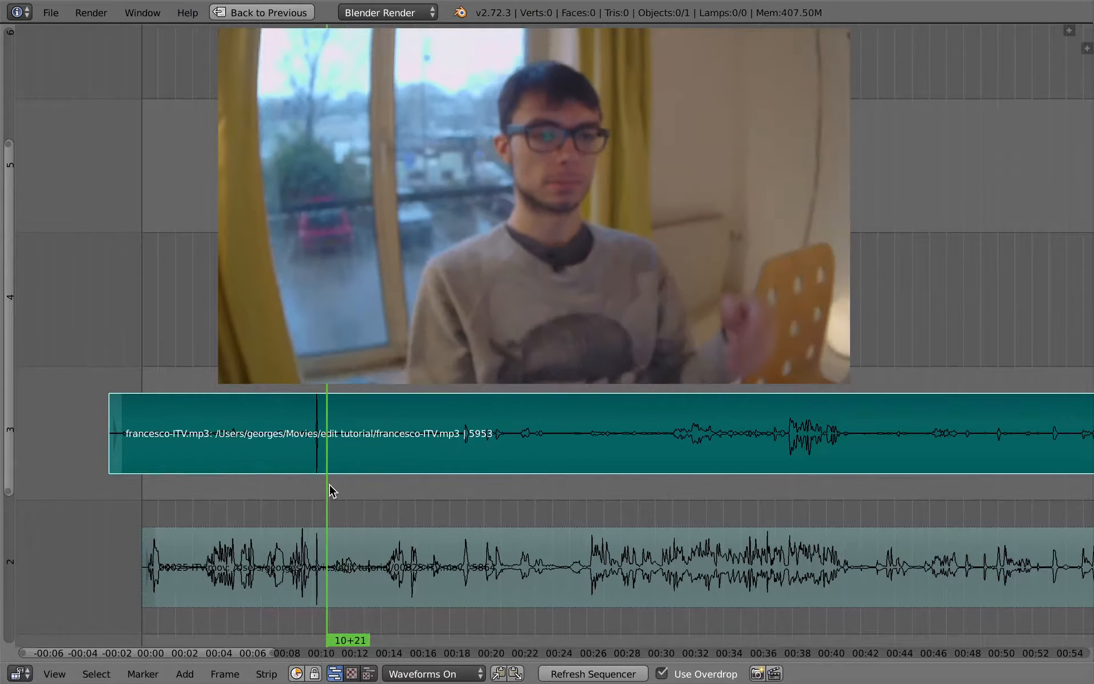
key("alt+a")
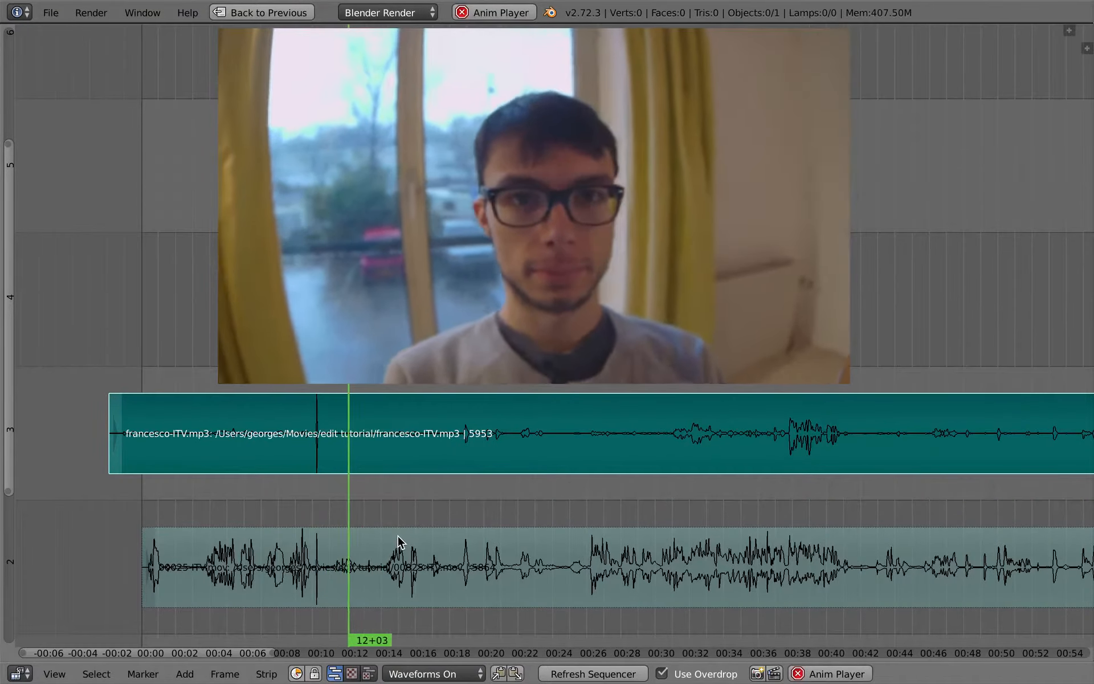
key("alt+a")
Mute the MP3 strip, unmute the 00025-ITV.mov sound, and play the footage from just after the clap to compare.
key("g")
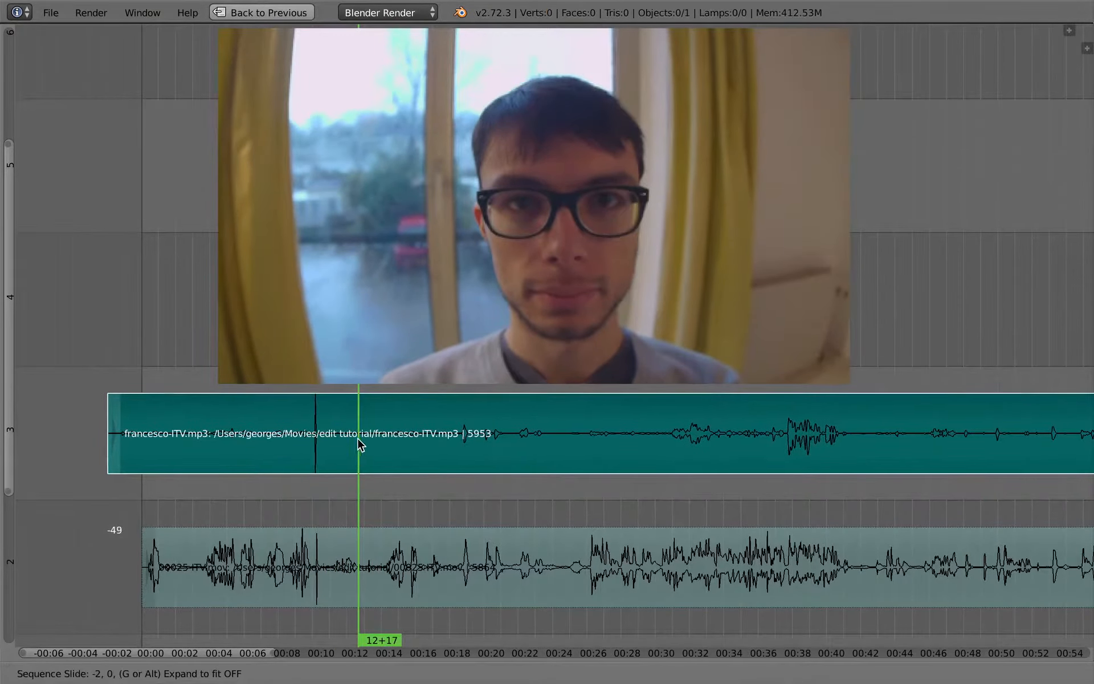
right_click(358, 440)
key("h")
right_click(364, 556)
key("alt+h")
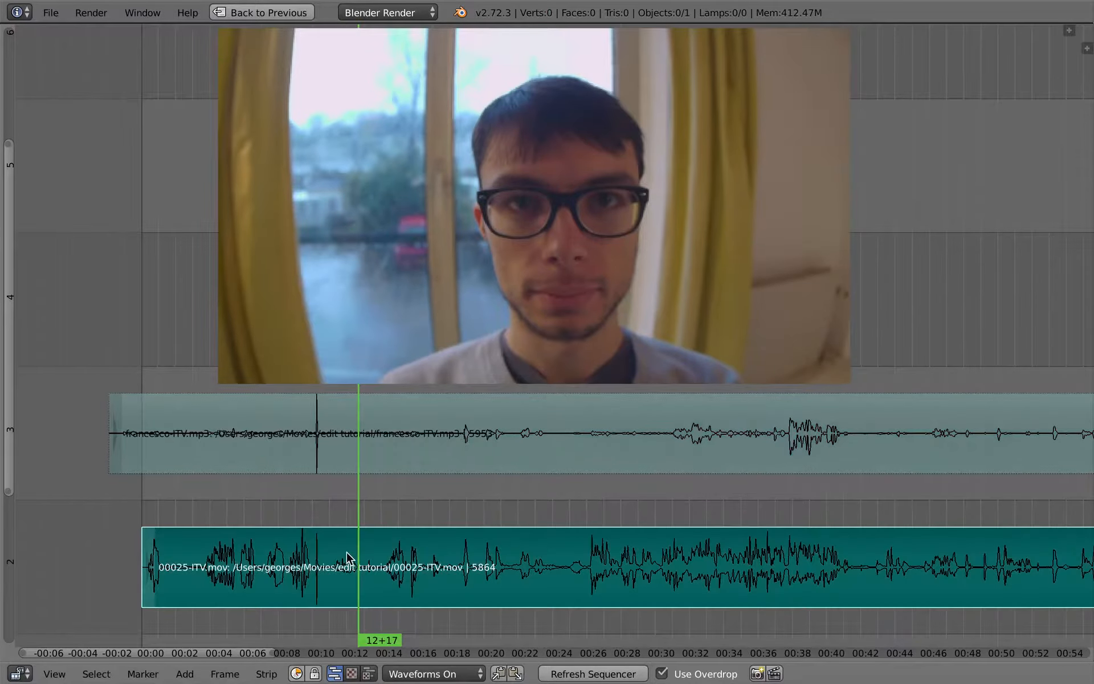
left_click(328, 554)
key("alt+a")
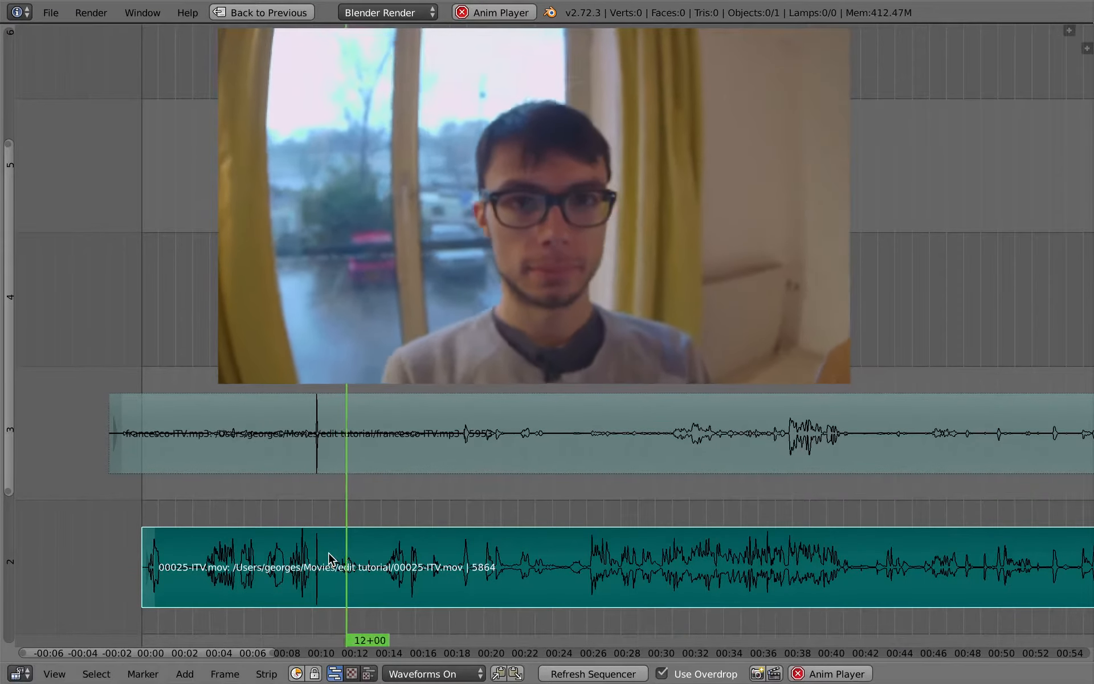
key("alt+a")
Mute the camera's 00025-ITV.mov sound again and unmute the MP3 strip in channel 3.
key("h")
right_click(364, 438)
key("alt+h")
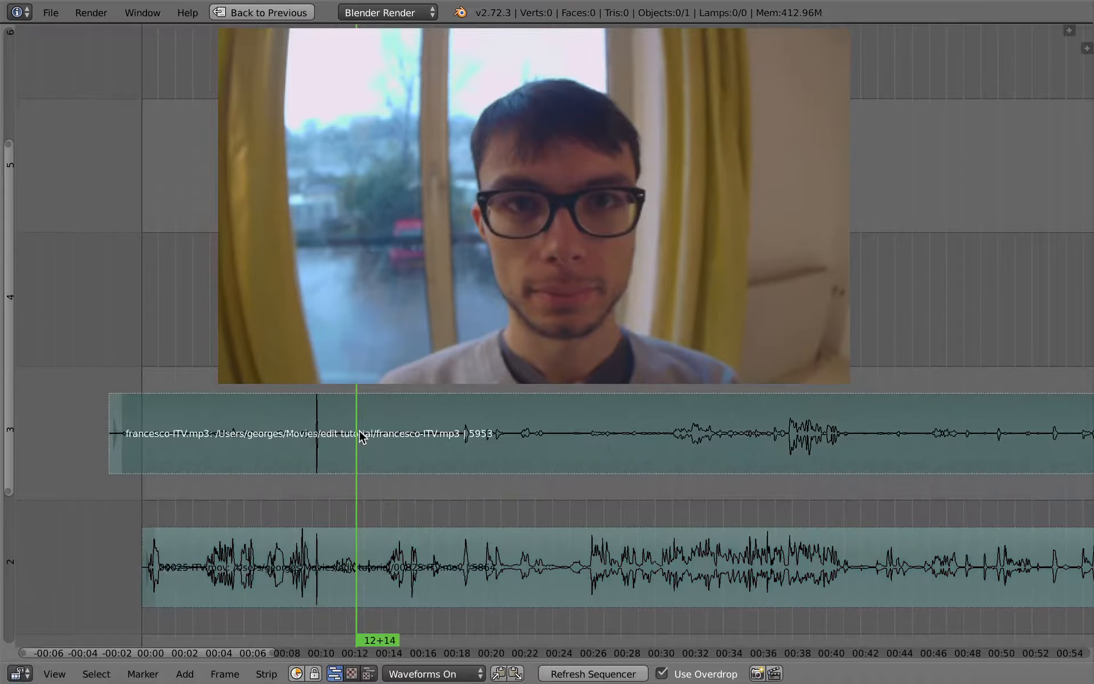
key("alt+h")
Play the footage with the MP3 sound from 12+14 to 28+11, raising the system volume during playback.
scroll(402, 547, "down", 1)
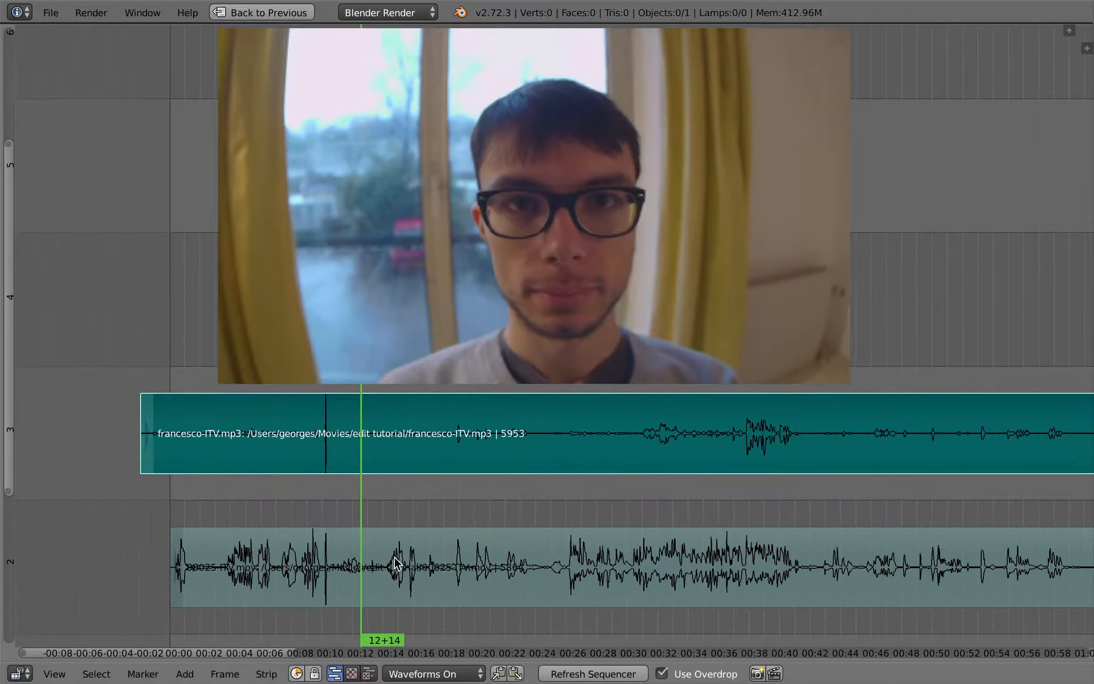
key("alt+a")
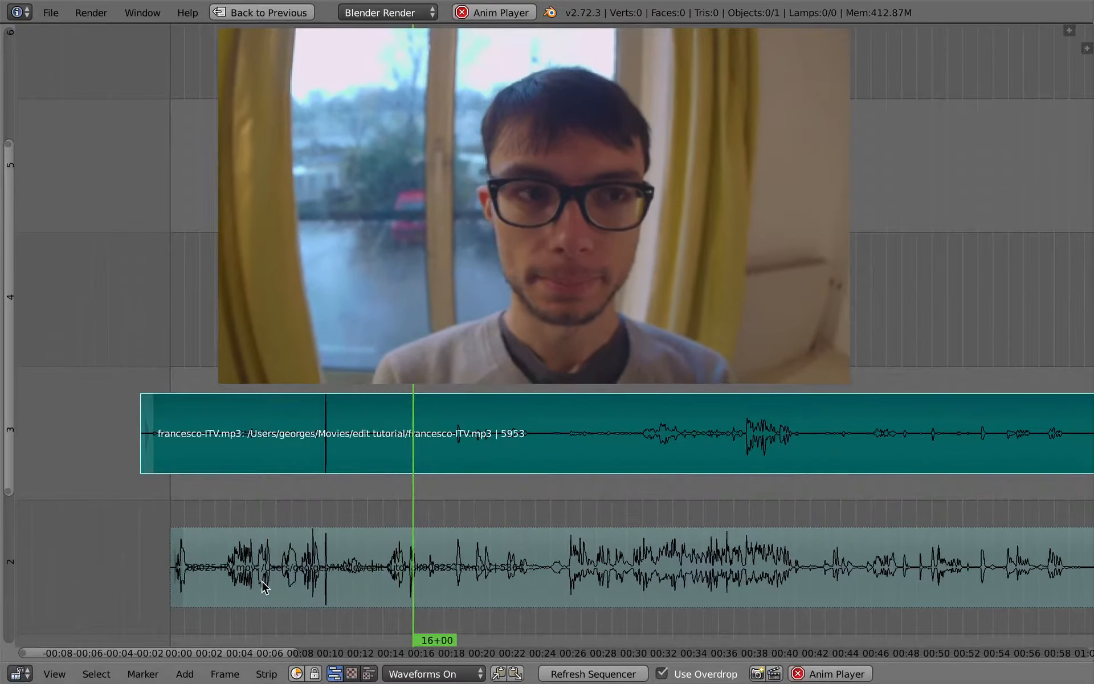
scroll(524, 529, "down", 5)
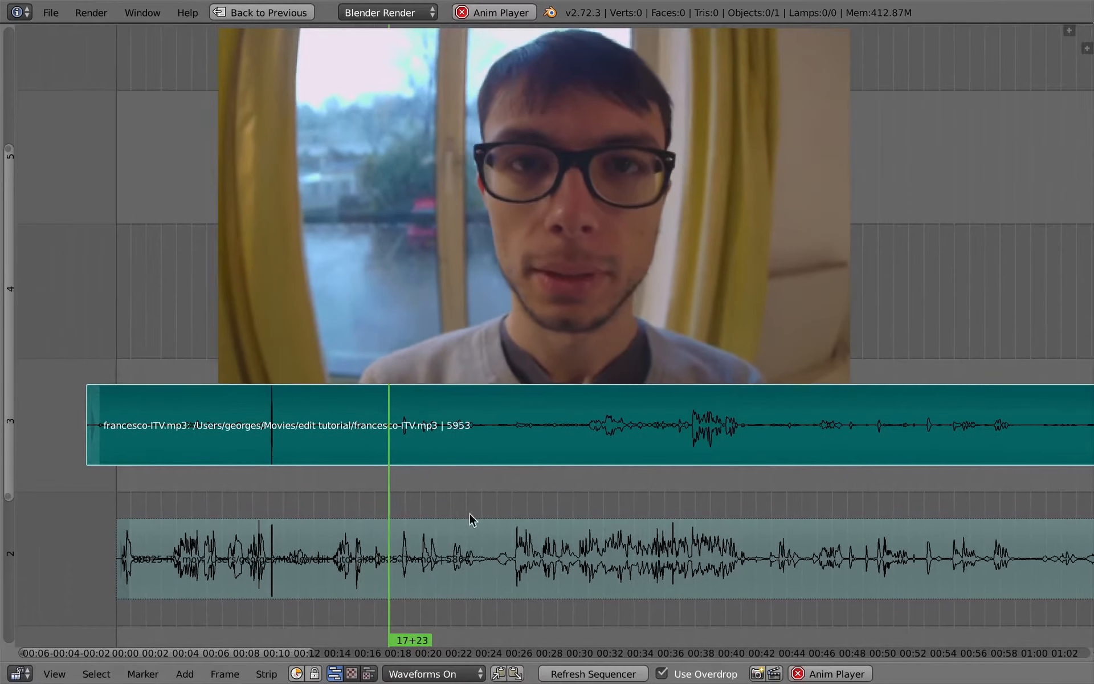
middle_click_drag(484, 535, 419, 507)
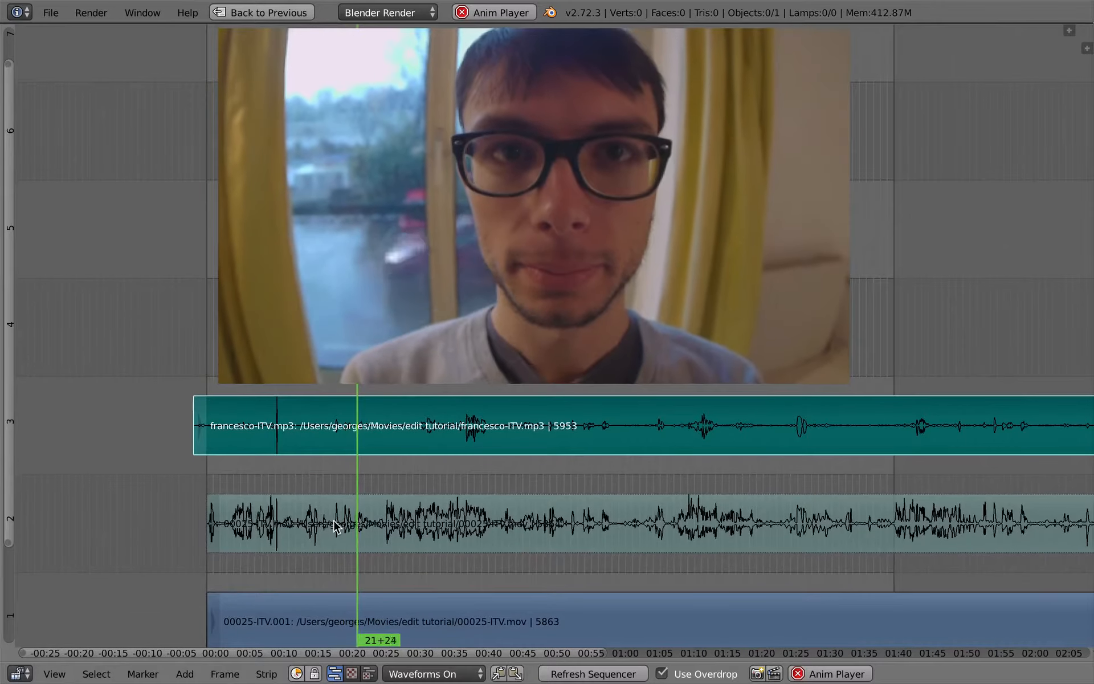
key("XF86AudioRaiseVolume")
key("XF86AudioRaiseVolume")
key("XF86AudioRaiseVolume")
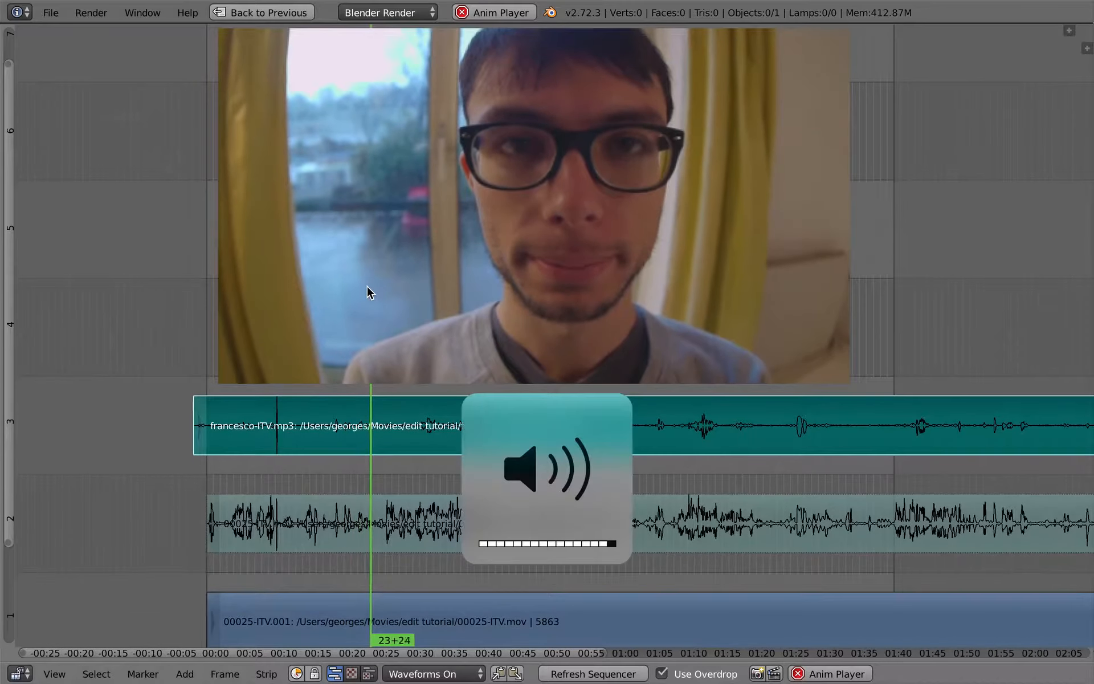
key("alt+a")
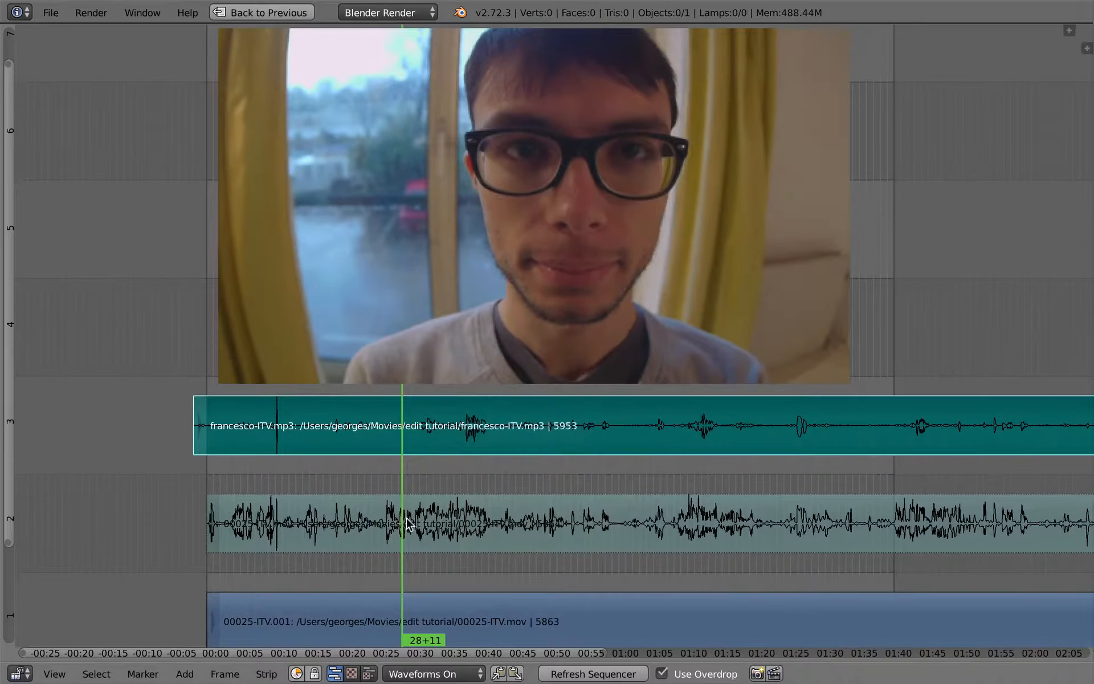
Show the full length of all strips and restore the multi-editor layout from the maximized sequencer.
middle_click_drag(445, 542, 490, 527, "ctrl")
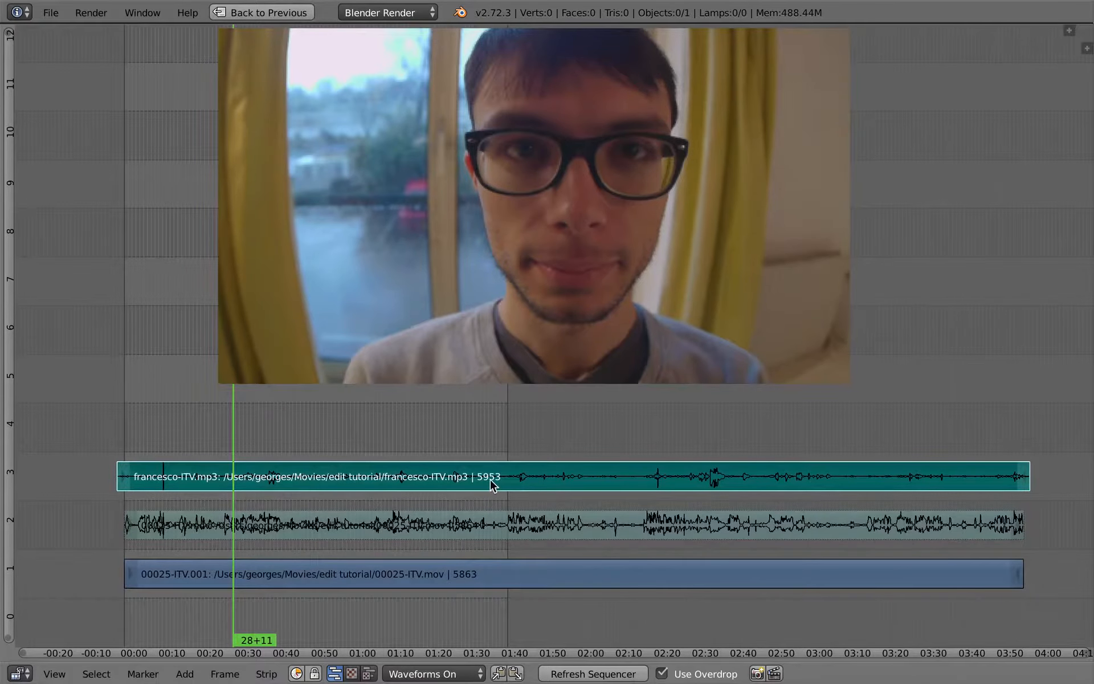
key("ctrl+Up")
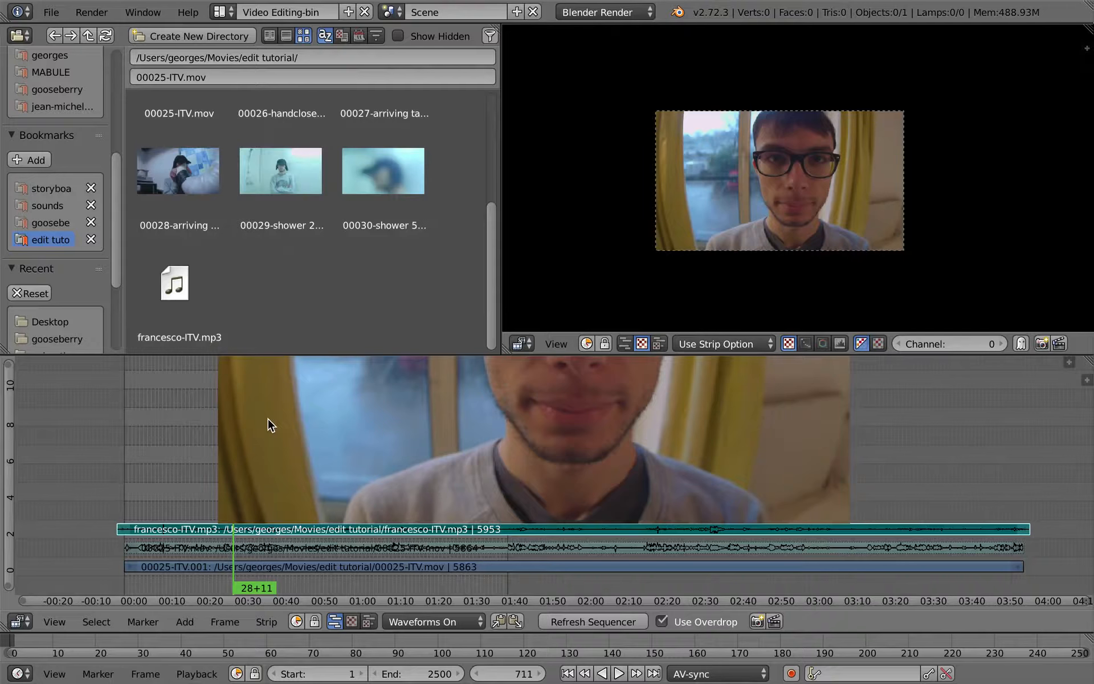
Rename the current scene as Sync_itv.
left_click(222, 12)
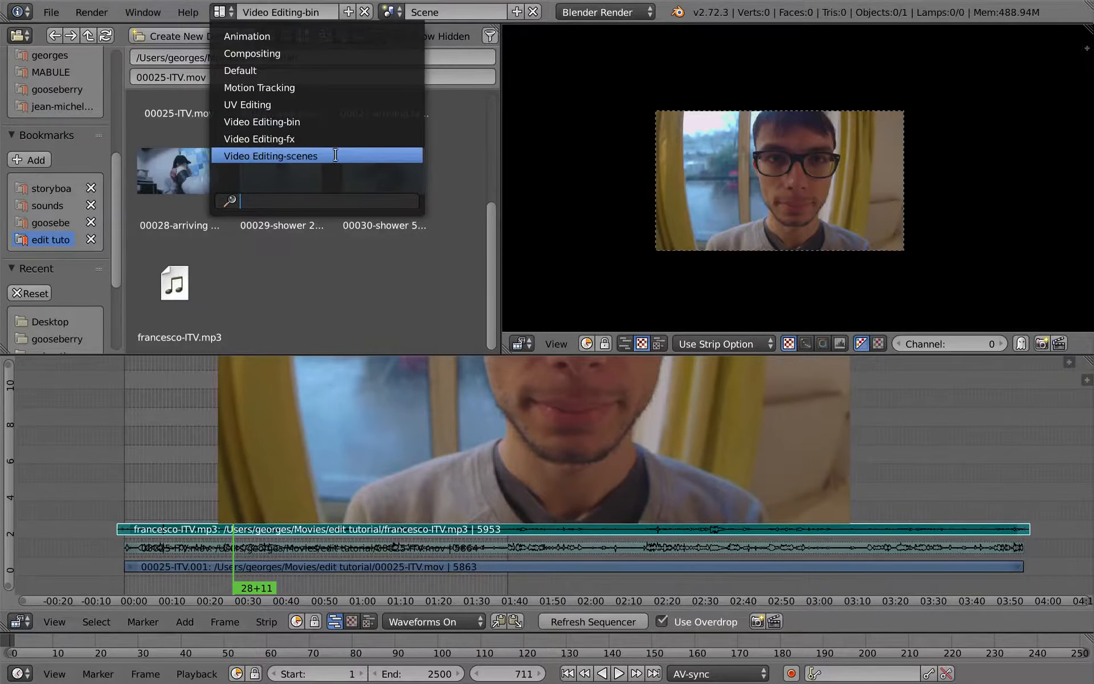
left_click(365, 483)
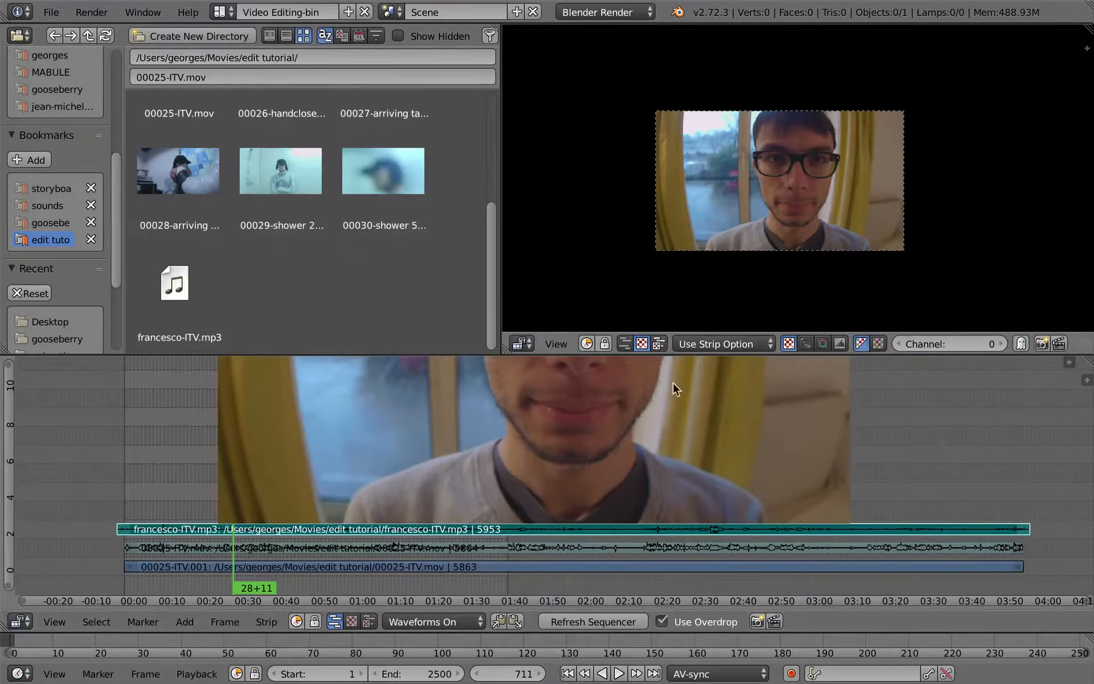
left_click(466, 12)
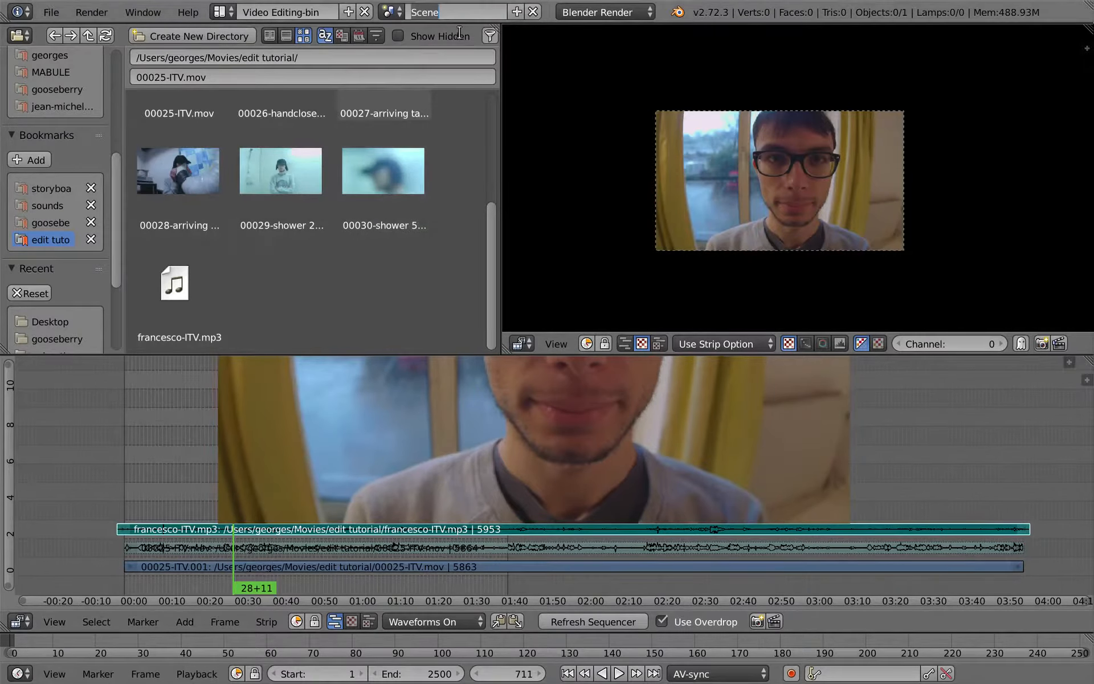
type("Sync_itv")
key("Return")
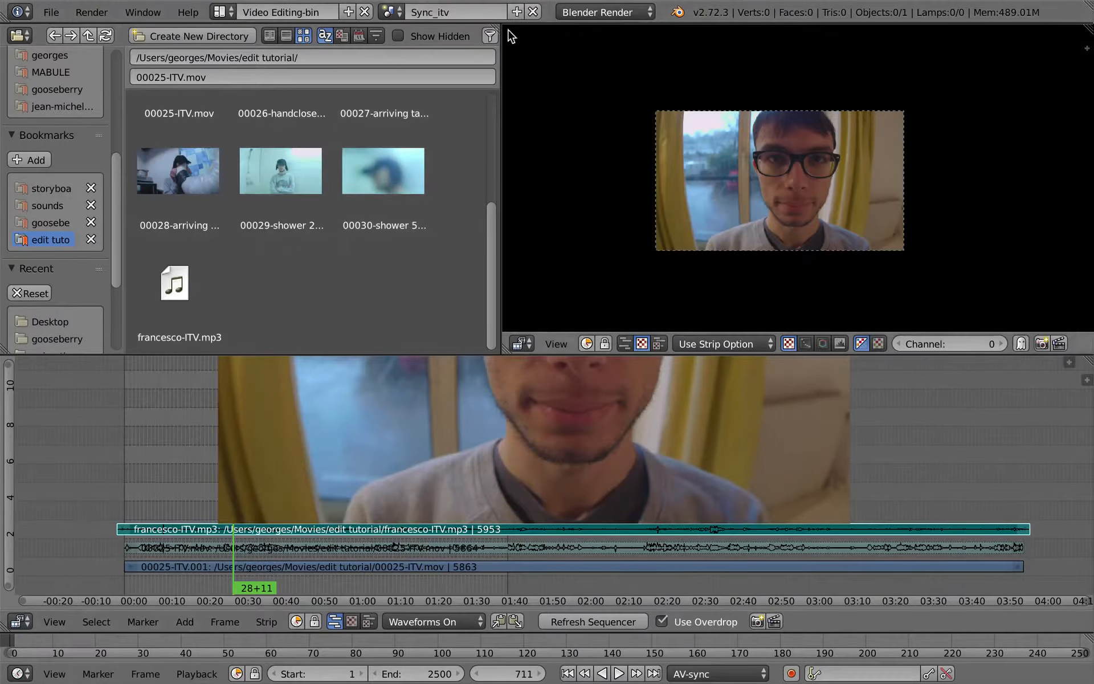
Create a new empty scene and name it edit.
left_click(515, 11)
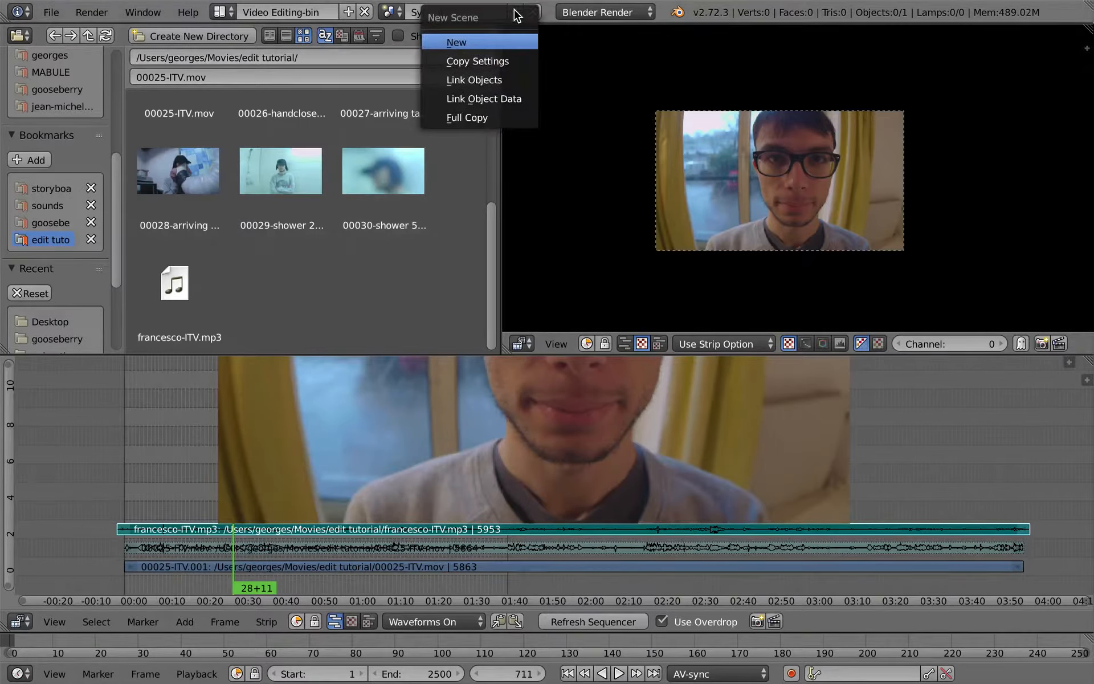
left_click(502, 44)
double_click(474, 12)
type("editing")
key("Return")
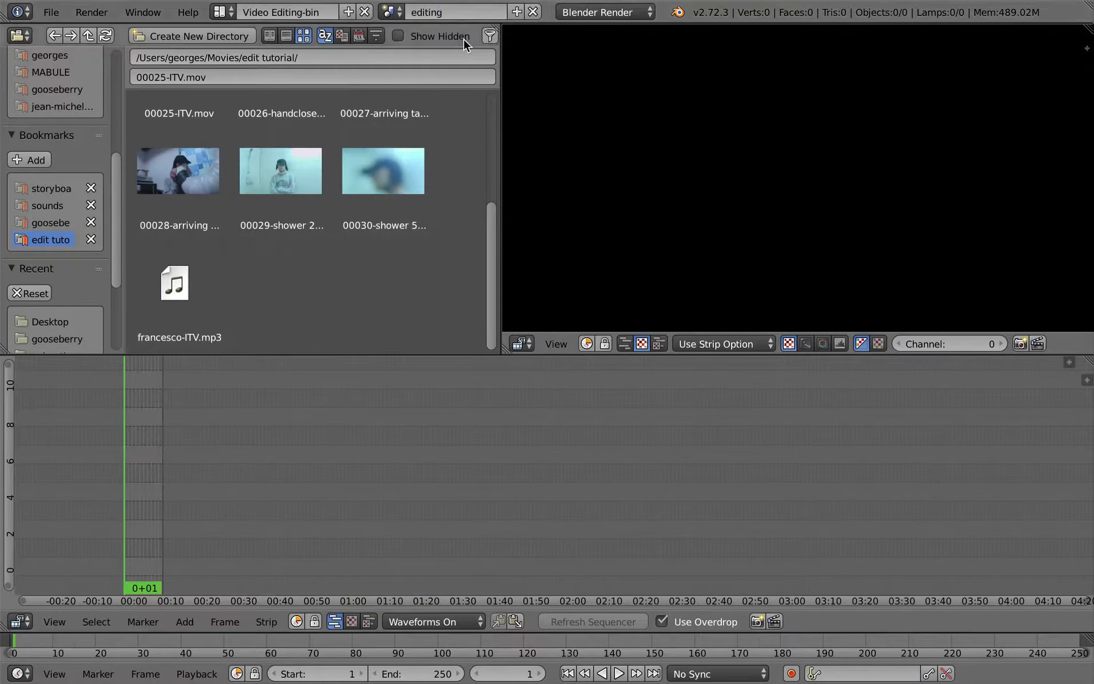
mouse_move(446, 5)
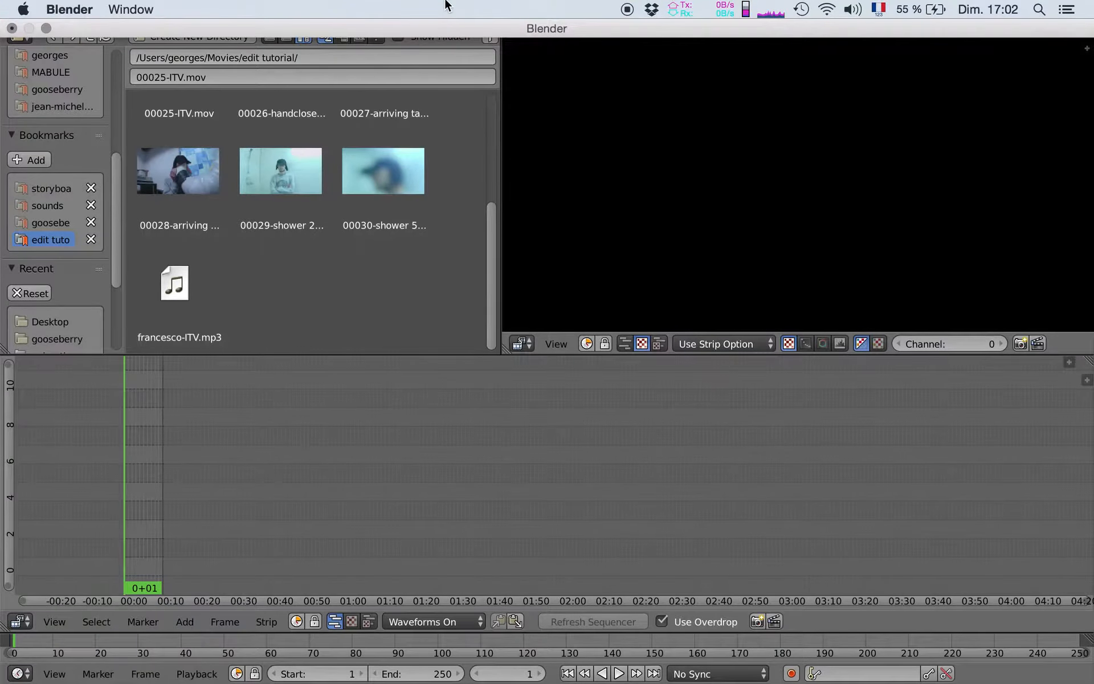
key("Return")
type("edit")
key("Return")
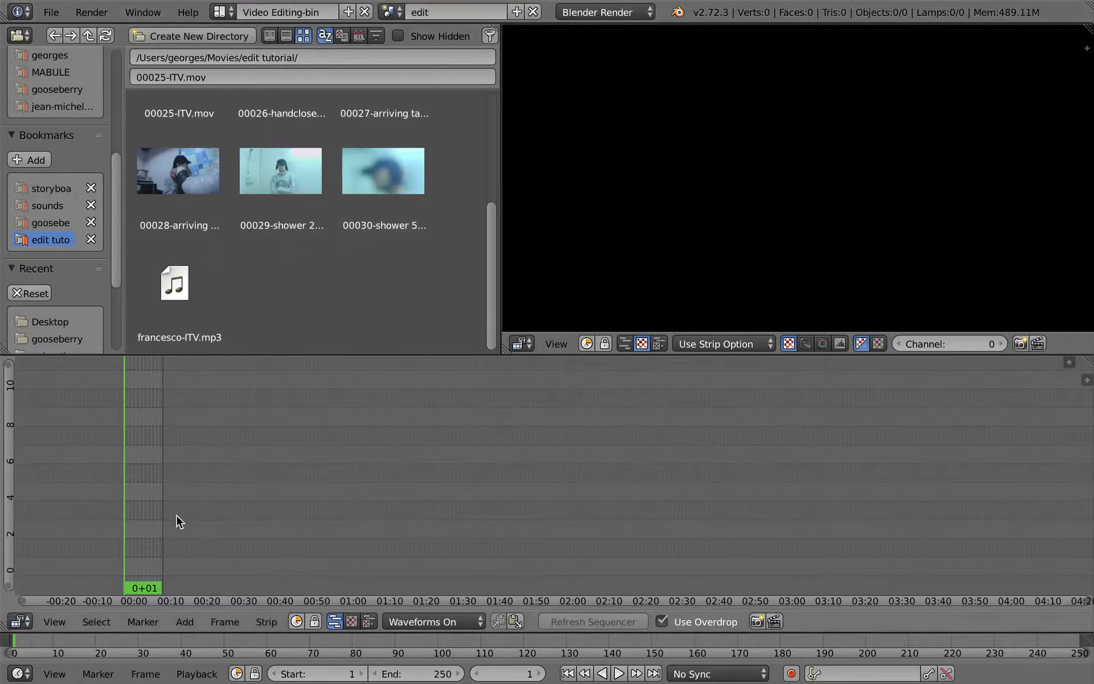
Set the edit scene's end frame to 15000.
left_click_drag(436, 674, 742, 635)
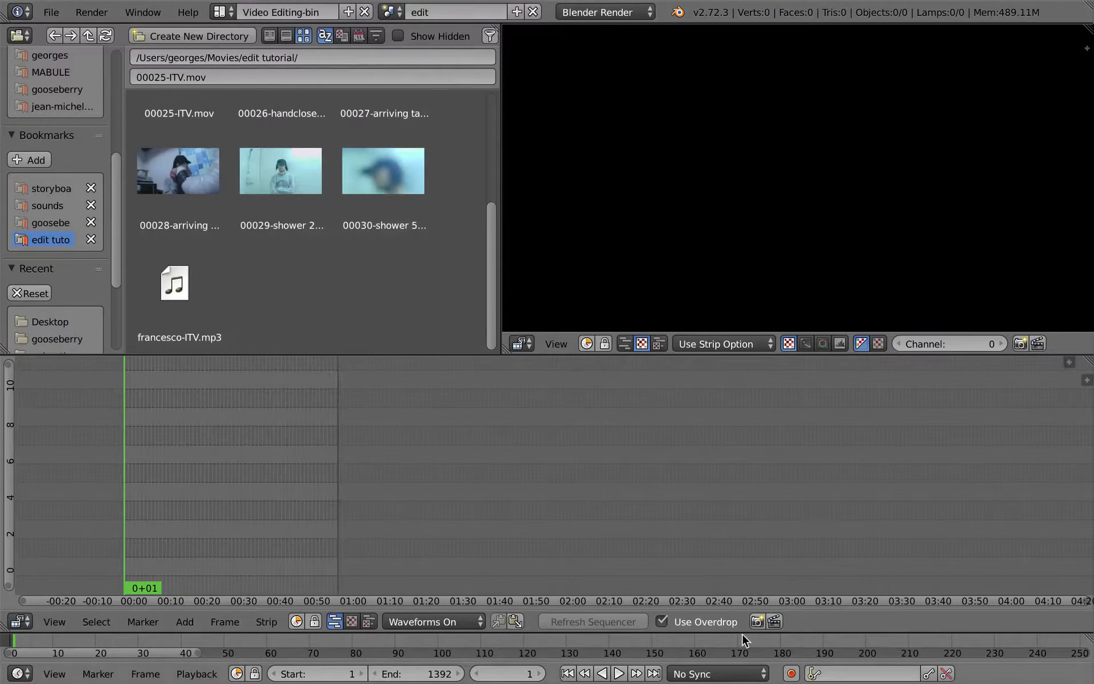
left_click(425, 672)
type("15000")
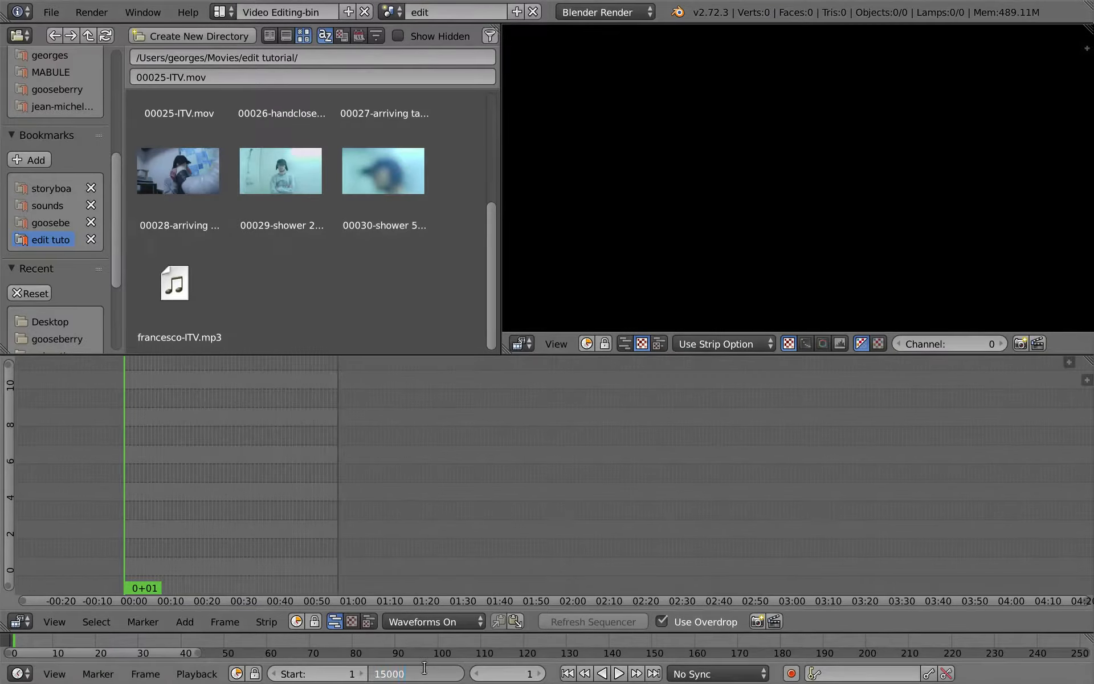
key("Return")
middle_click_drag(365, 495, 659, 439)
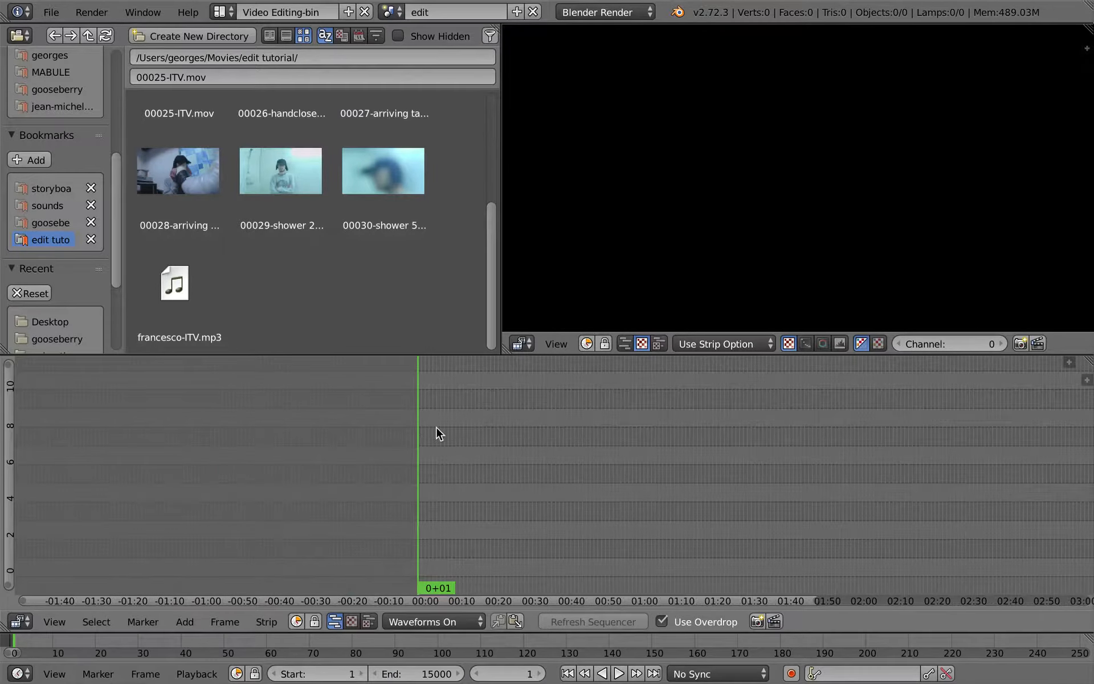
Add the Sync_itv scene as a strip in channel 1 at the beginning of the edit sequence.
left_click(222, 12)
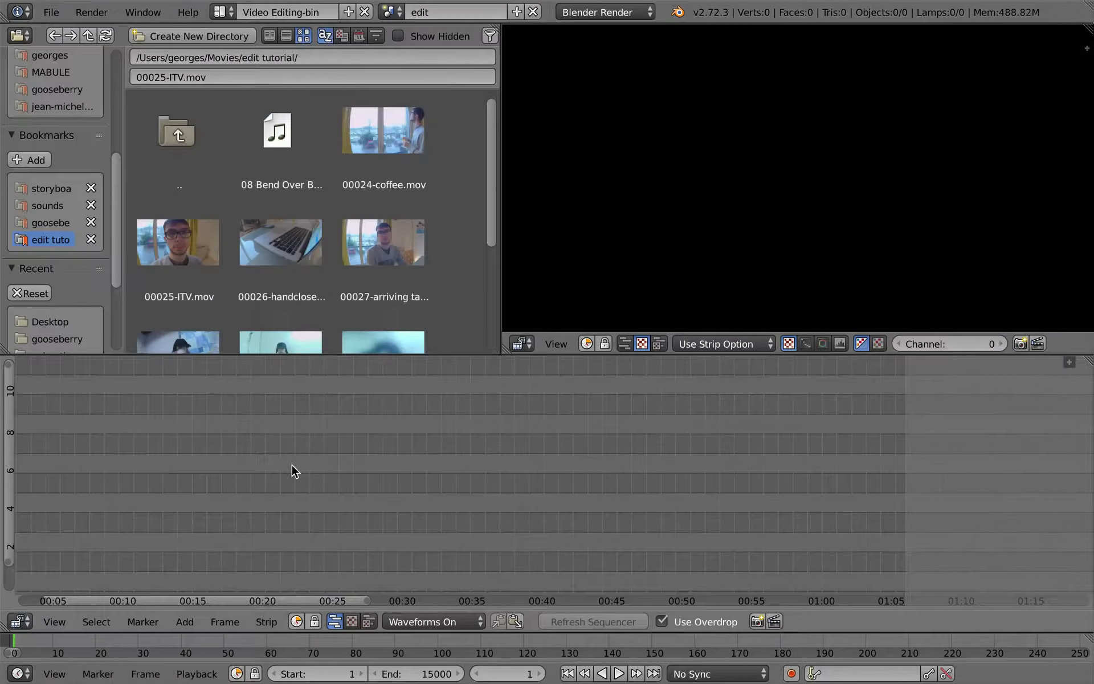
scroll(368, 495, "down", 6)
middle_click_drag(290, 477, 330, 475)
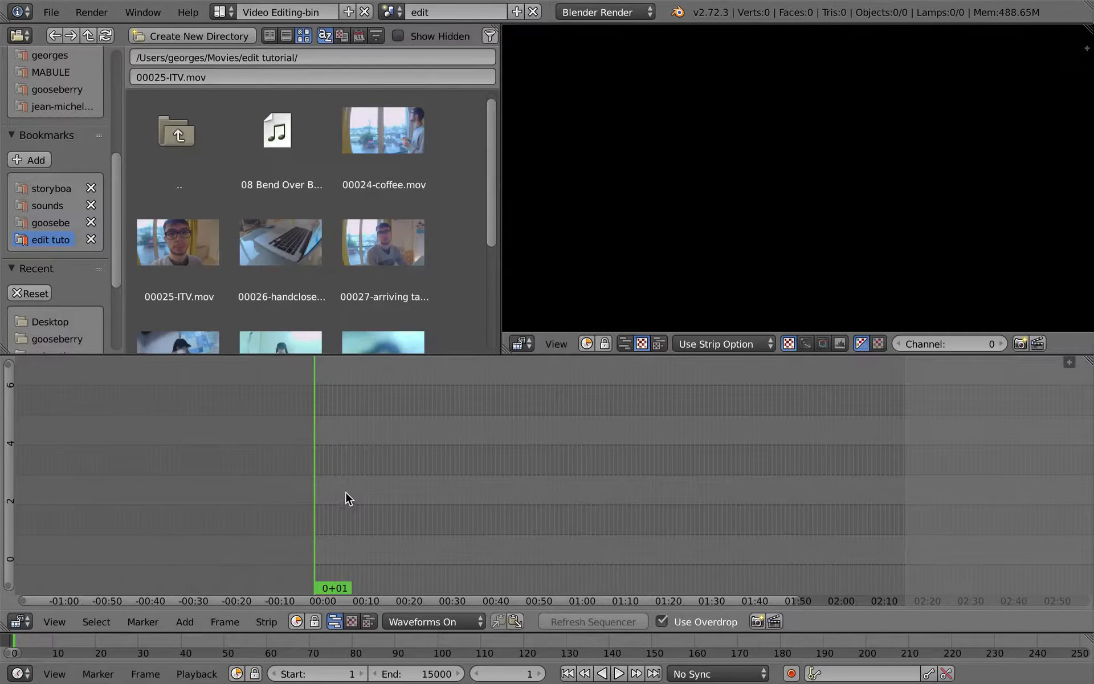
key("shift+a")
mouse_move(319, 392)
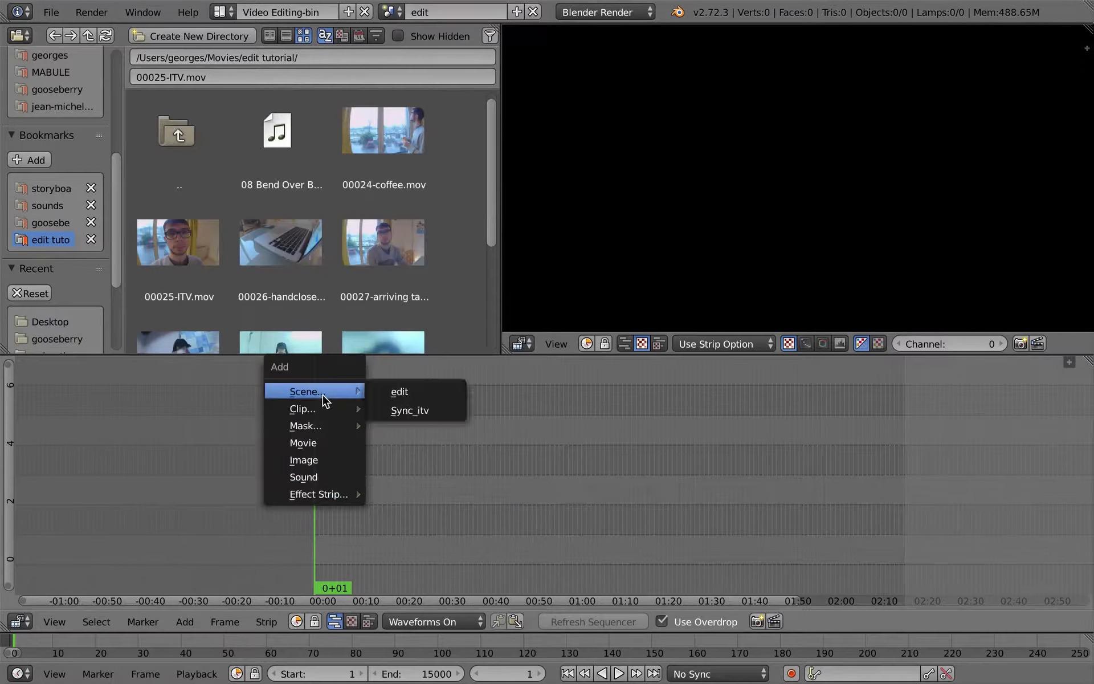
left_click(433, 411)
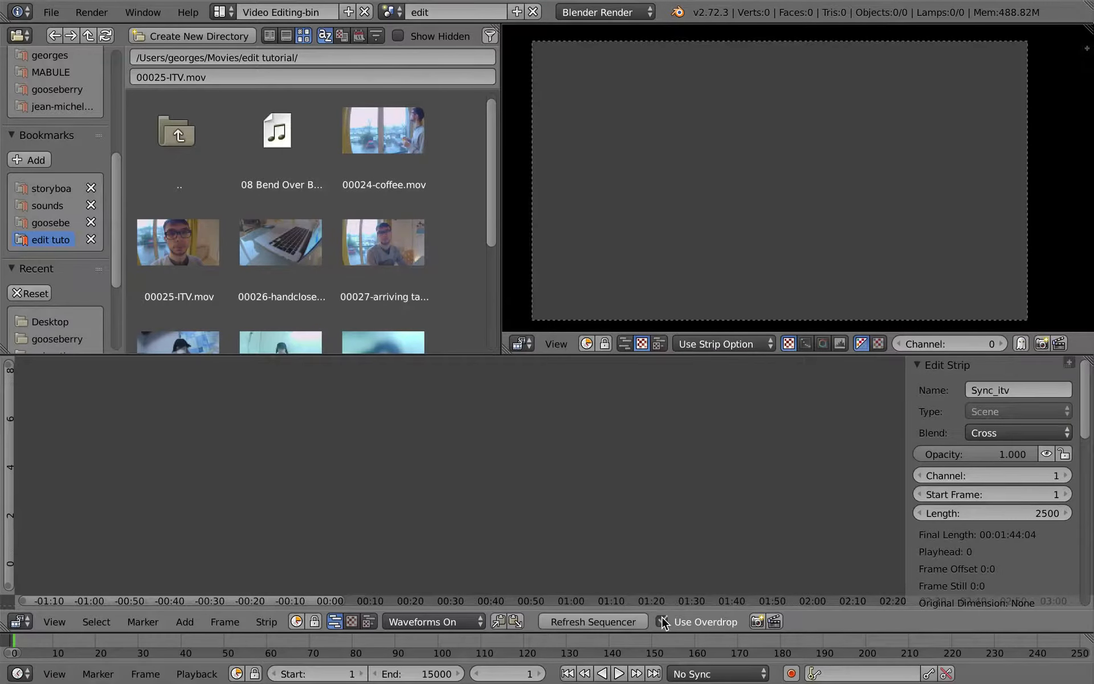
Hide the overdrop image to view the Sync_itv strip in the maximized sequencer, and move the playhead to frame 0.
left_click(661, 618)
middle_click_drag(424, 456, 486, 439)
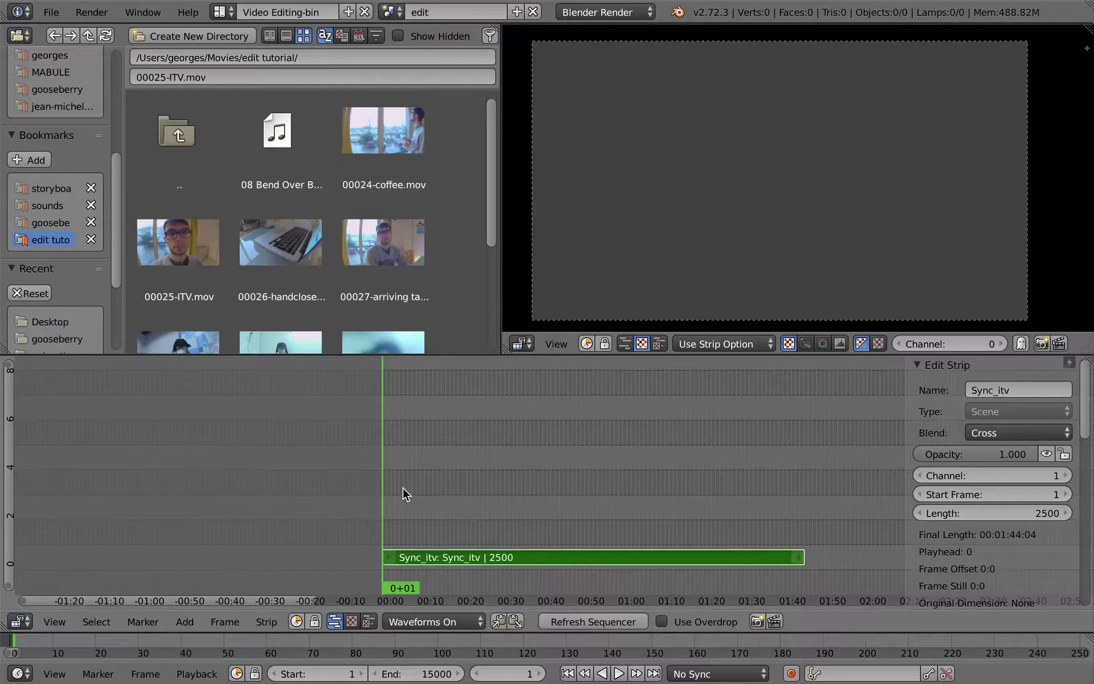
key("ctrl+Up")
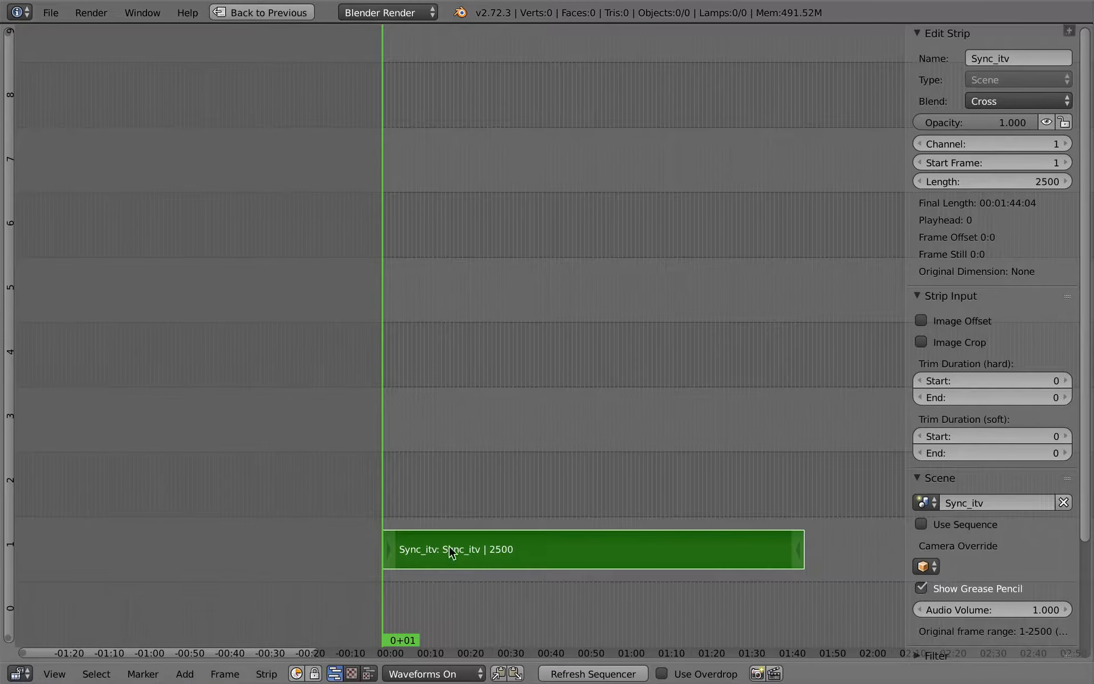
left_click_drag(401, 504, 382, 521)
key("ctrl+Up")
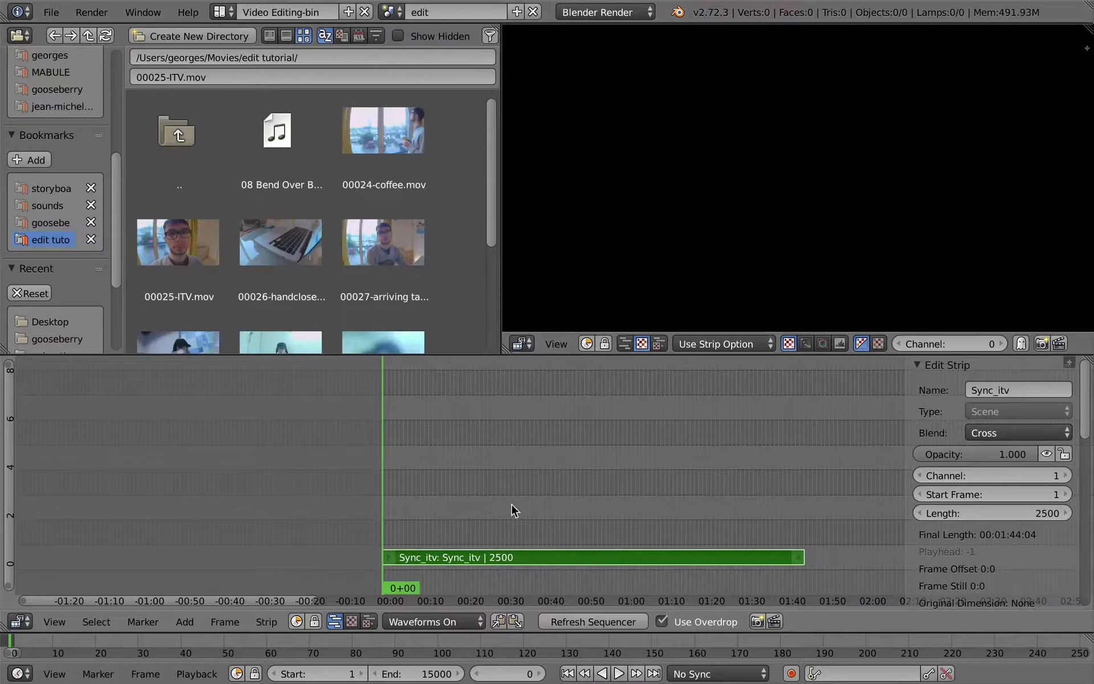
Advance playback to frame 207 and enable Use Sequence for the Sync_itv scene strip.
key("alt+a")
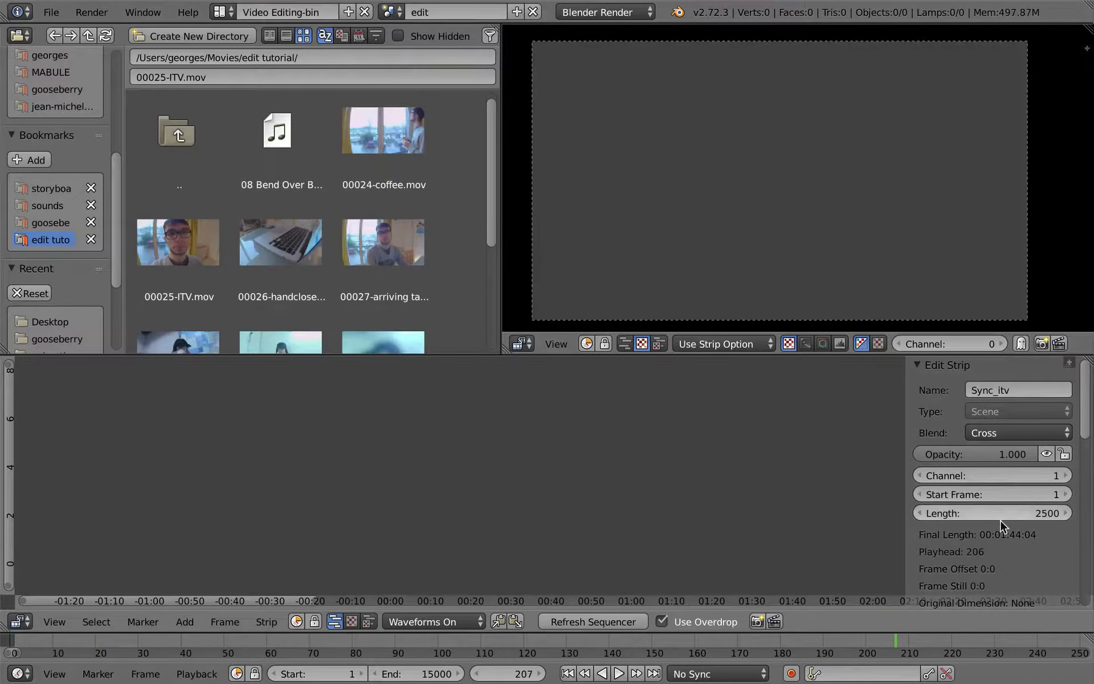
scroll(1001, 525, "down", 10)
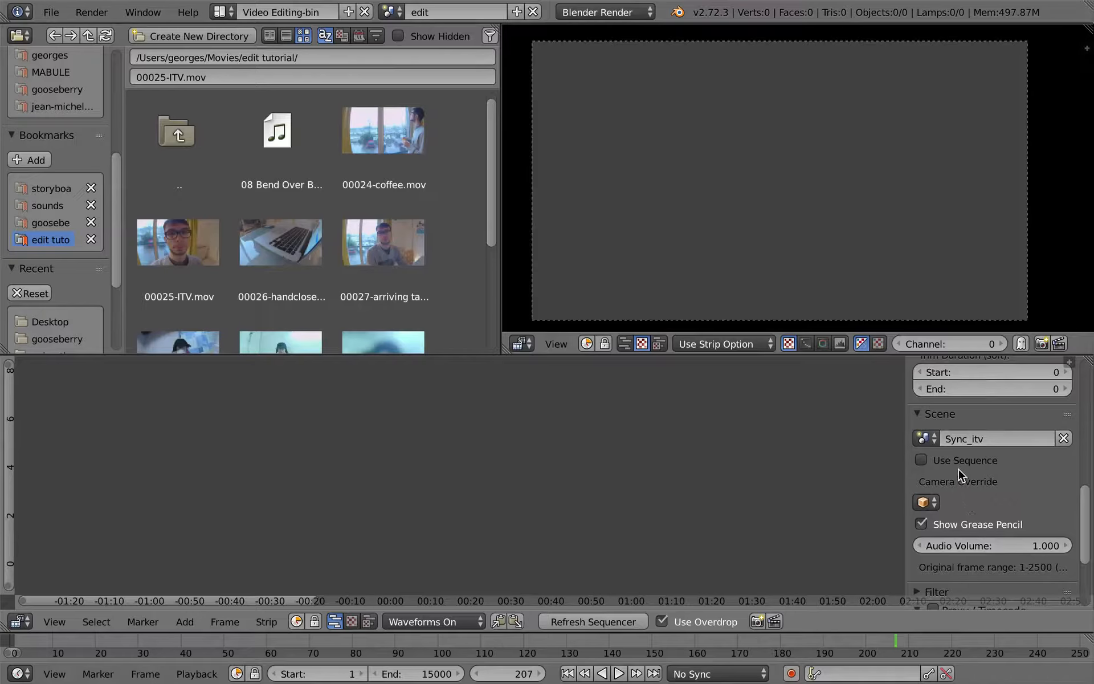
left_click(921, 460)
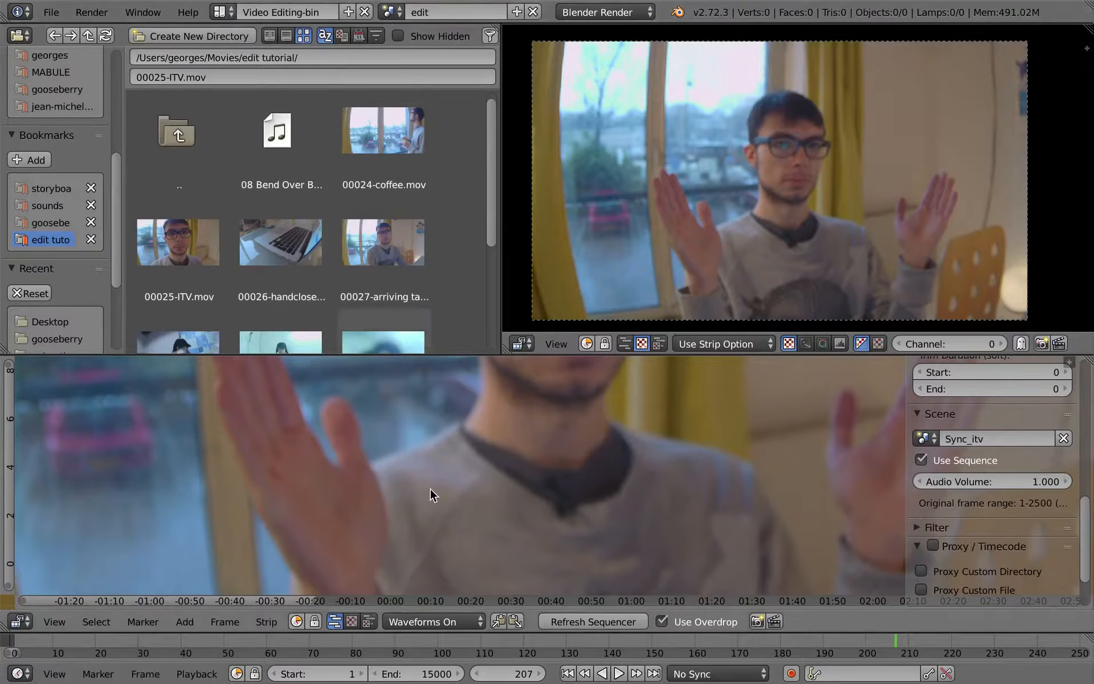
Set the edit scene's render resolution to 25% and its frame rate to 25 fps, and return to the video editing layout.
key("ctrl+Left")
left_click(913, 254)
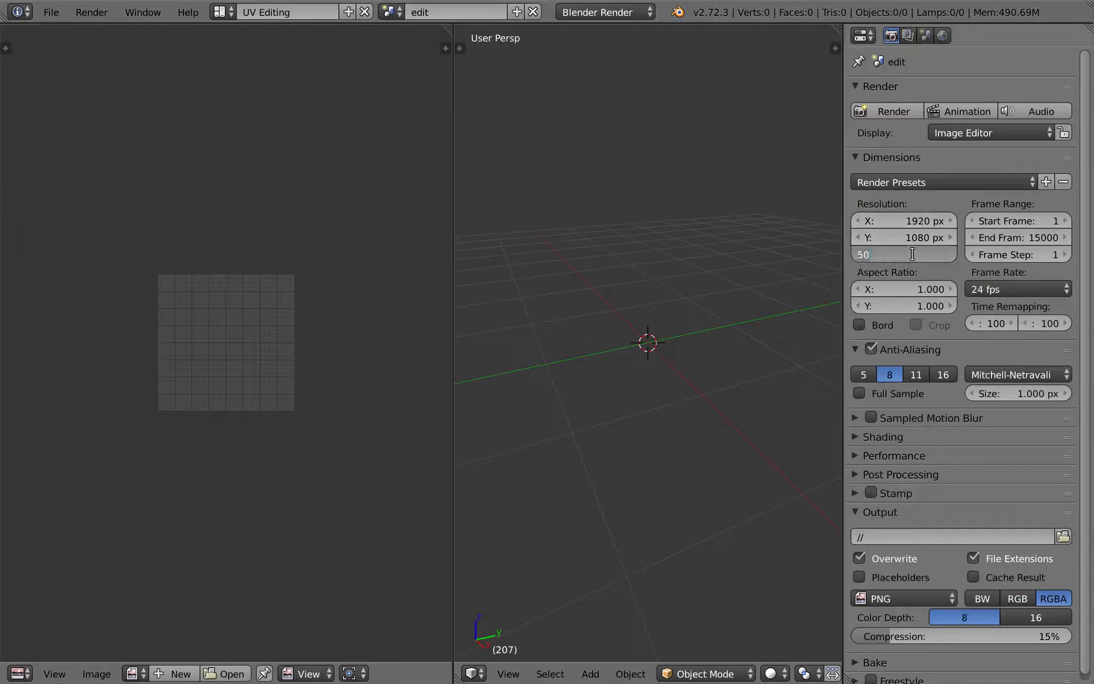
key("Return")
left_click(1038, 300)
left_click(1032, 342)
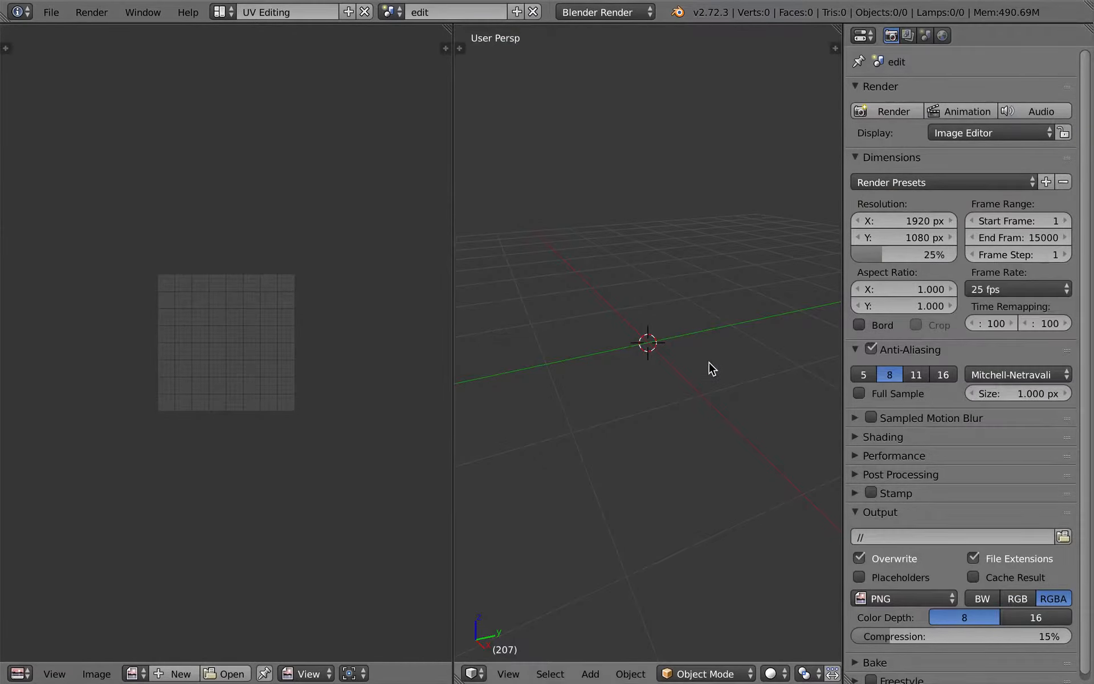
key("ctrl+Right")
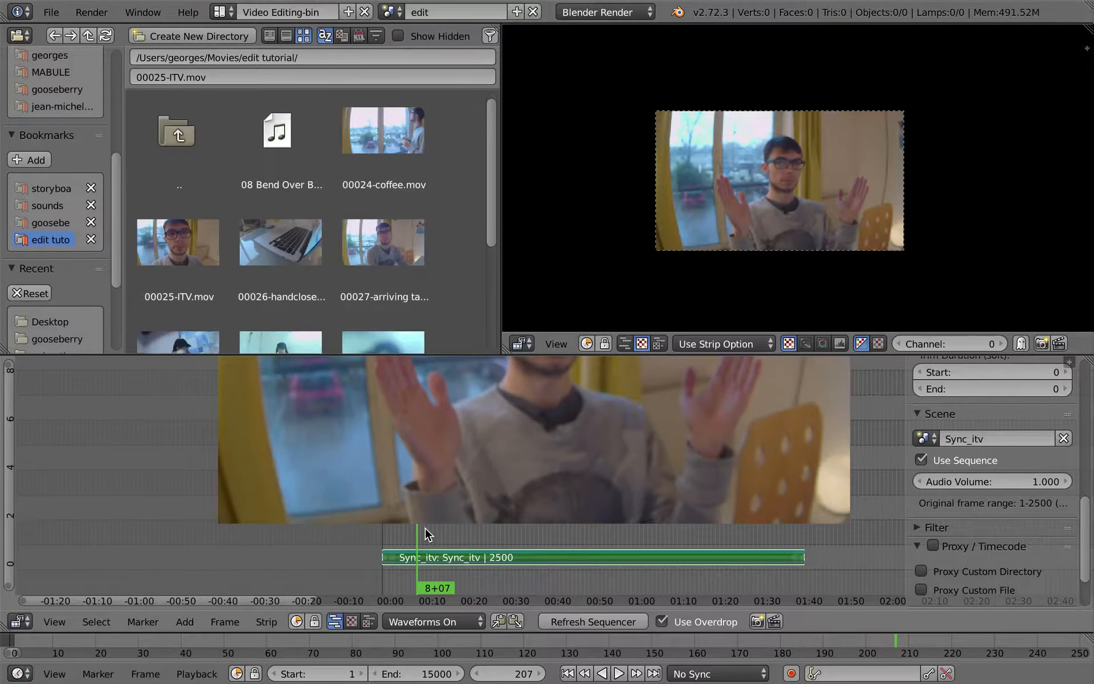
Play the Sync_itv strip from 8+07 to 10+03 in the maximized sequencer with the strip properties hidden.
key("ctrl+Up")
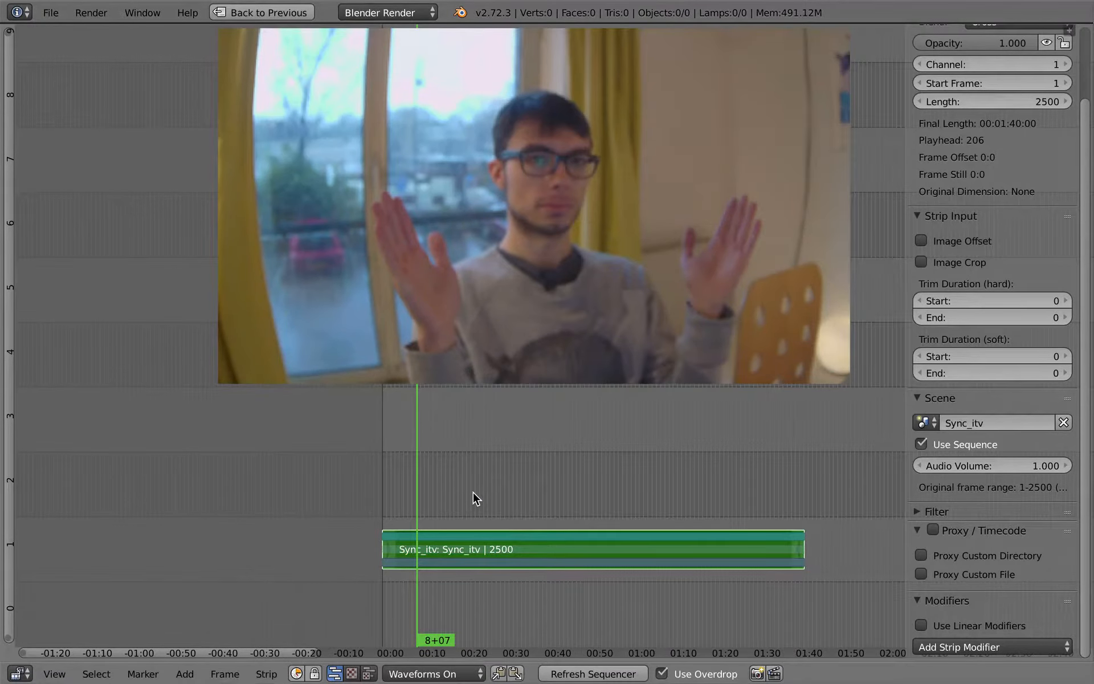
key("n")
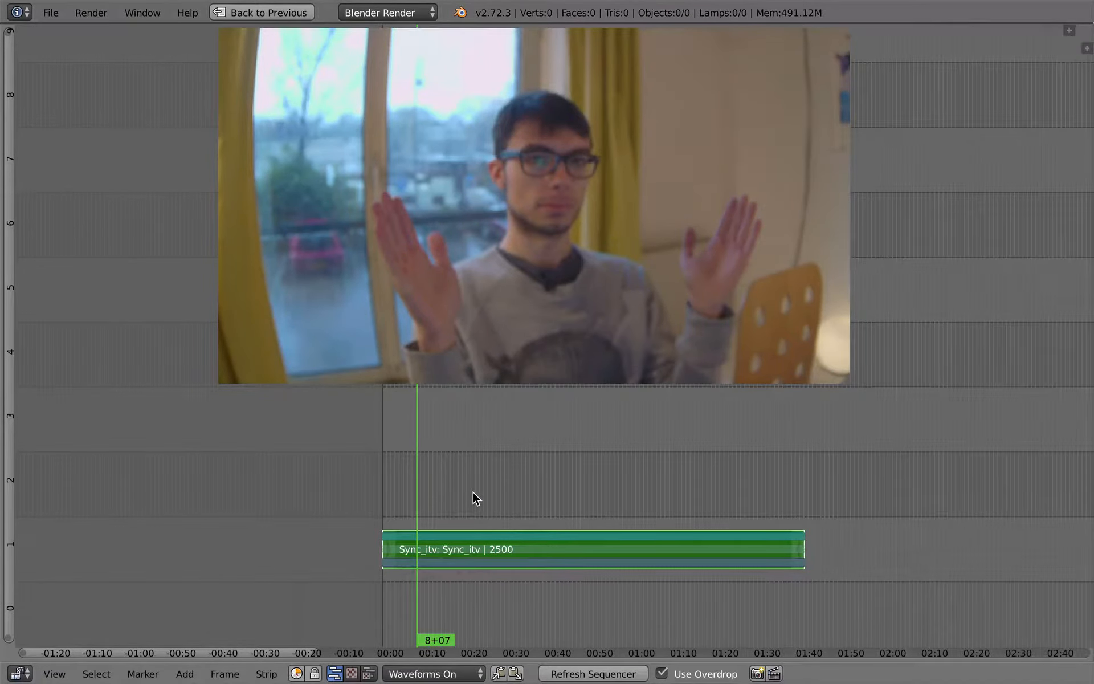
middle_click_drag(460, 491, 361, 511, "ctrl")
key("alt+a")
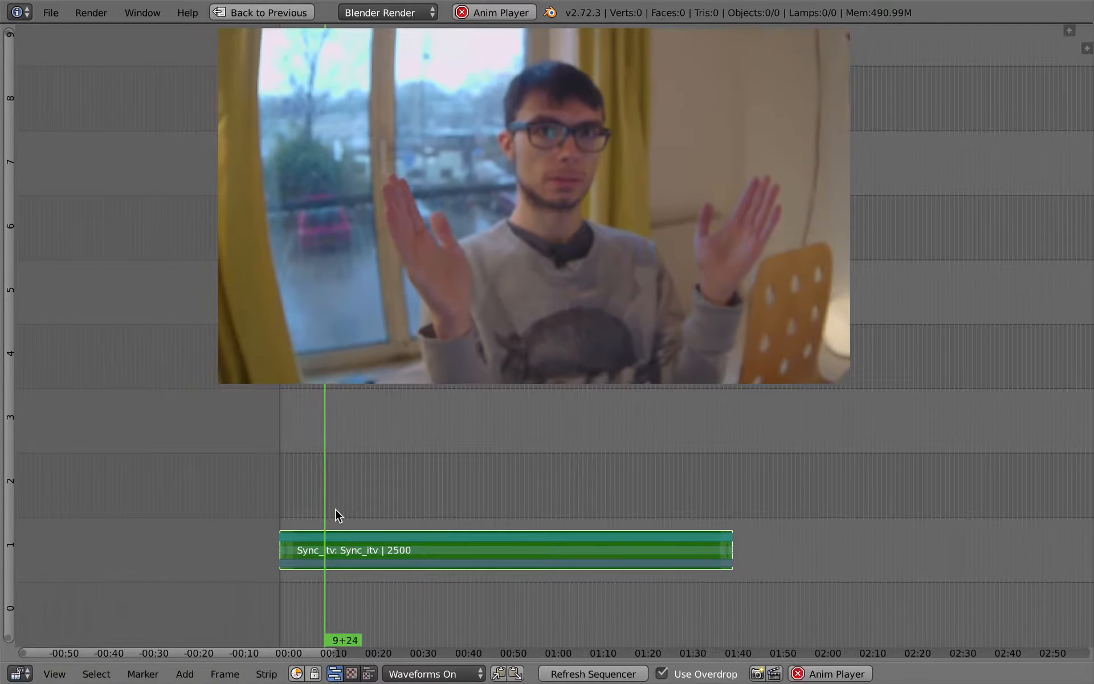
key("alt+a")
key("ctrl+Up")
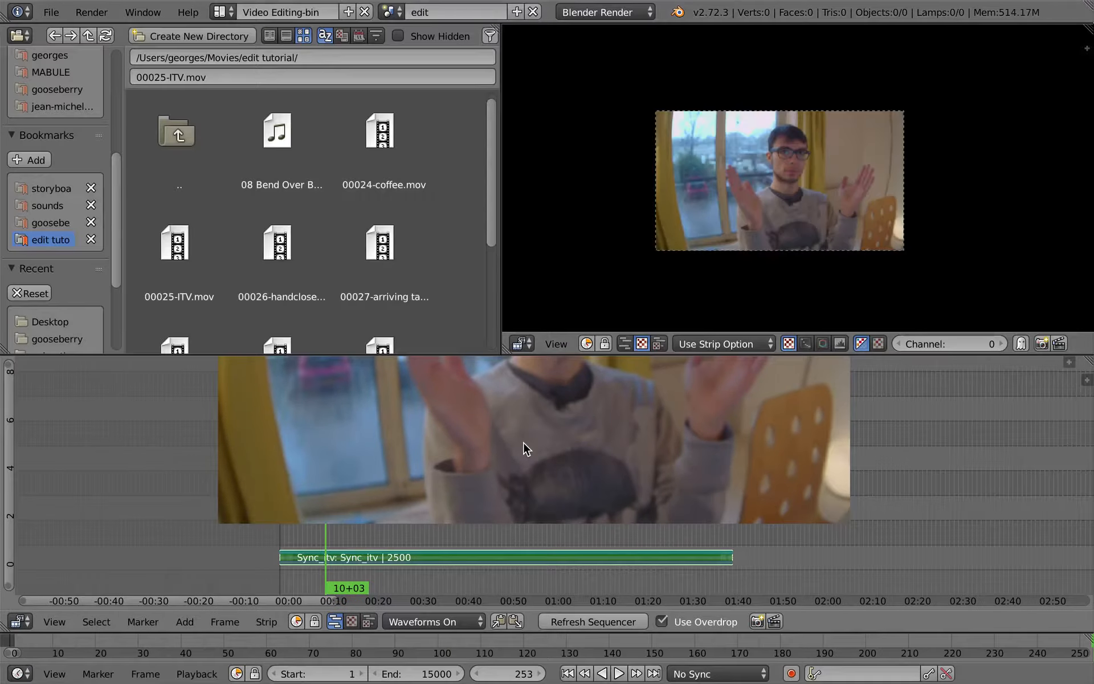
Set the edit scene's playback sync mode to AV-sync and play the strip through the clap.
left_click(715, 676)
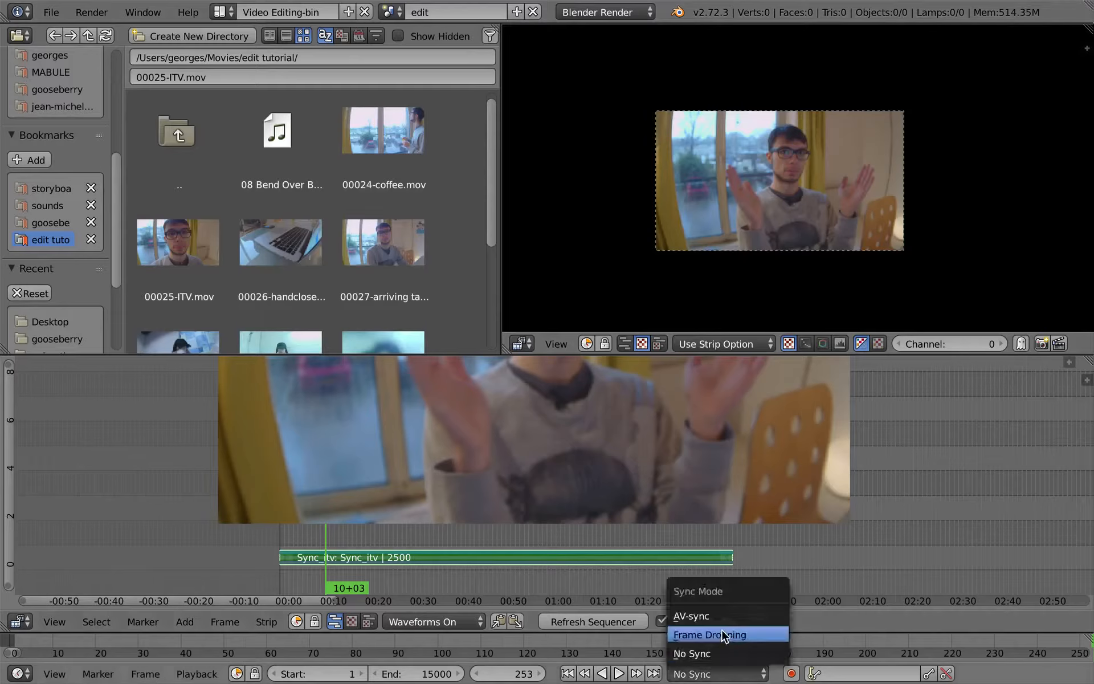
left_click(727, 615)
left_click(218, 673)
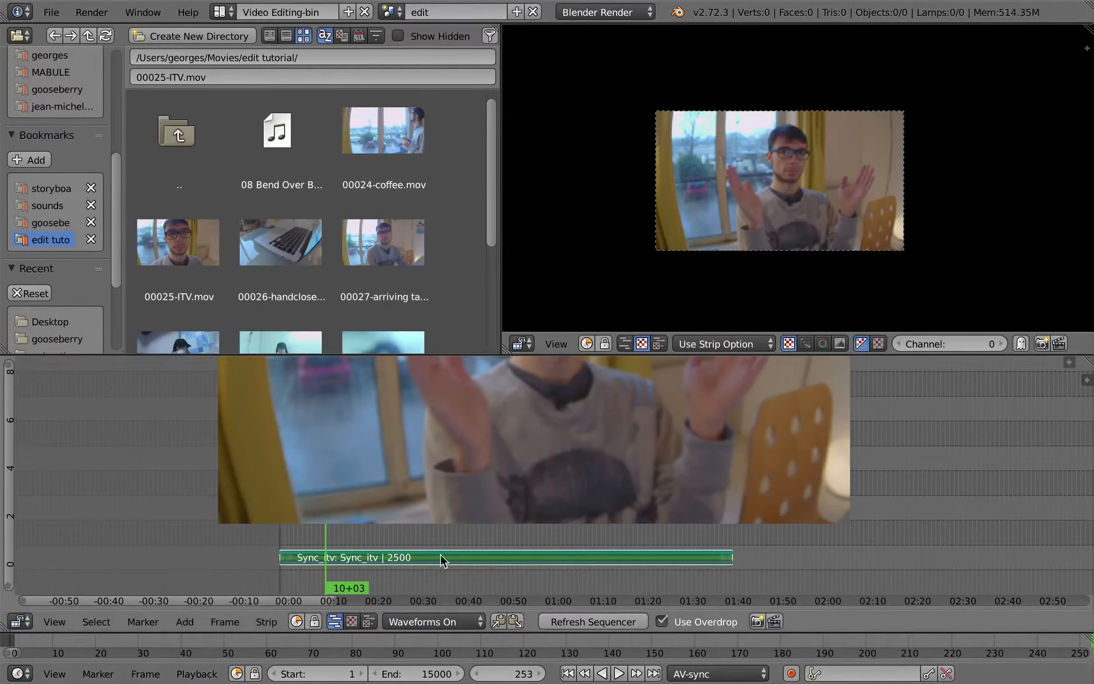
key("alt+a")
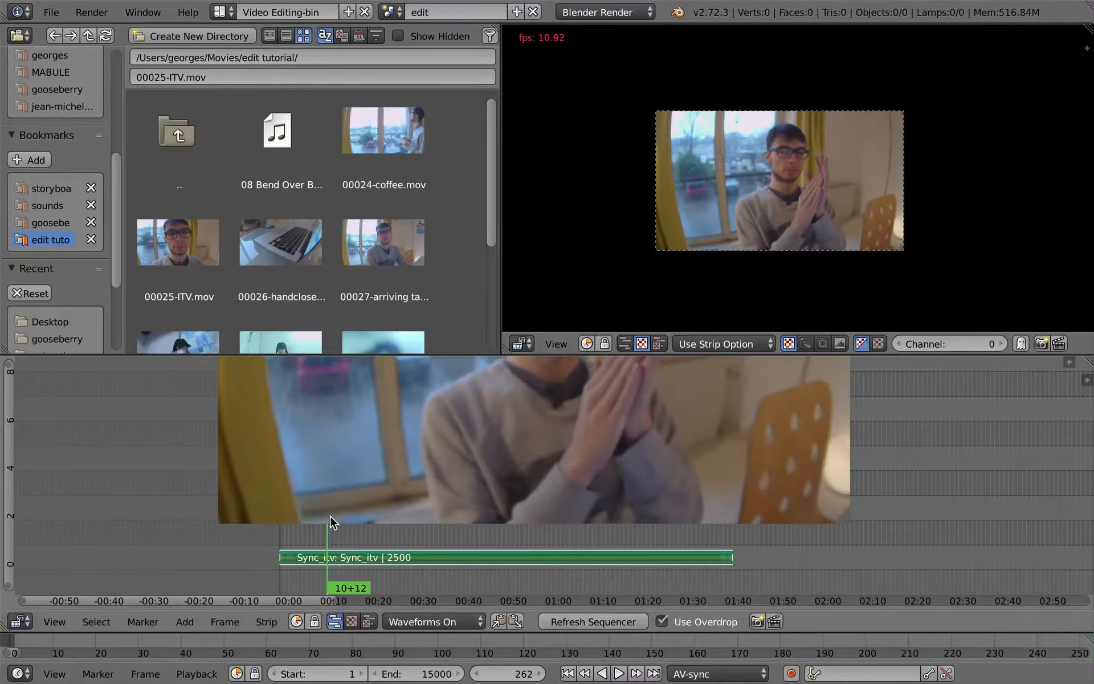
Trim the start of the Sync_itv strip to frame 358, just before the playhead at 14+21, and play the strip.
key("ctrl+Up")
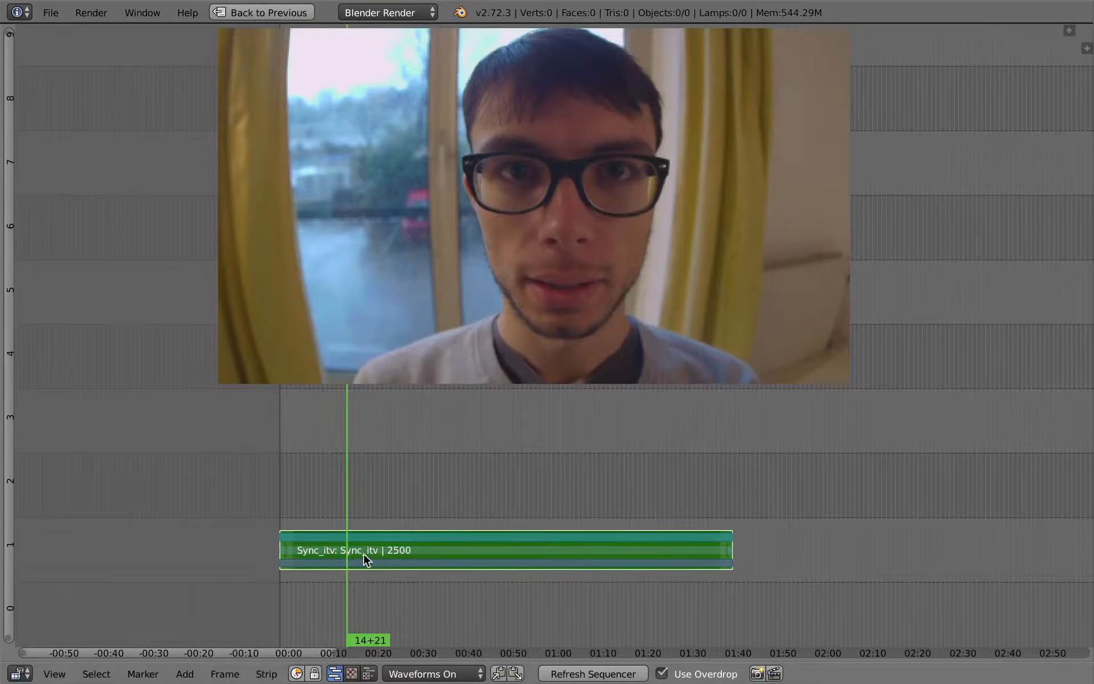
scroll(364, 562, "up", 2)
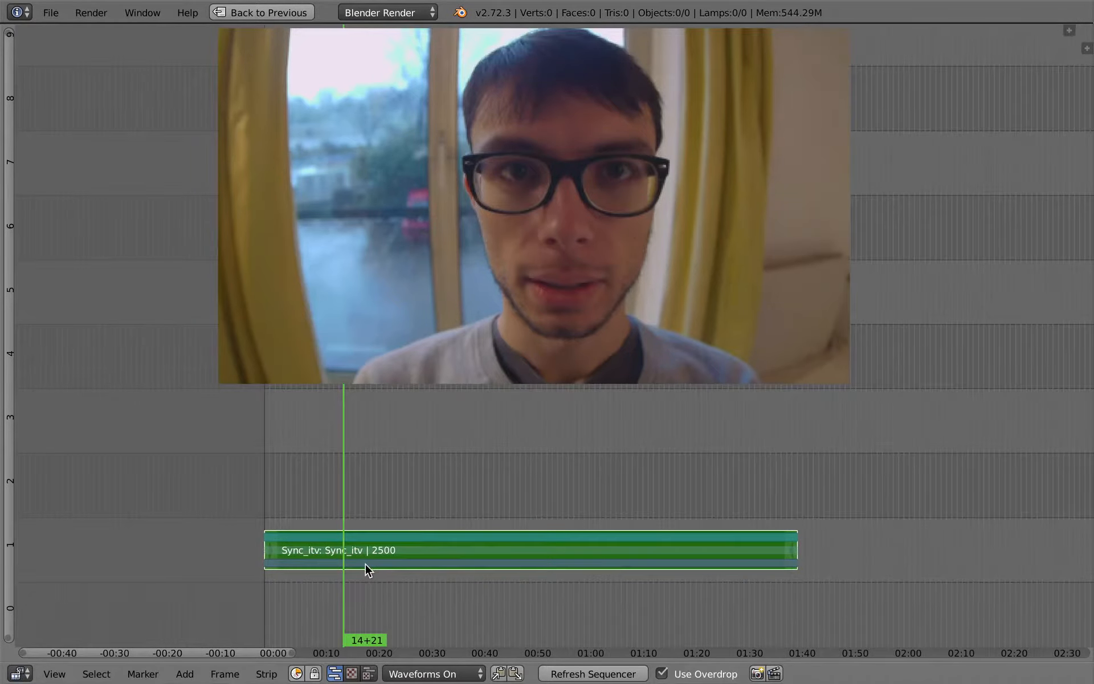
scroll(343, 541, "up", 3)
middle_click_drag(350, 541, 422, 541)
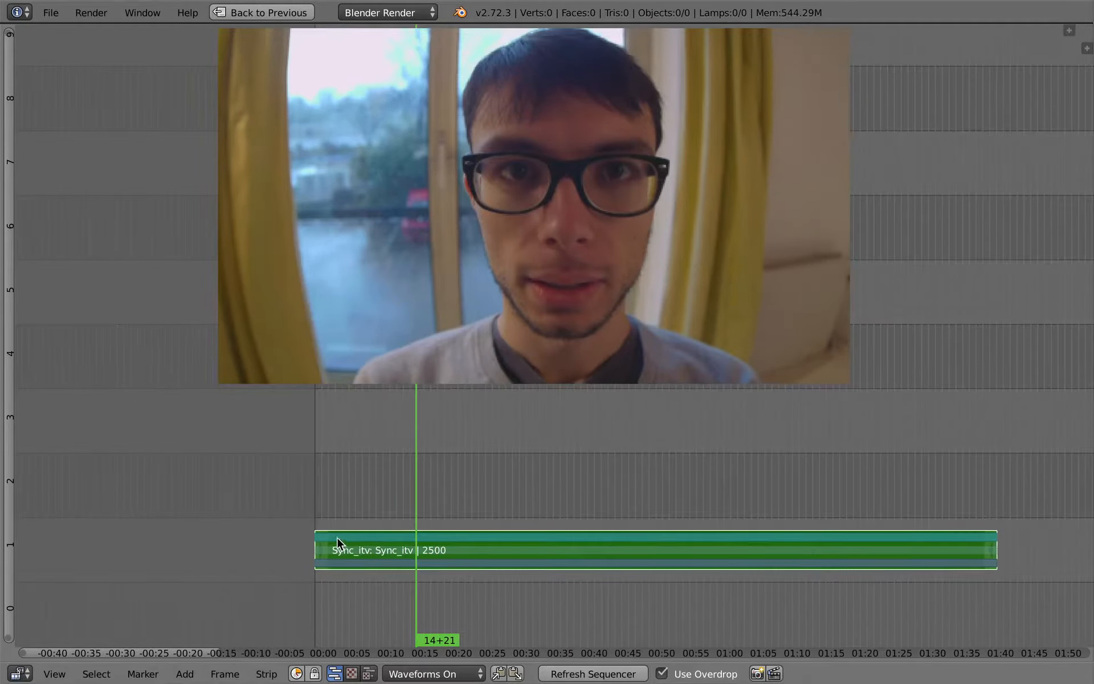
right_click(325, 548)
key("g")
left_click(423, 555)
key("alt+a")
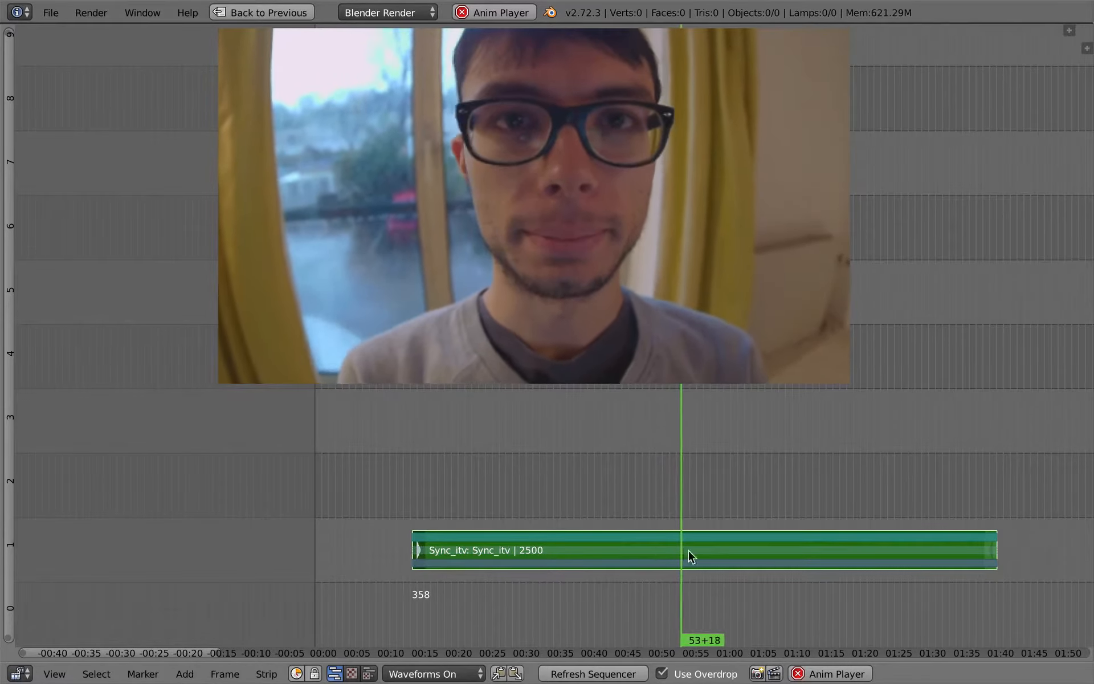
Trim the start of the Sync_itv strip to frame 1328 during playback and stop the playback.
left_click(658, 561)
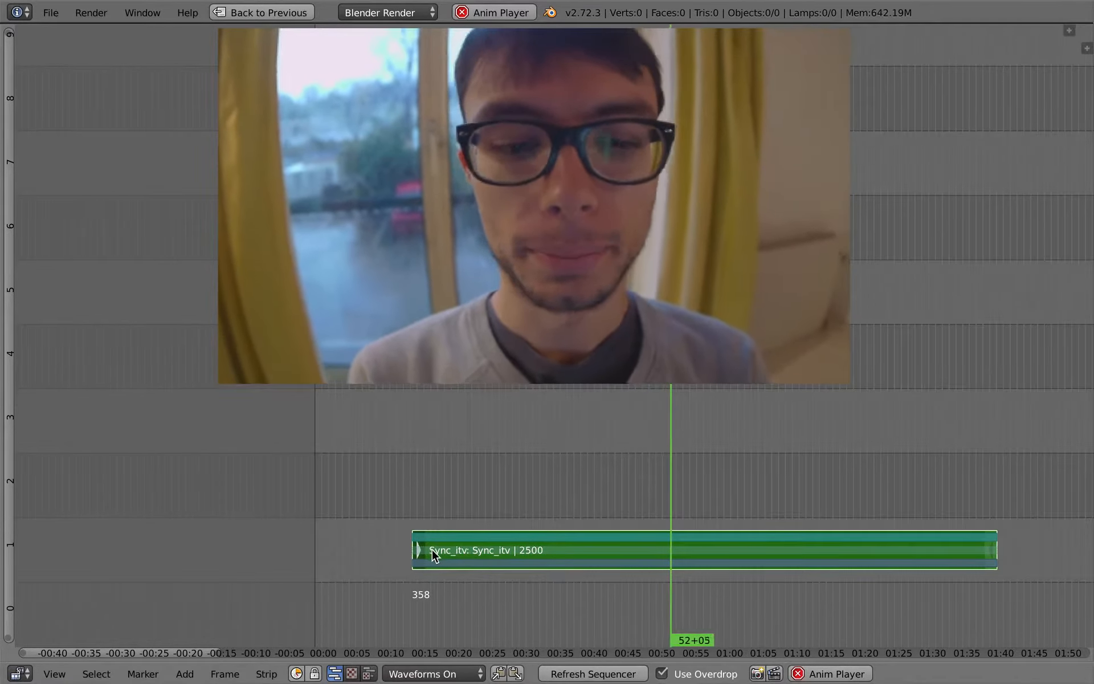
key("i")
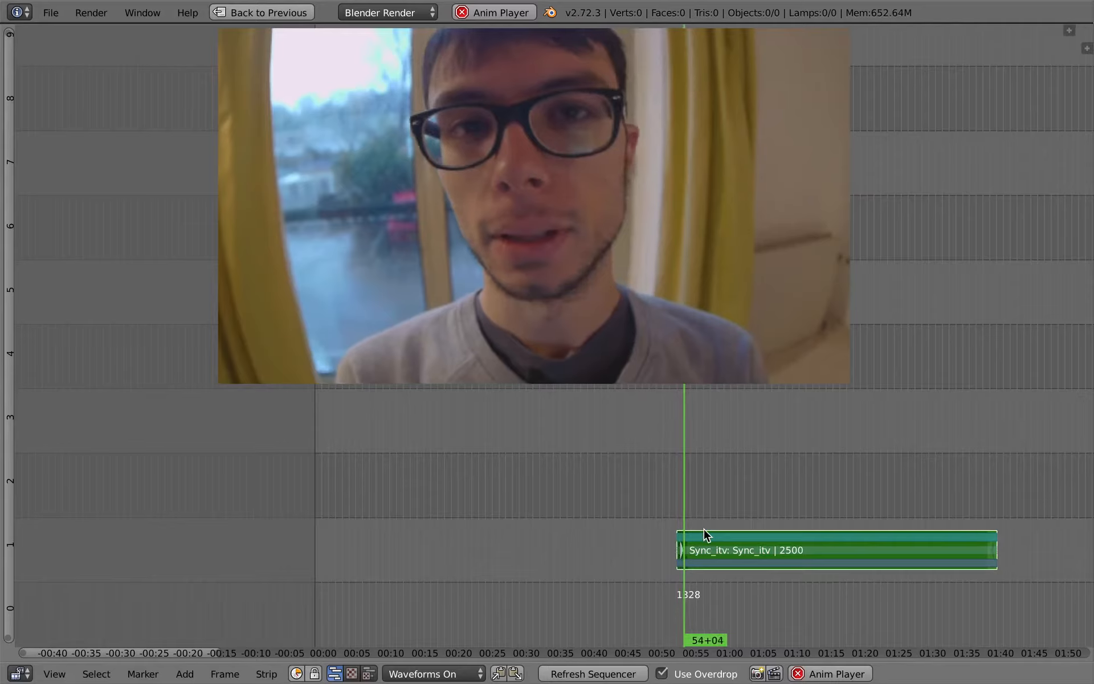
key("alt+a")
middle_click_drag(675, 546, 643, 546)
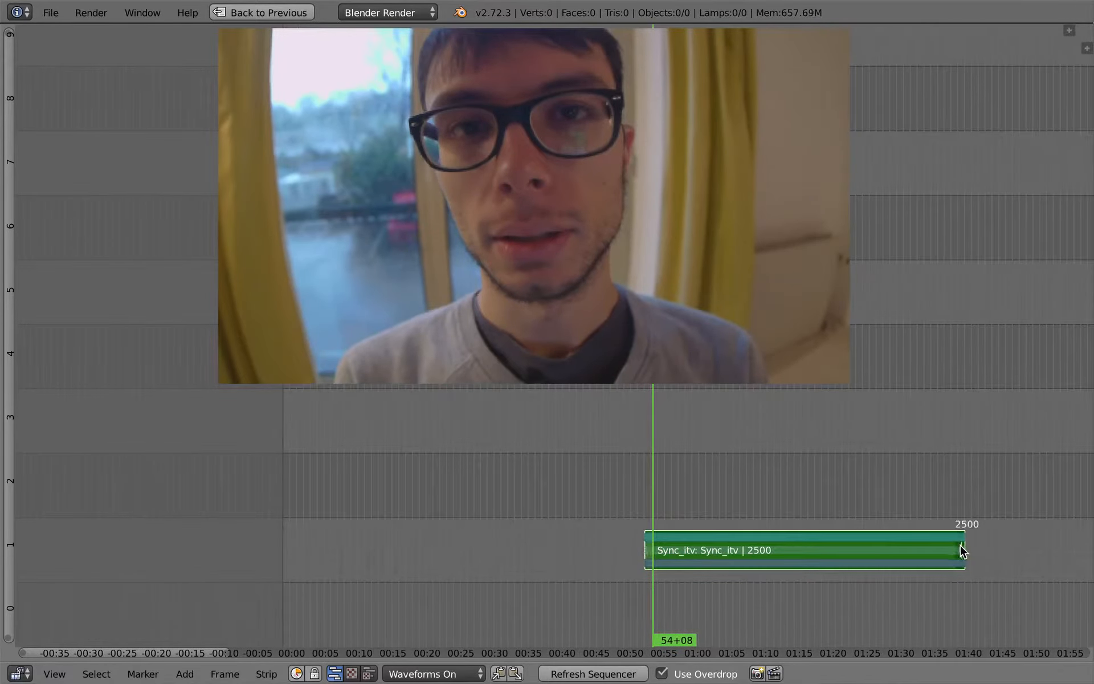
Snap the Sync_itv strip's start handle to the playhead at several positions, finishing at 52+02 (frame 1302).
middle_click_drag(688, 582, 707, 591, "ctrl")
middle_click_drag(611, 473, 522, 463)
left_click_drag(506, 513, 498, 538)
right_click(510, 563)
key("g")
right_click(516, 566)
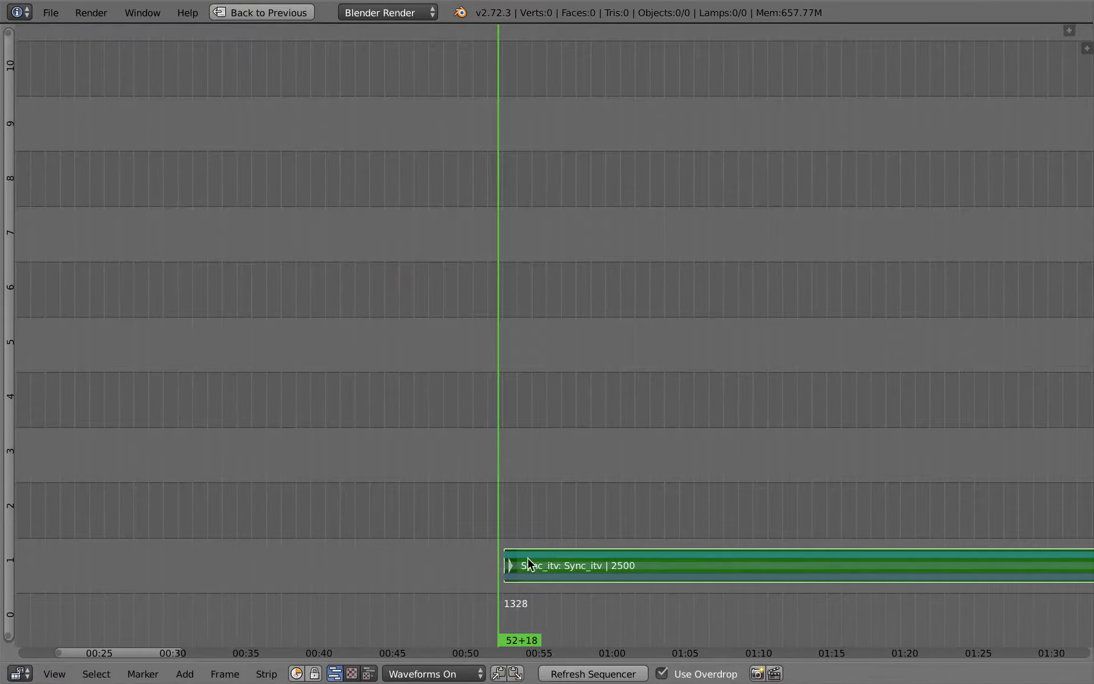
left_click(549, 543)
key("shift+s")
left_click(424, 513)
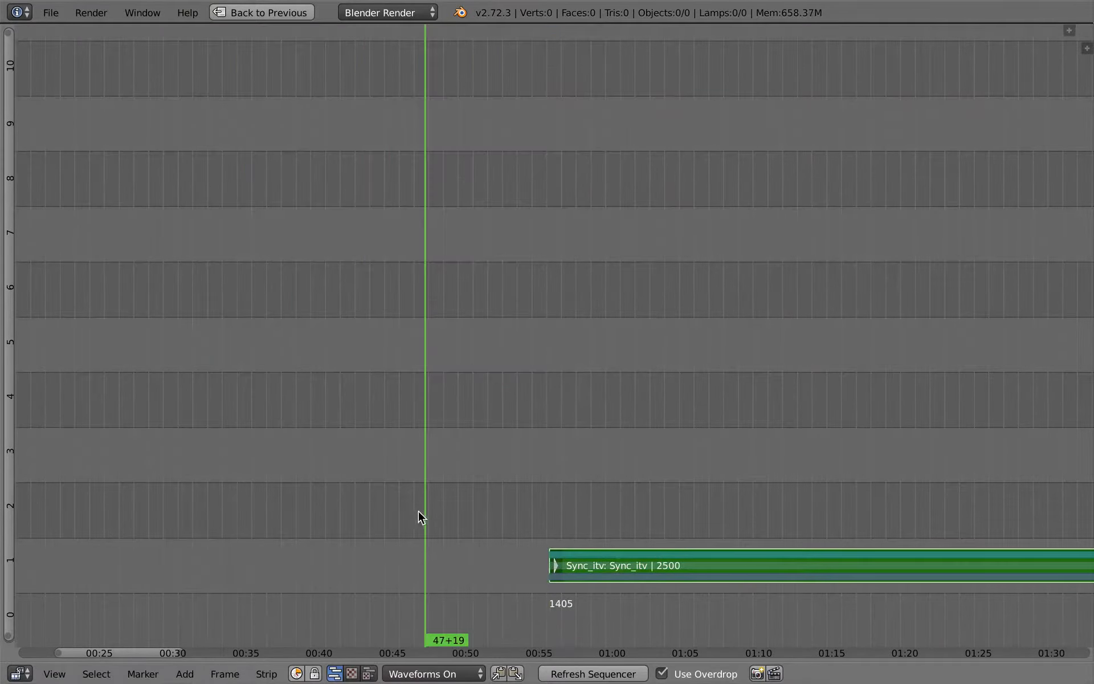
key("shift+s")
left_click(488, 538)
key("shift+s")
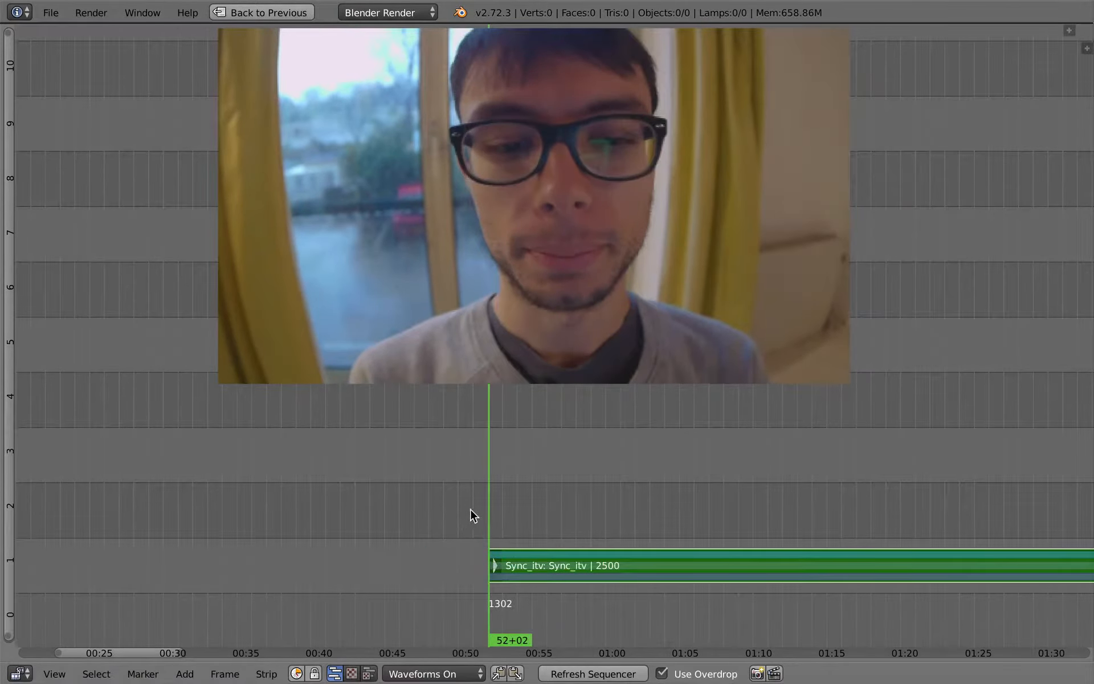
Play the Sync_itv strip from just before its start, cut it at about 01:11, and stop the playback.
left_click(481, 509)
left_click(468, 485)
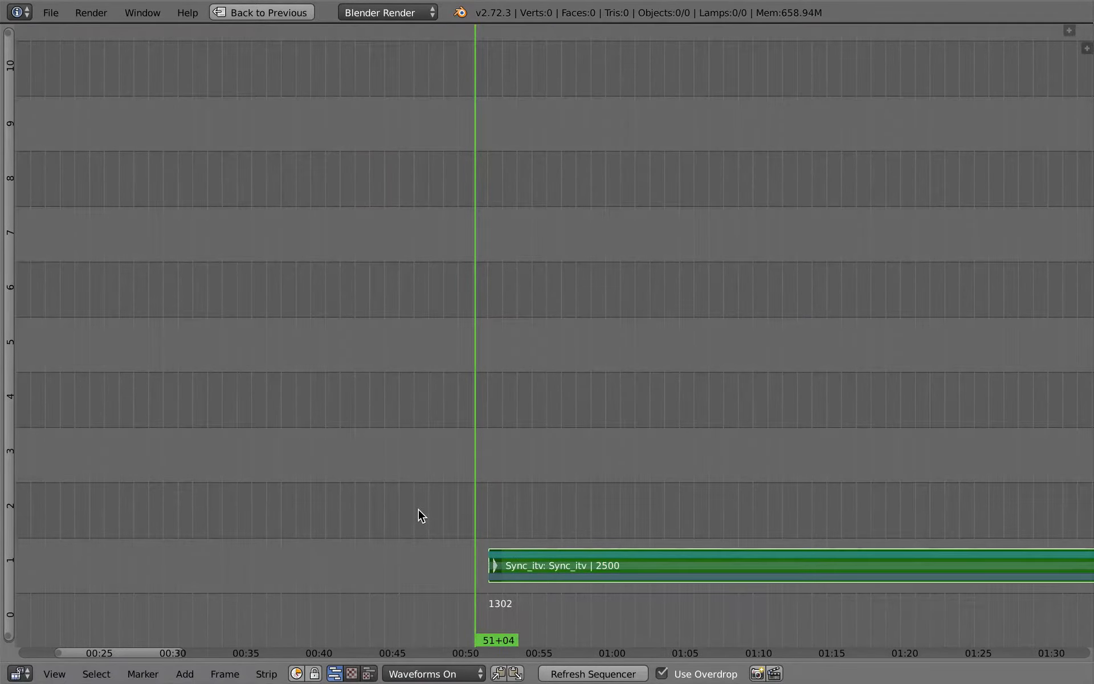
key("alt+a")
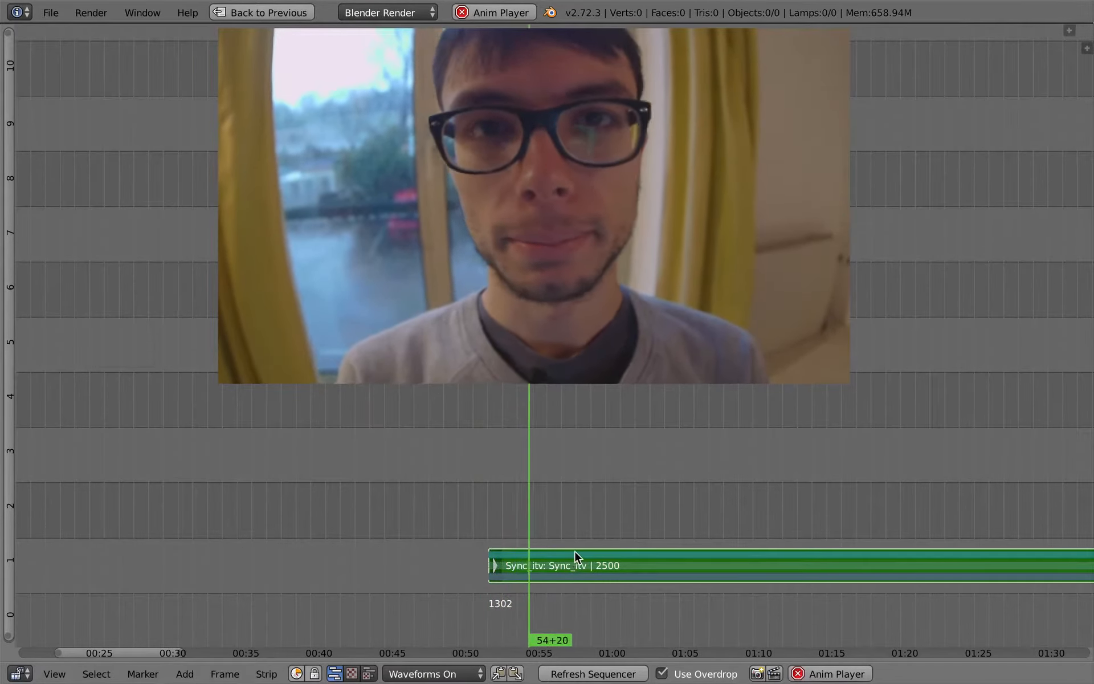
middle_click_drag(521, 483, 376, 466)
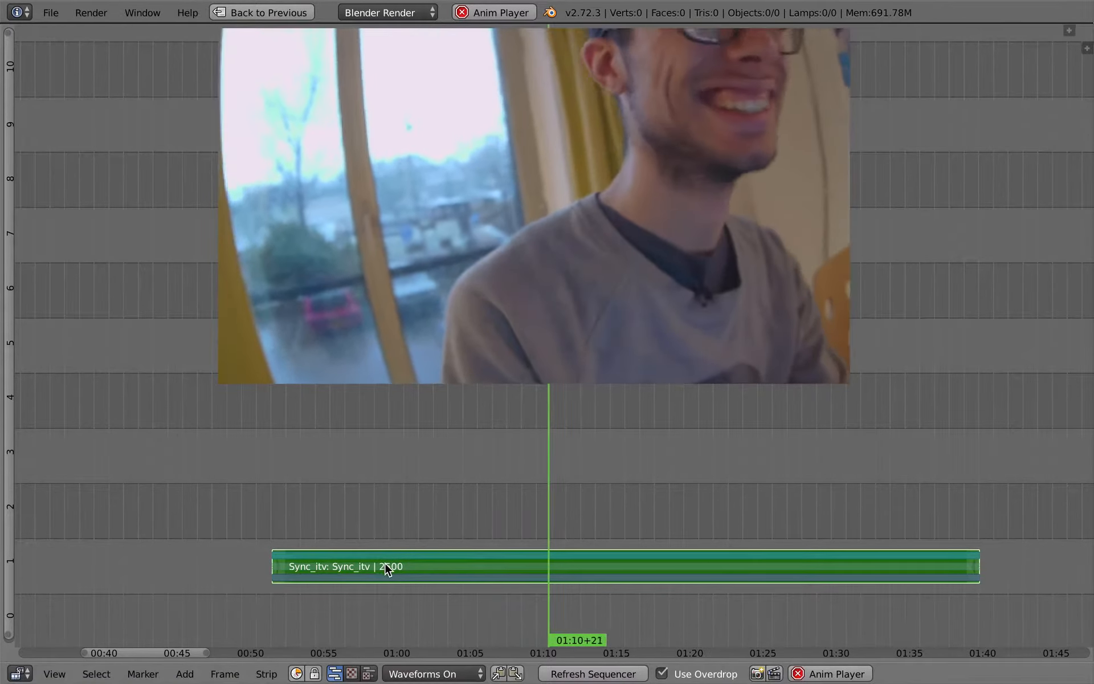
key("k")
key("alt+a")
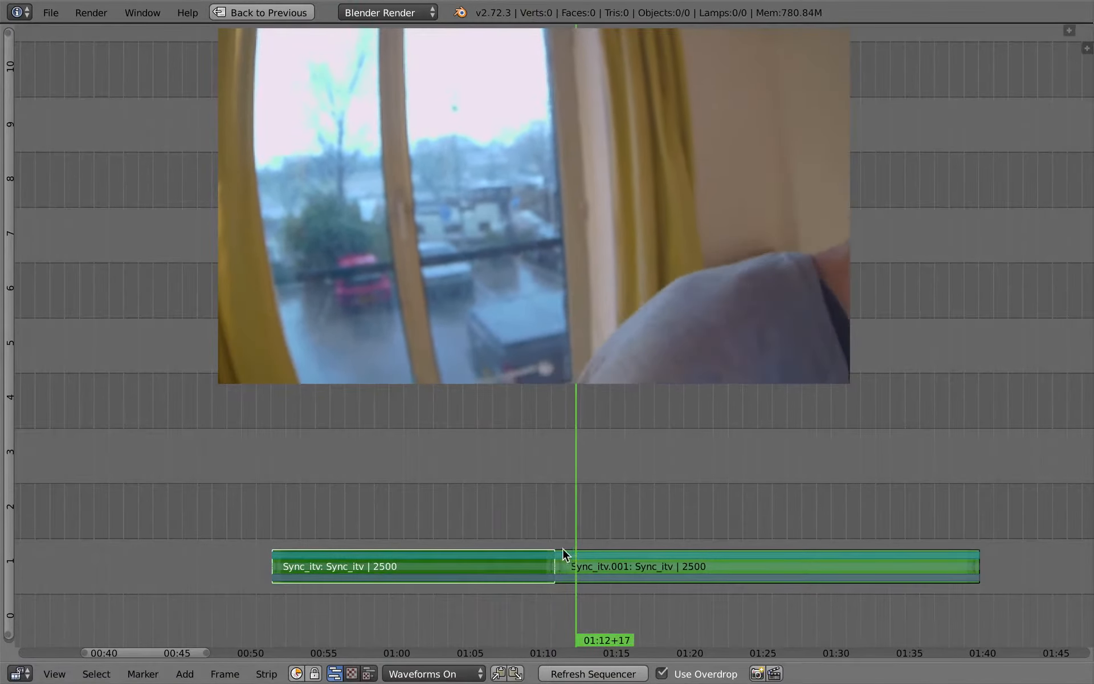
Cut the second piece of the Sync_itv strip again at 01:15+11.
left_click(561, 555)
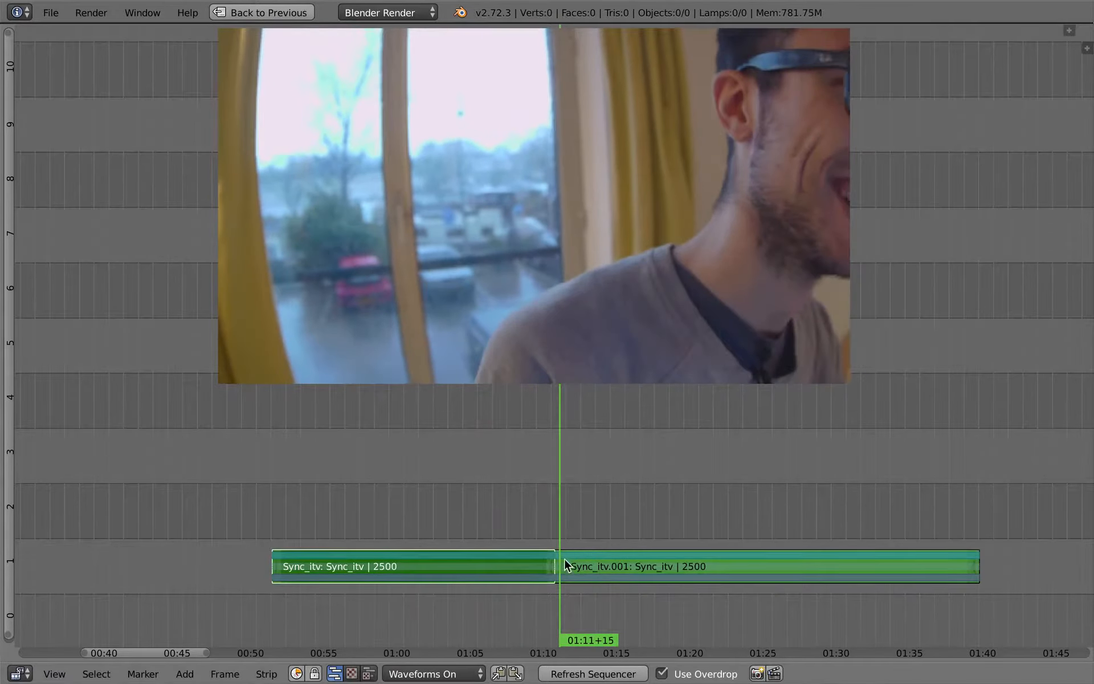
right_click(630, 556)
left_click(617, 507)
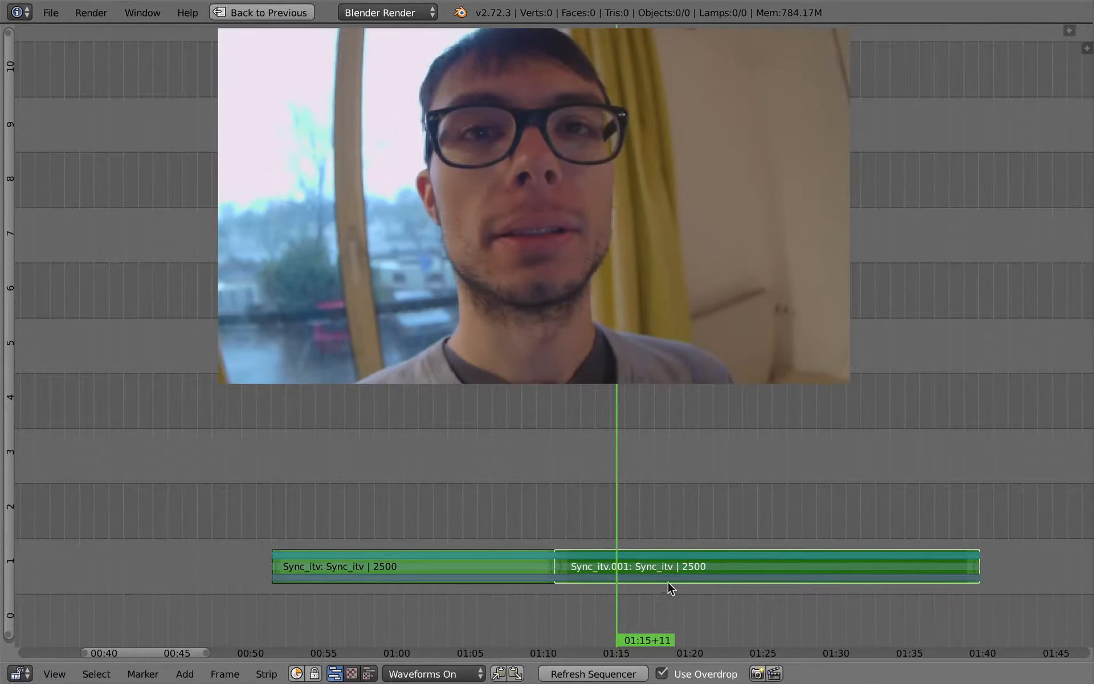
key("k")
right_click(650, 561)
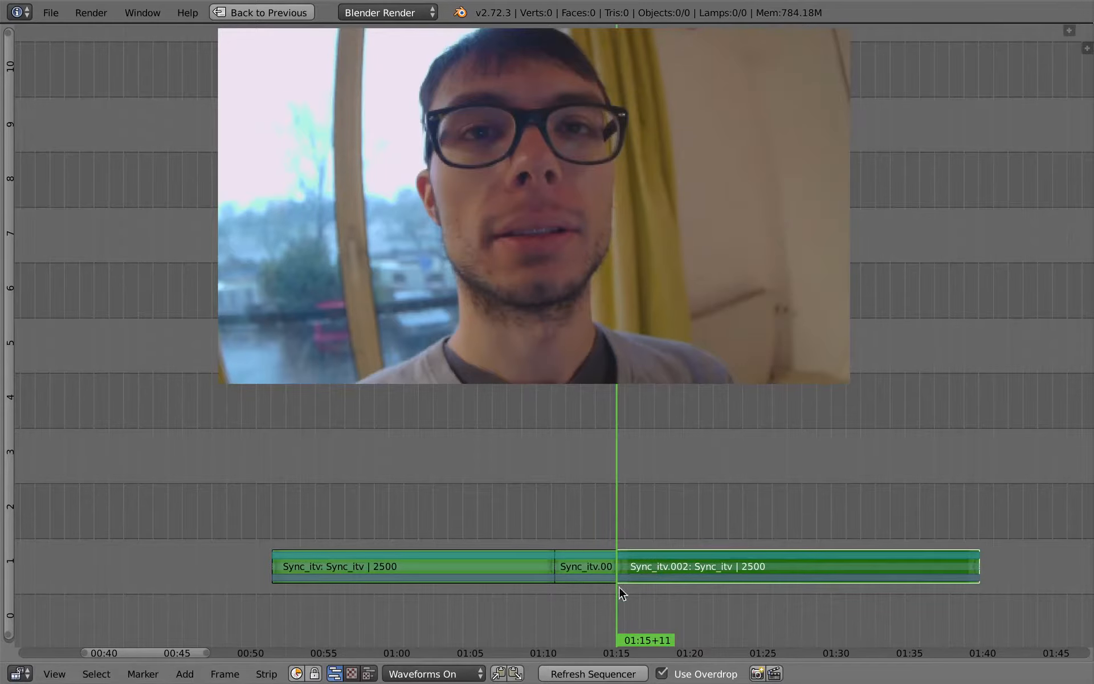
Delete the short middle piece between the two cuts and scrub back through the first Sync_itv piece.
right_click(584, 564)
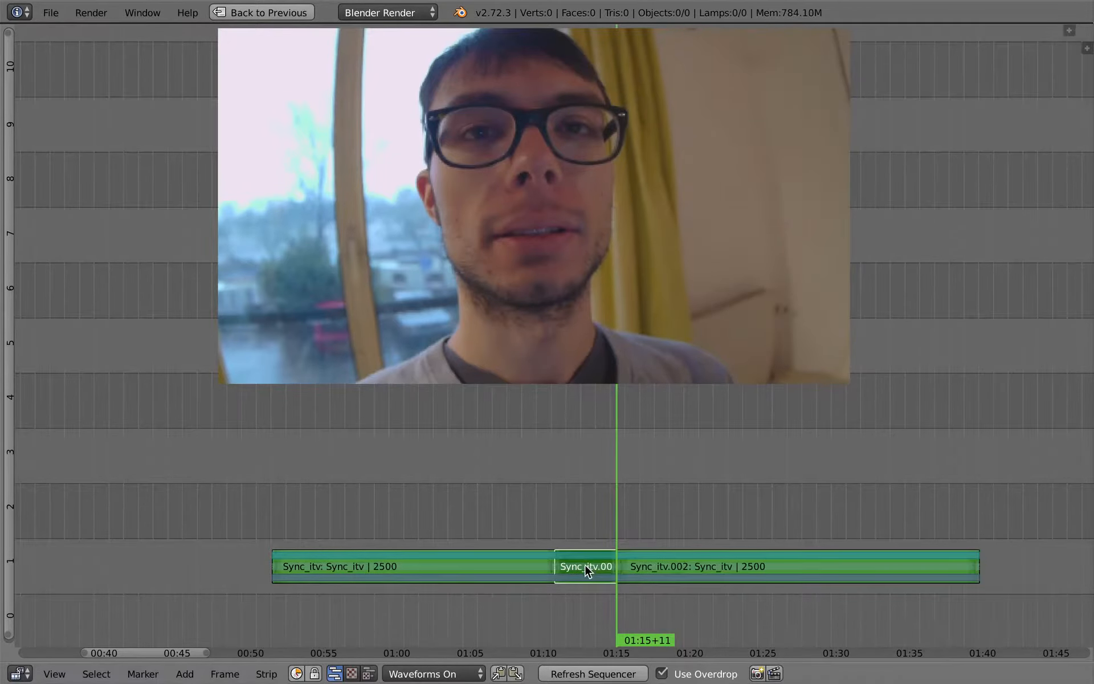
left_click(559, 515)
key("x")
left_click(552, 557)
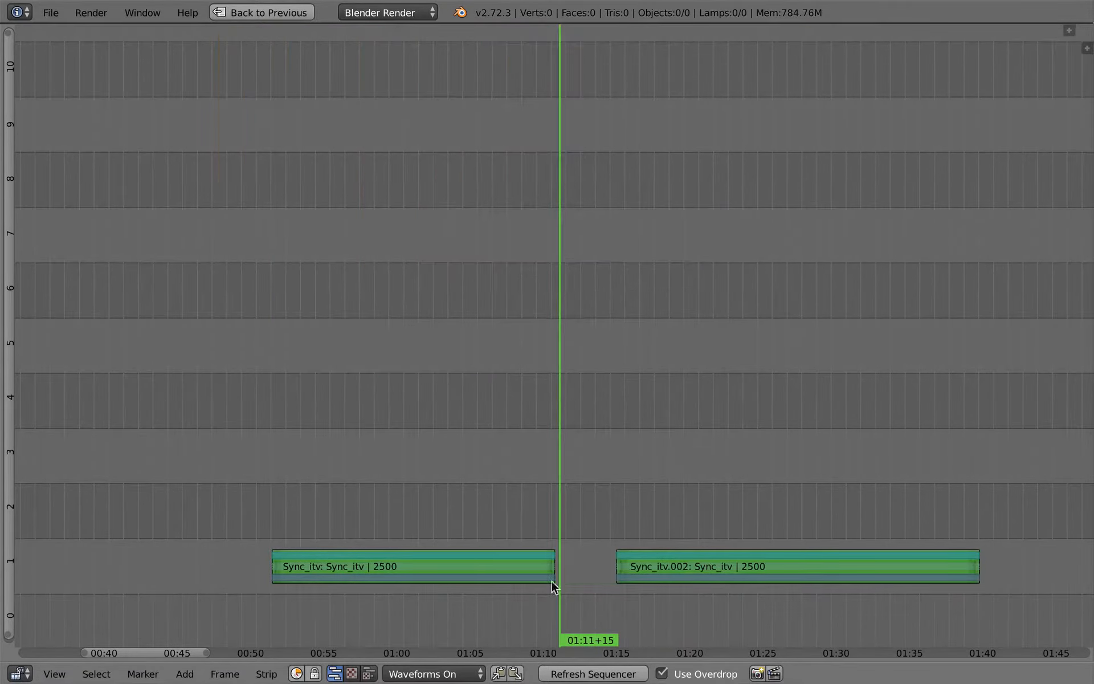
left_click(547, 541)
right_click(514, 565)
left_click(518, 532)
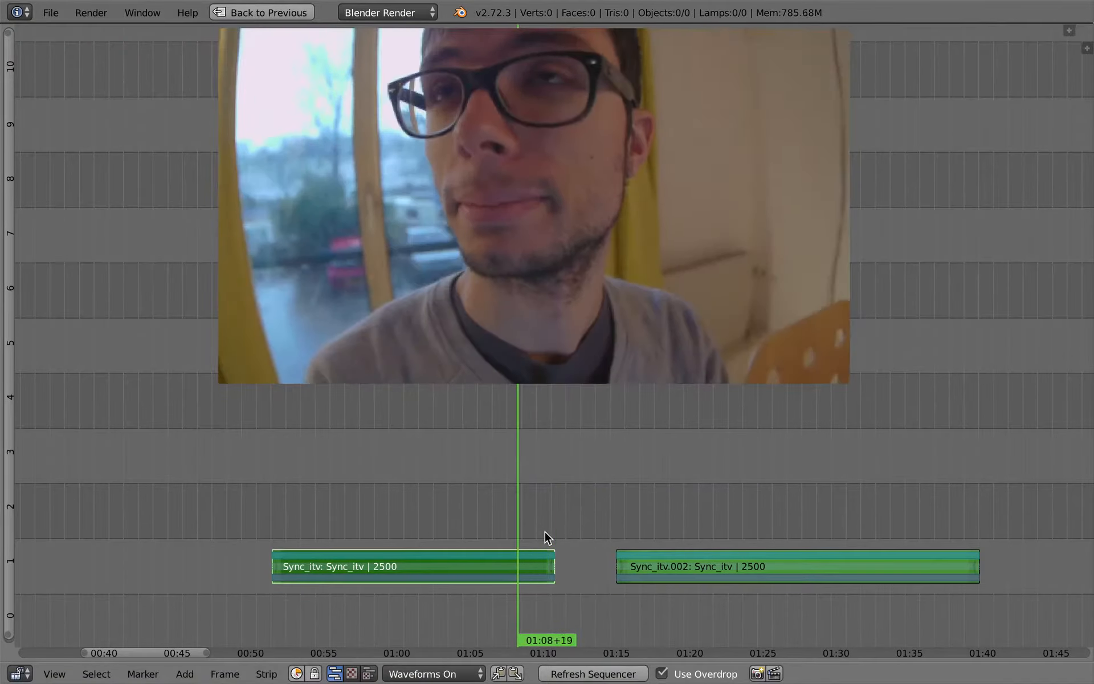
left_click(426, 534)
left_click(294, 512)
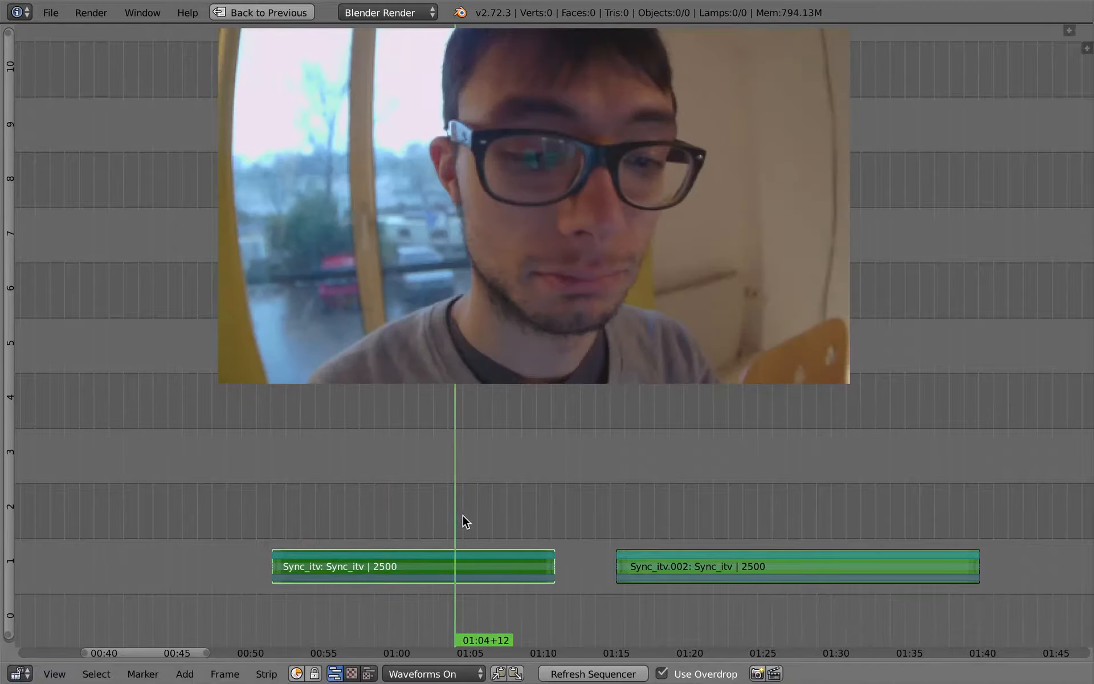
Move the last Sync_itv piece about 5 seconds later on the same channel, widening the gap between the pieces.
right_click(692, 559)
key("g")
left_click(770, 555)
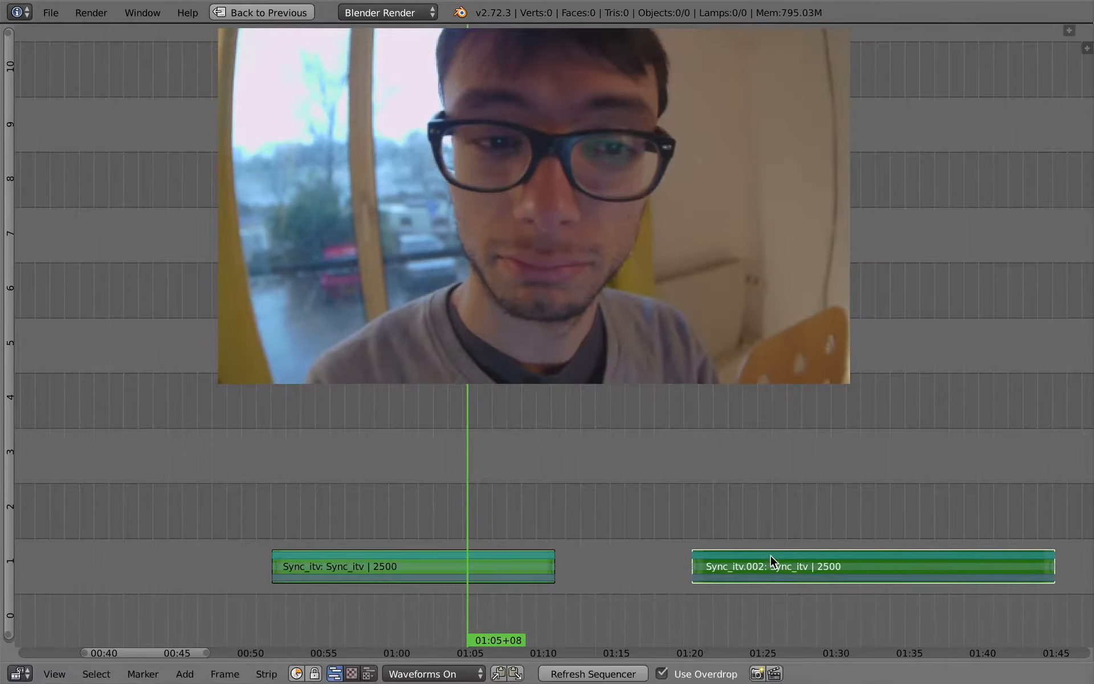
scroll(552, 531, "down", 2)
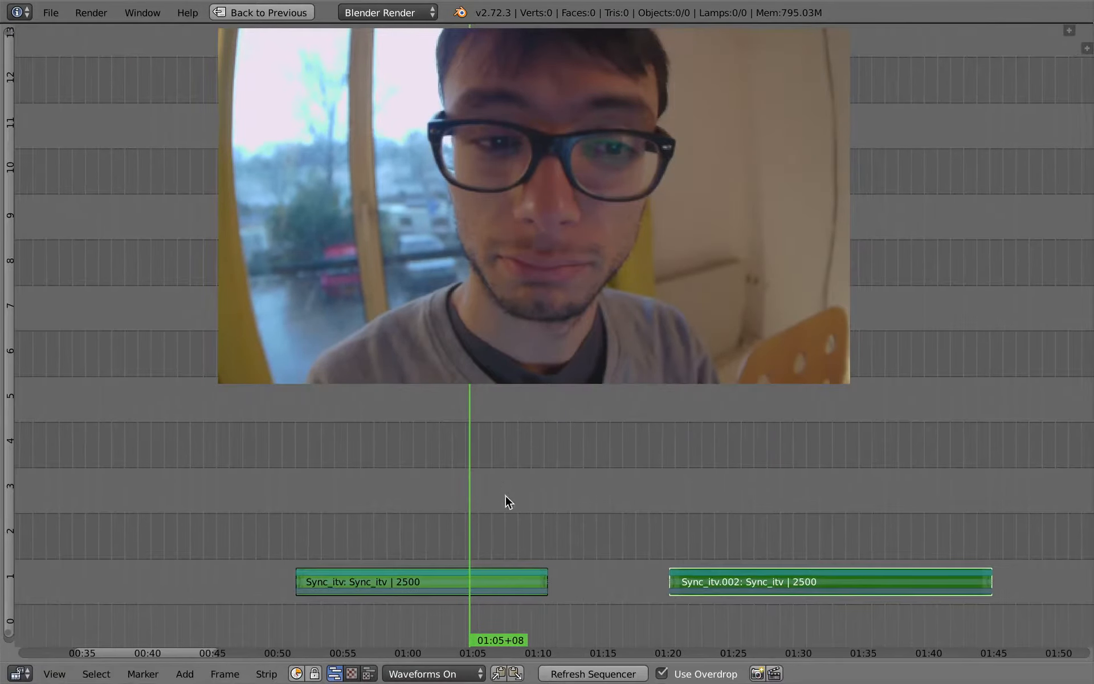
middle_click_drag(474, 530, 504, 491)
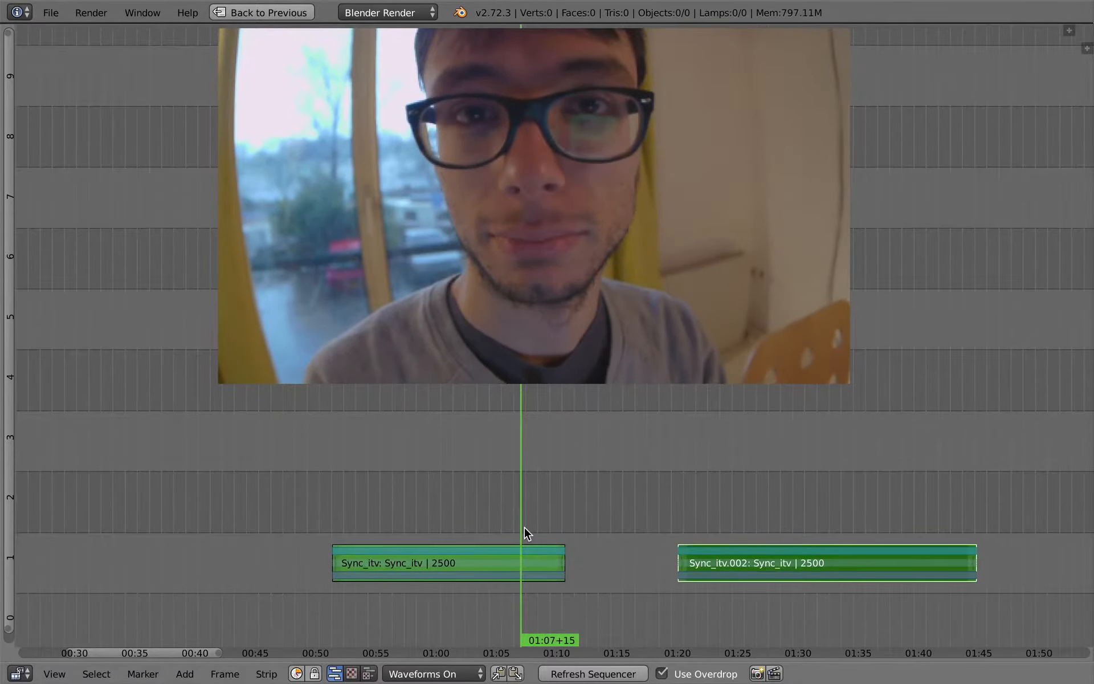
Restore the full video editing layout from the maximized sequencer and disable the Use Overdrop backdrop.
key("ctrl+Up")
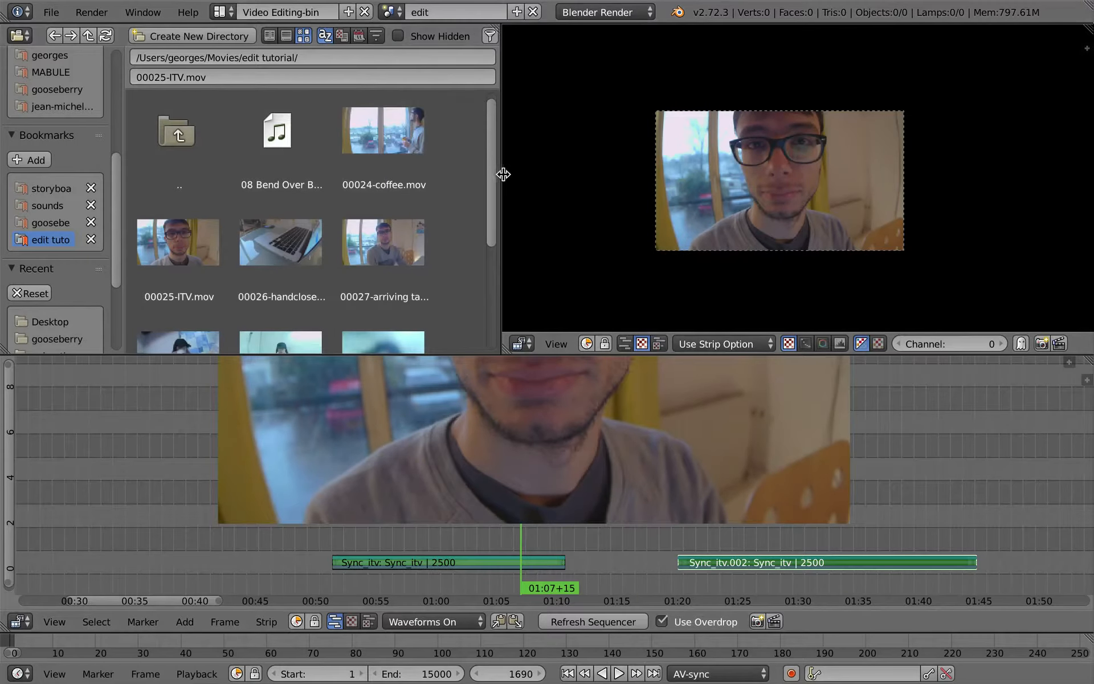
left_click_drag(500, 173, 494, 188)
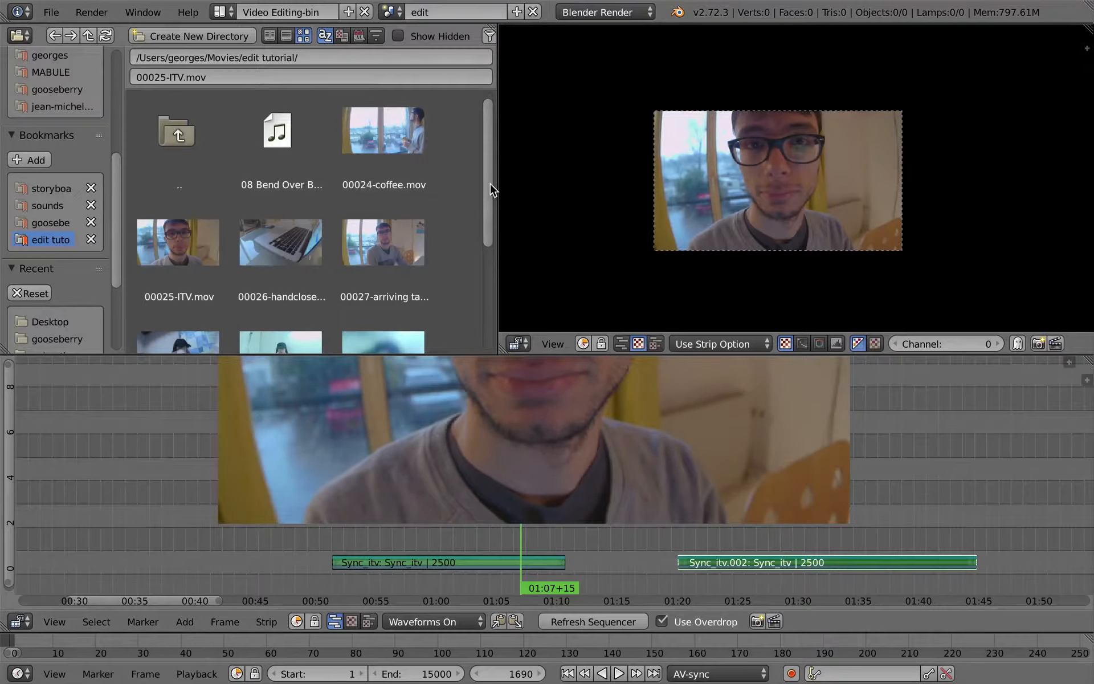
scroll(495, 219, "down", 2)
scroll(495, 219, "up", 1)
left_click(661, 621)
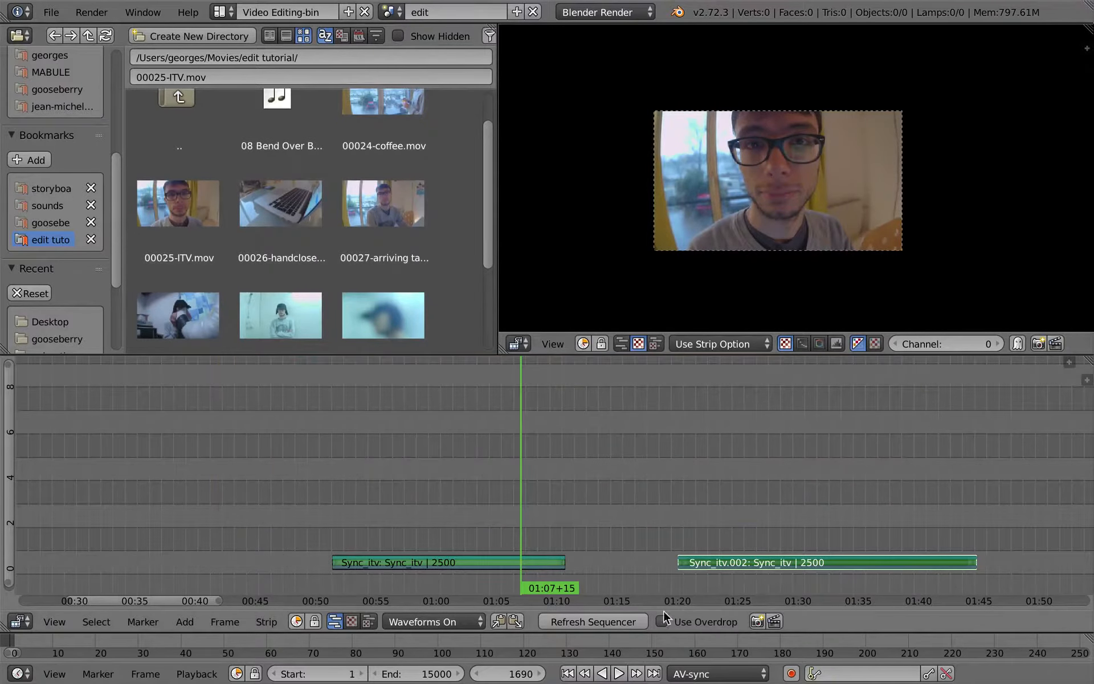
Add the 00026-handcloseup.mov clip to the sequencer and place it before the first Sync_itv piece, starting at frame 857.
scroll(495, 214, "down", 1)
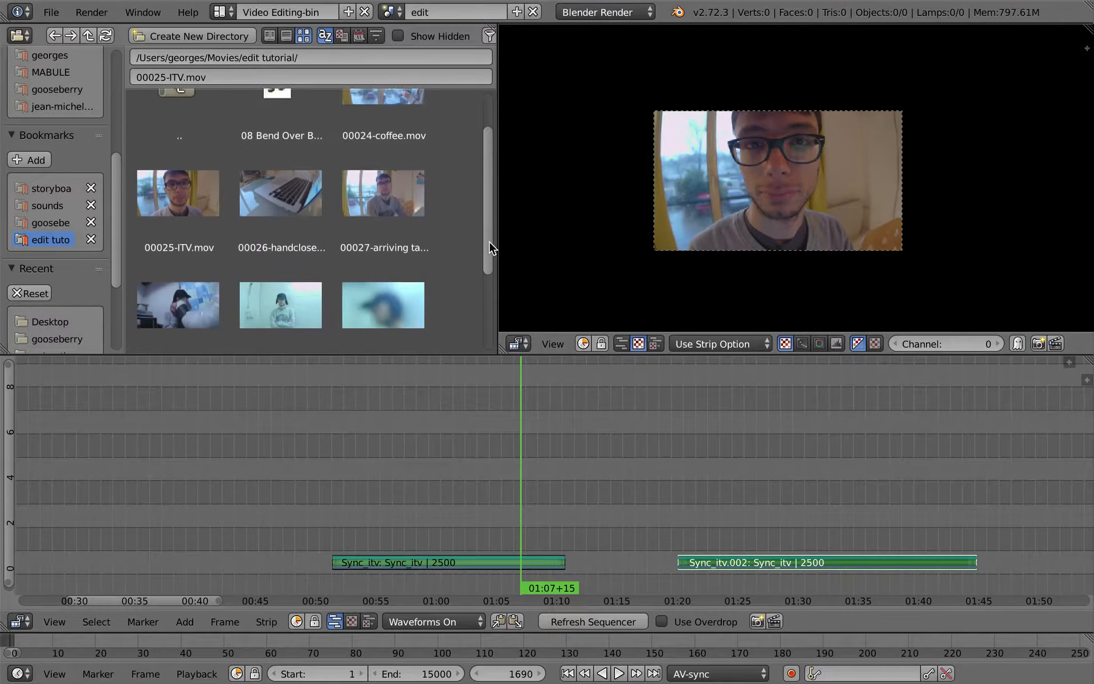
scroll(490, 248, "down", 2)
scroll(489, 245, "up", 5)
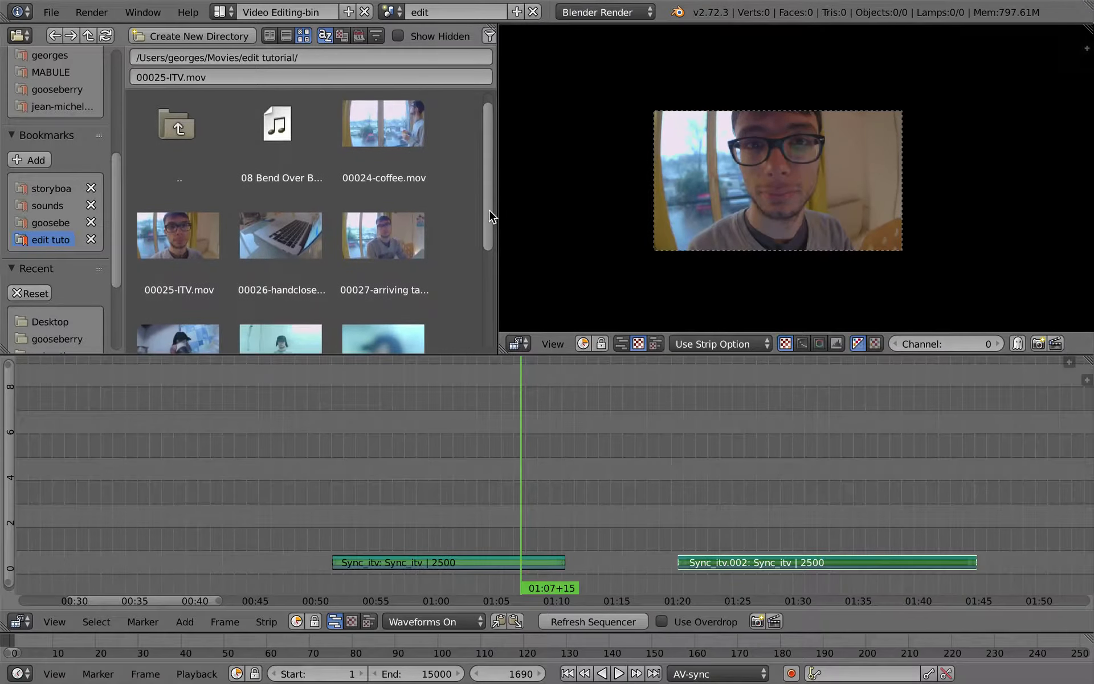
mouse_move(789, 501)
left_mouse_down()
mouse_move(984, 530)
mouse_move(778, 501)
left_mouse_up()
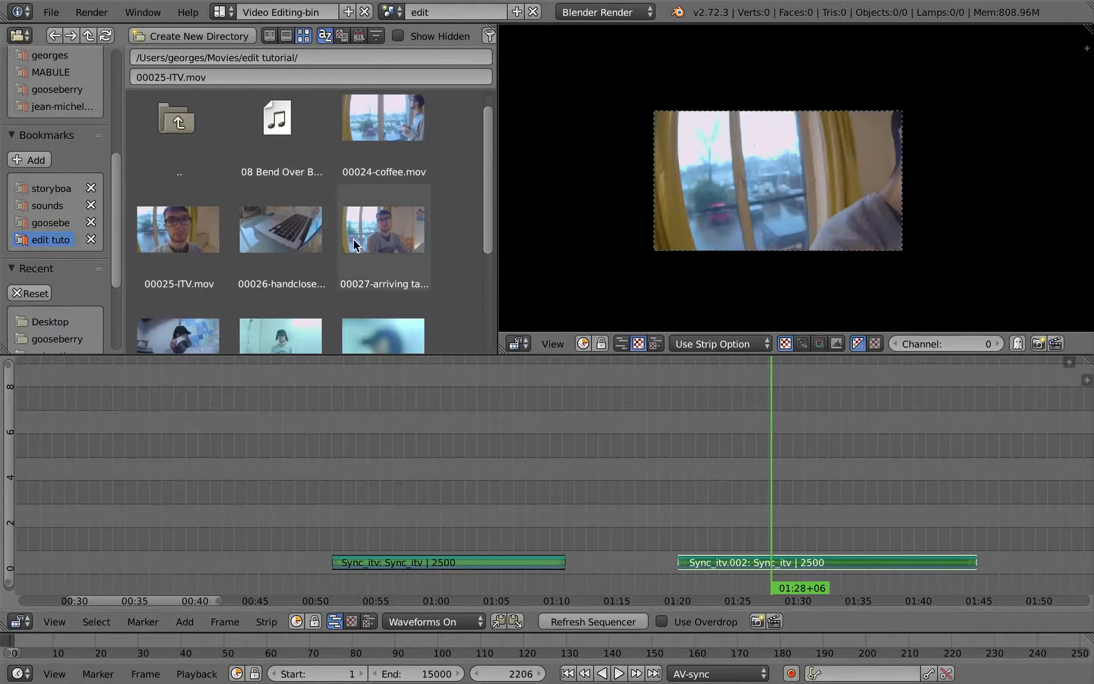
left_click_drag(280, 236, 237, 492)
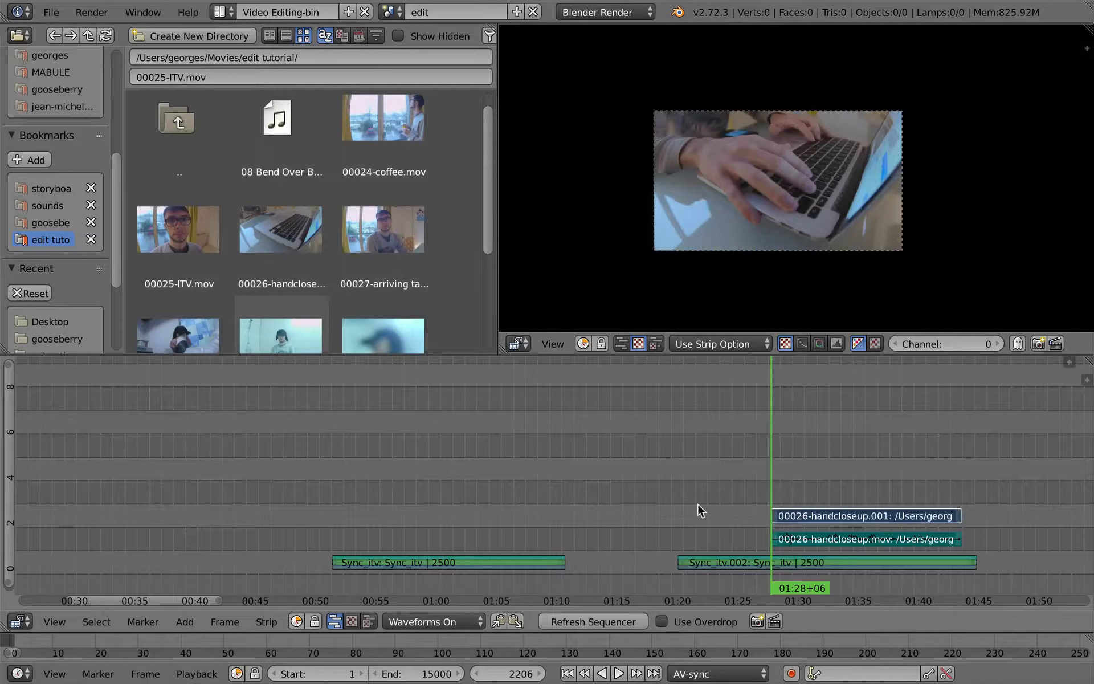
key("g")
left_click(191, 526)
middle_click_drag(283, 508, 485, 507)
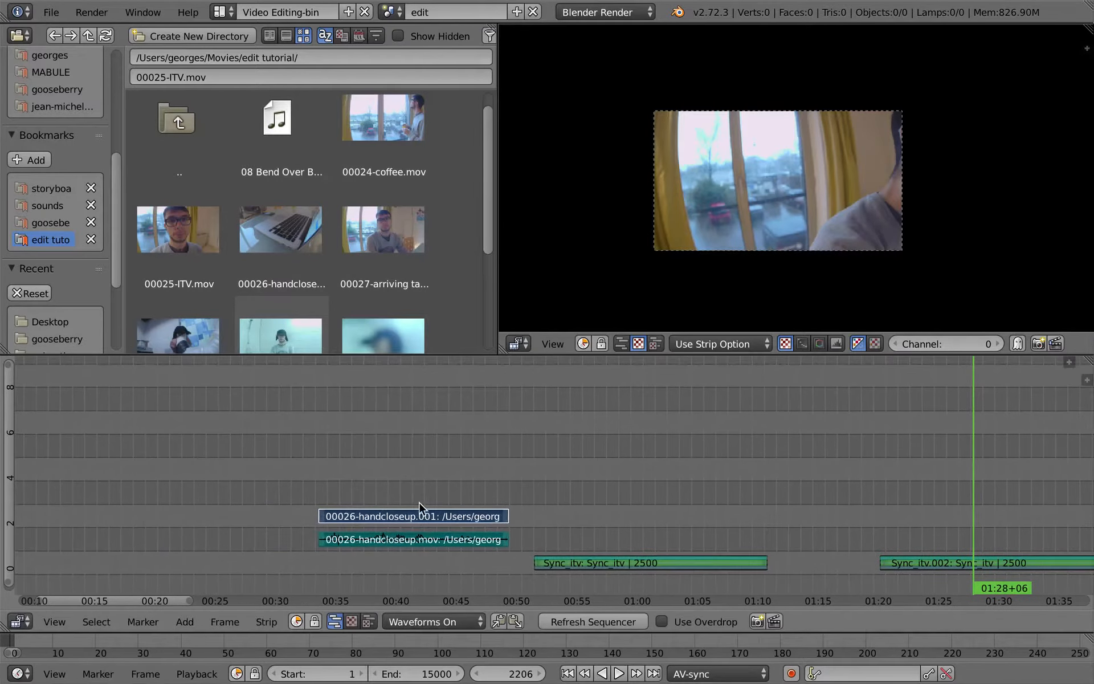
Add the 00027-arriving talk.mov clip to the sequencer and place it near the timeline's start, before the handcloseup clip.
left_click(373, 494)
left_click_drag(374, 495, 248, 450)
left_click_drag(383, 238, 210, 466)
middle_click_drag(387, 442, 605, 440)
key("g")
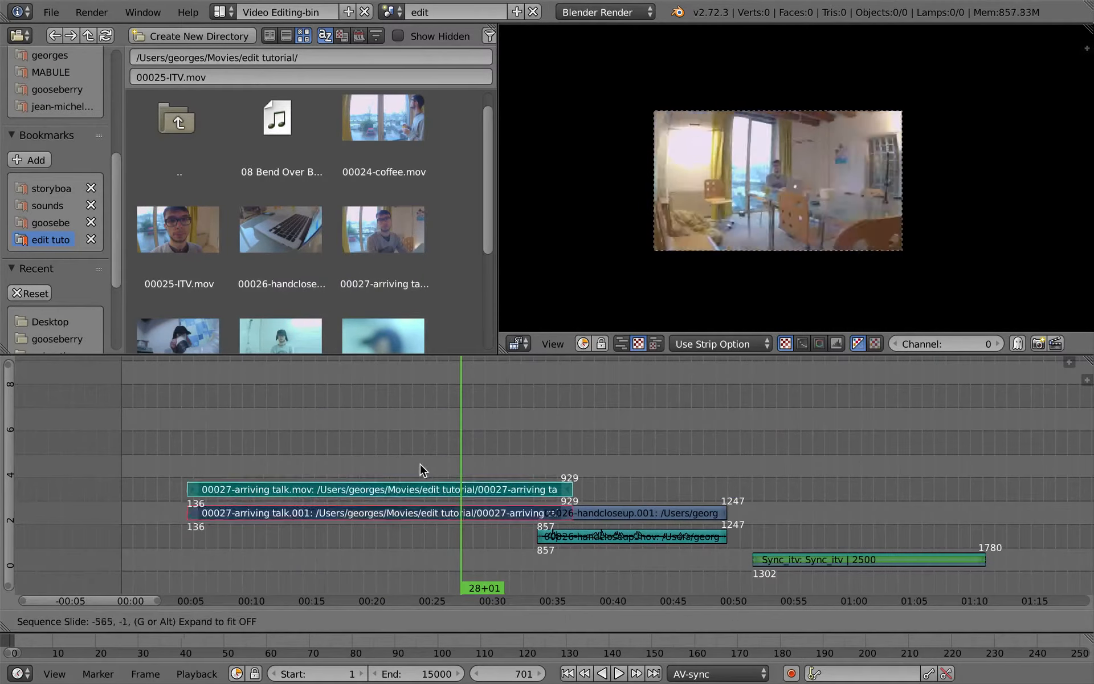
left_click(446, 497)
mouse_move(442, 484)
left_mouse_down()
mouse_move(247, 483)
mouse_move(461, 490)
left_mouse_up()
Add the 00024-coffee.mov clip to the sequencer and place it to start right where the first Sync_itv piece ends.
middle_click_drag(462, 285, 423, 323)
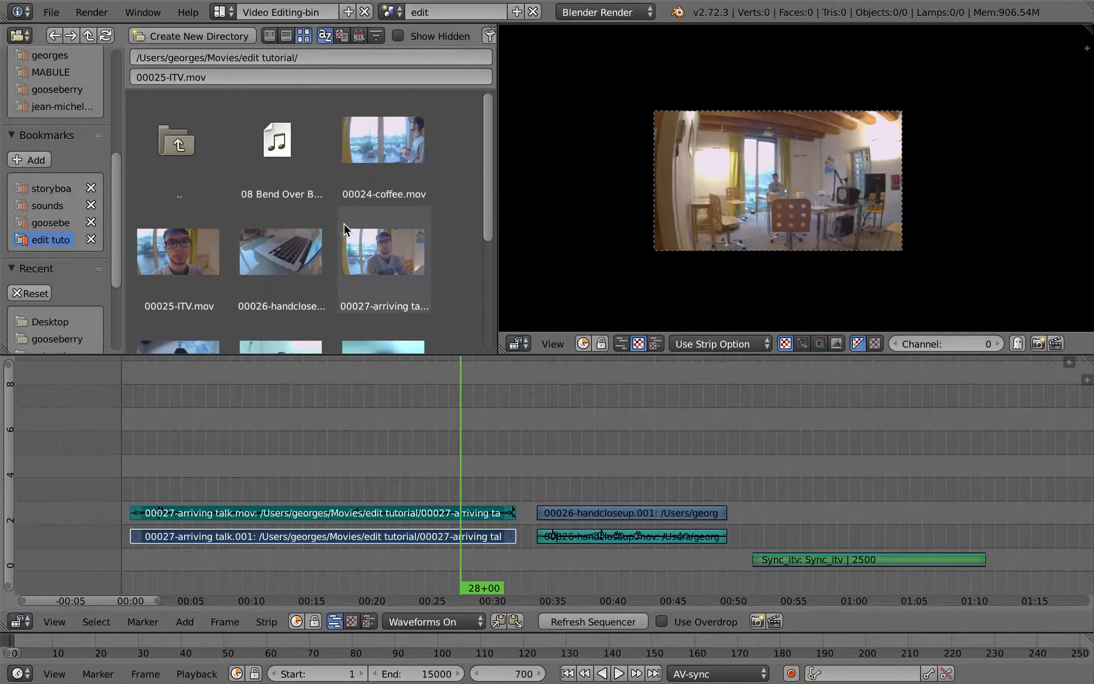
mouse_move(599, 512)
left_mouse_down()
mouse_move(686, 513)
mouse_move(576, 508)
mouse_move(607, 505)
mouse_move(592, 495)
left_mouse_up()
left_click_drag(619, 454, 622, 463)
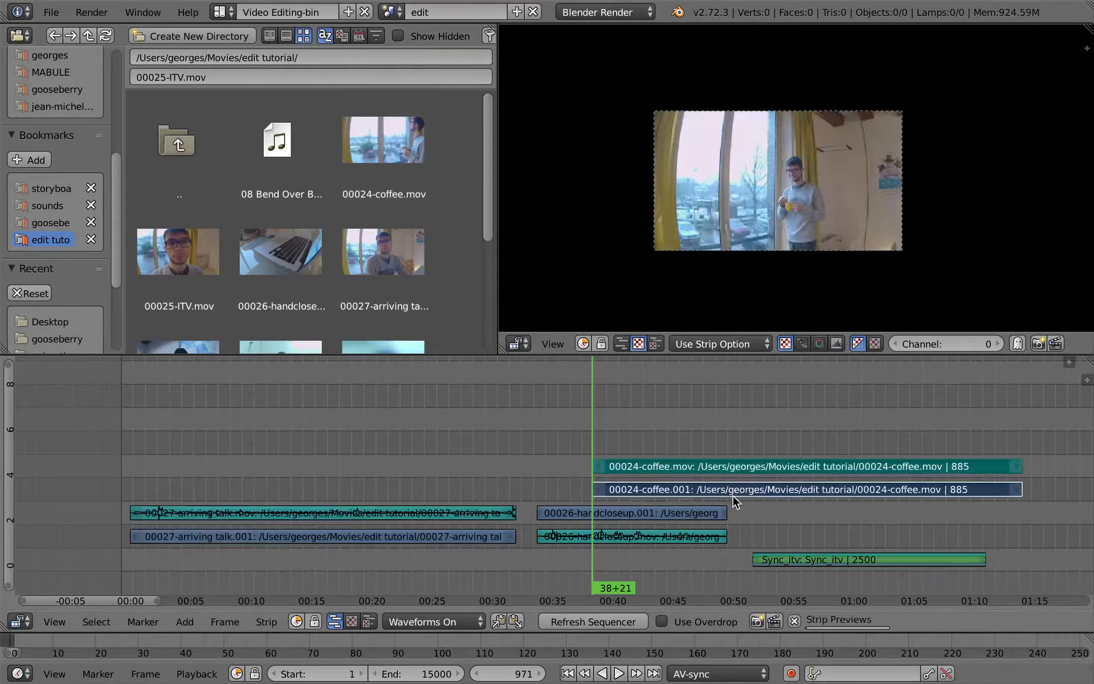
key("g")
left_click(1015, 498)
middle_click_drag(906, 464, 379, 465)
left_click(484, 445)
Move the Sync_itv.002 strip one channel up and past the coffee clip's end, starting at about 01:48.
right_click(681, 564)
key("g")
left_click(898, 527)
left_click_drag(933, 525, 927, 523)
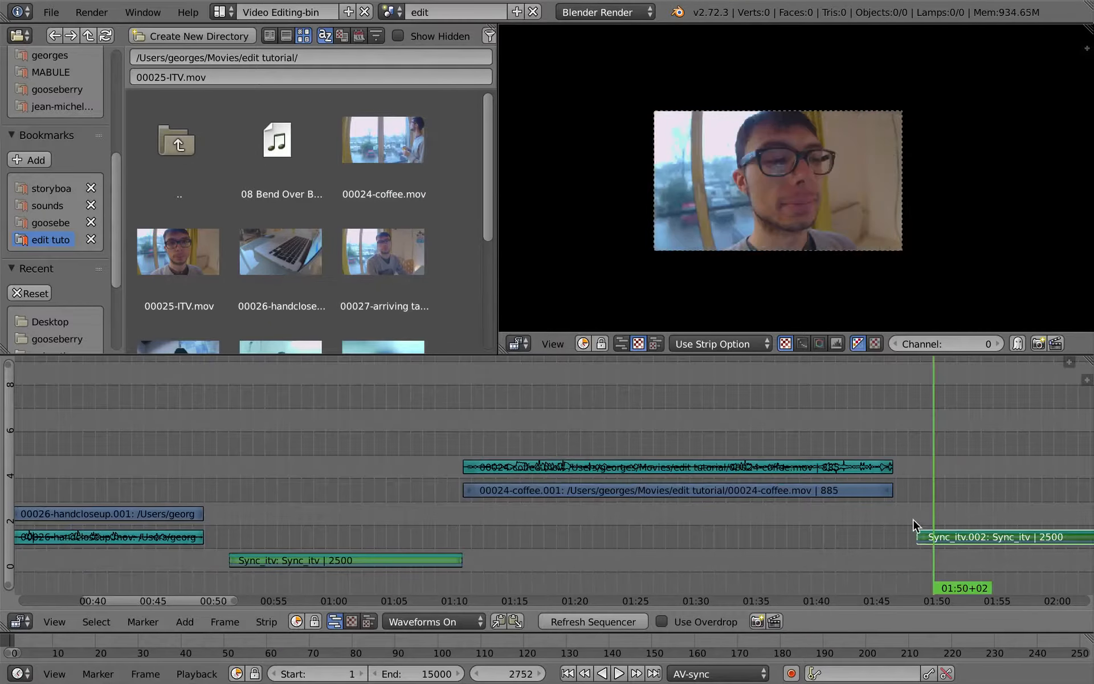
Scrub through the coffee clip and trim the start of its video and sound strips together to frame 2280.
left_click_drag(468, 434, 687, 434)
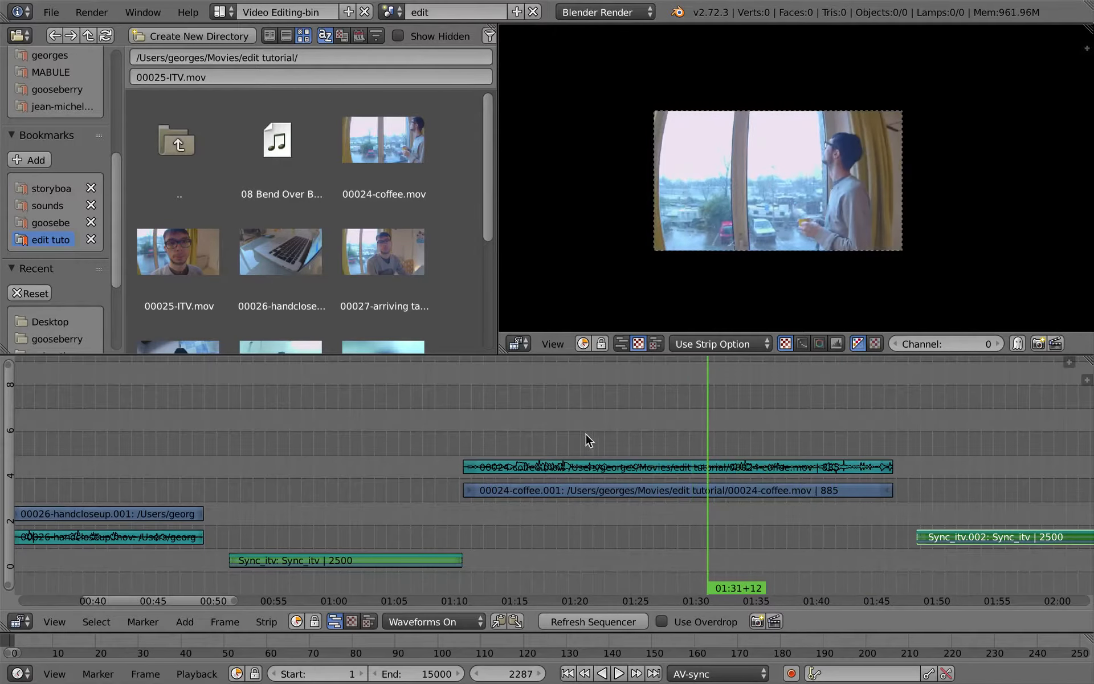
right_click(474, 466)
right_click(472, 489, "shift")
key("g")
left_click(726, 444)
left_click_drag(561, 411, 377, 378)
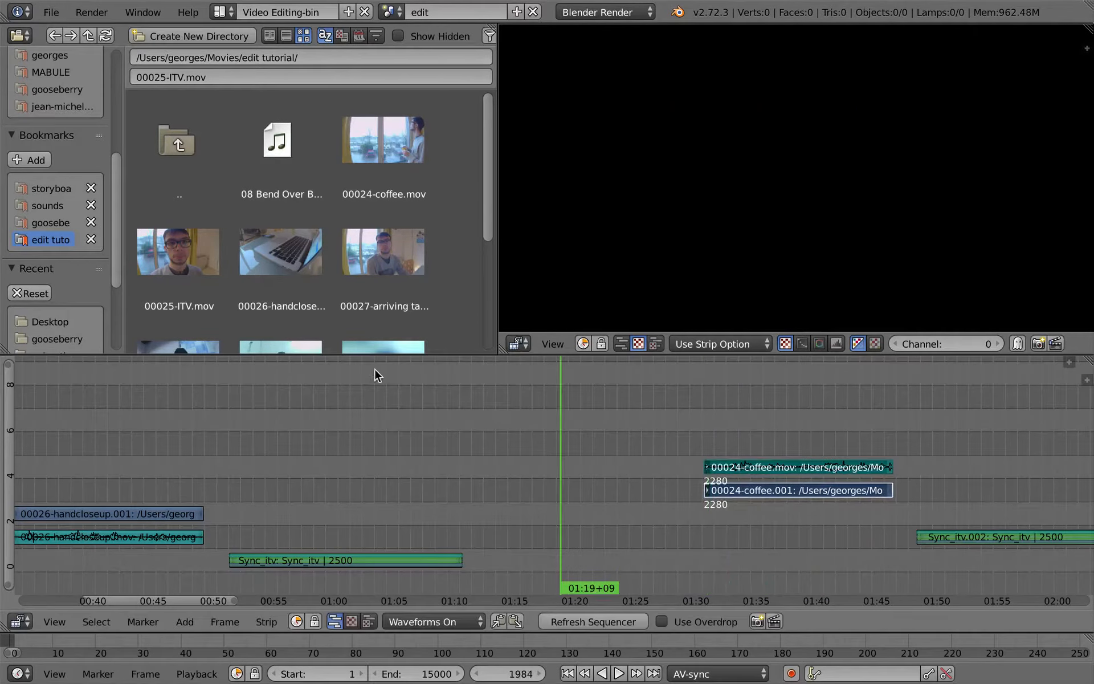
scroll(452, 420, "left", 5, "ctrl")
scroll(367, 155, "down", 3)
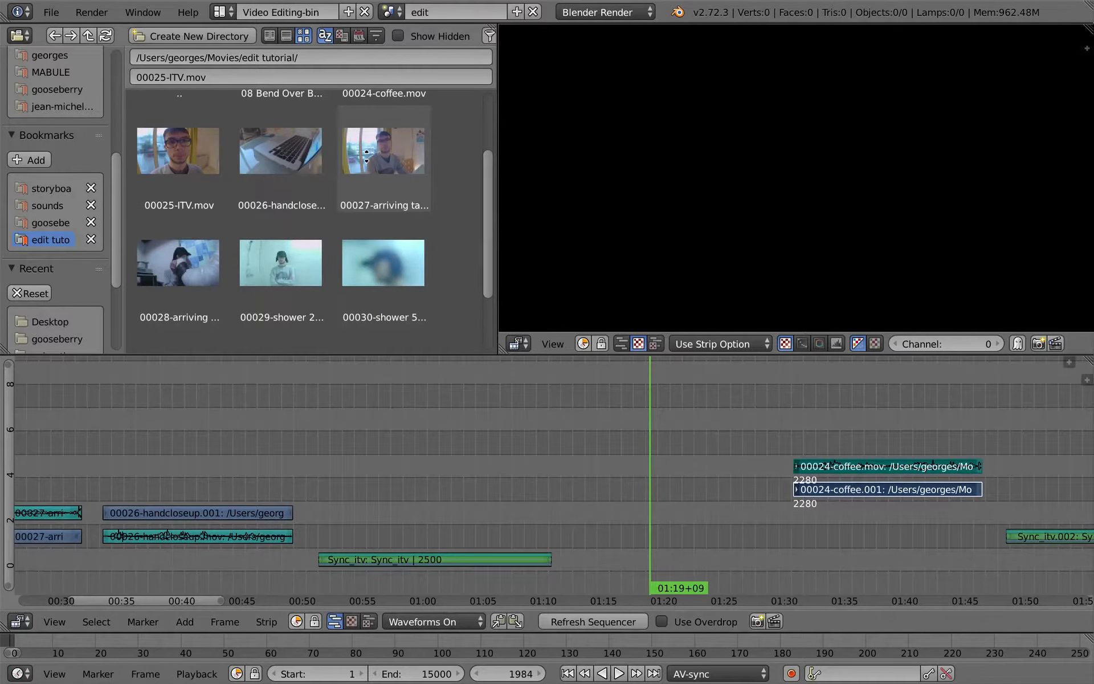
scroll(366, 155, "up", 2)
scroll(391, 292, "down", 5)
scroll(376, 302, "up", 7)
scroll(362, 310, "down", 4)
middle_click_drag(373, 191, 356, 281)
Mute the sound strip of the 00026-handcloseup clip.
middle_click_drag(317, 468, 455, 442)
middle_click_drag(360, 450, 439, 456)
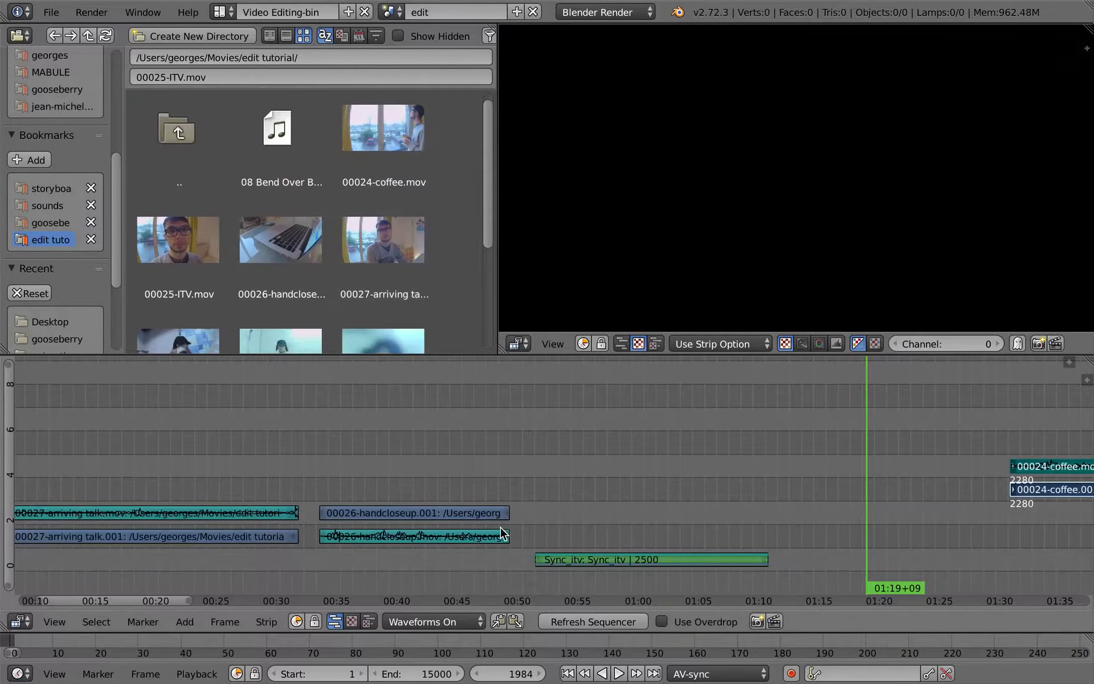
left_click_drag(550, 516, 601, 523)
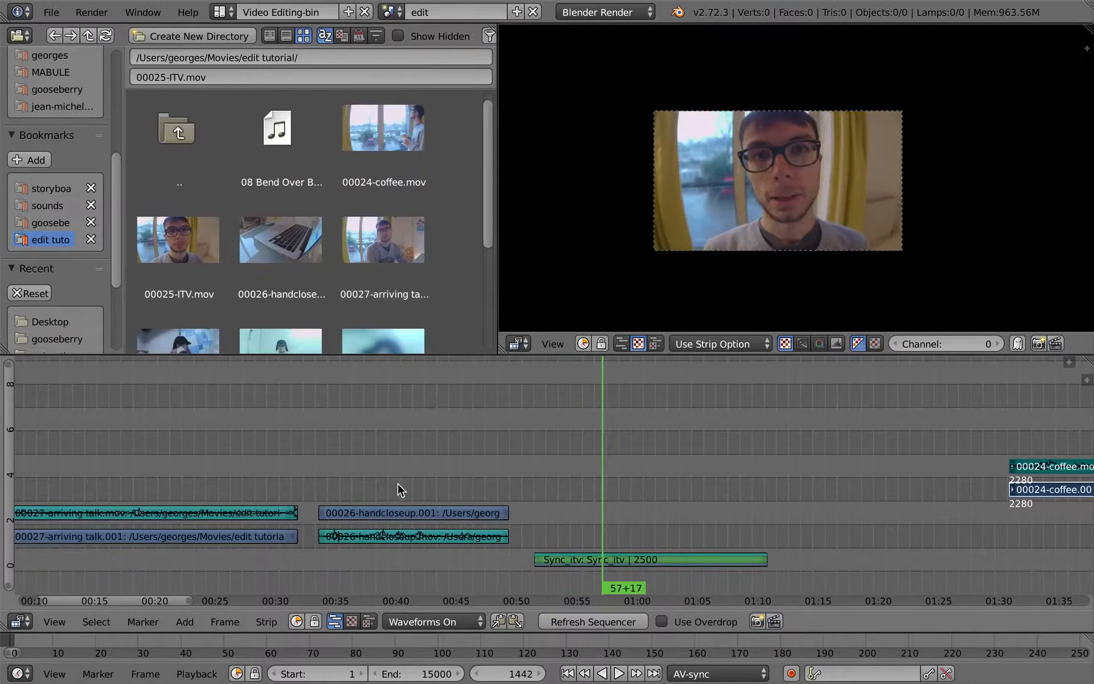
right_click(416, 537)
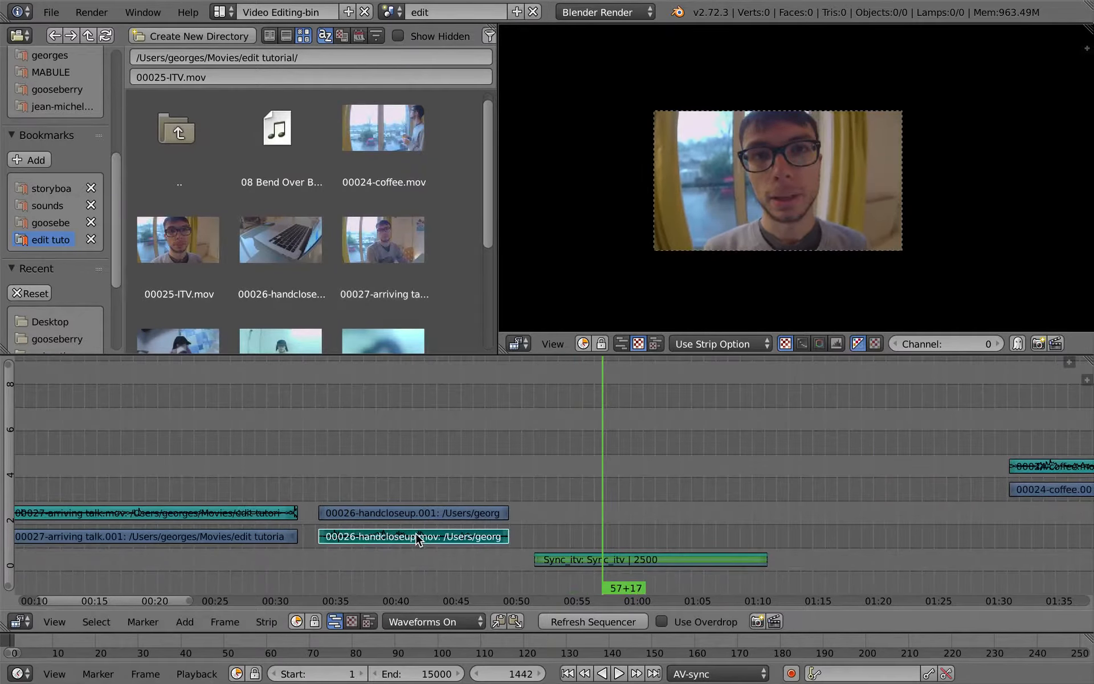
right_click(414, 513)
left_click_drag(396, 478, 488, 480)
right_click_drag(507, 513, 673, 506)
key("Escape")
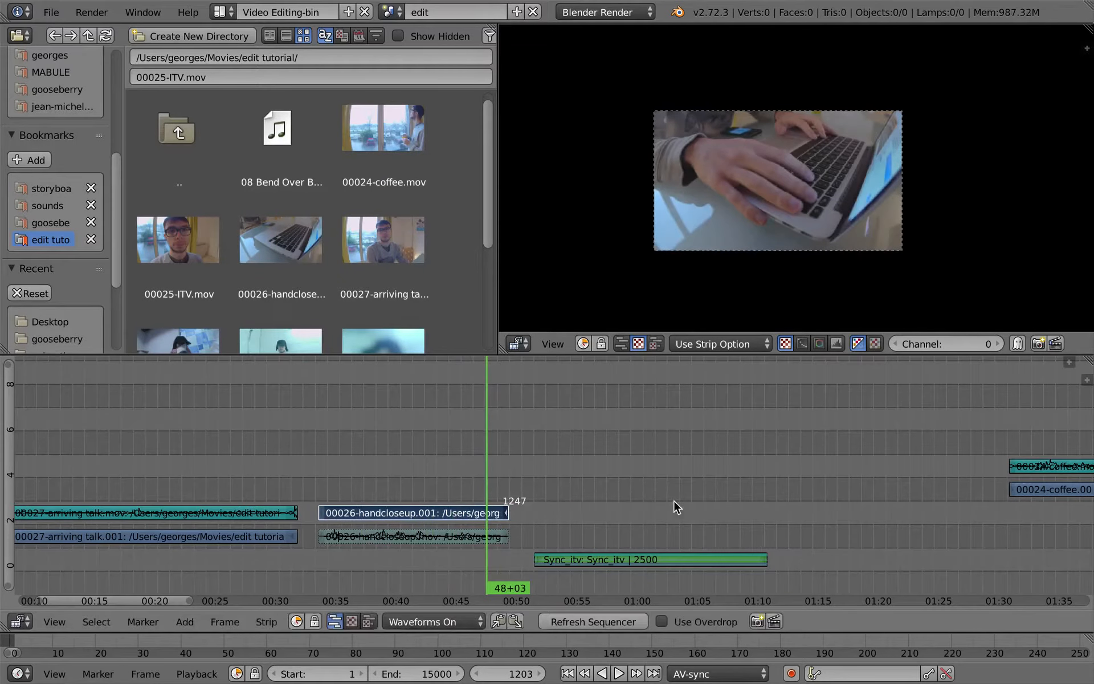
Maximize the sequencer and turn on Use Overdrop to show the preview behind the strips.
mouse_move(432, 502)
left_mouse_down()
mouse_move(504, 504)
mouse_move(345, 519)
mouse_move(450, 501)
mouse_move(421, 498)
mouse_move(436, 488)
left_mouse_up()
key("ctrl+Up")
left_click(670, 676)
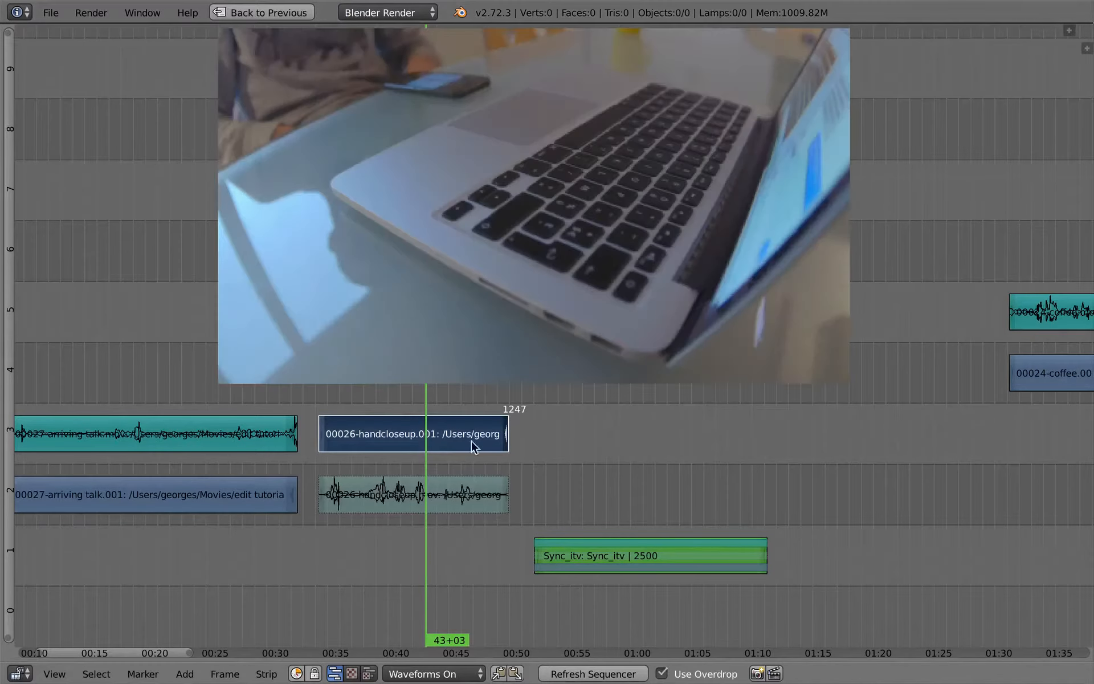
Trim the start of the handcloseup video strip to 43+08, just before the hands reach the keyboard.
key("alt+a")
key("alt+a")
right_click(323, 439)
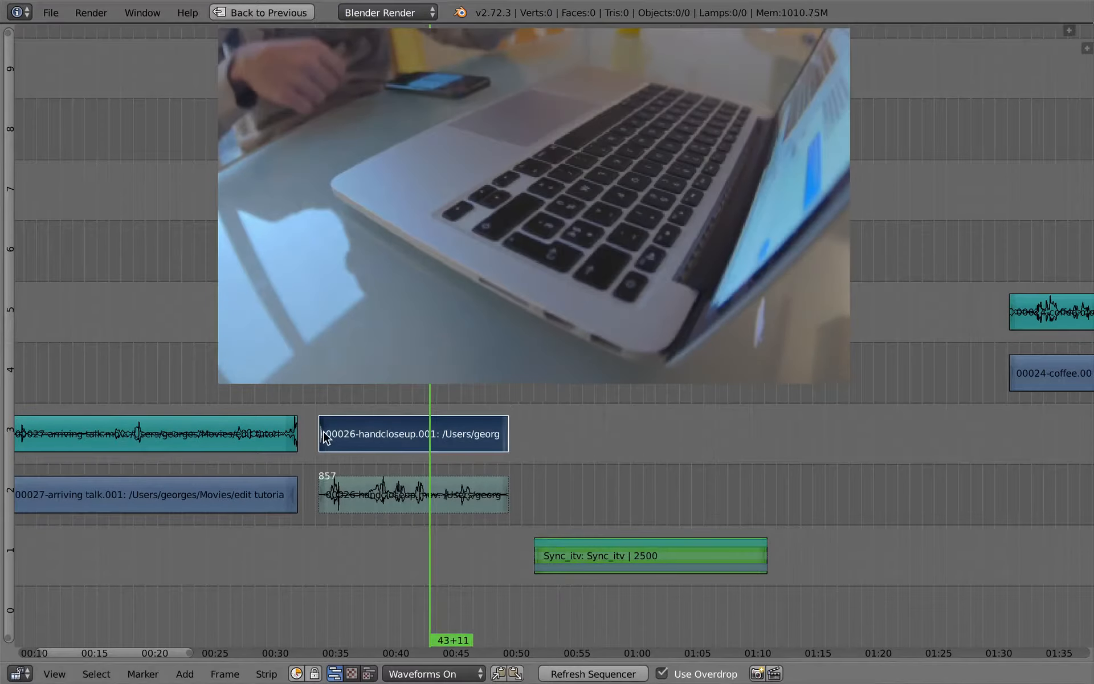
left_click(428, 443)
key("shift+s")
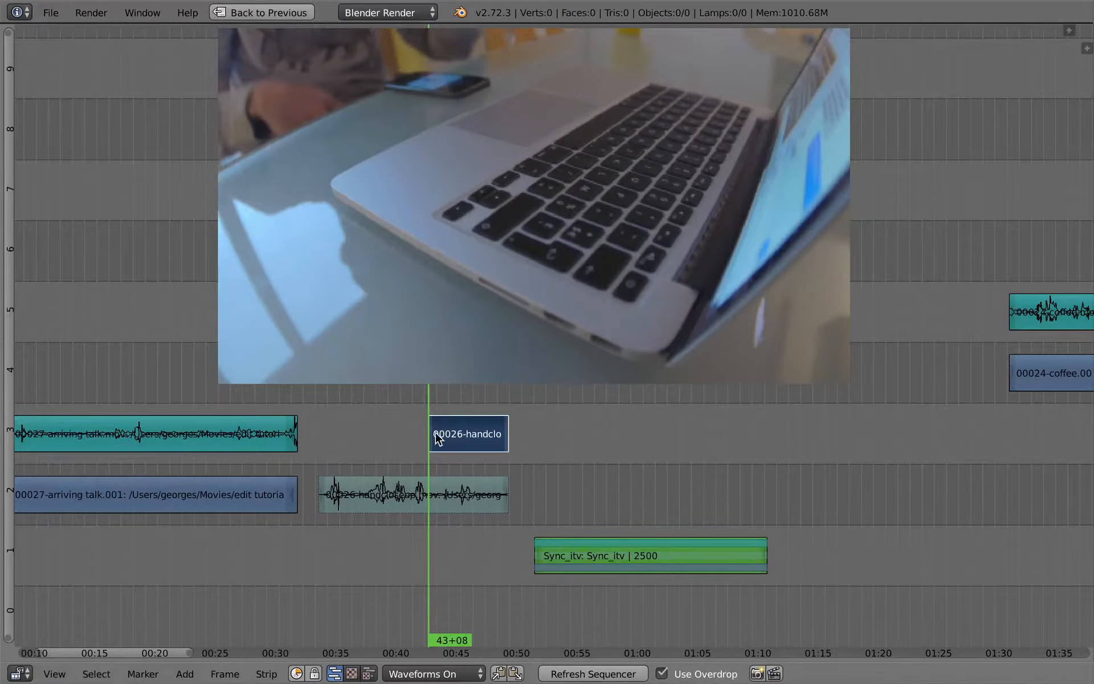
Split the handcloseup video strip at 45+17 and move its first piece to channel 2, past the end of the Sync_itv strip.
key("alt+a")
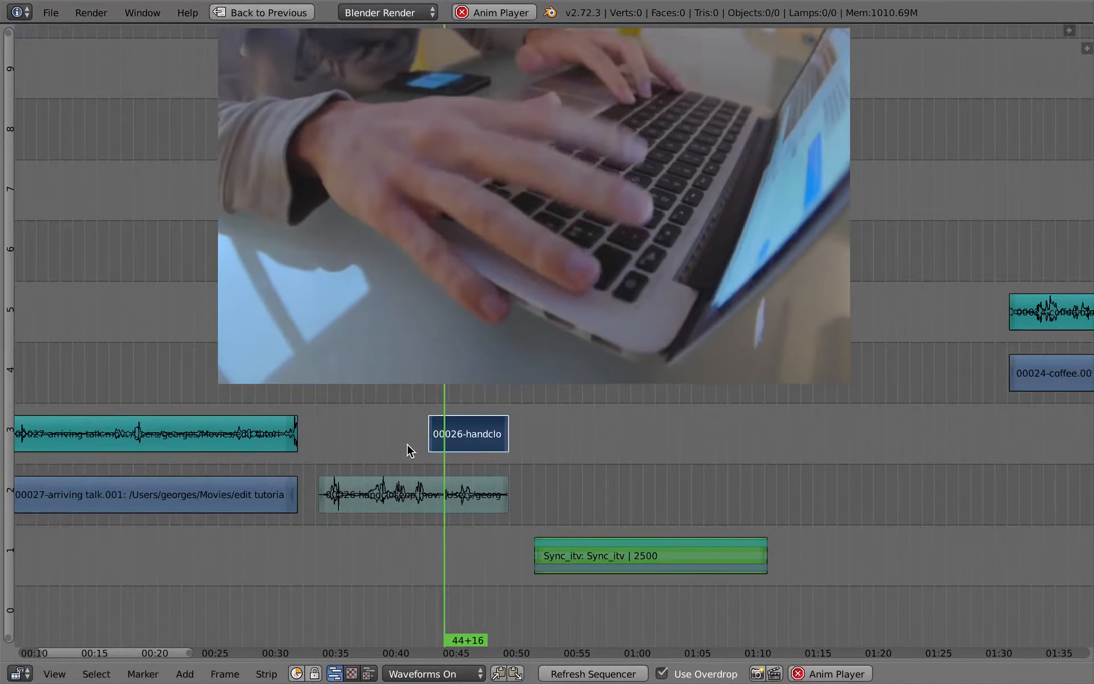
key("alt+a")
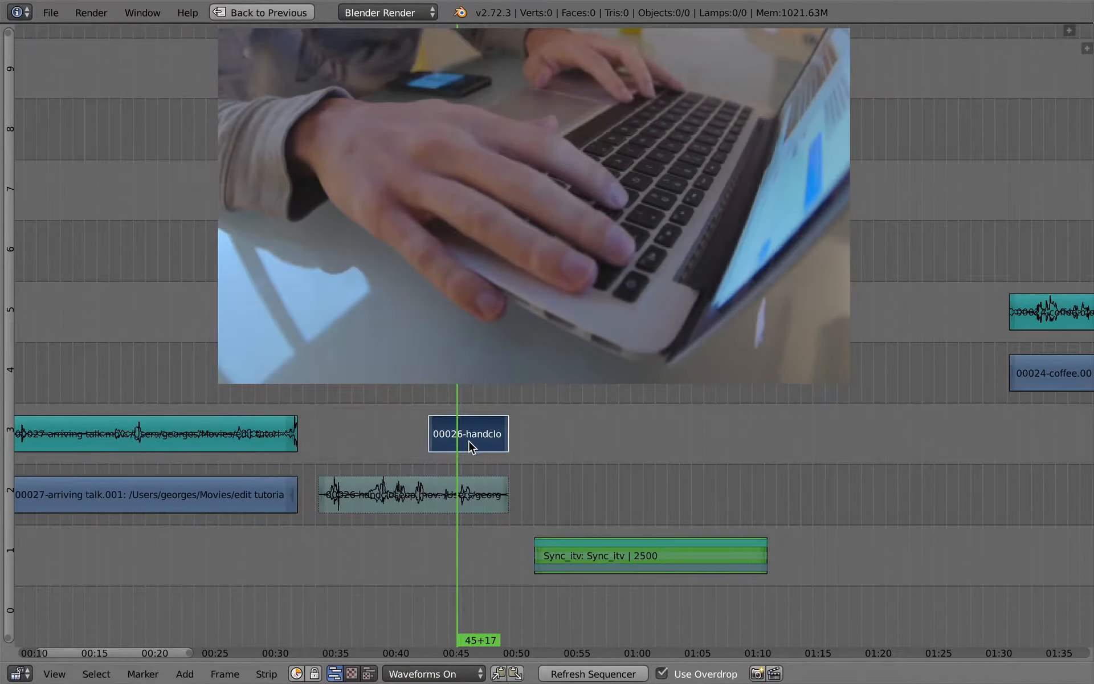
key("g")
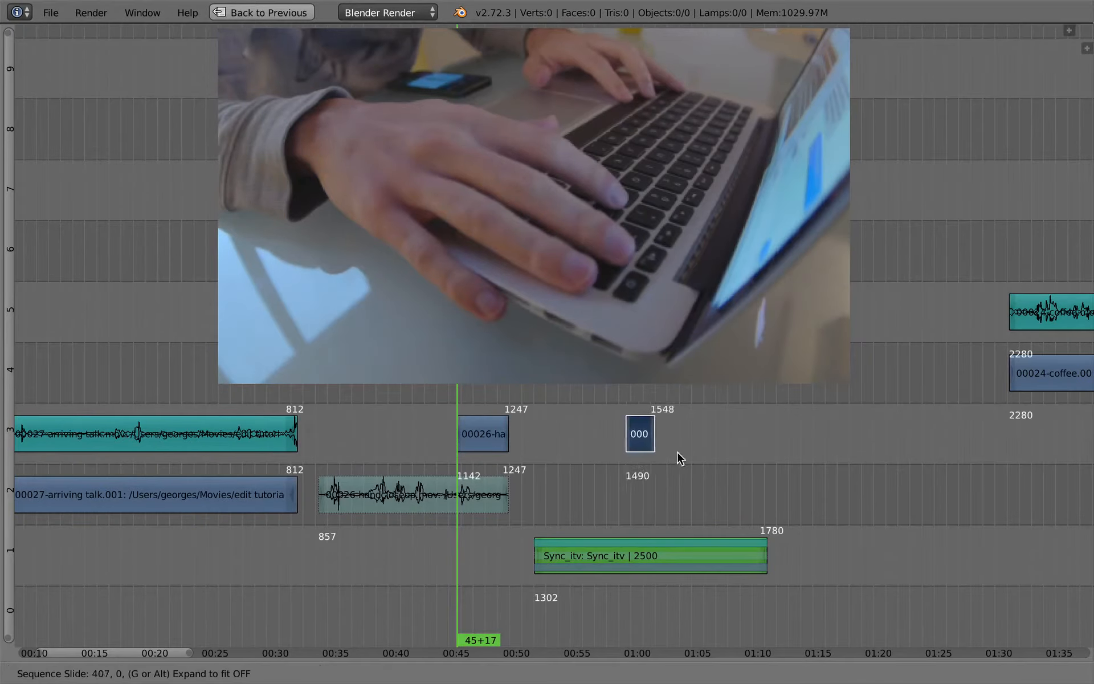
left_click(635, 514)
left_click(587, 466)
key("g")
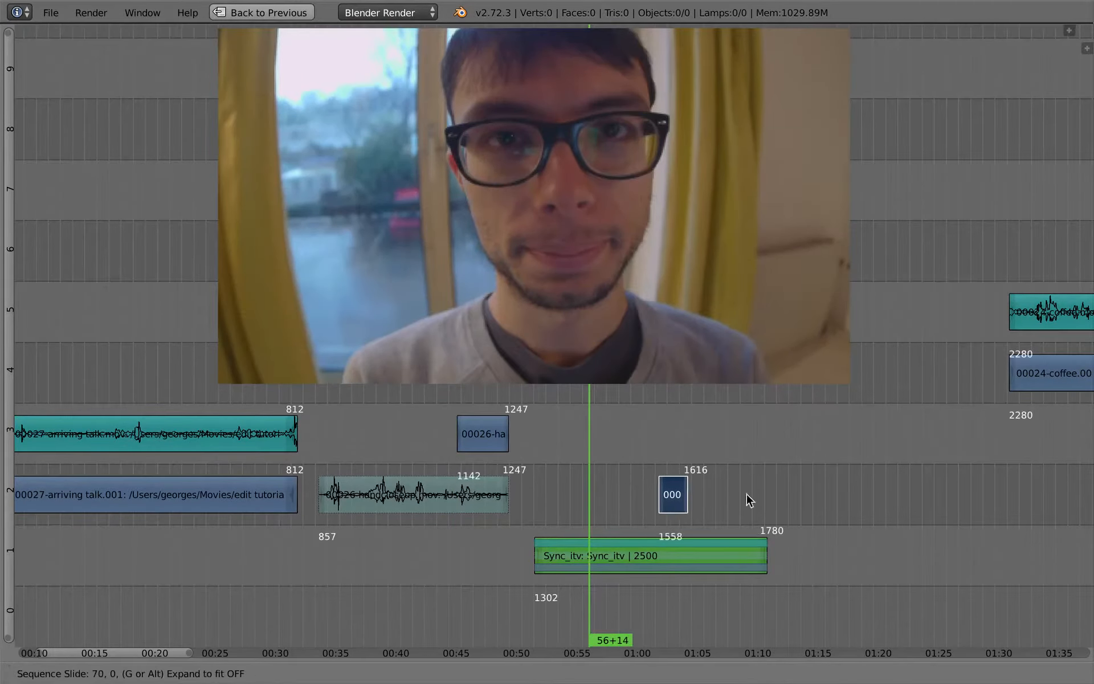
left_click(799, 495)
Play the interview to find the insert point, place the short handcloseup piece above Sync_itv starting at frame 1520, and play it back.
middle_click_drag(635, 464, 567, 472)
left_click(554, 547)
key("alt+a")
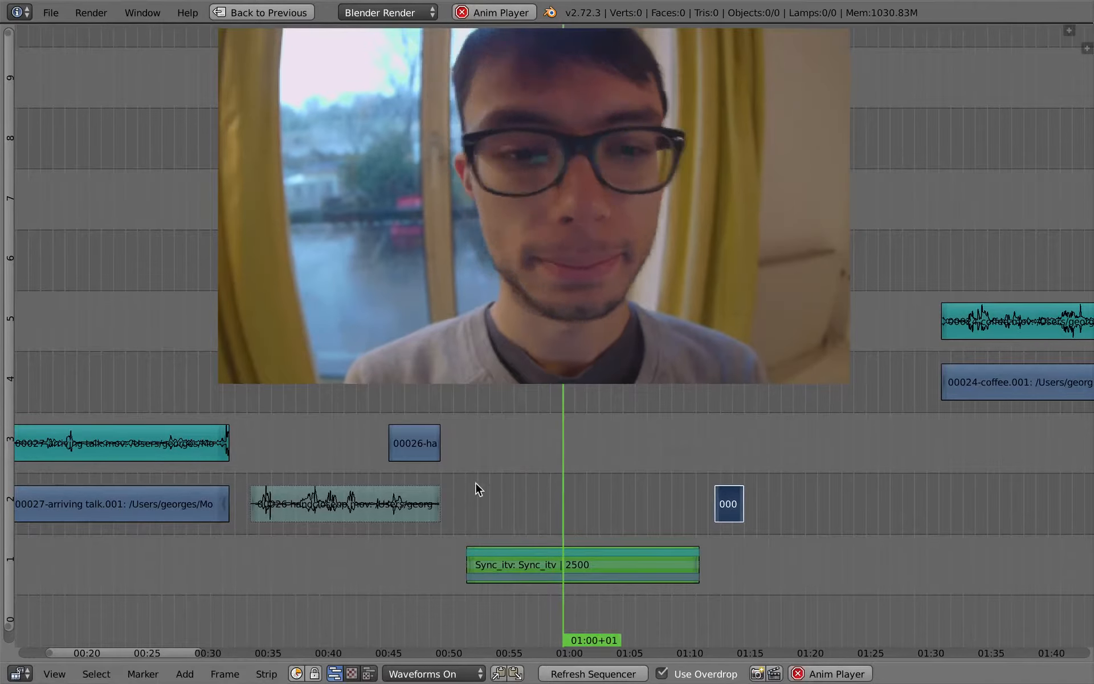
key("alt+a")
key("g")
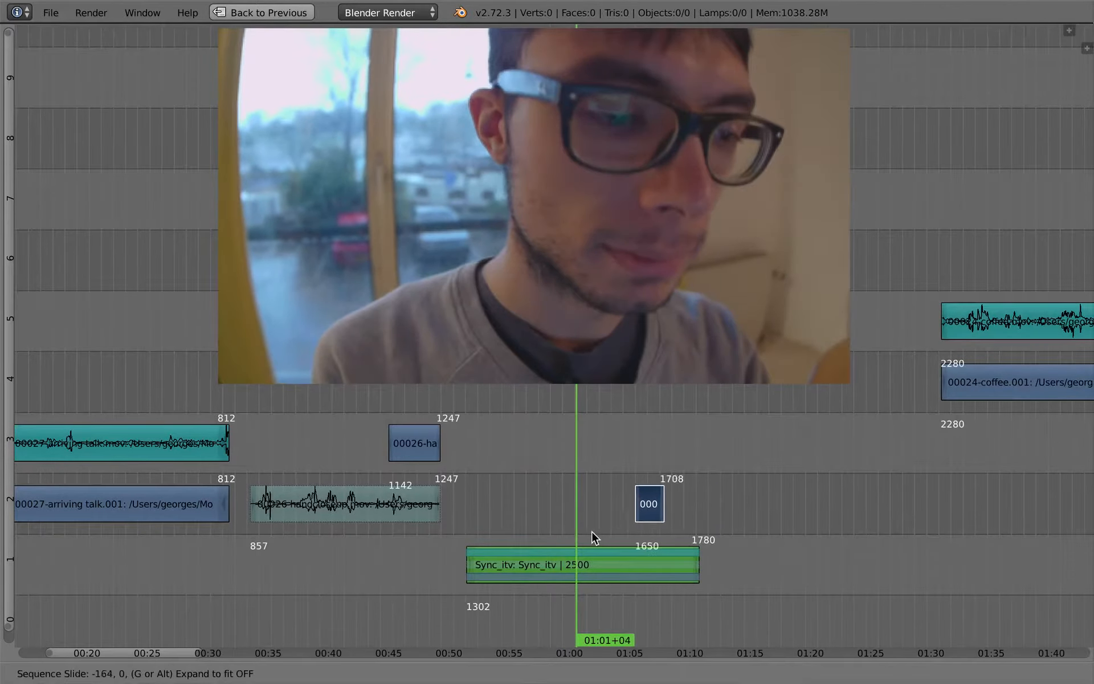
left_click(539, 525)
left_click(551, 538)
key("alt+a")
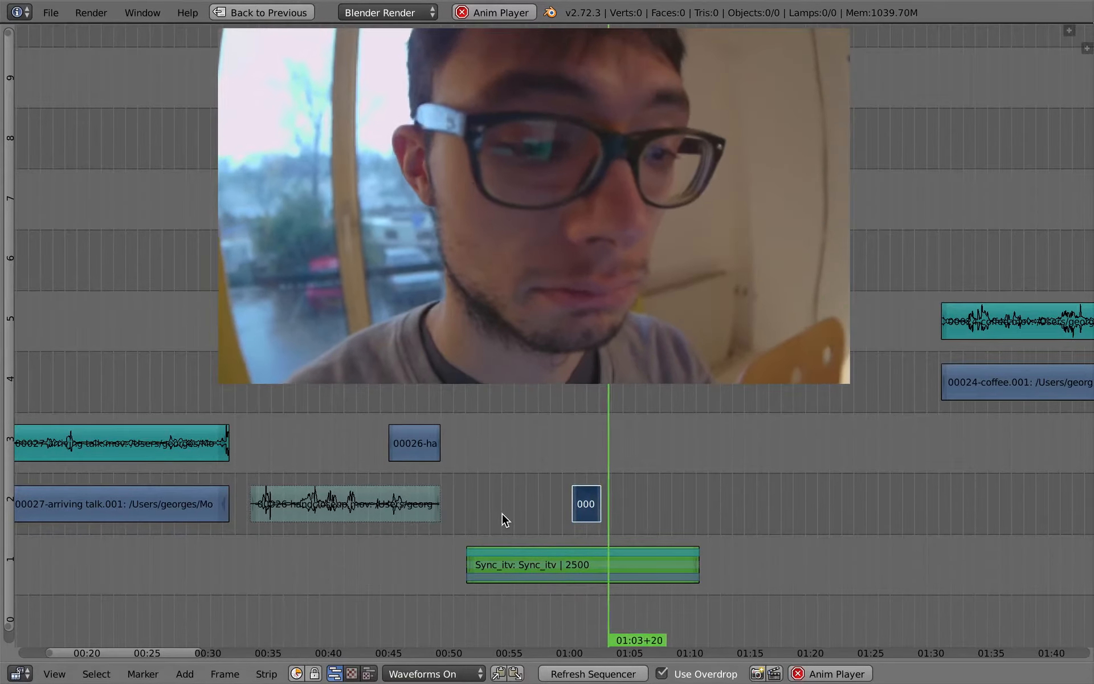
key("alt+a")
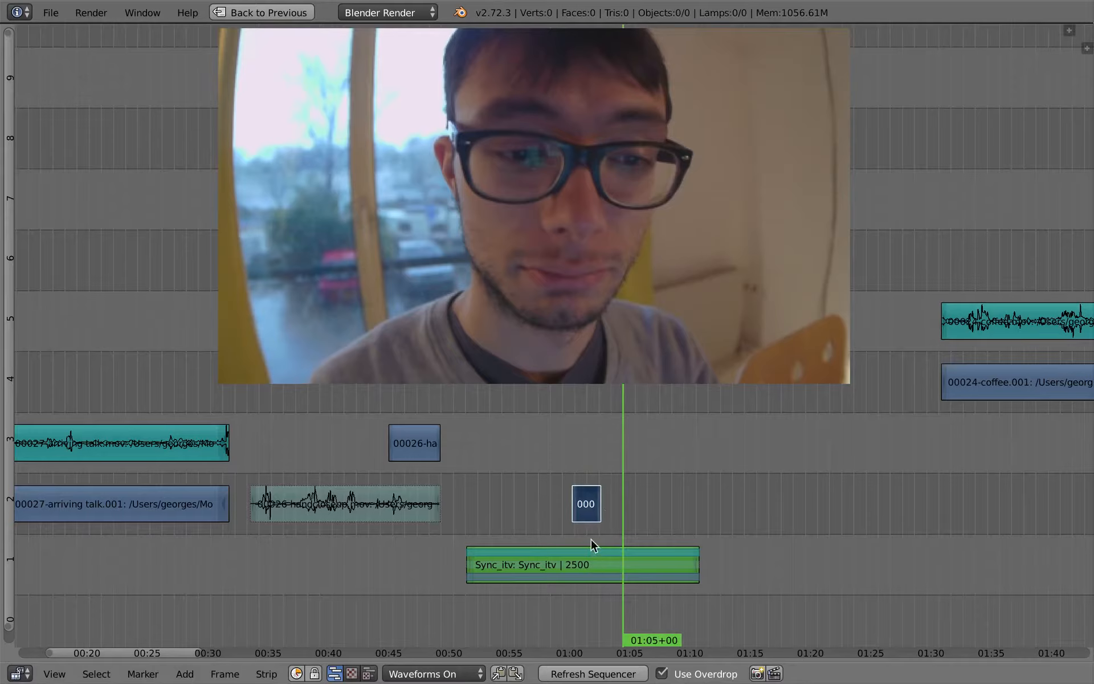
Duplicate the remaining handcloseup piece to channel 2 at about 01:05+00 and trim the copy's end to frame 1664.
right_click(422, 446)
key("shift+d")
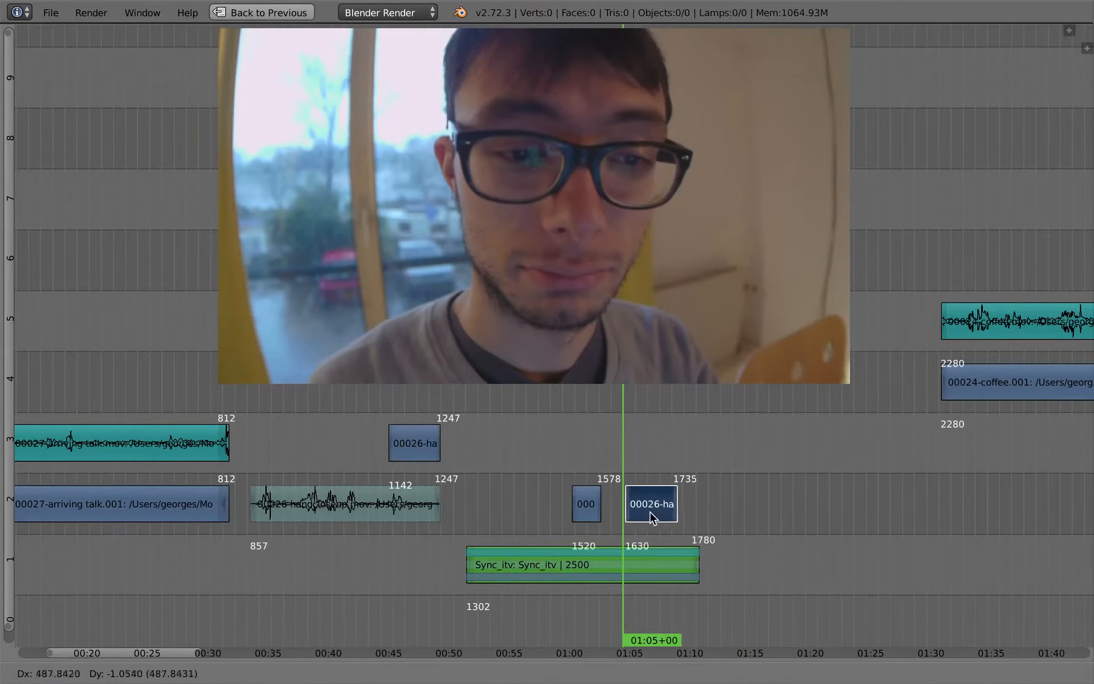
left_click(672, 504)
right_click_drag(674, 510, 629, 512)
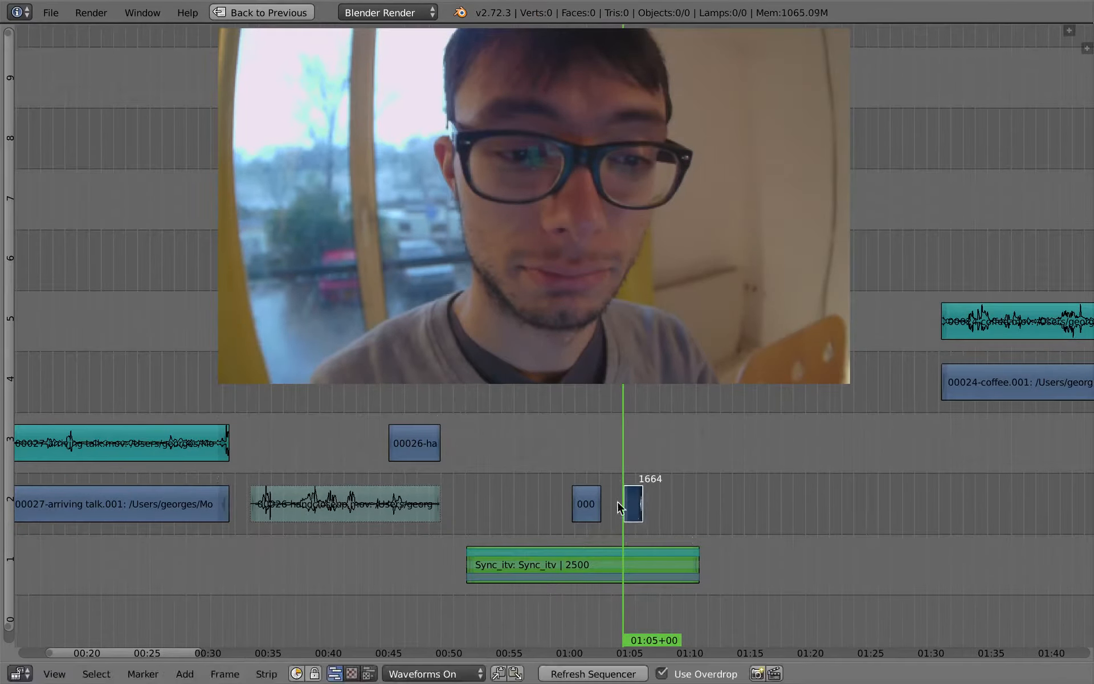
Slip the footage inside the shortened handcloseup copy so it shows a different part of the source.
right_click(633, 504)
middle_click_drag(637, 533, 671, 538, "ctrl")
middle_click_drag(652, 490, 663, 469)
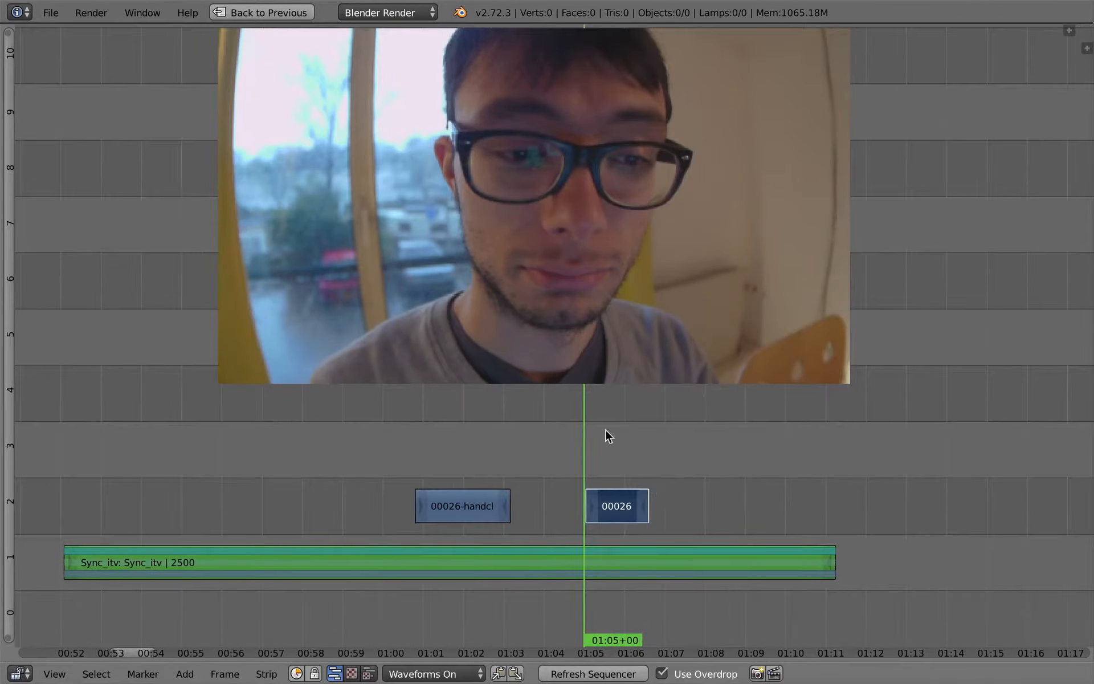
middle_click_drag(587, 452, 599, 461)
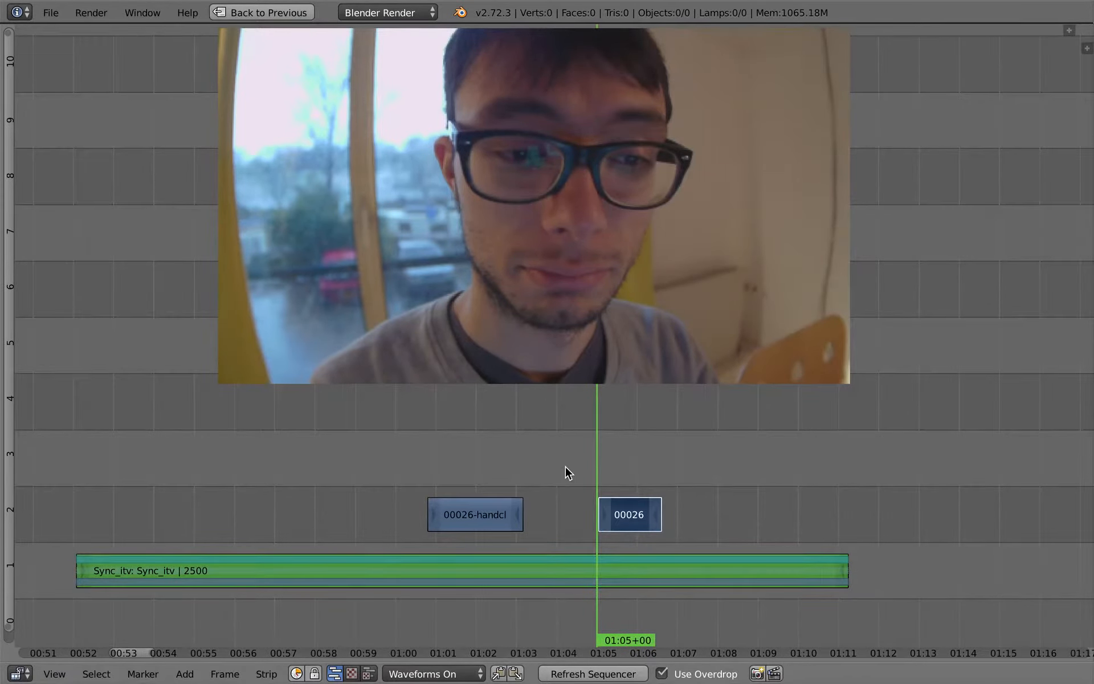
left_click(268, 674)
right_click(475, 515)
right_click_drag(651, 522, 645, 521)
right_click(645, 520)
right_click(635, 515)
key("s")
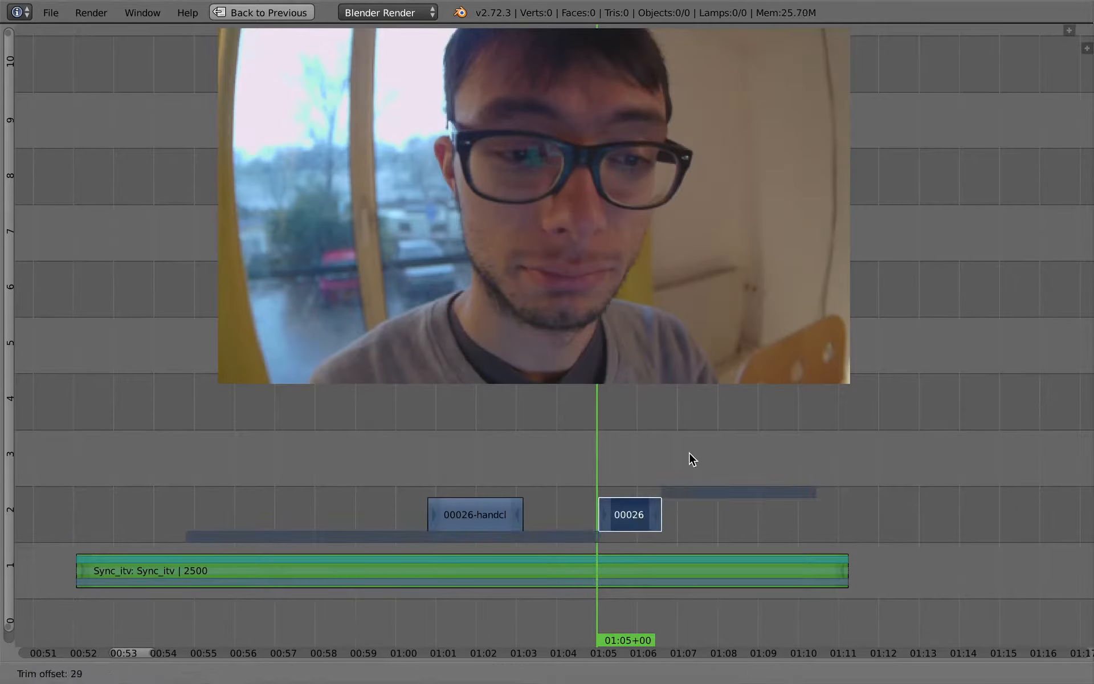
left_click(775, 453)
Play the second handcloseup insert from just before its start, and readjust its trim offset with another slip.
left_click_drag(605, 475, 586, 484)
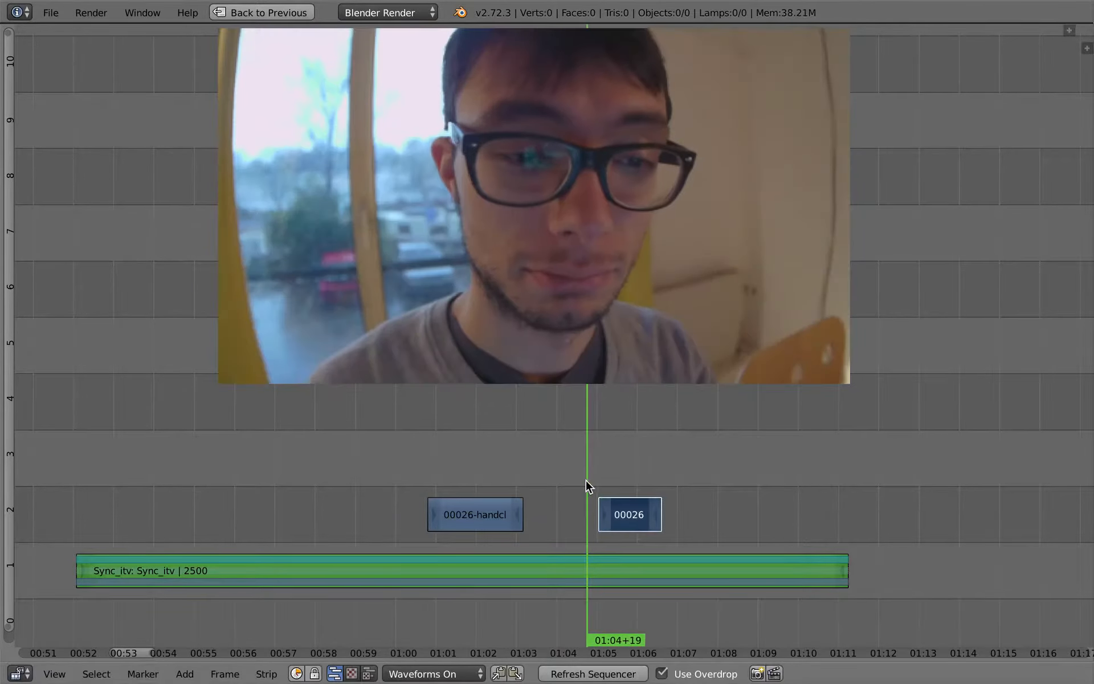
key("alt+a")
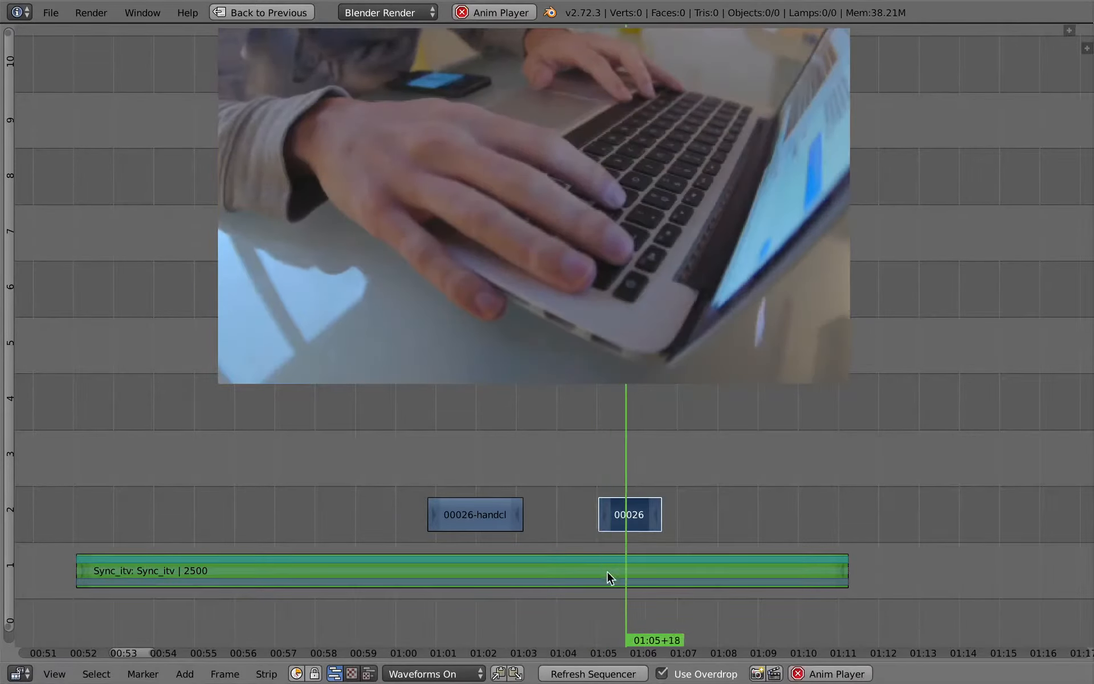
key("alt+a")
middle_click_drag(621, 464, 601, 465)
left_click_drag(600, 466, 593, 472)
key("s")
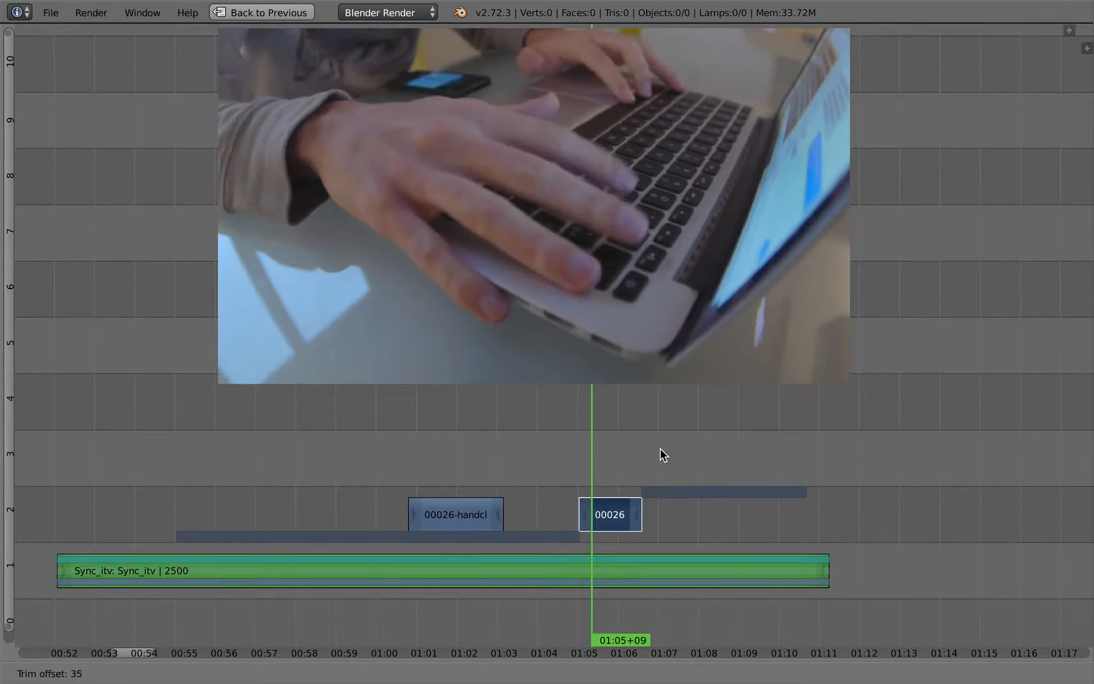
left_click(576, 464)
Play through the second handcloseup insert and move it earlier on channel 2, to start at about 01:04+09.
key("alt+a")
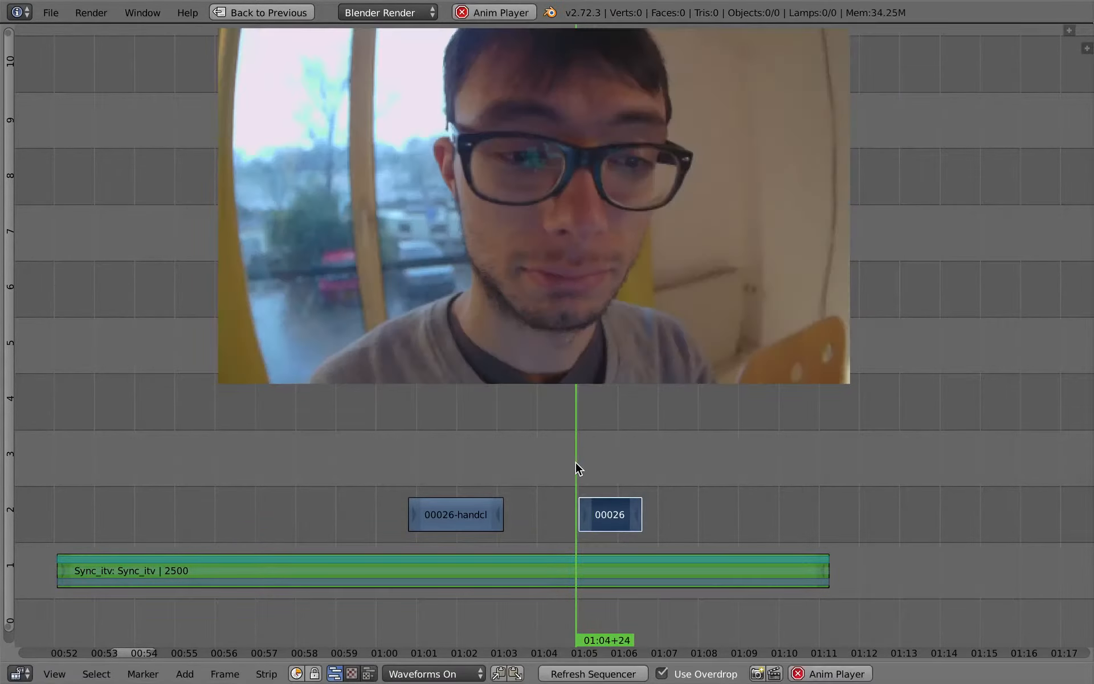
left_click(576, 465)
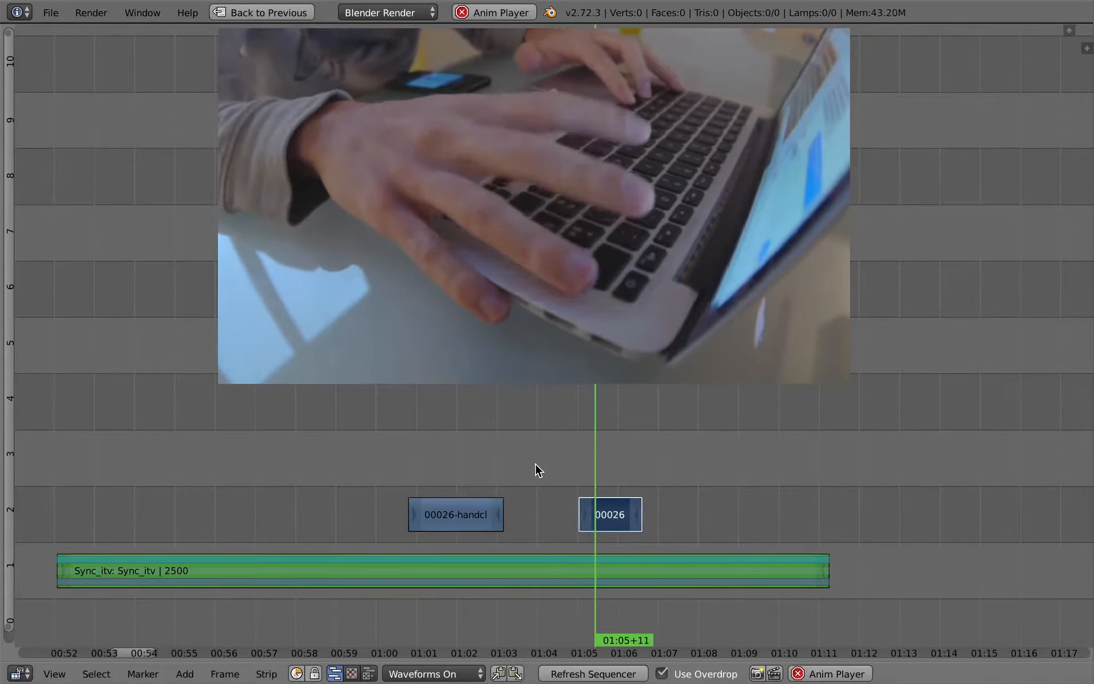
left_click(538, 466)
key("alt+a")
right_click_drag(608, 510, 584, 511)
left_click(549, 470)
key("alt+a")
key("alt+a")
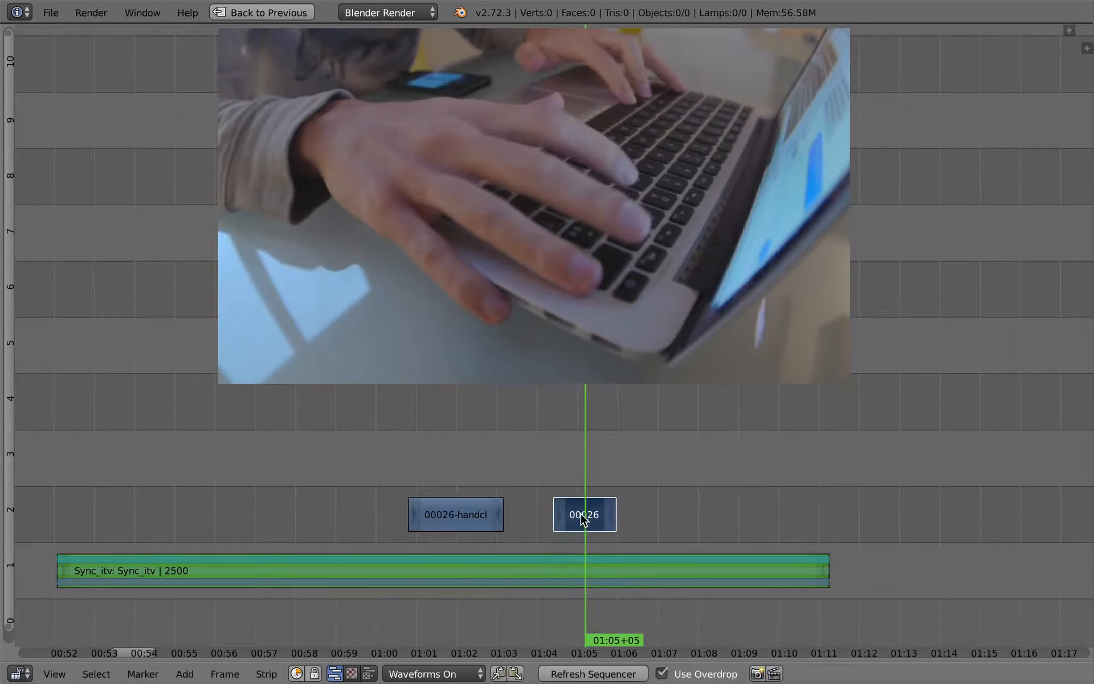
Shorten and shift the second handcloseup insert so it runs from about 01:04+03 to 01:05+02.
mouse_move(570, 521)
right_mouse_down()
mouse_move(559, 520)
mouse_move(581, 519)
right_mouse_up()
left_click(525, 477)
key("alt+a")
key("alt+a")
left_click(509, 476)
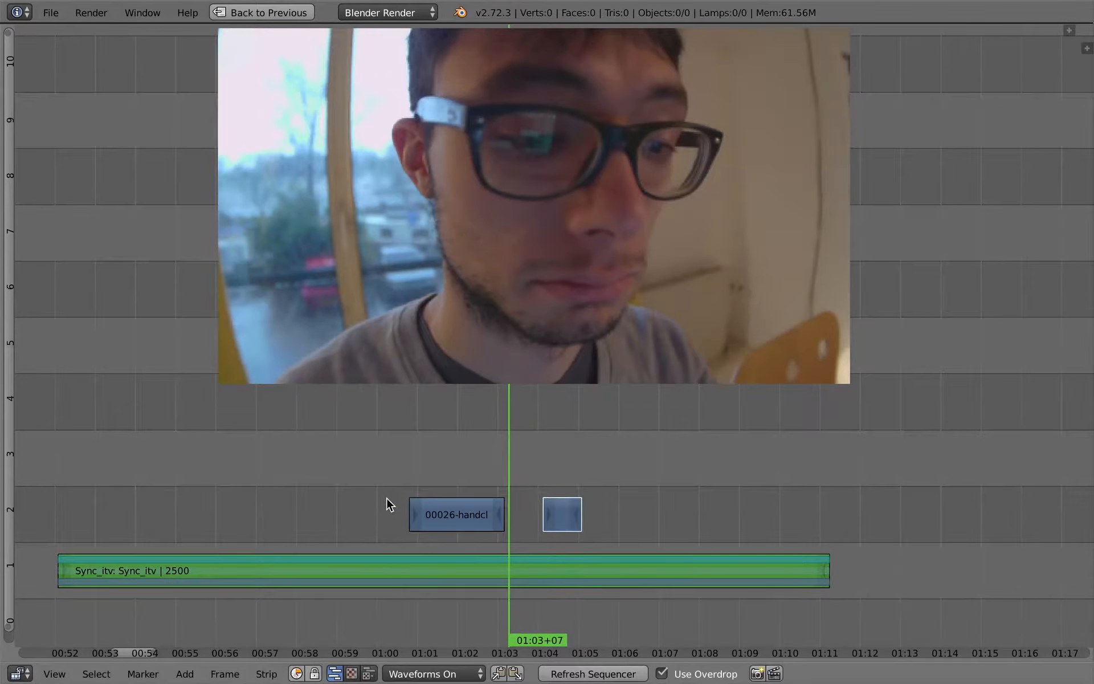
Play back the interview around both handcloseup inserts to check the timing of the cuts.
middle_click_drag(386, 497, 430, 489)
left_click(412, 449)
key("alt+a")
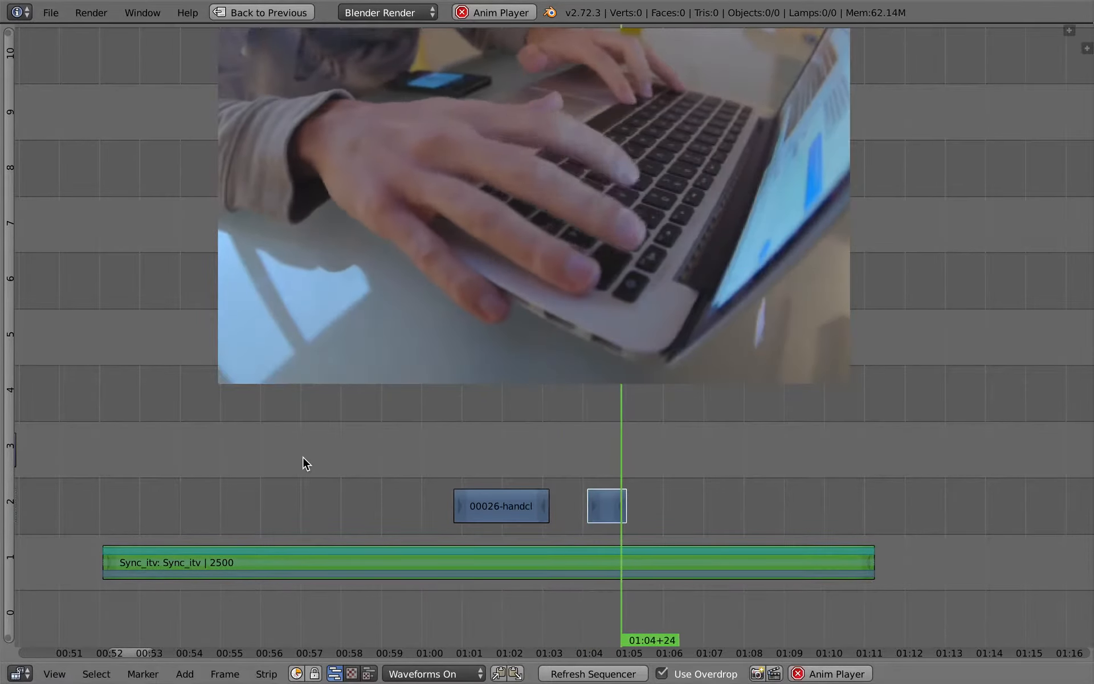
key("alt+a")
left_click(587, 453)
mouse_move(588, 450)
left_mouse_down()
mouse_move(641, 468)
mouse_move(570, 454)
left_mouse_up()
key("alt+a")
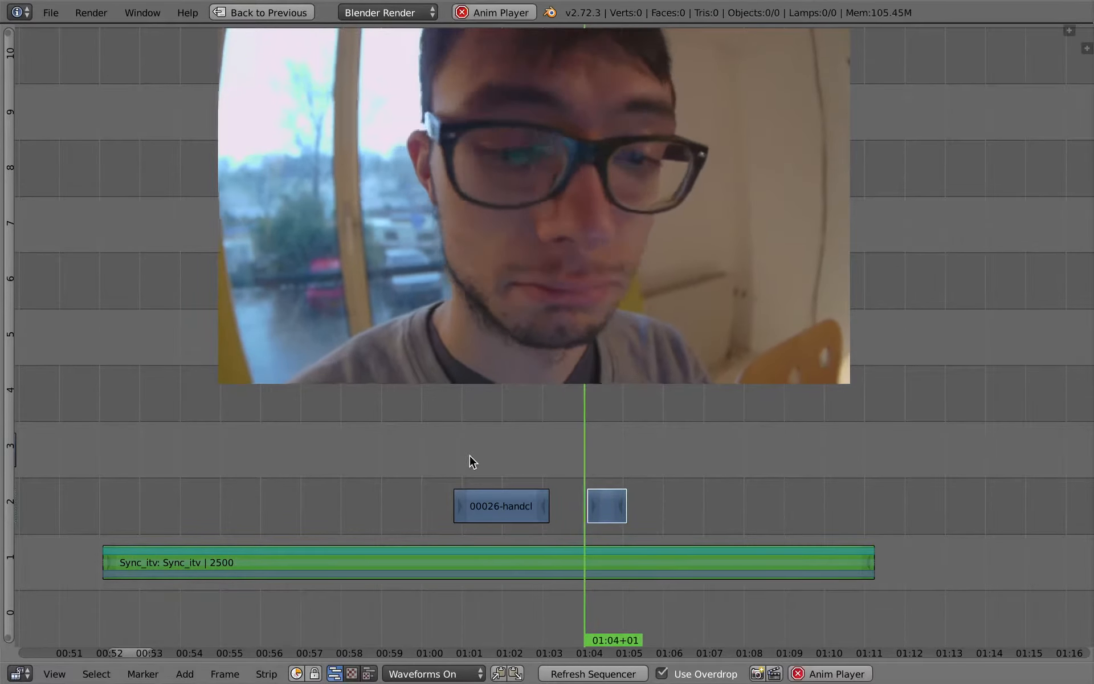
key("alt+a")
left_click(561, 418)
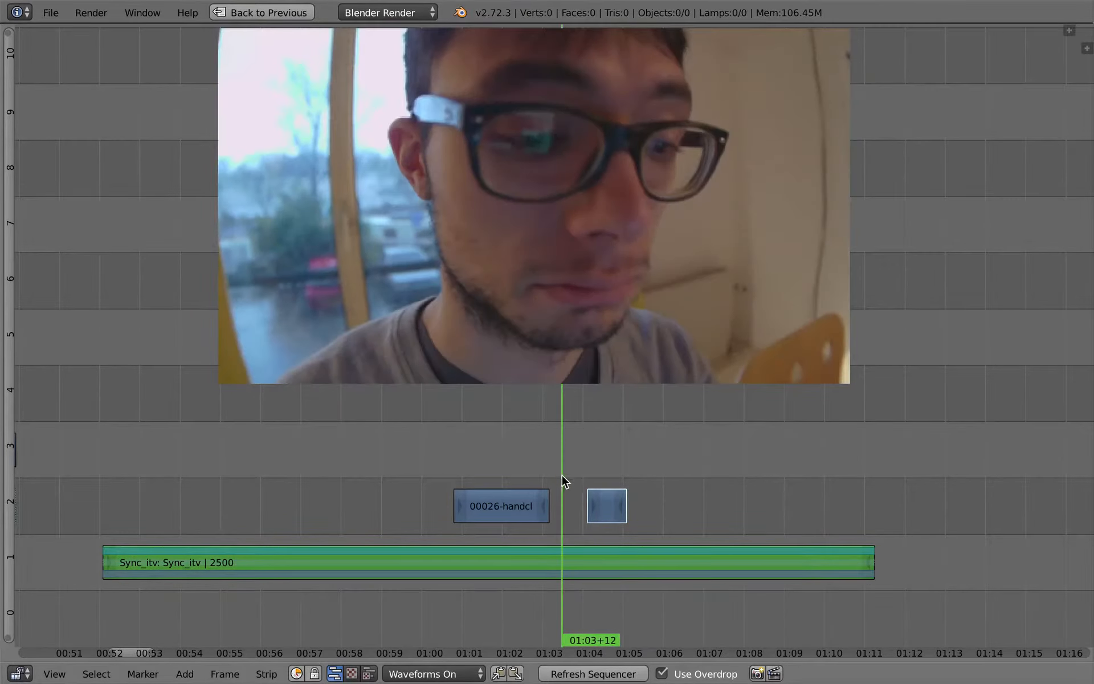
key("alt+a")
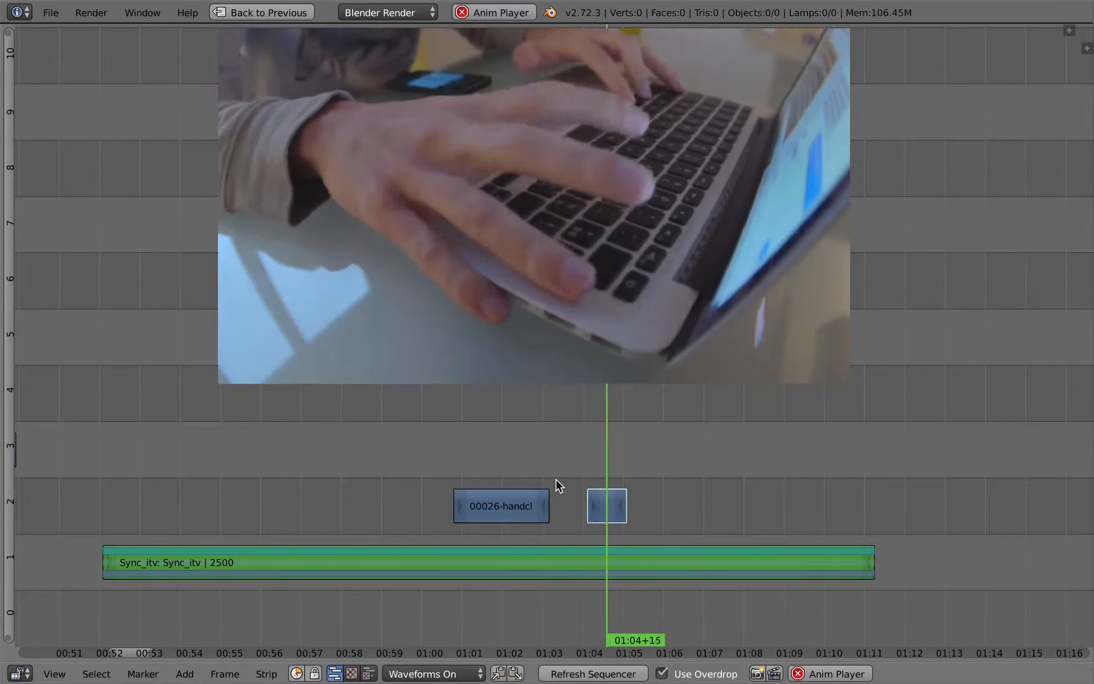
key("alt+a")
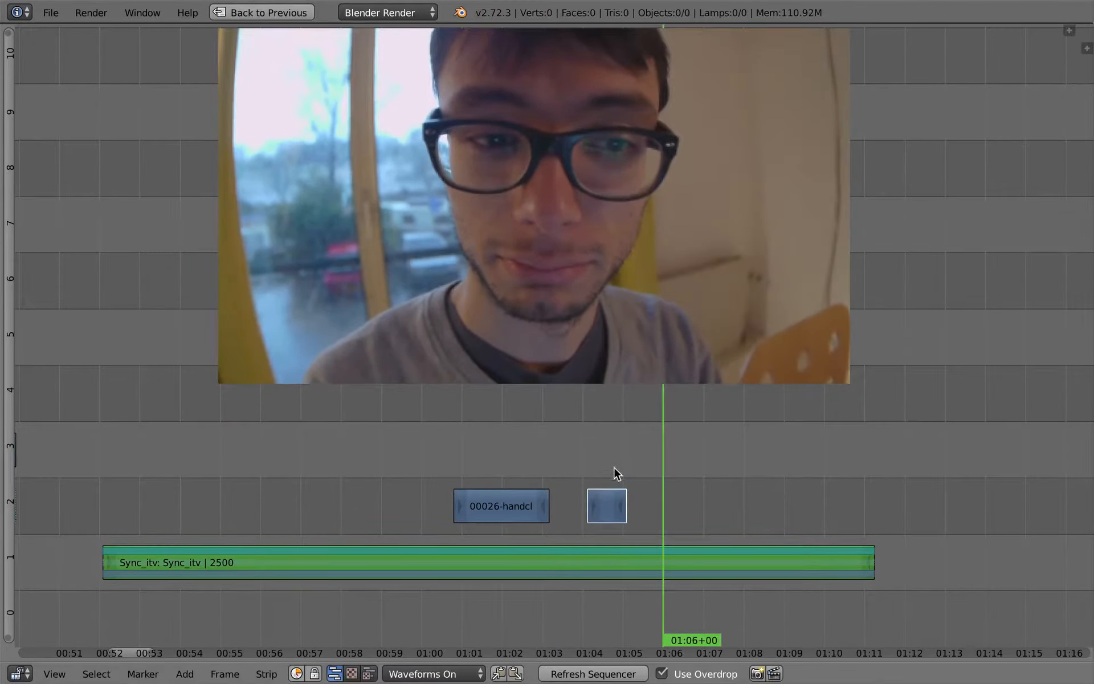
left_click(623, 470)
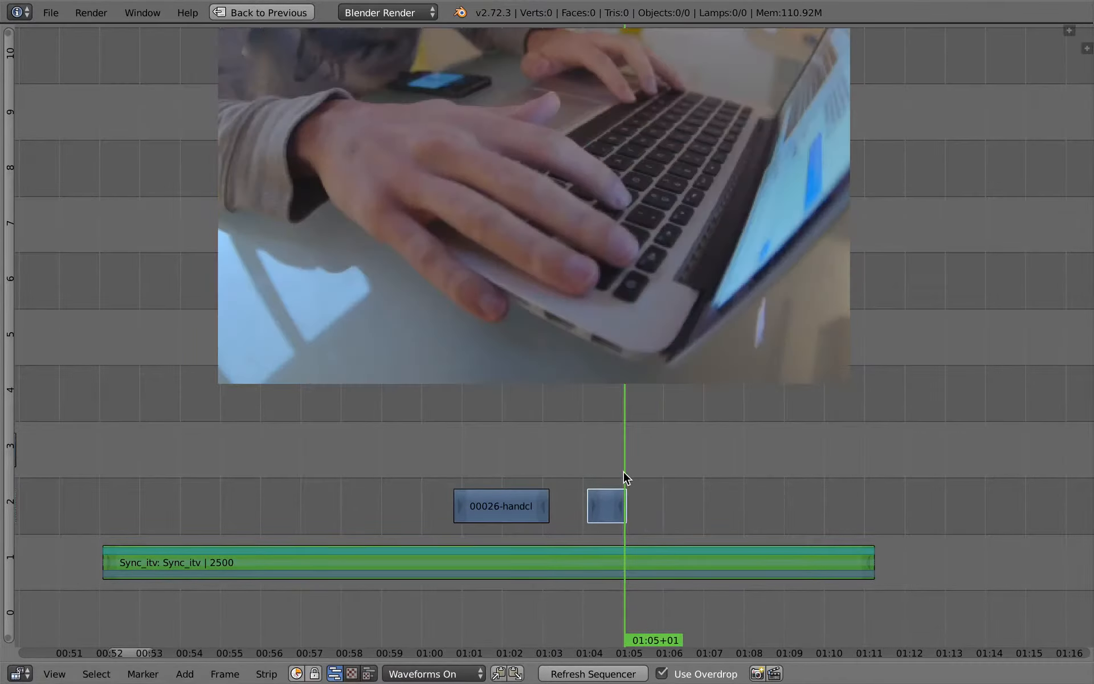
Select the Sync_itv strip and jump the playhead between strip edges, ending at the first handcloseup insert's start at 01:00+20.
right_click(621, 552)
key("Page_Down")
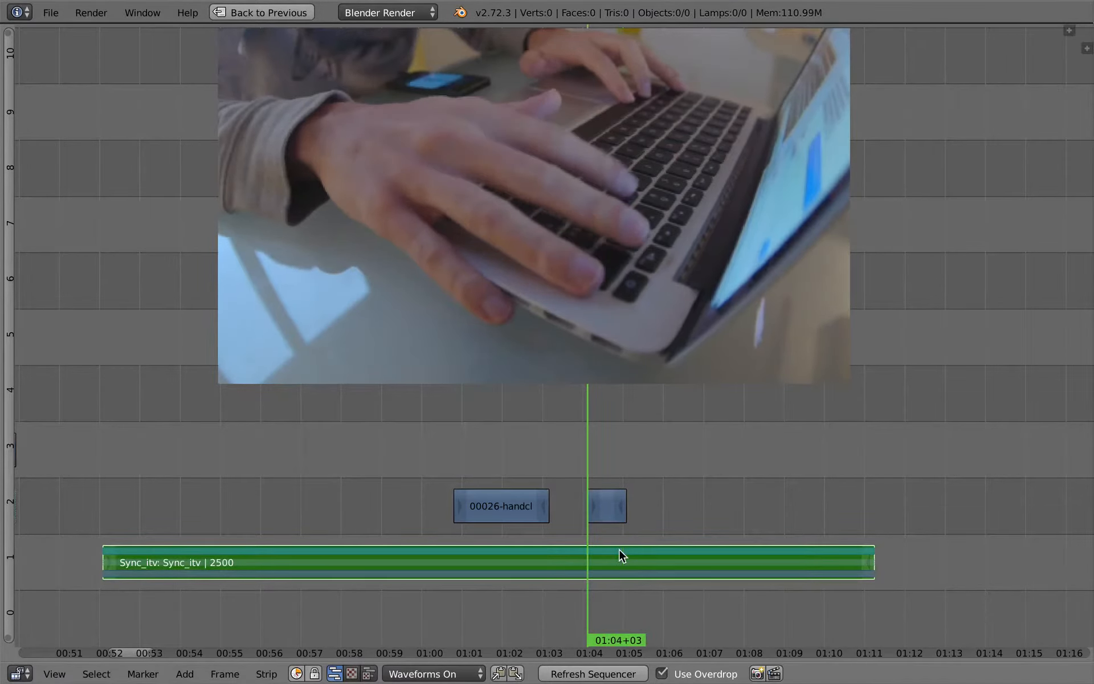
key("Page_Up")
key("Page_Down")
key("Page_Down")
key("Page_Up")
key("Page_Up")
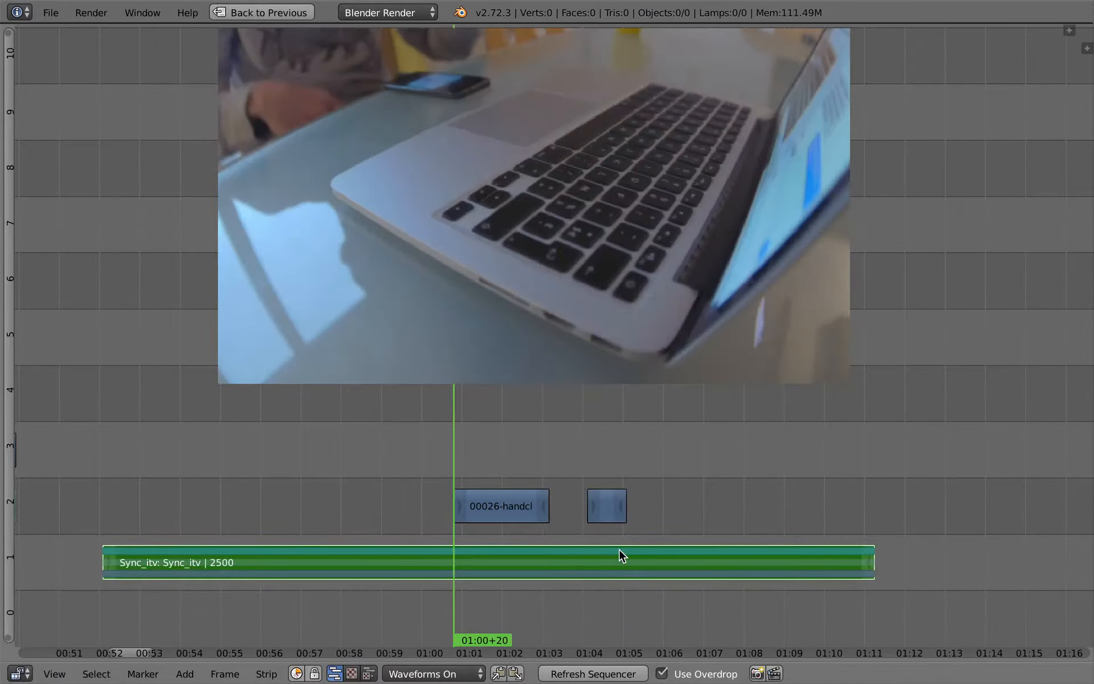
Jump the playhead back and forth between the strip edges around both handcloseup inserts to check the cut points.
key("Page_Down")
key("Page_Down")
key("Page_Down")
key("Page_Down")
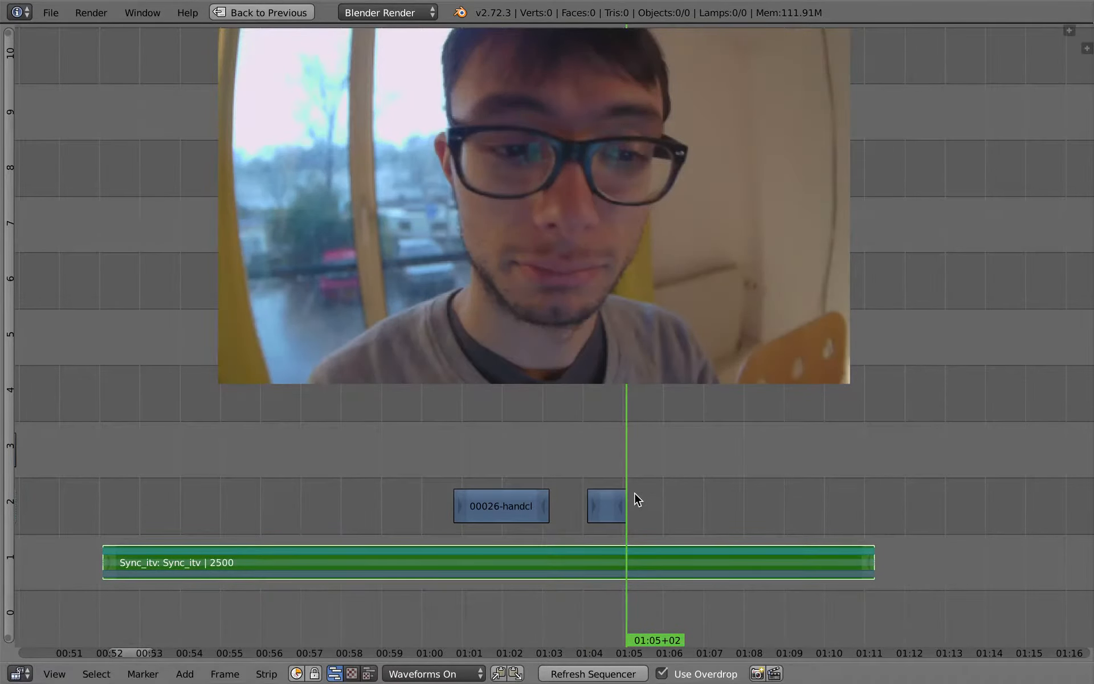
key("Page_Down")
key("Page_Up")
key("Page_Up")
key("Page_Down")
key("Page_Up")
key("Page_Up")
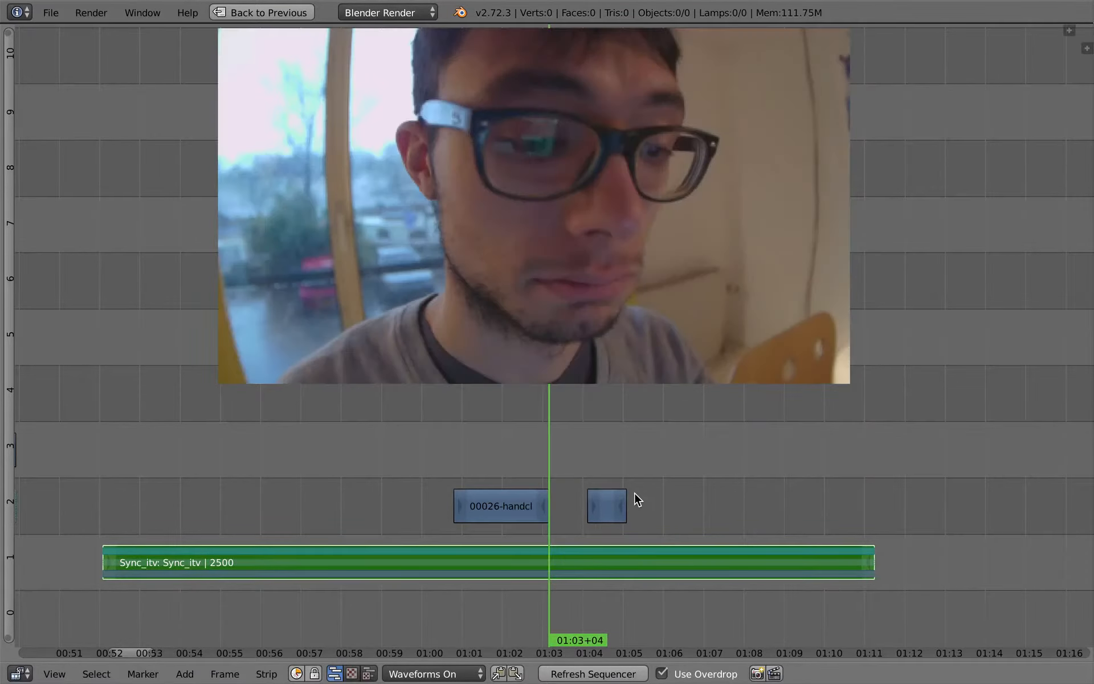
Cut the Sync_itv strip at the end of the second handcloseup insert, at 01:05+02.
key("Page_Up")
key("Page_Up")
key("Page_Down")
key("Page_Down")
key("Page_Down")
key("Page_Down")
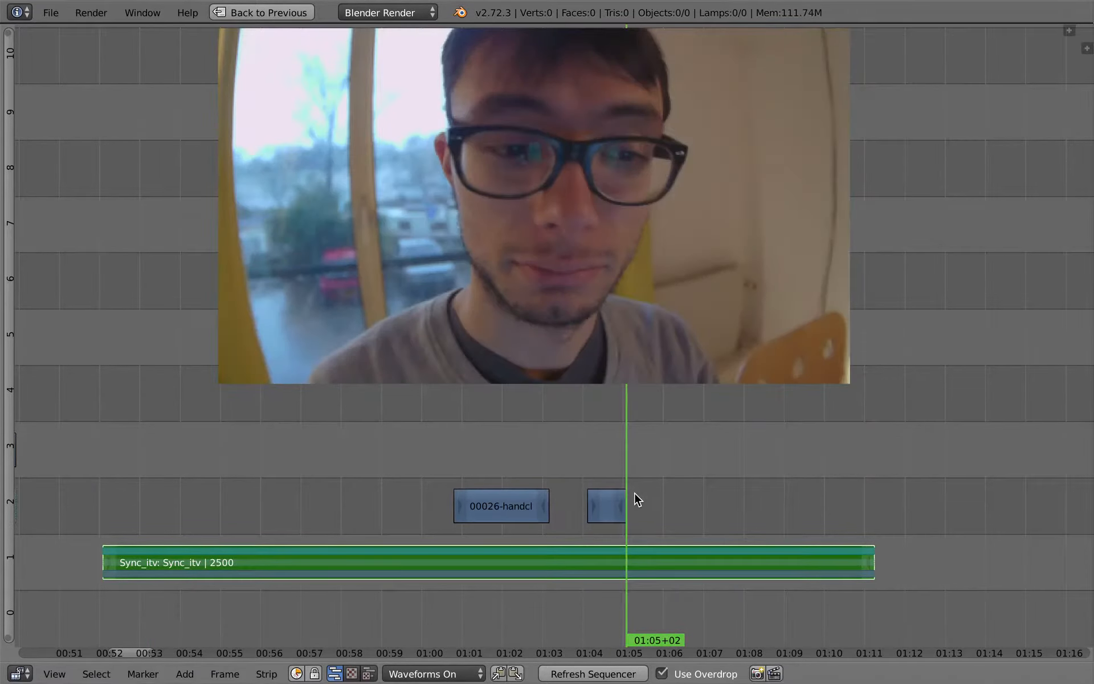
key("k")
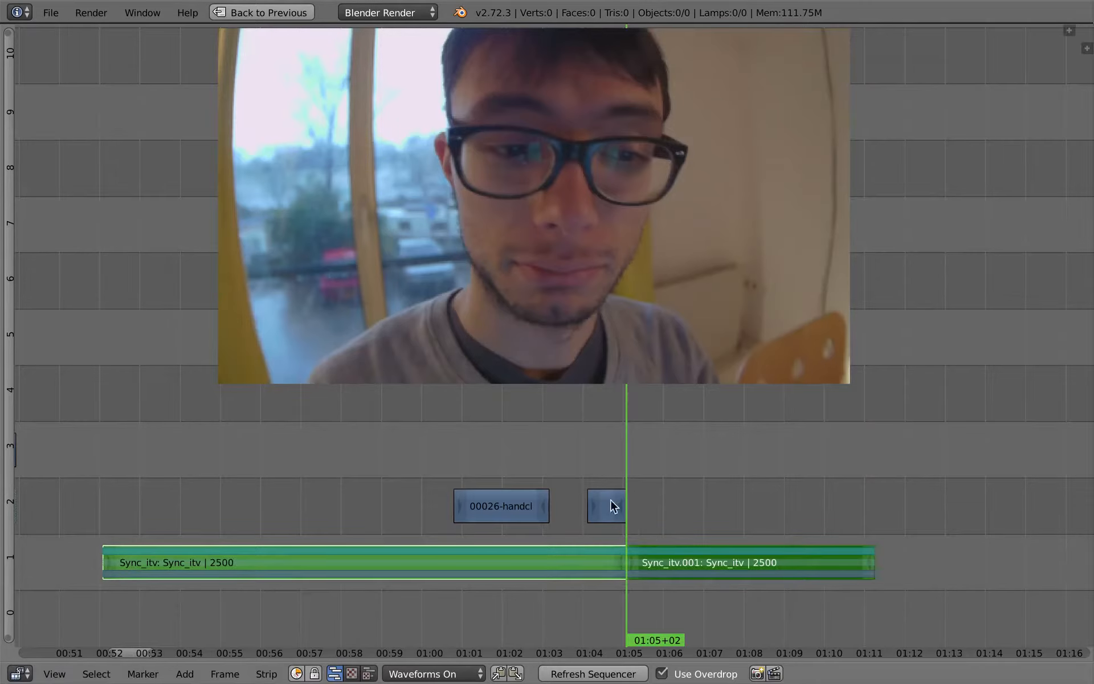
Place the playhead between the two handcloseup inserts at 01:03+10 and select every strip after it.
left_click_drag(608, 553, 570, 463)
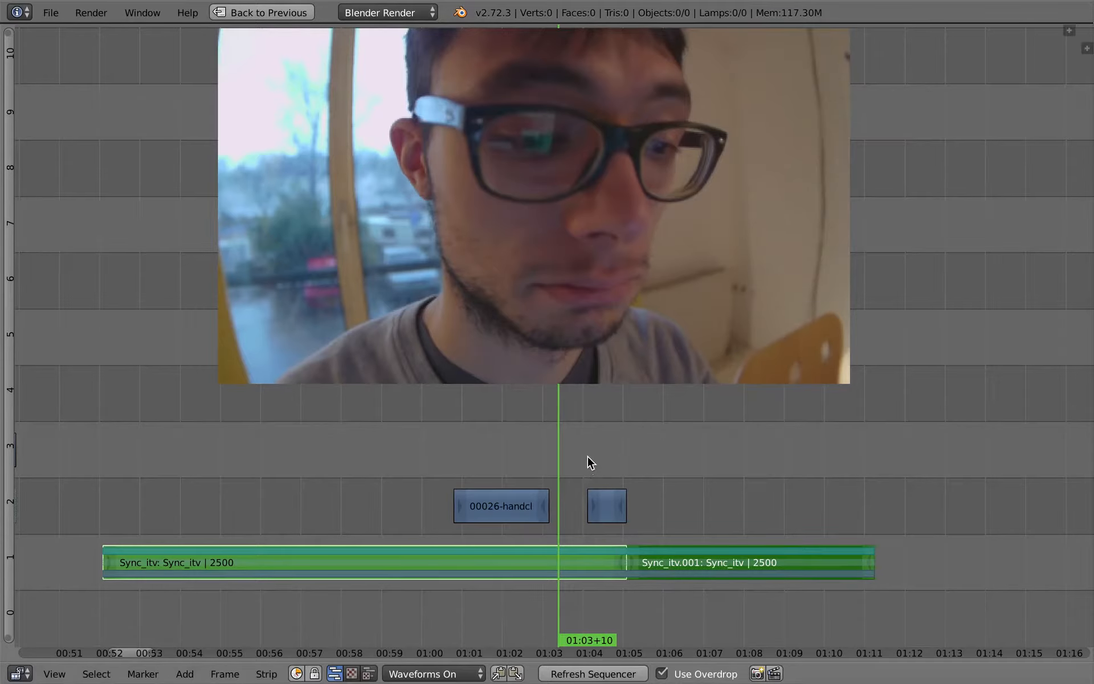
right_click(582, 430, "ctrl")
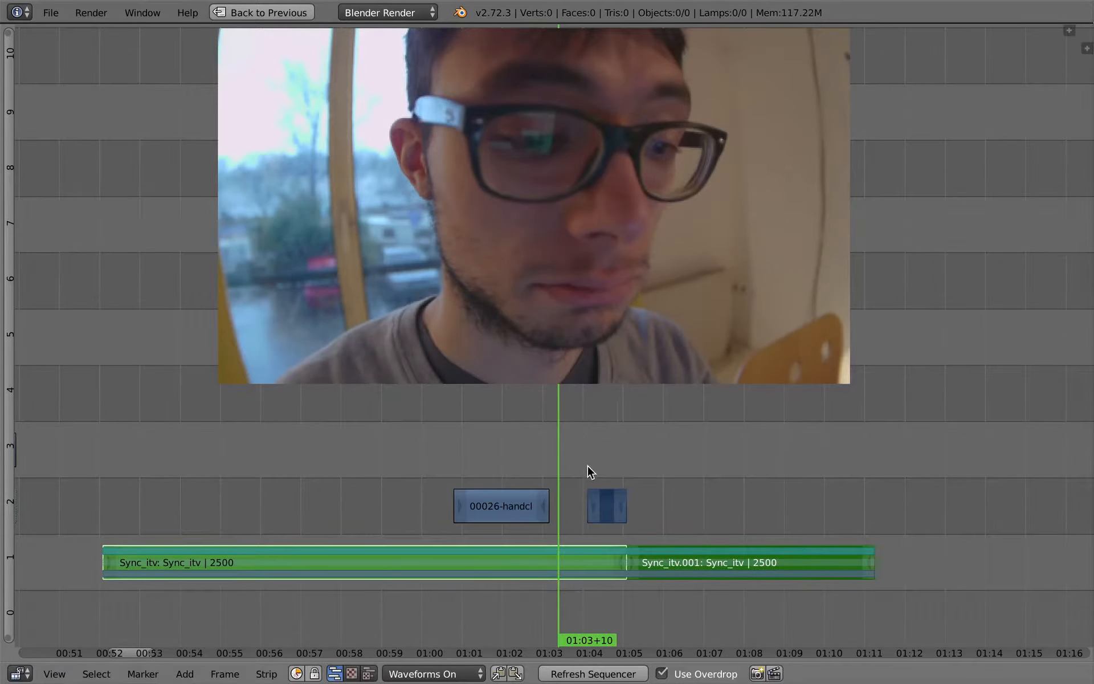
middle_click_drag(789, 489, 450, 547, "ctrl")
Clear the selection, box-select the strips that come after the cut interview, and try to slide them along the timeline.
key("b")
key("Escape")
key("a")
key("b")
left_click_drag(998, 239, 795, 523)
key("g")
left_click(631, 523)
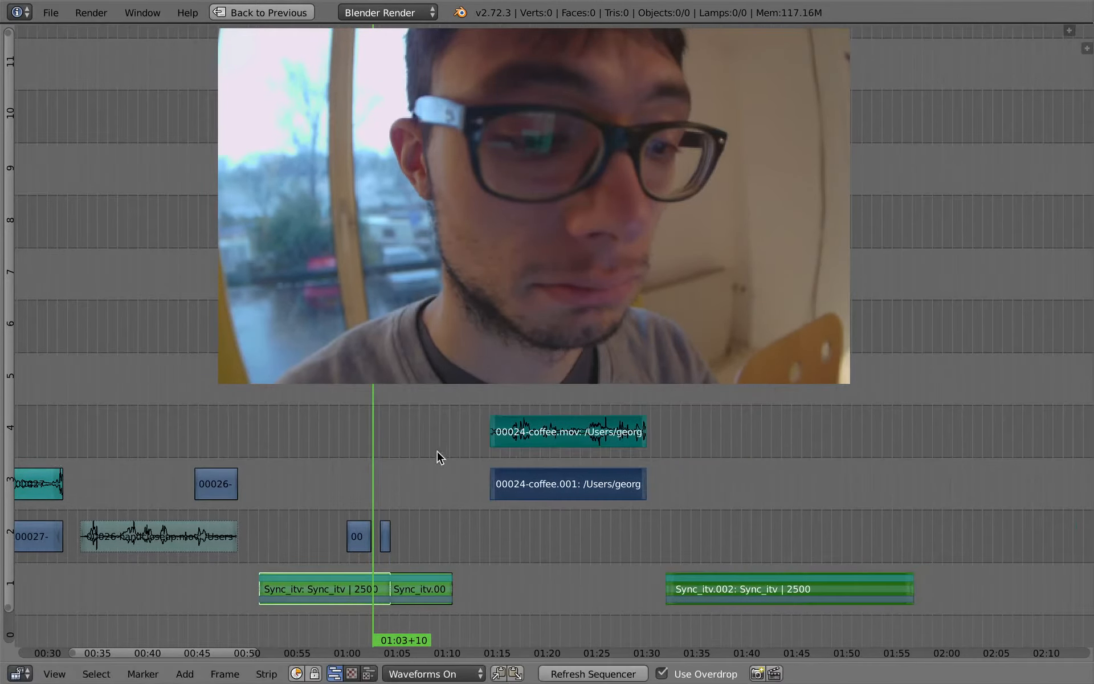
Select all strips after the playhead, including the coffee clip and remaining interview strips, and try to slide them in time.
right_click(380, 444, "ctrl")
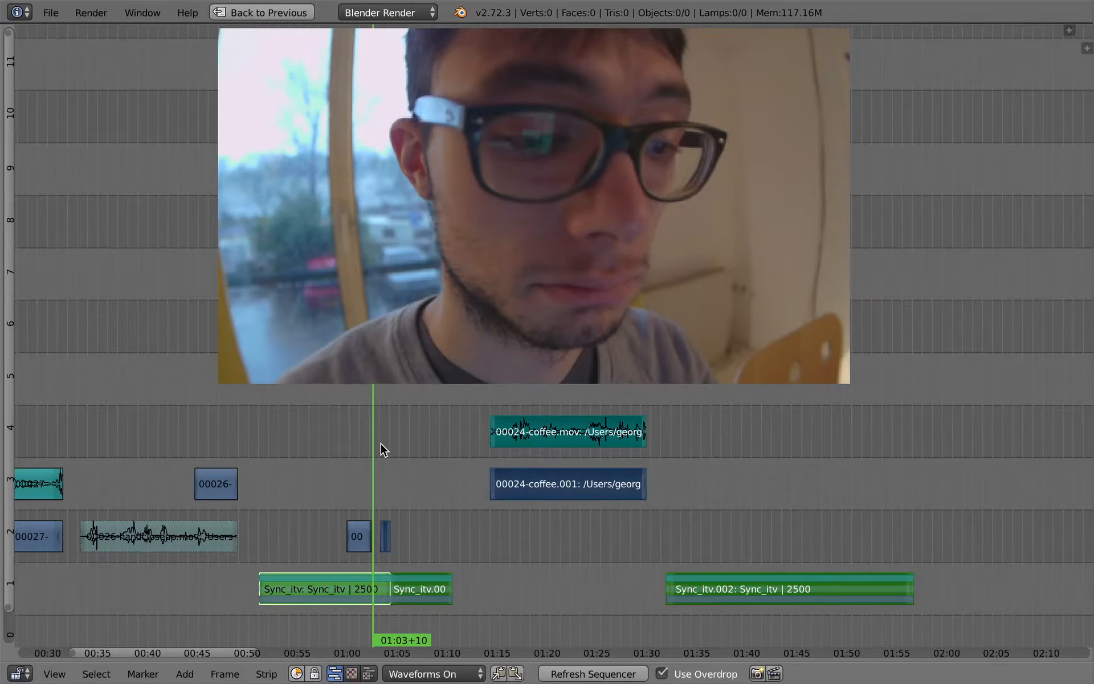
key("a")
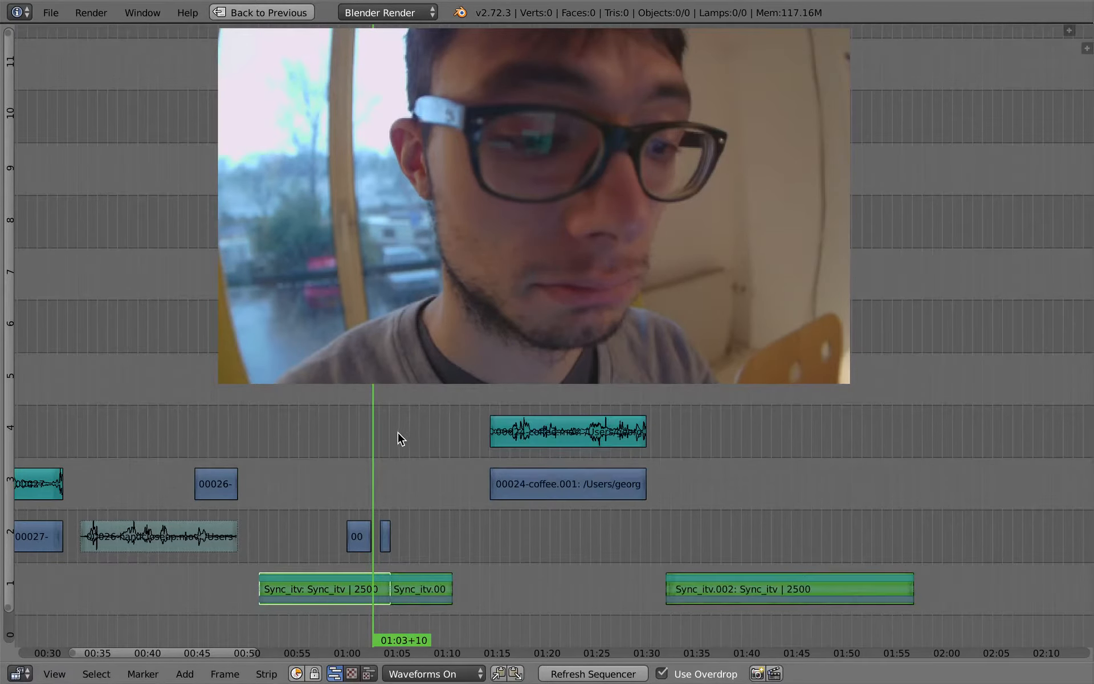
right_click(389, 428, "ctrl")
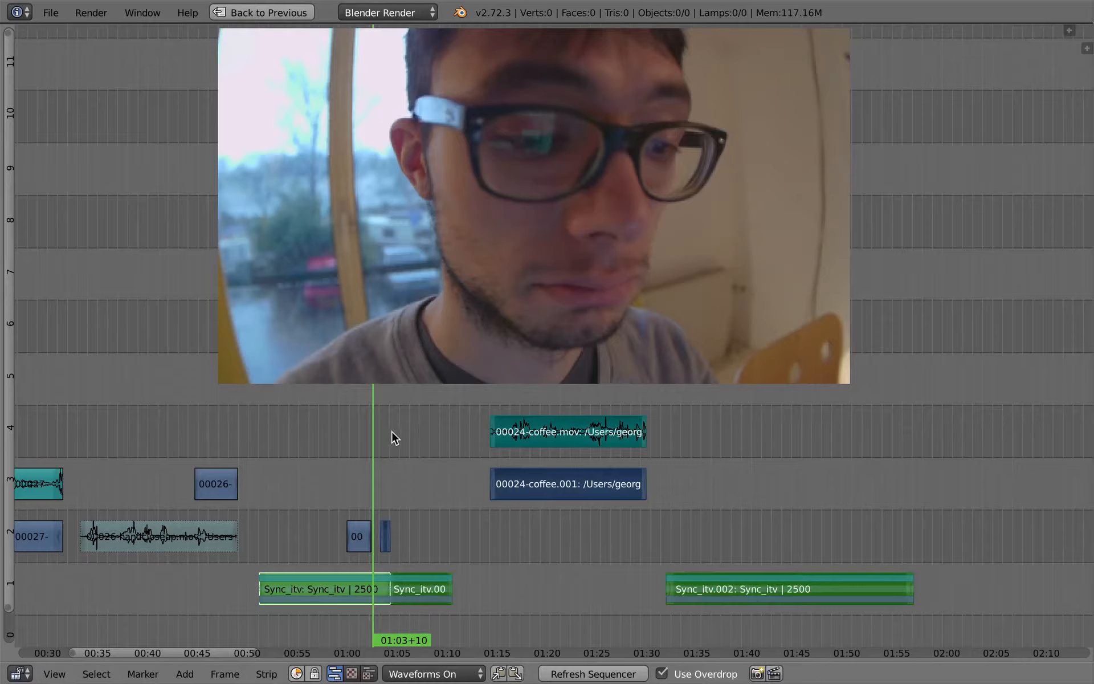
right_click(357, 445, "ctrl")
middle_click_drag(310, 480, 454, 464)
right_click(535, 430, "ctrl")
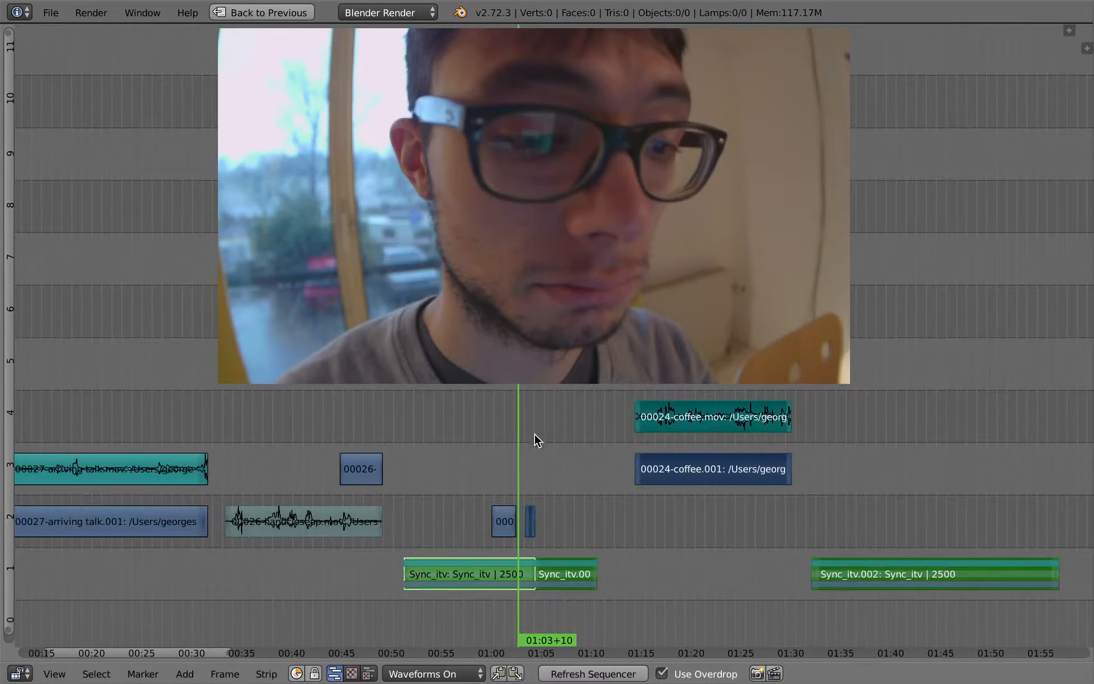
key("g")
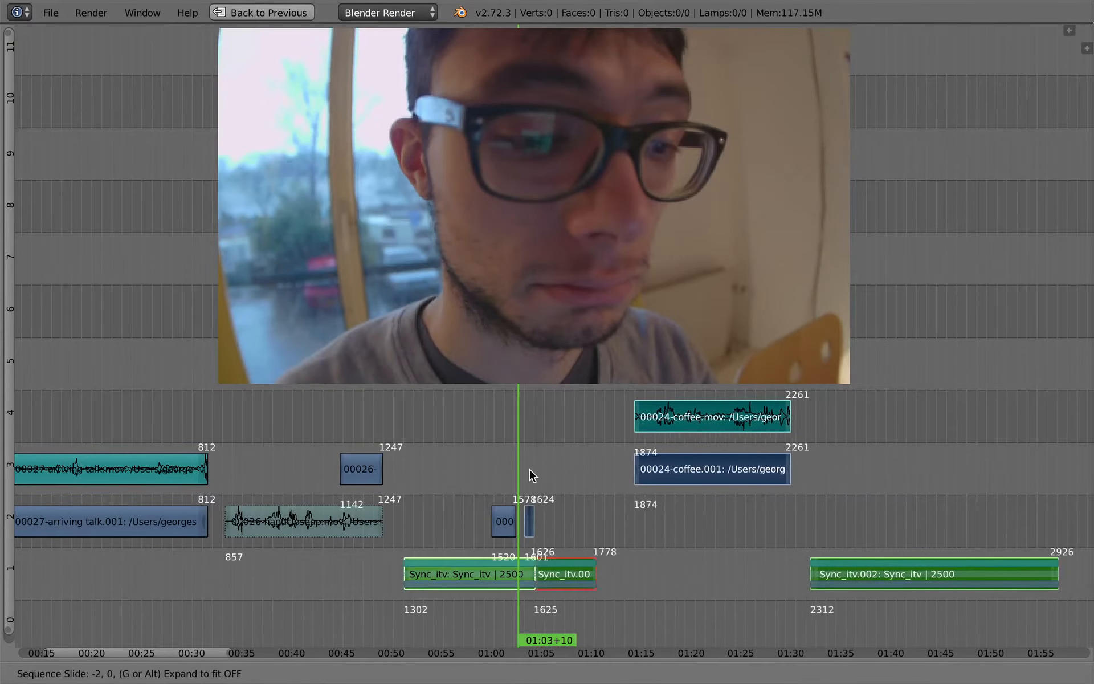
key("Escape")
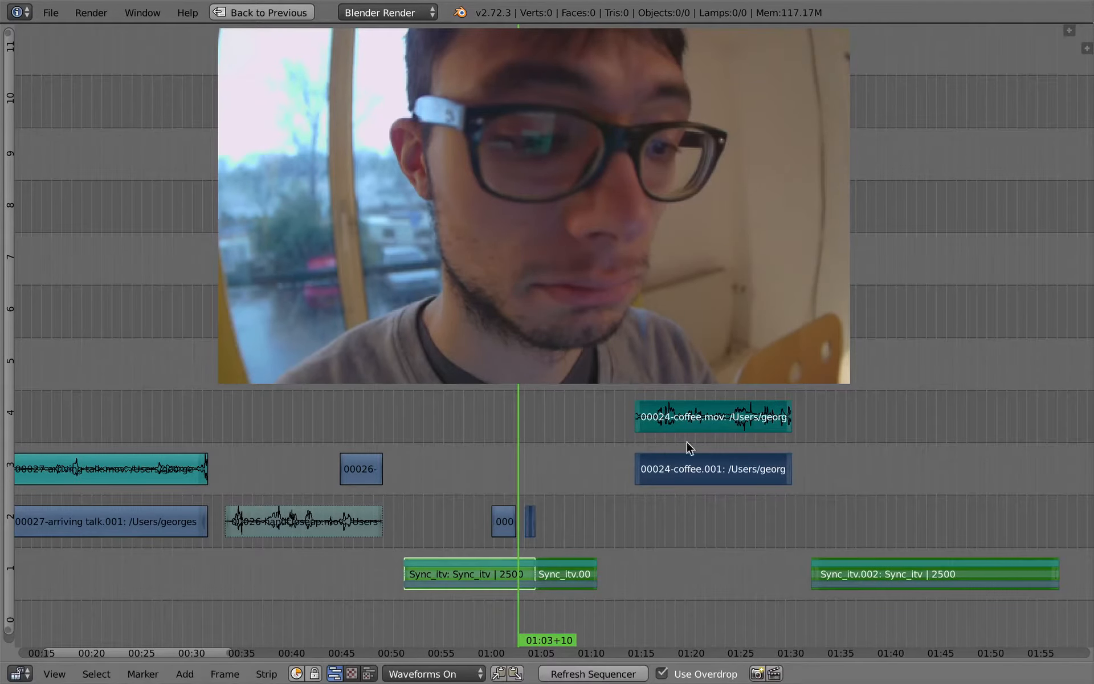
Try extending all selected strips from the playhead at 01:03+10, and try sliding only the strips after it.
middle_click_drag(568, 524, 556, 460, "ctrl")
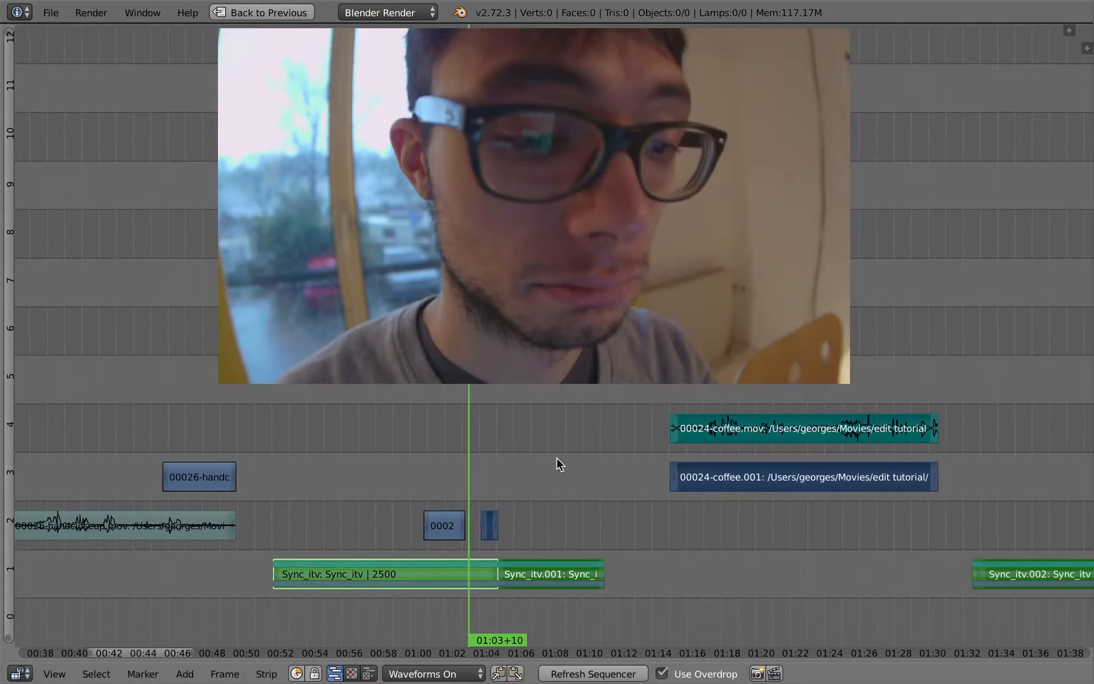
middle_click_drag(543, 507, 559, 513, "ctrl")
middle_click_drag(492, 492, 588, 467)
mouse_move(518, 527)
middle_mouse_down("ctrl")
mouse_move(556, 502)
mouse_move(543, 510)
mouse_move(533, 452)
mouse_move(509, 535)
middle_mouse_up("ctrl")
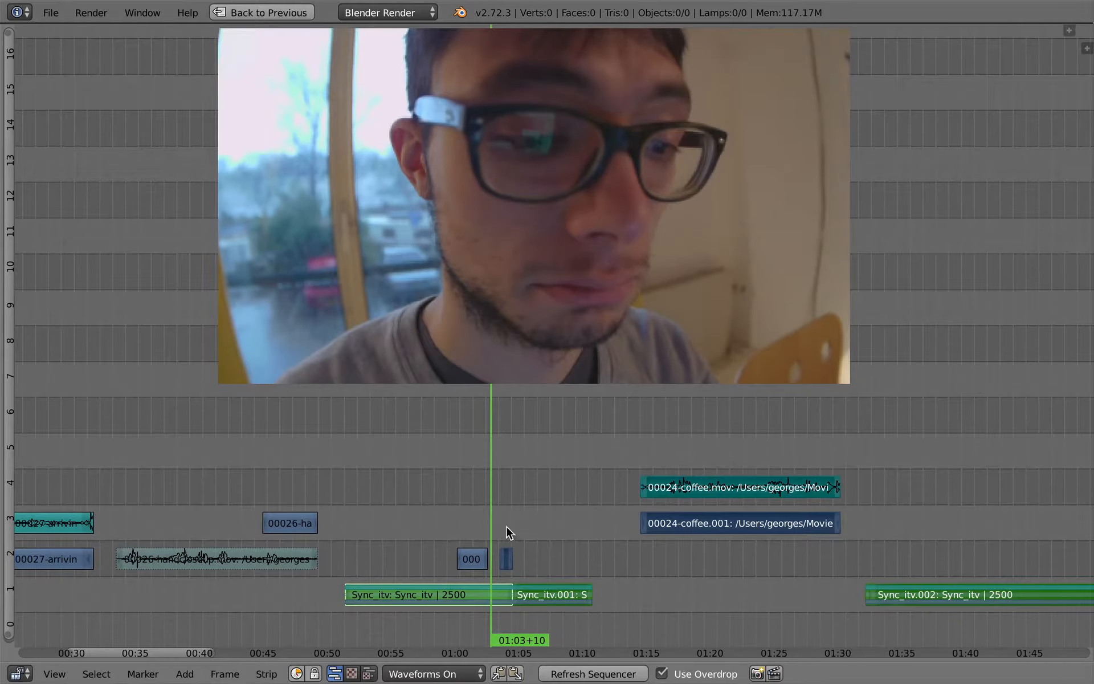
key("alt+h")
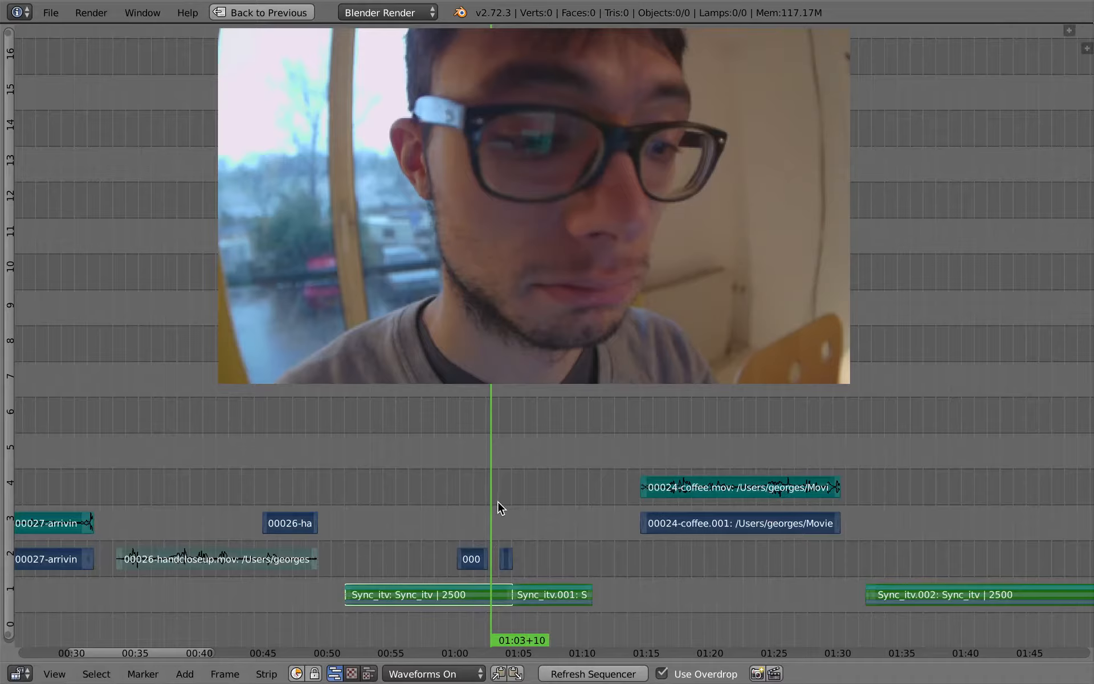
key("e")
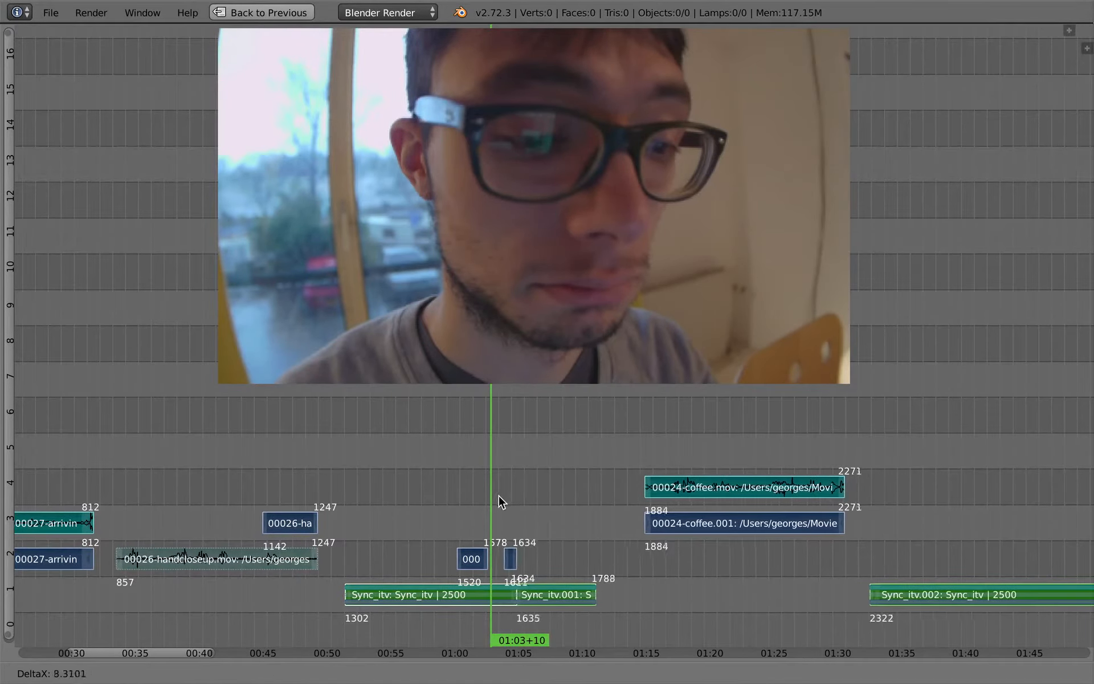
left_click(499, 497)
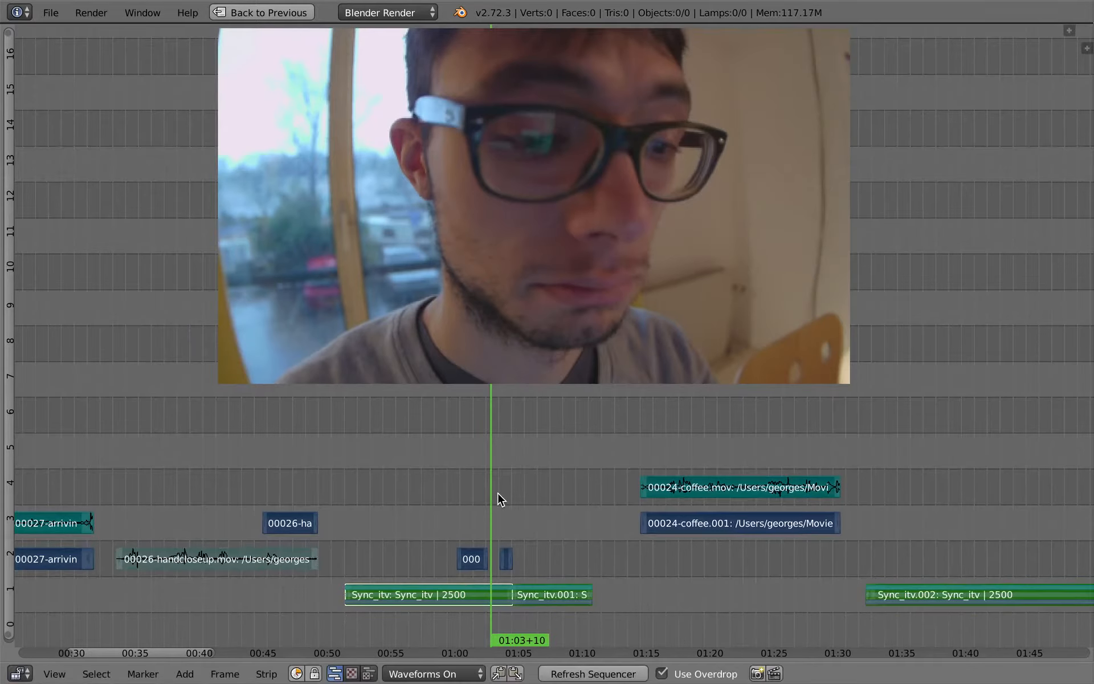
key("g")
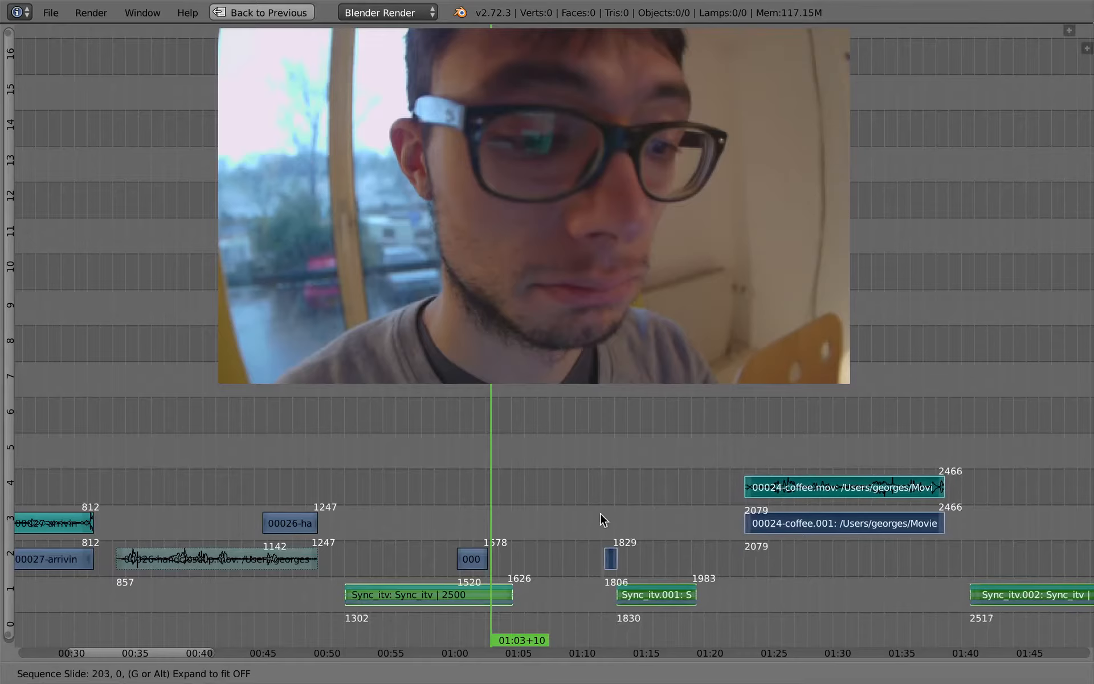
left_click(570, 494)
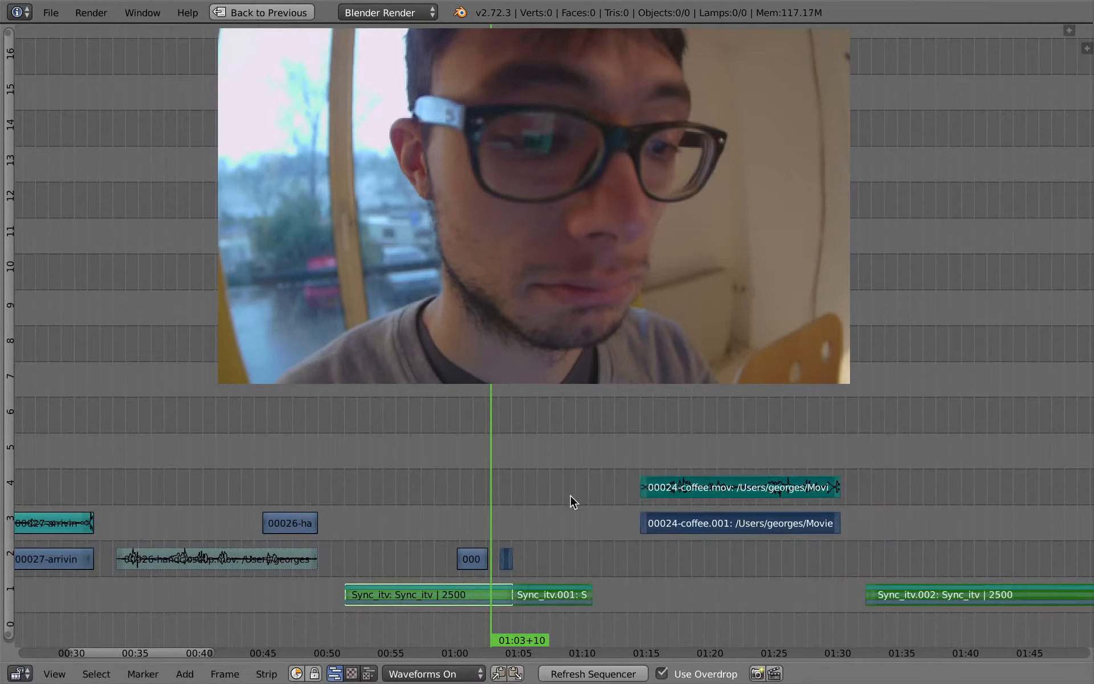
key("a")
key("a")
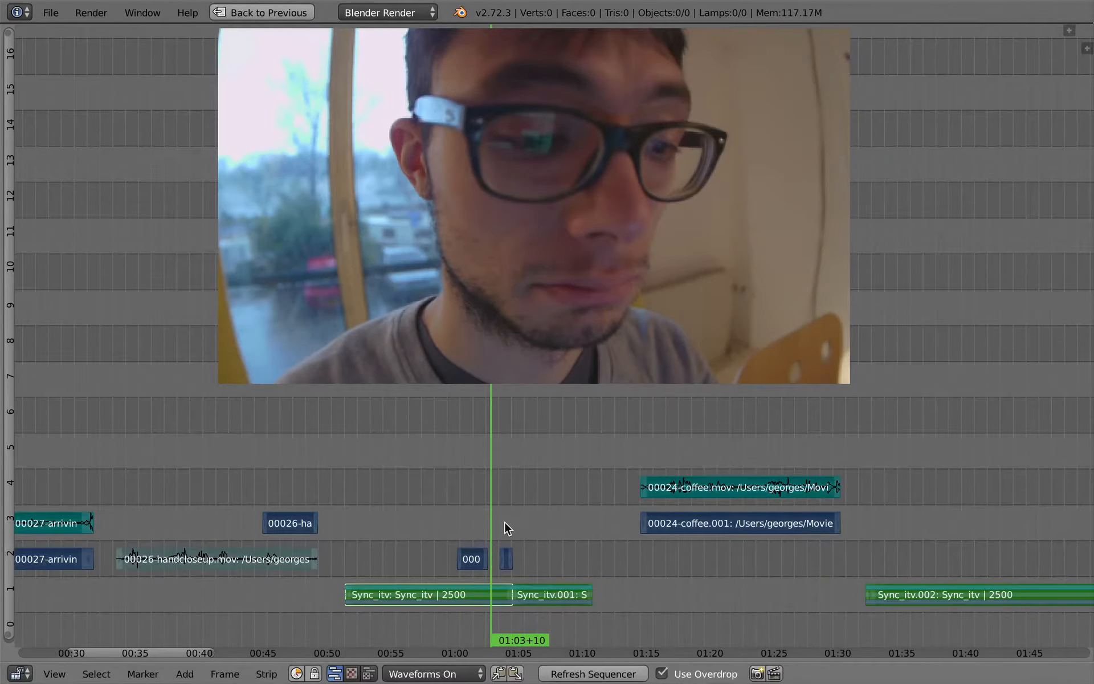
key("e")
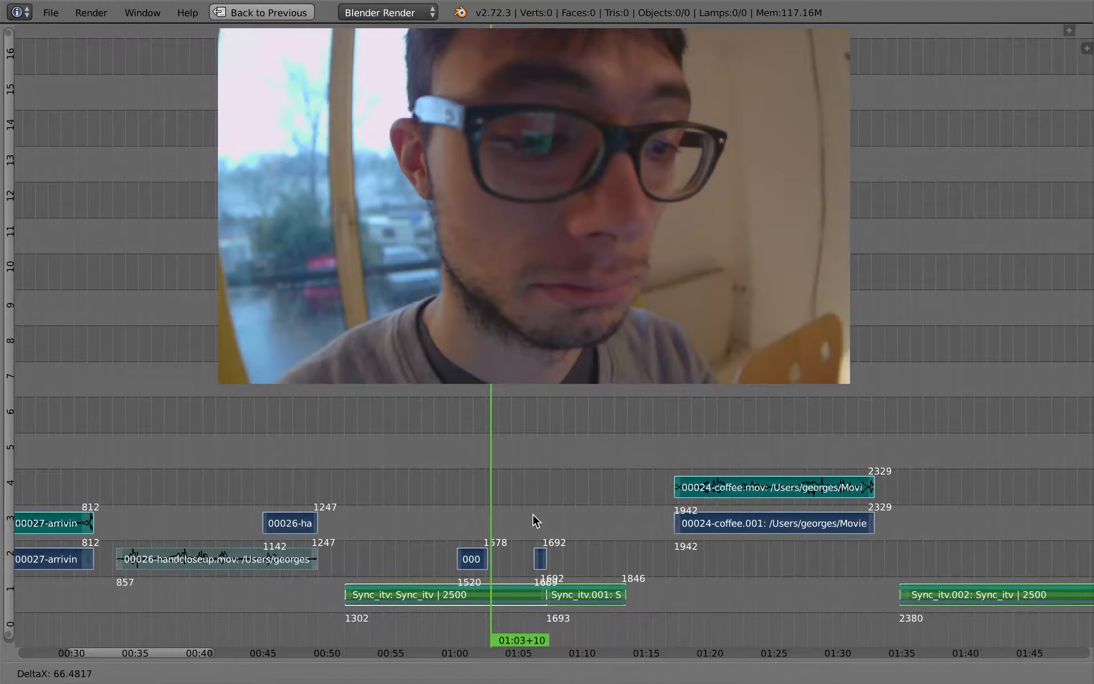
key("Escape")
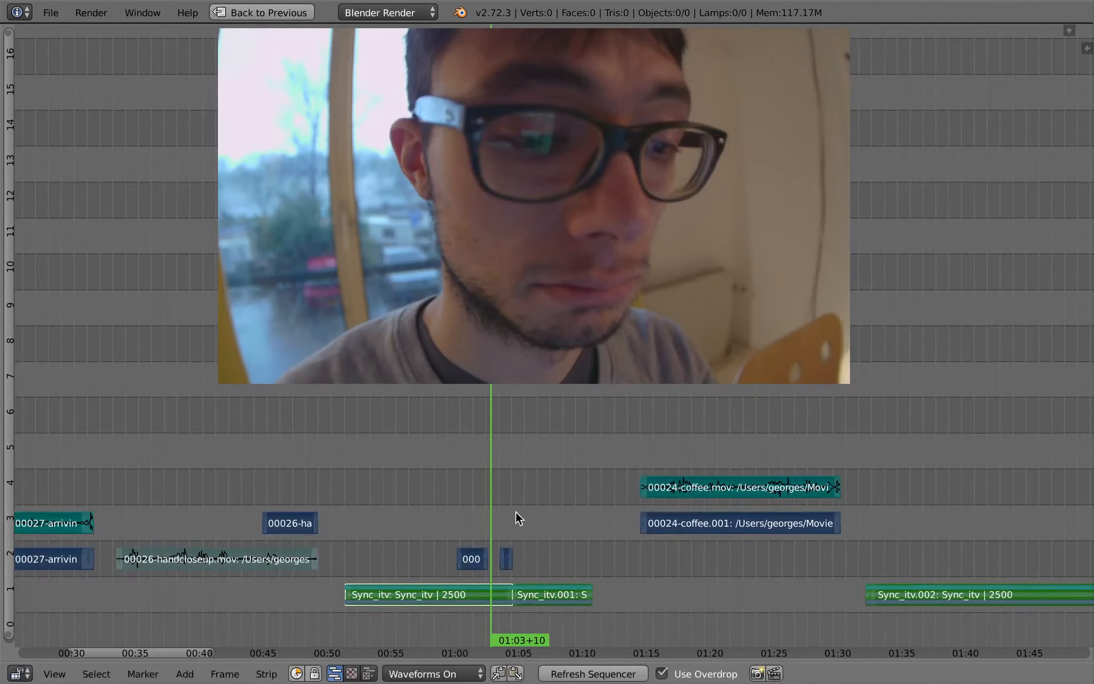
Select all strips that start after the playhead, leaving the earlier ones deselected.
key("a")
scroll(516, 524, "up", 2)
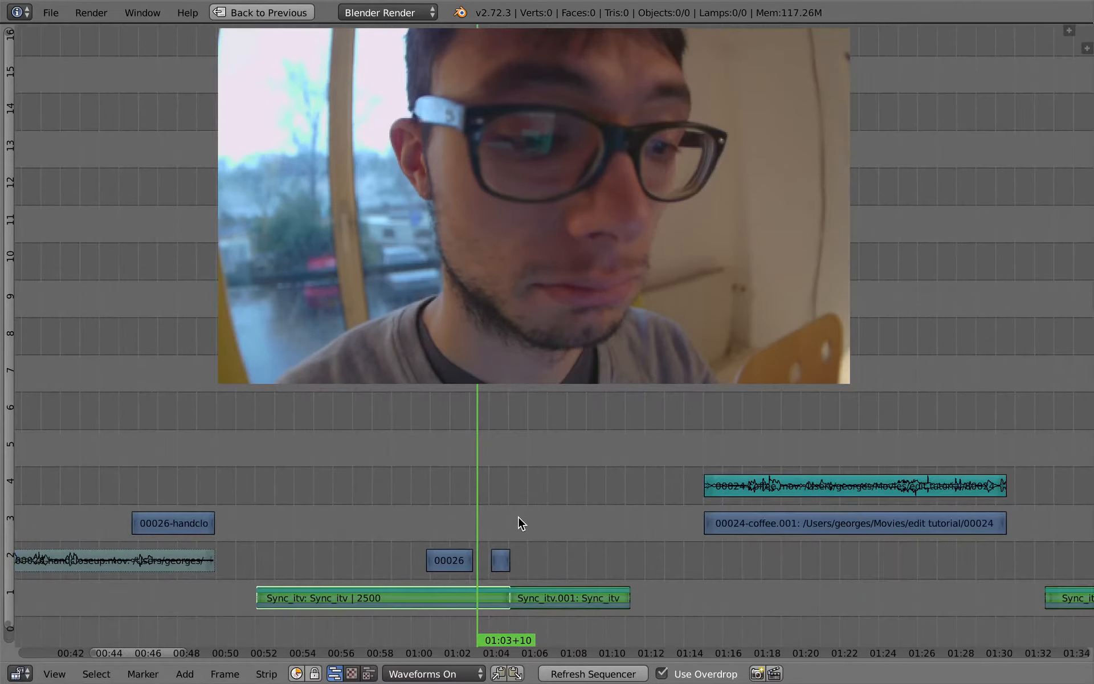
key("a")
key("a")
right_click(488, 490, "ctrl")
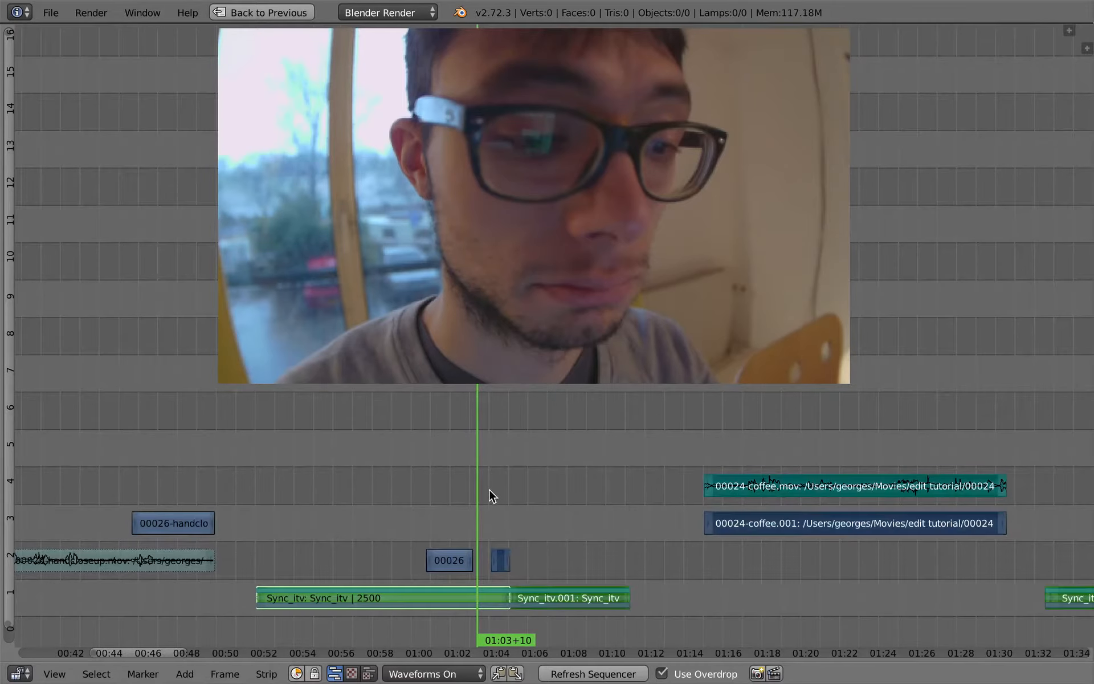
key("g")
key("Escape")
key("g")
left_click(500, 522)
key("g")
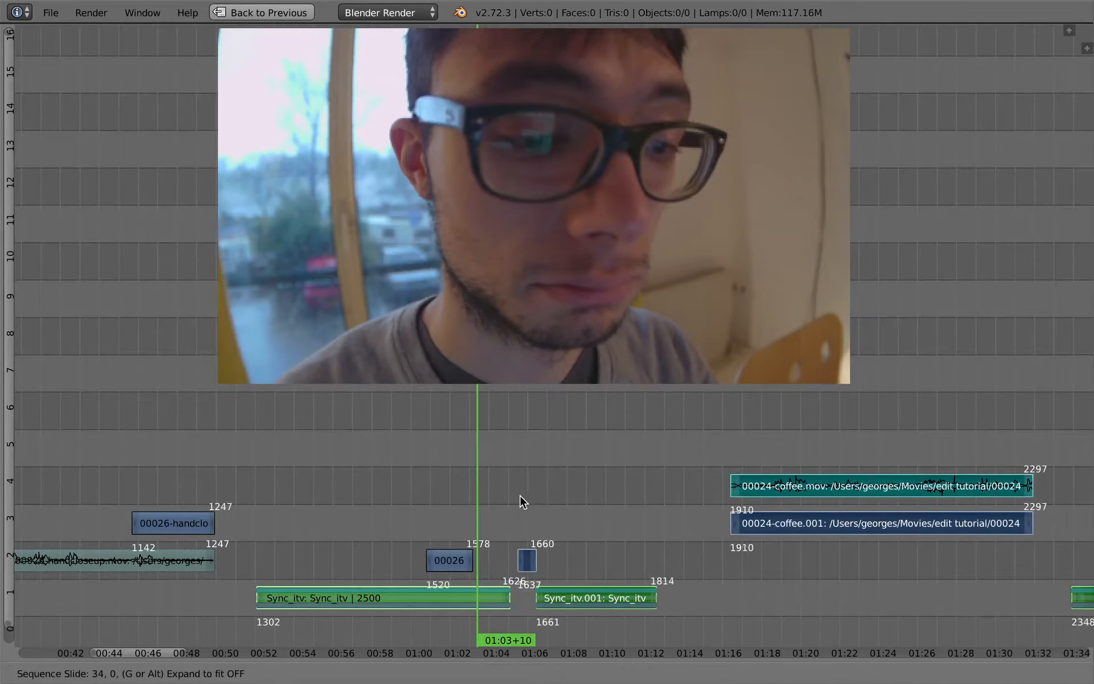
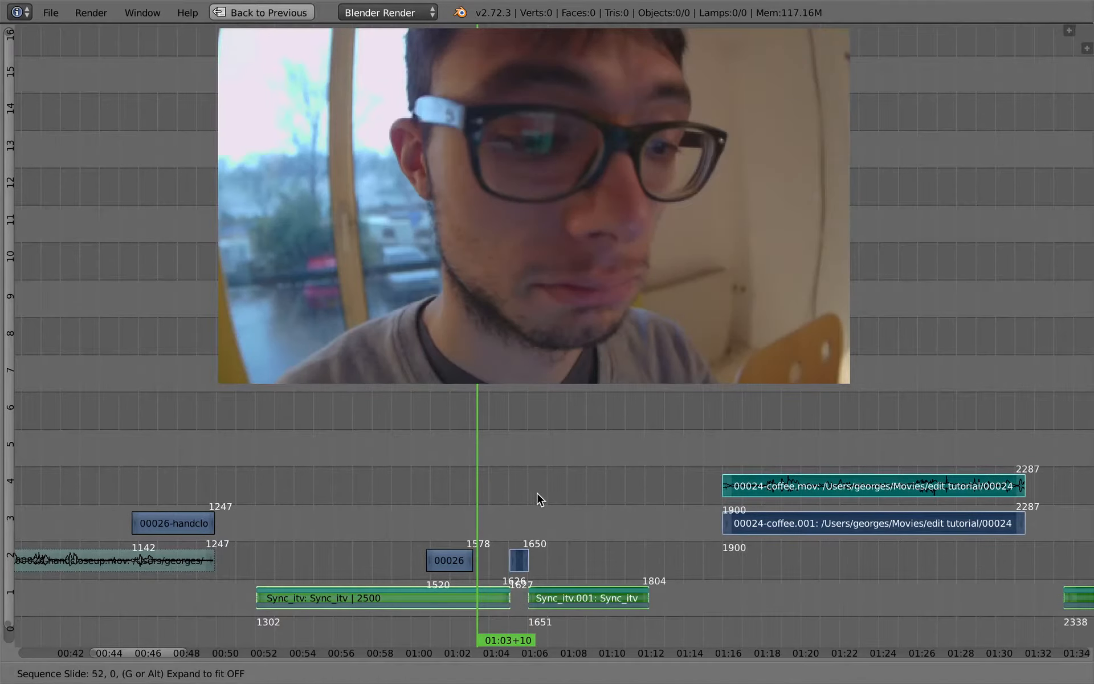
left_click(486, 529)
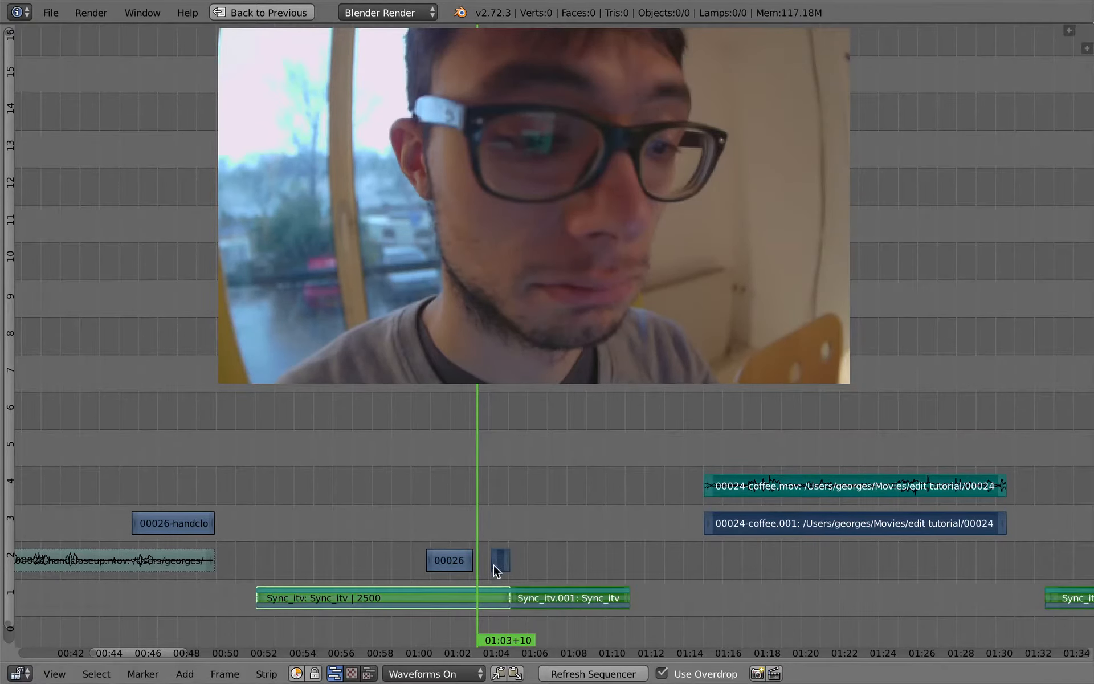
Slide the selected strips 24 frames later so the short channel 2 strip starts at frame 1627, right after Sync_itv ends.
key("g")
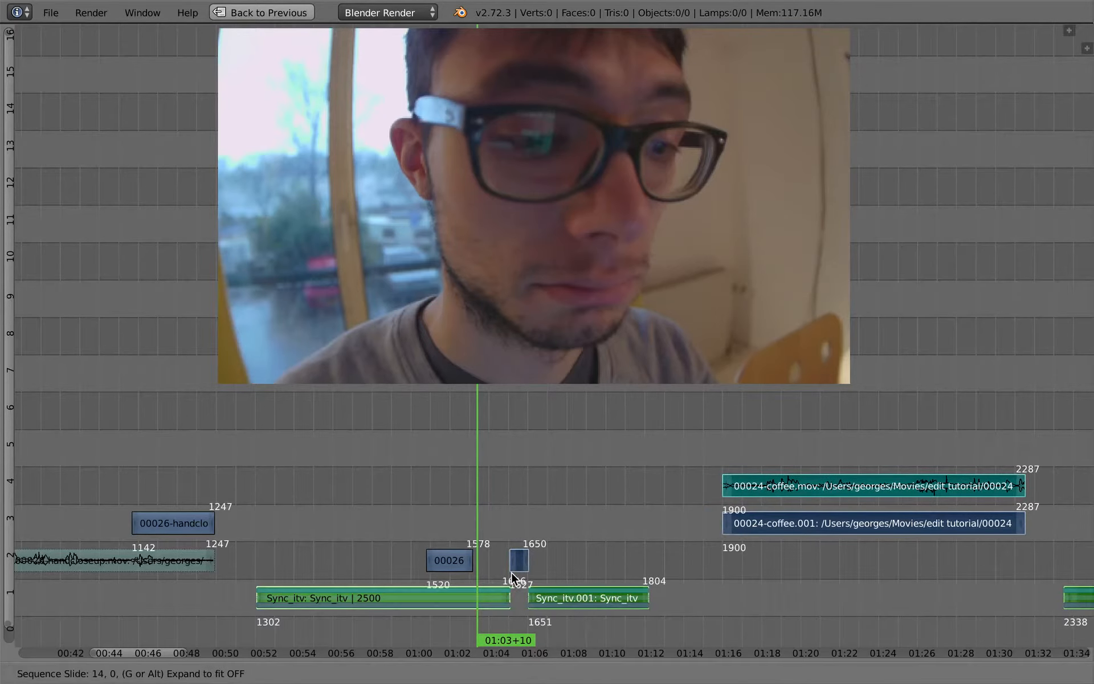
left_click(512, 573)
middle_click_drag(521, 575, 500, 521, "ctrl")
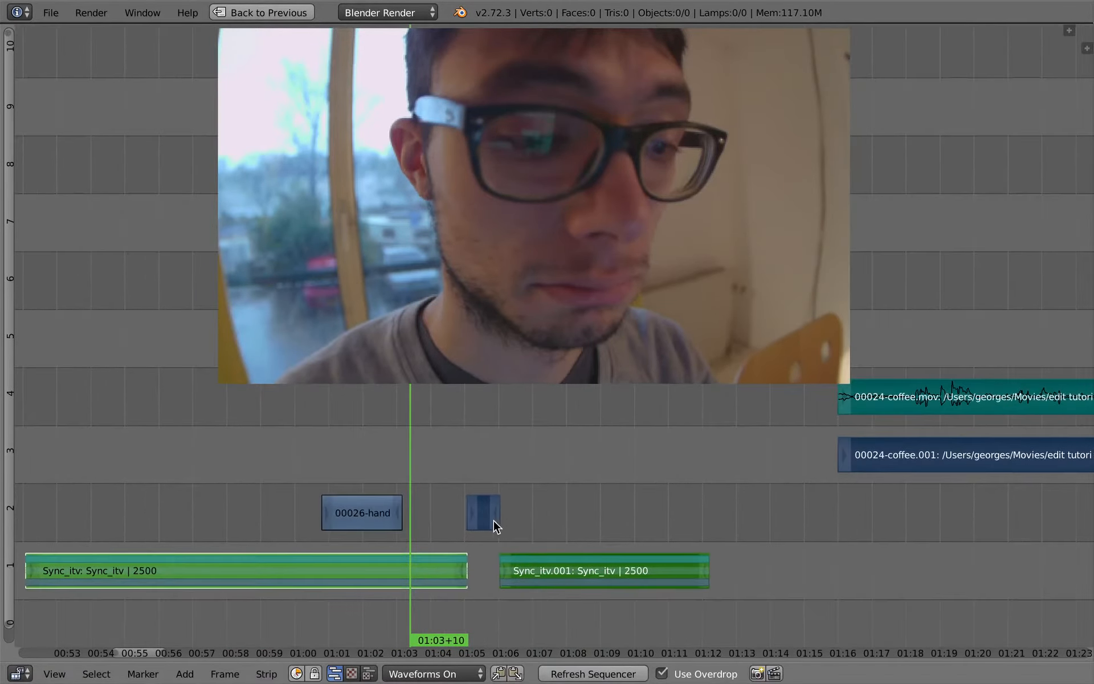
Play back the edit from 01:02+10 across the gap after Sync_itv, and replay it up to about 01:04+09.
left_click_drag(460, 500, 376, 467)
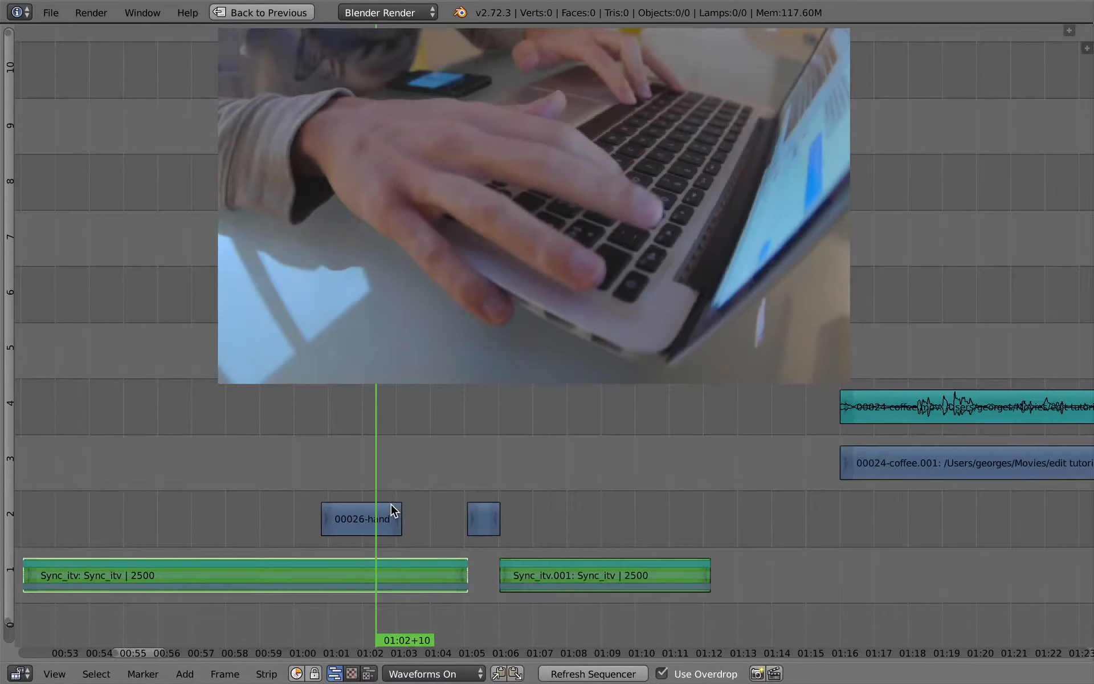
key("alt+a")
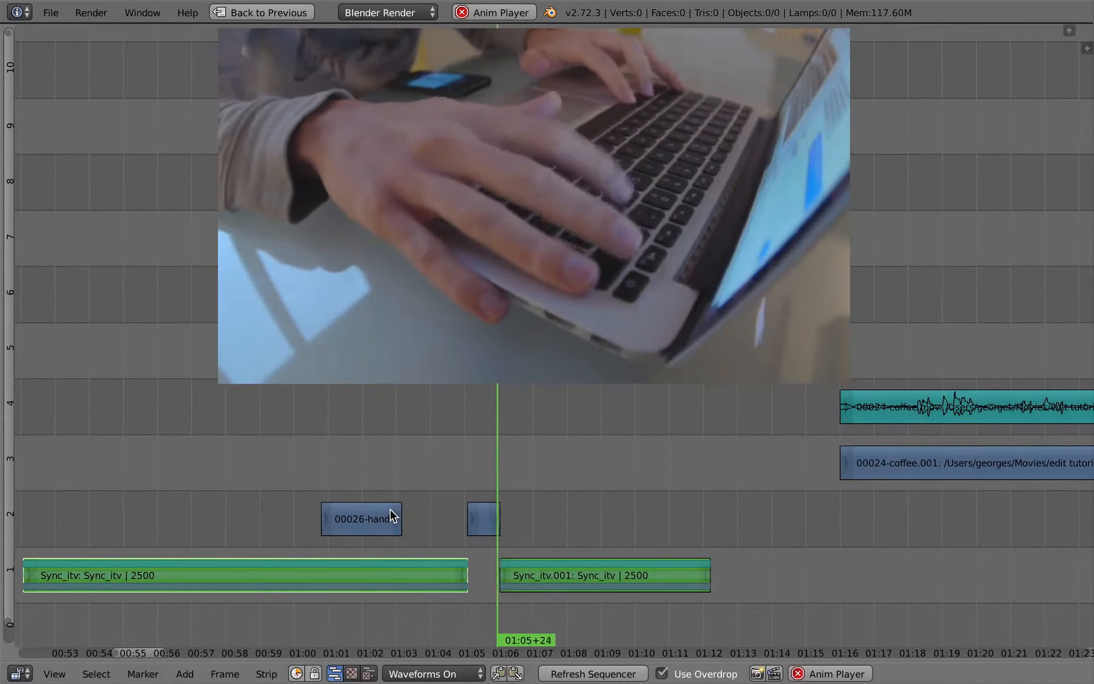
key("alt+a")
left_click(415, 468)
key("alt+a")
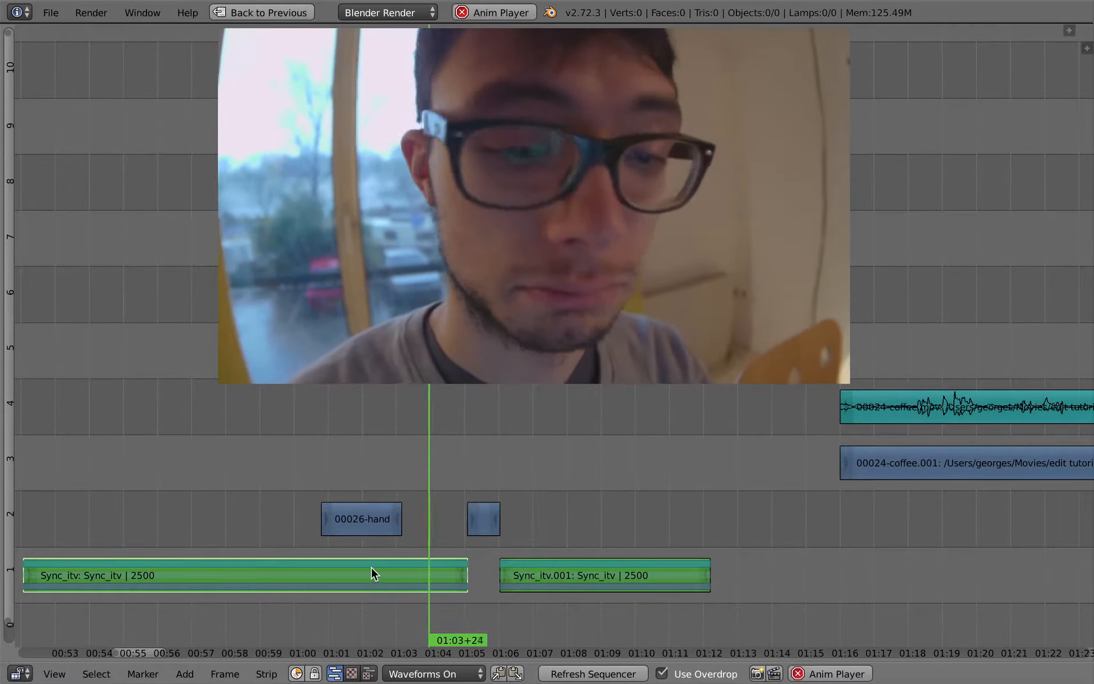
key("alt+a")
right_click(570, 571)
key("g")
key("Escape")
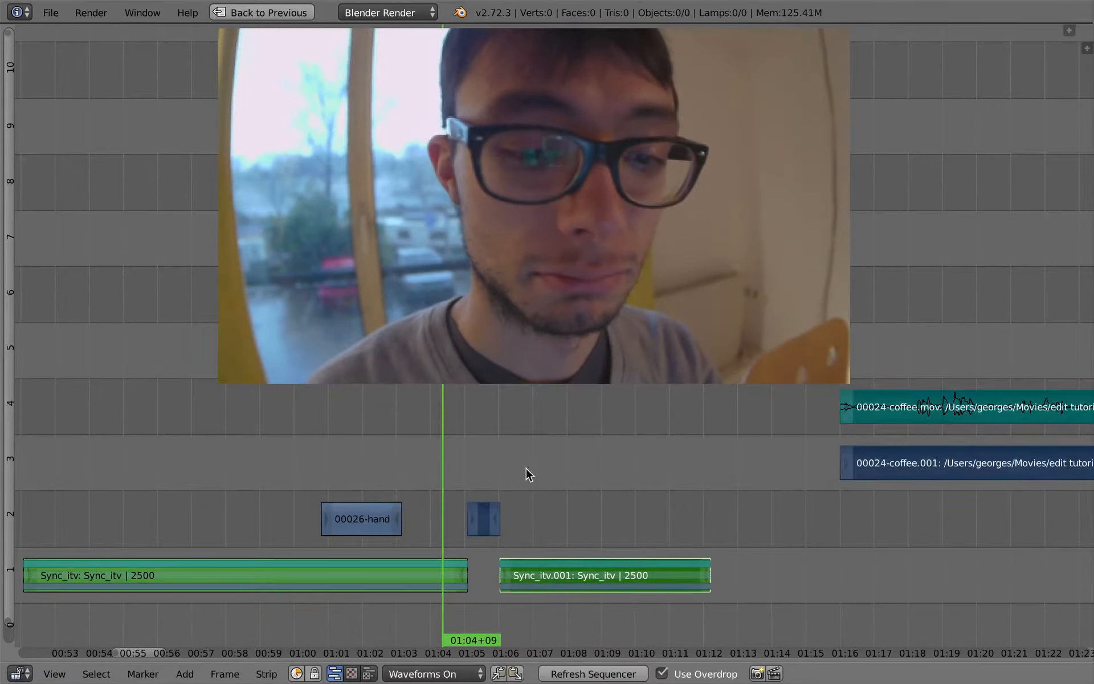
Slide the strips after the playhead 8 frames earlier and close the gap between Sync_itv and Sync_itv.001, ending Sync_itv at frame 1633.
right_click(467, 473, "ctrl")
key("g")
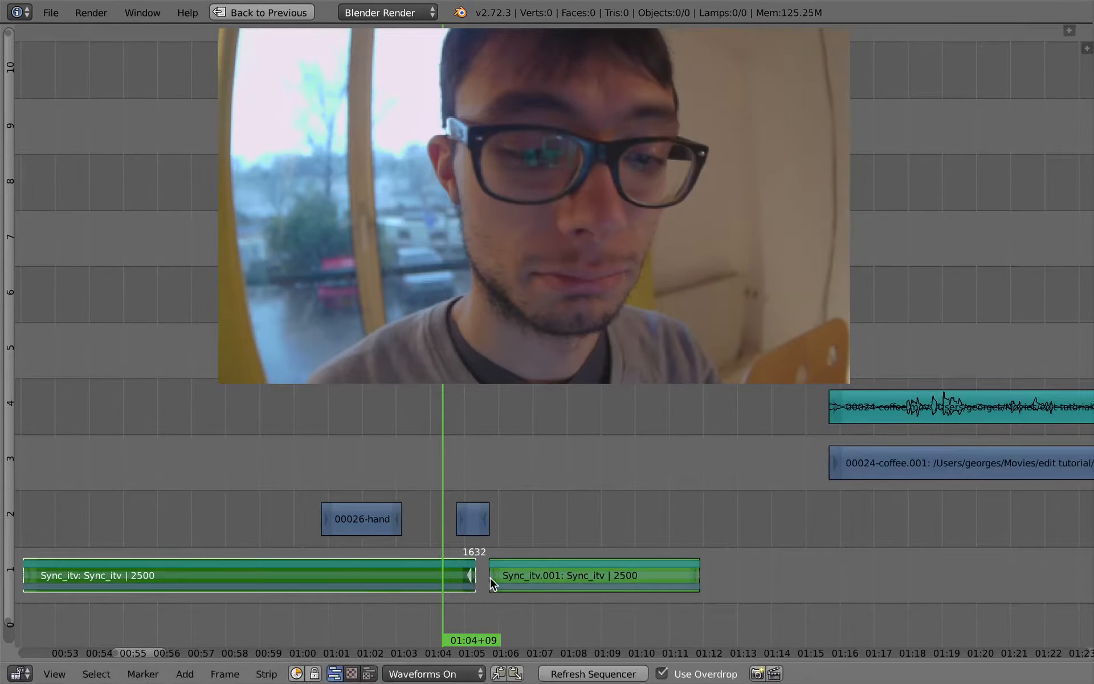
left_click(477, 577)
right_click(472, 574)
key("g")
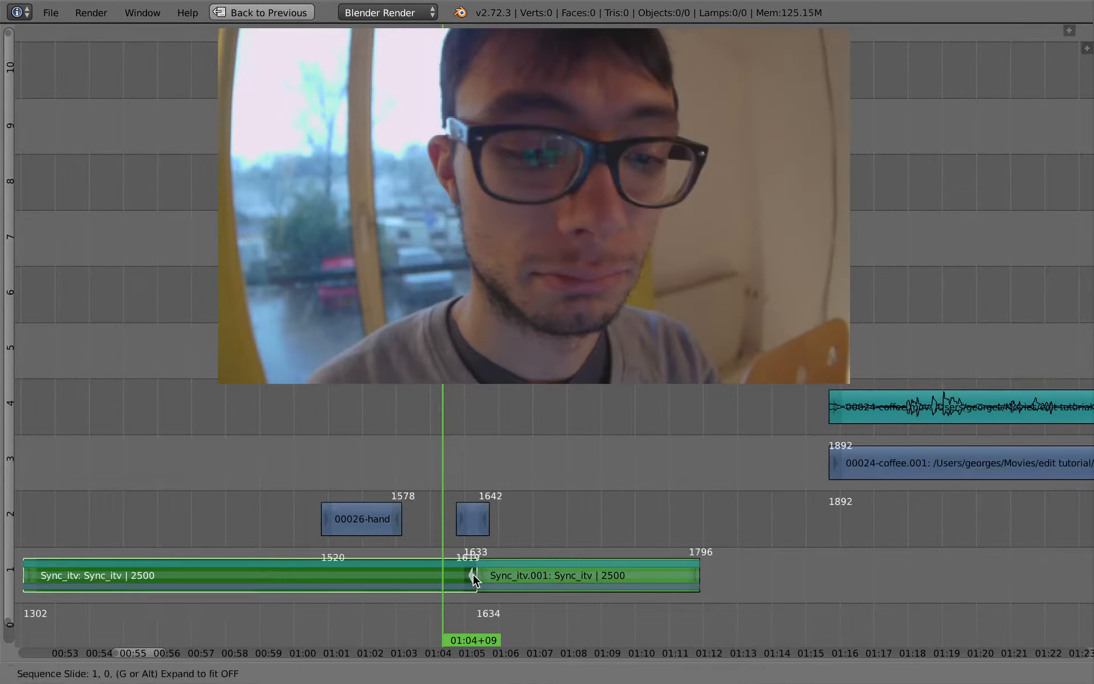
left_click(477, 579)
Play back the joined section and move the short channel 2 strip 4 frames earlier to start at frame 1615.
key("alt+a")
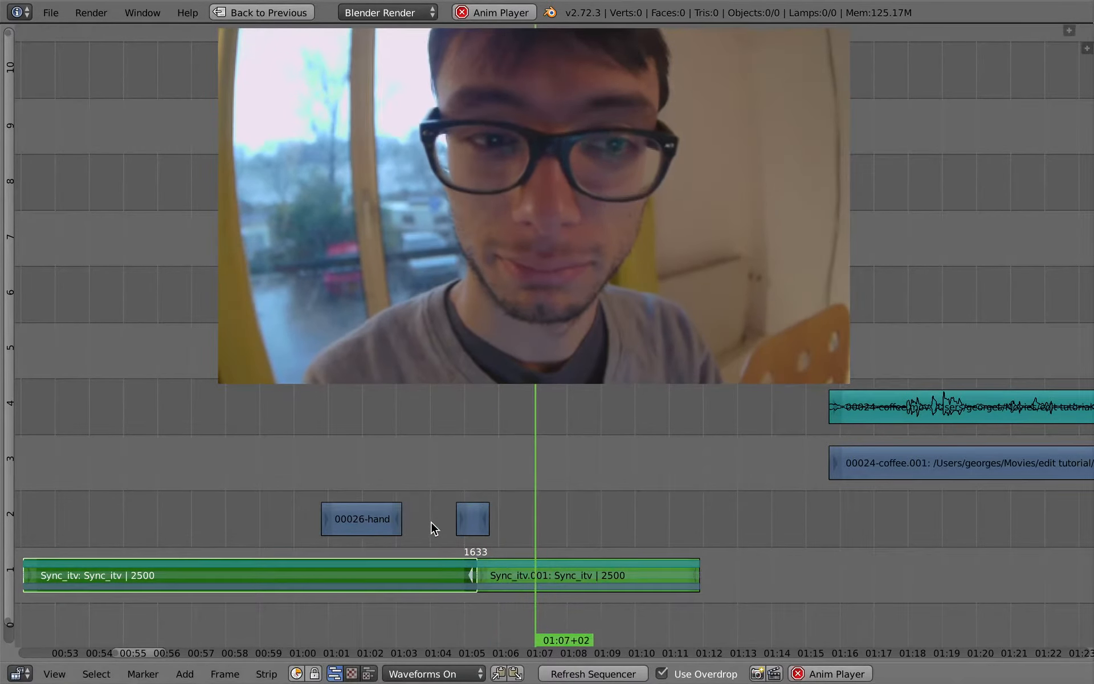
left_click(404, 519)
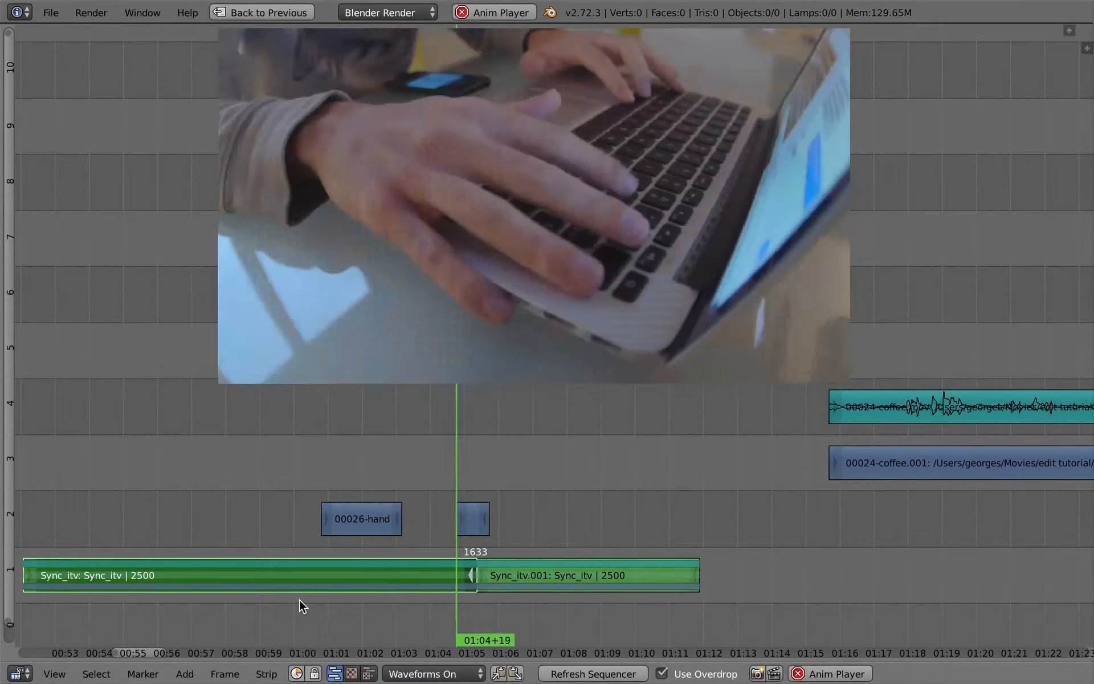
key("alt+a")
right_click(471, 517)
key("g")
left_click(469, 518)
key("g")
left_click(465, 519)
Play back the section containing the short channel 2 strip and continue through Sync_itv.001 to about 01:09.
left_click(430, 519)
key("alt+a")
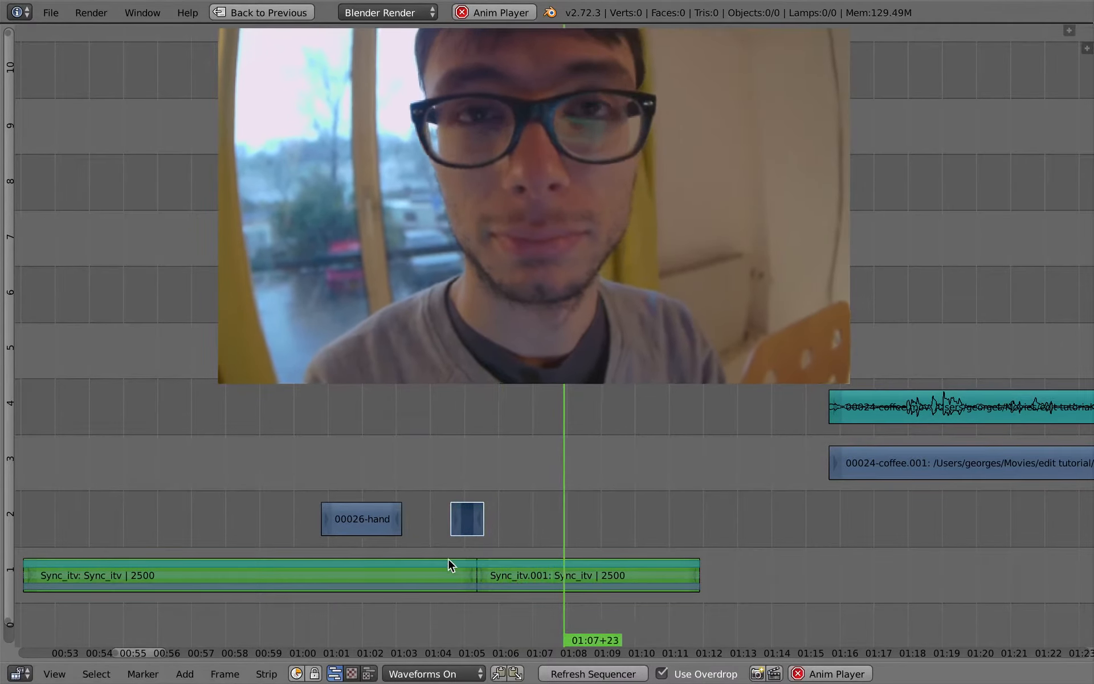
key("alt+a")
key("alt+a")
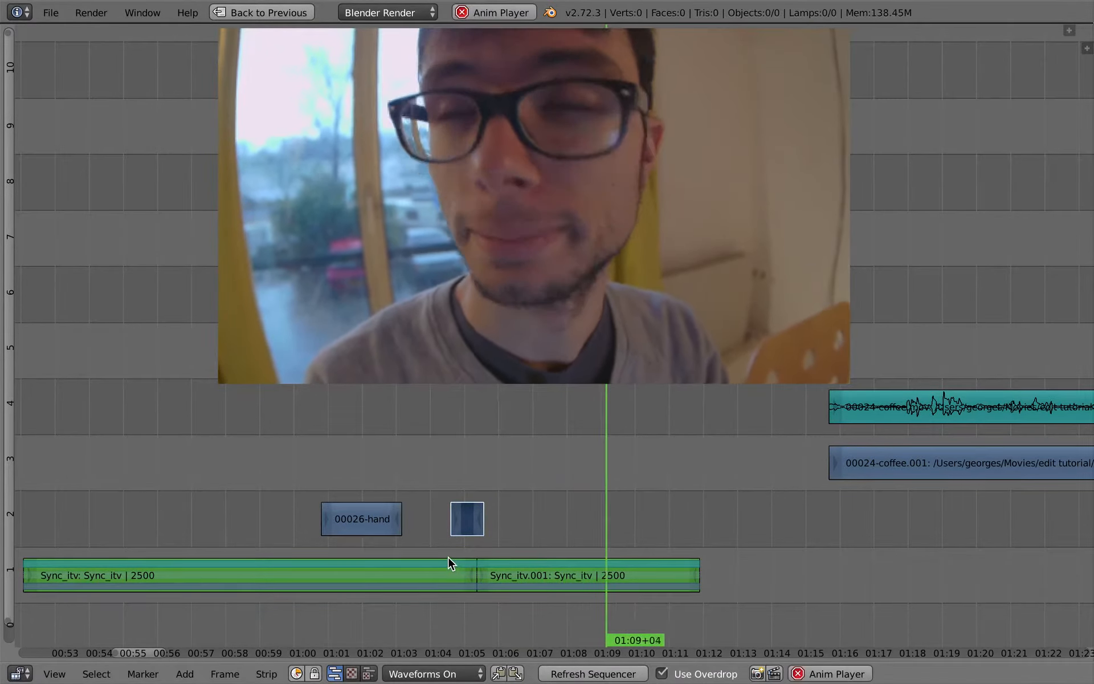
key("alt+a")
Cut Sync_itv.001 at 01:09+16.
left_click_drag(629, 509, 623, 536)
right_click(693, 576)
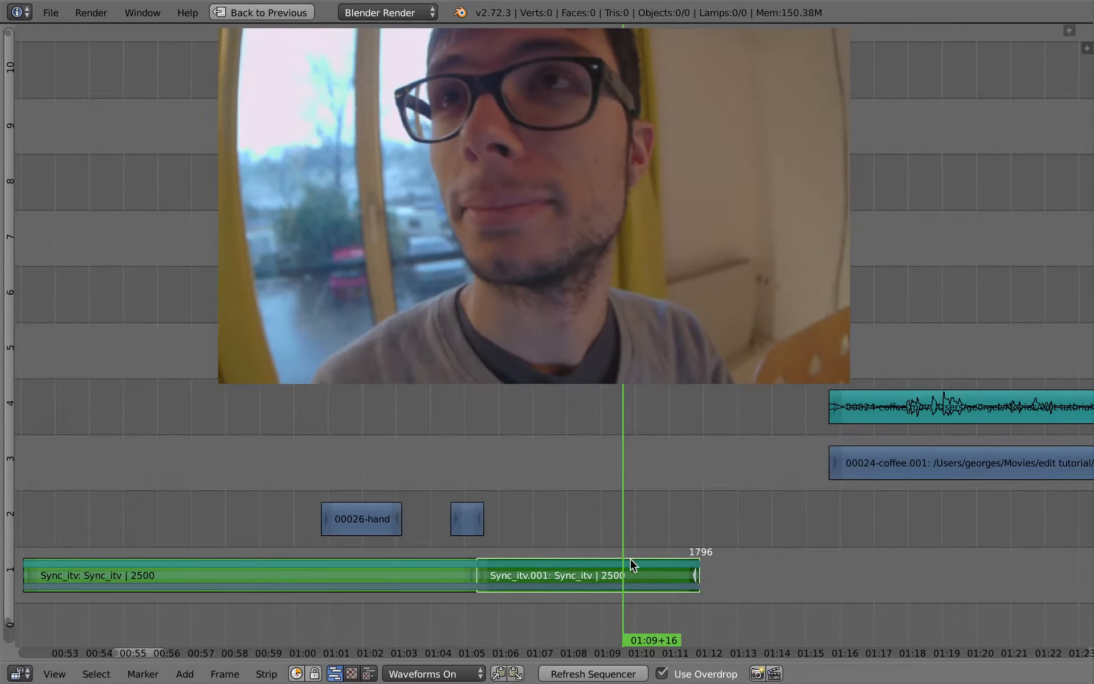
middle_click_drag(641, 531, 625, 552, "ctrl")
Scrub through the 00024-coffee footage and move its video and sound strips later to start at frame 2127.
left_click_drag(852, 485, 928, 490)
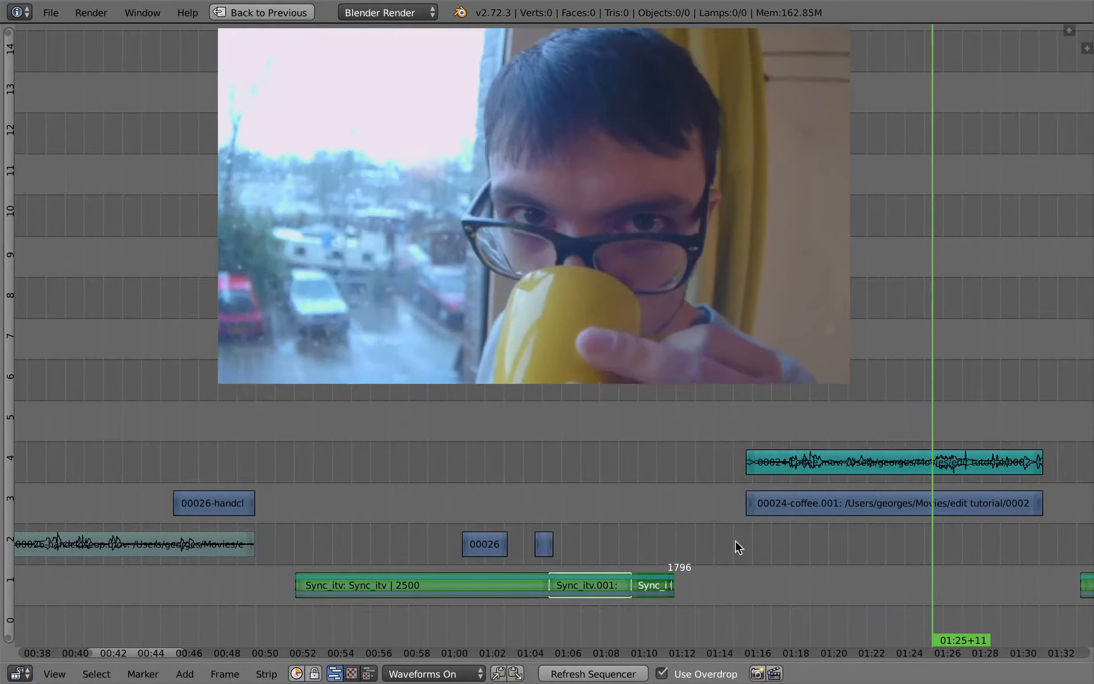
middle_click_drag(733, 545, 720, 570, "ctrl")
key("g")
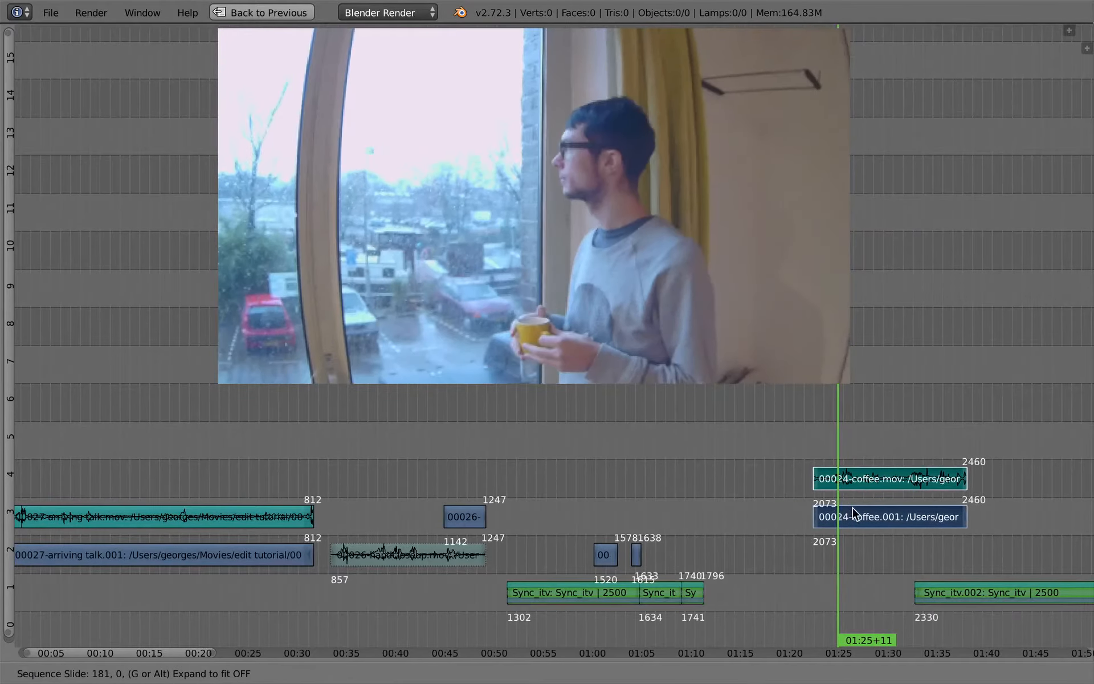
left_click(862, 512)
Cut the 00027-arriving talk video strip at 23+20.
left_click(256, 516)
middle_click_drag(327, 511, 547, 508)
mouse_move(436, 479)
left_mouse_down()
mouse_move(489, 484)
mouse_move(446, 493)
left_mouse_up()
right_click(223, 556)
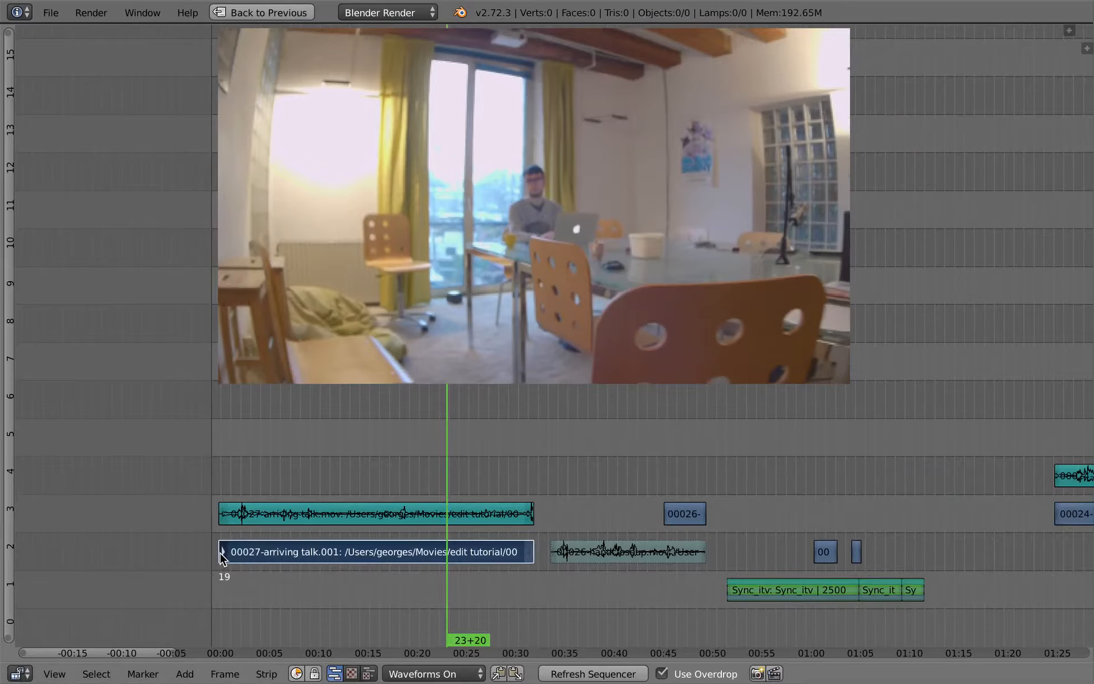
key("k")
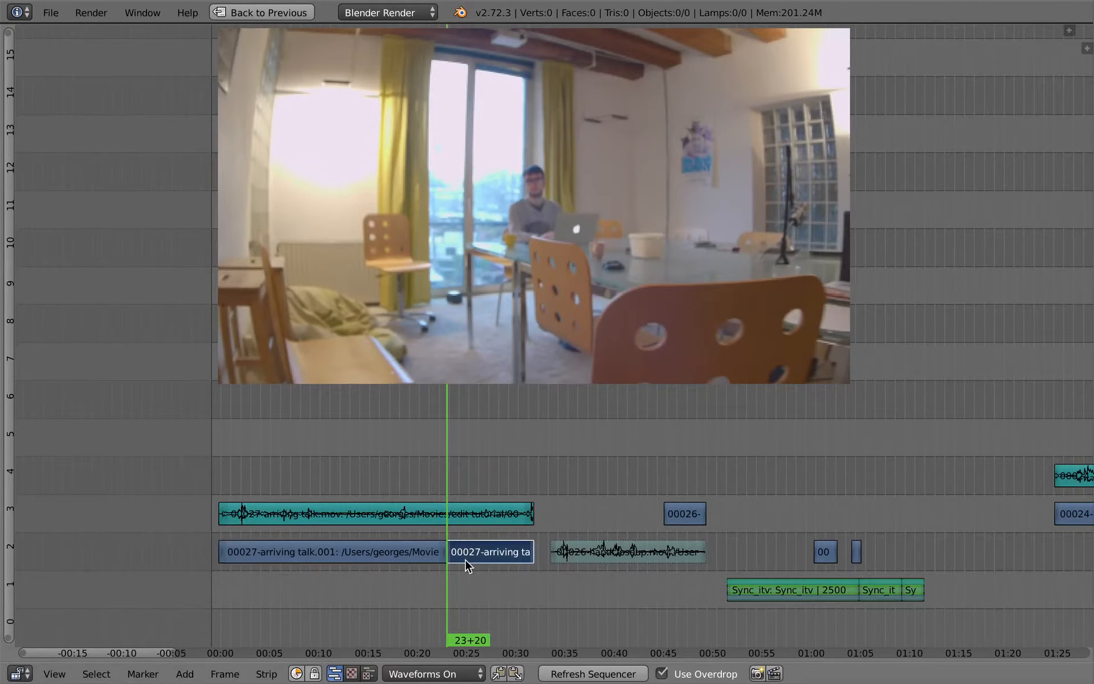
Cut the remaining part of the 00027-arriving talk video strip at 26+19.
left_click_drag(454, 554, 476, 555)
key("g")
right_click(463, 554)
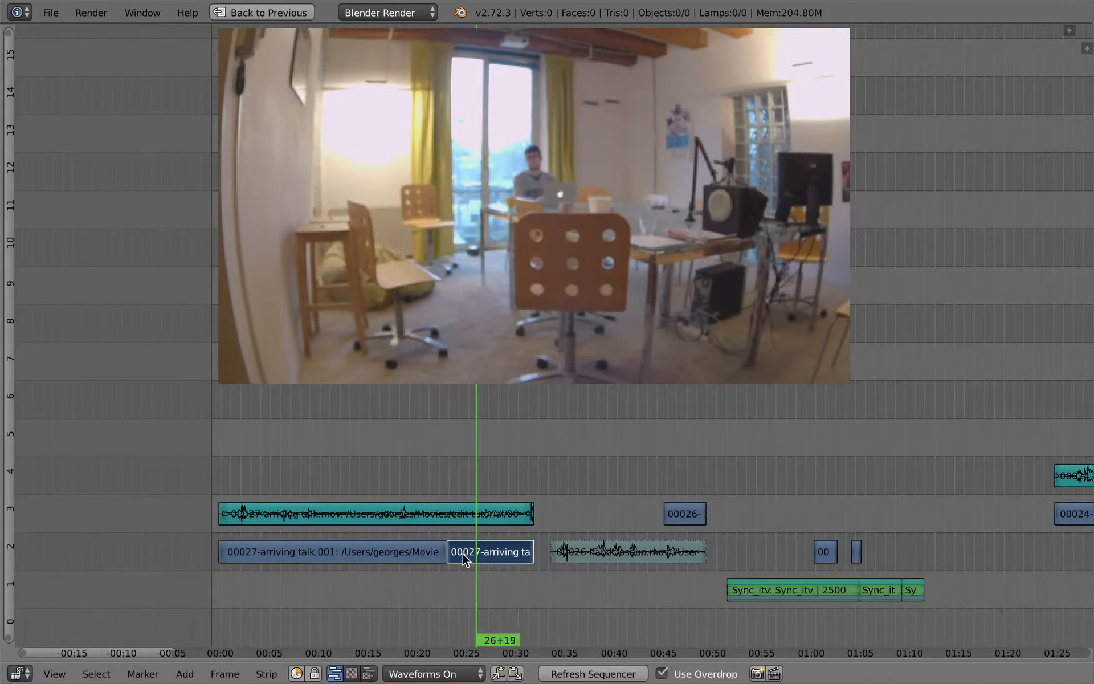
key("k")
Move the isolated middle segment of the arriving talk video to channel 2 above the Sync_itv clips, starting at frame 1716.
right_click(461, 554)
key("g")
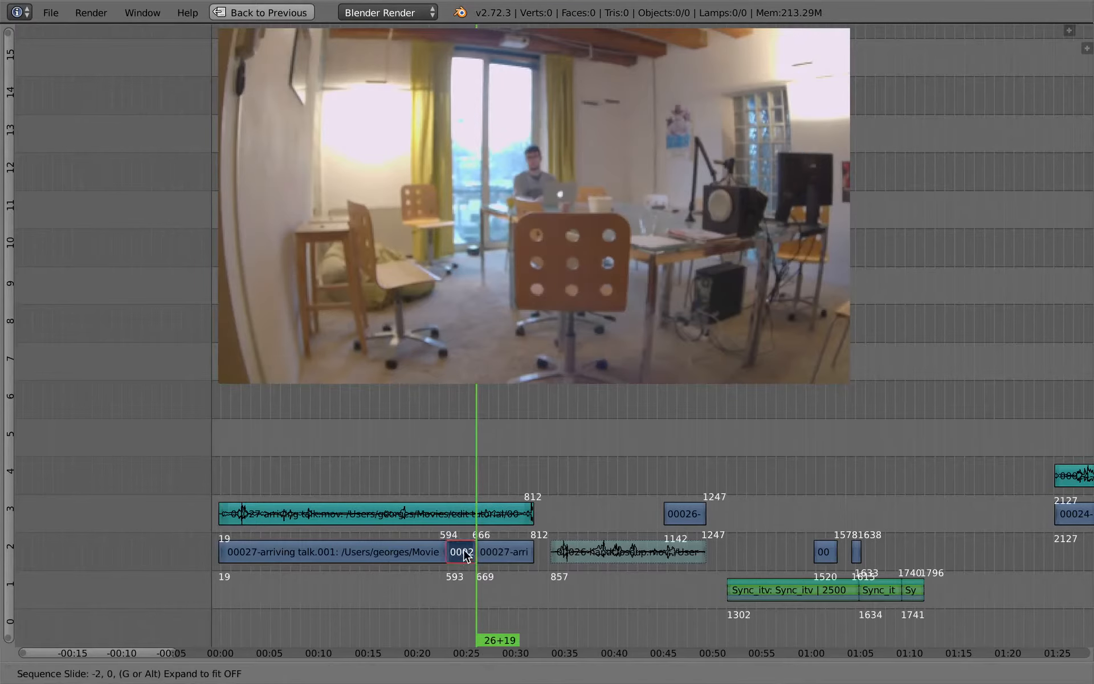
left_click(940, 481)
middle_click_drag(732, 498, 342, 502)
middle_click_drag(553, 493, 579, 551, "ctrl")
key("g")
left_click(498, 578)
middle_click_drag(523, 582, 579, 587, "ctrl")
middle_click_drag(218, 489, 629, 487)
middle_click_drag(638, 510, 566, 442, "ctrl")
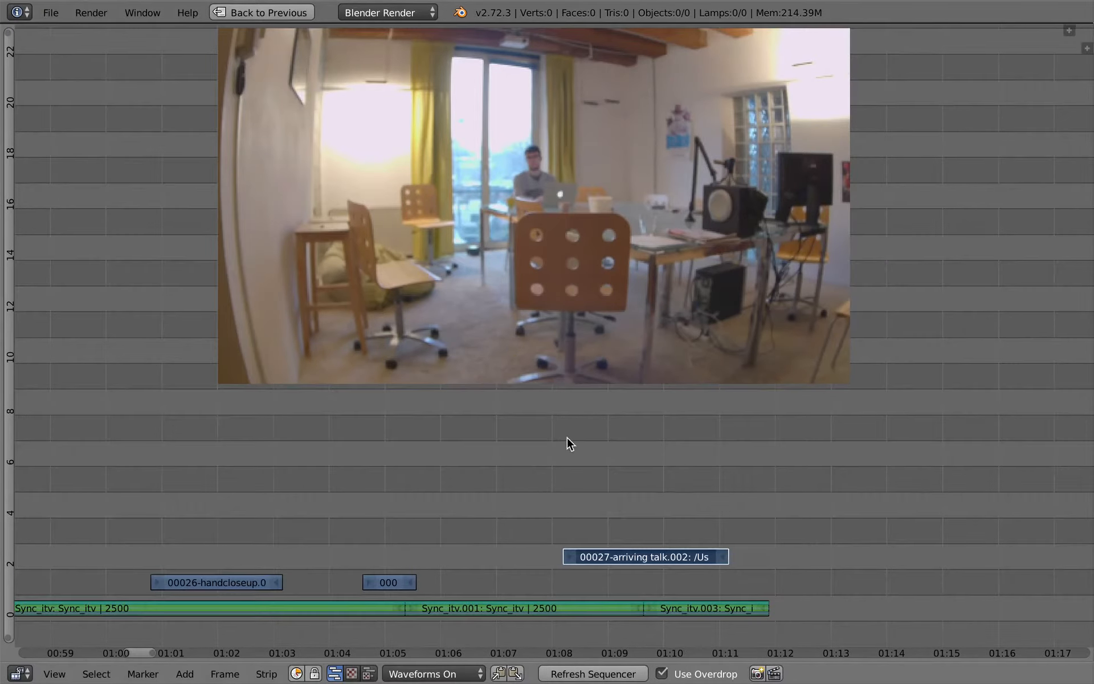
key("g")
left_click(640, 584)
Select the three joined Sync_itv clips with the three cutaways above them and move them all up two channels.
left_click(573, 558)
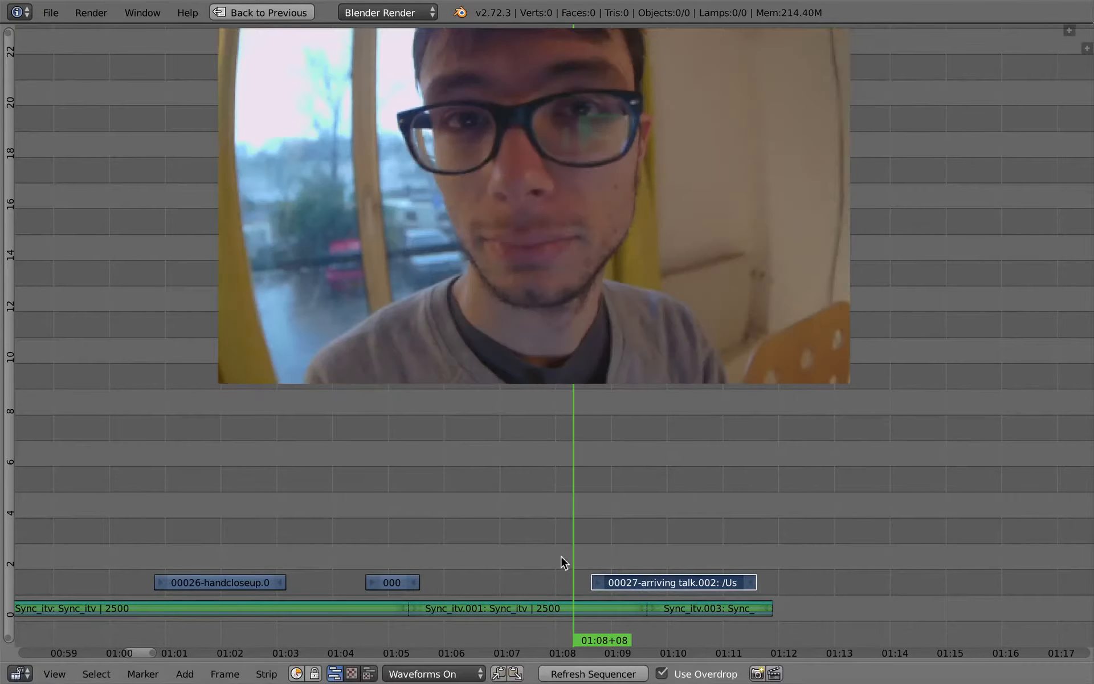
mouse_move(606, 550)
middle_mouse_down("ctrl")
mouse_move(600, 498)
mouse_move(620, 561)
middle_mouse_up("ctrl")
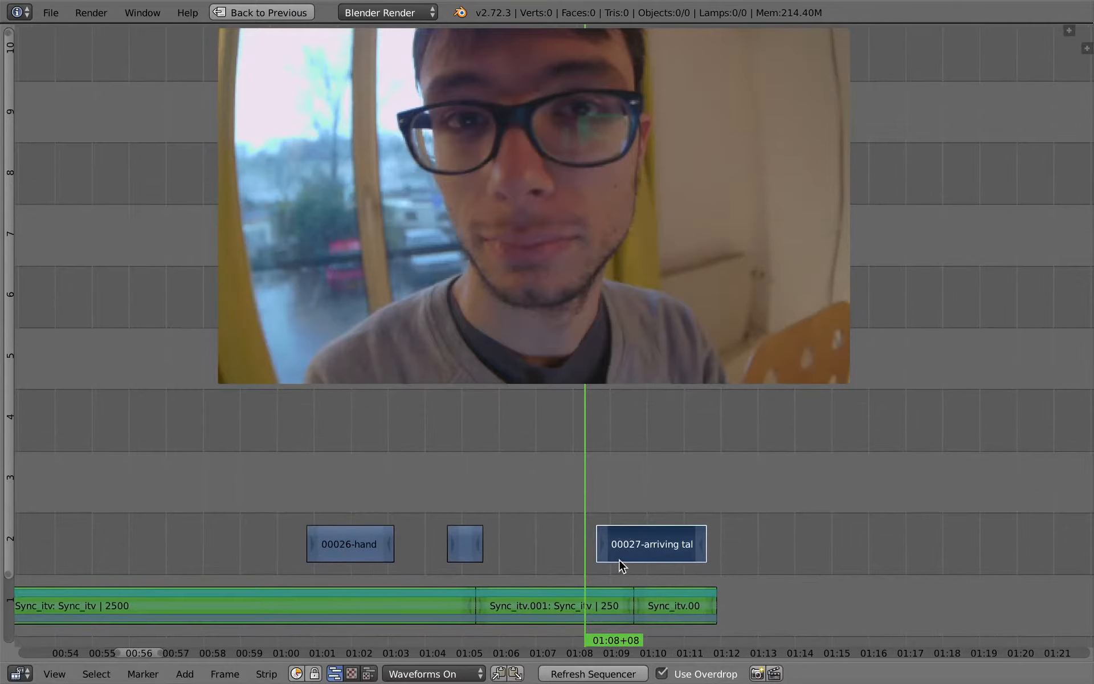
key("a")
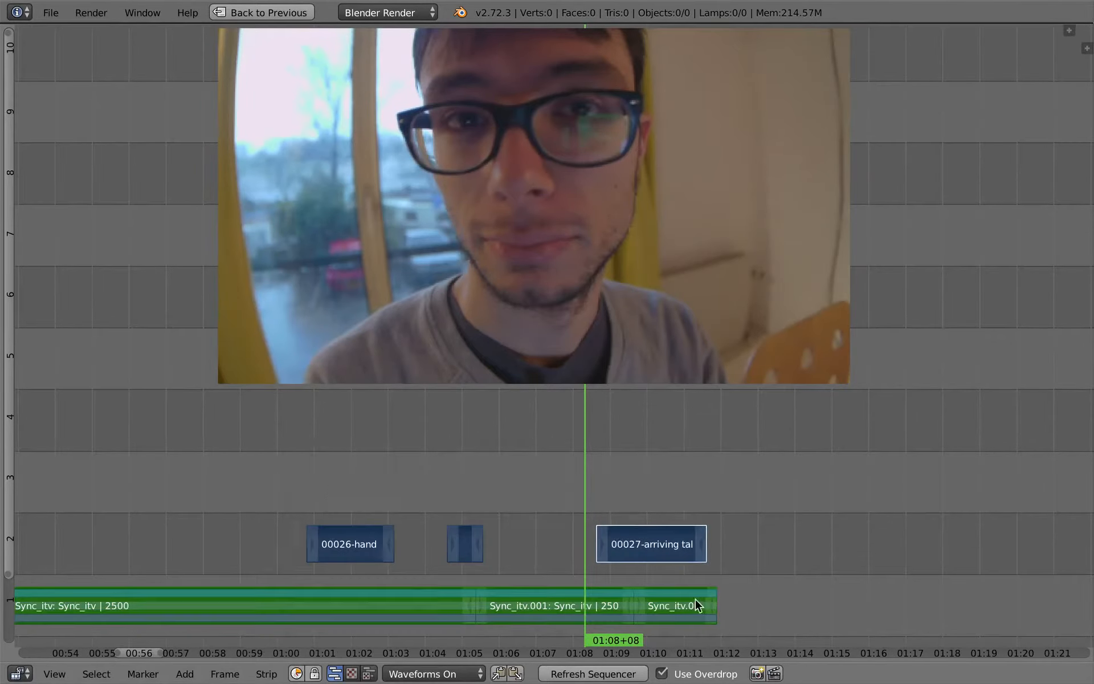
key("g")
left_click(611, 429)
middle_click_drag(637, 480, 557, 479)
Play back the arriving talk cutaway and slide it about 10 frames later to start near frame 1726.
key("alt+a")
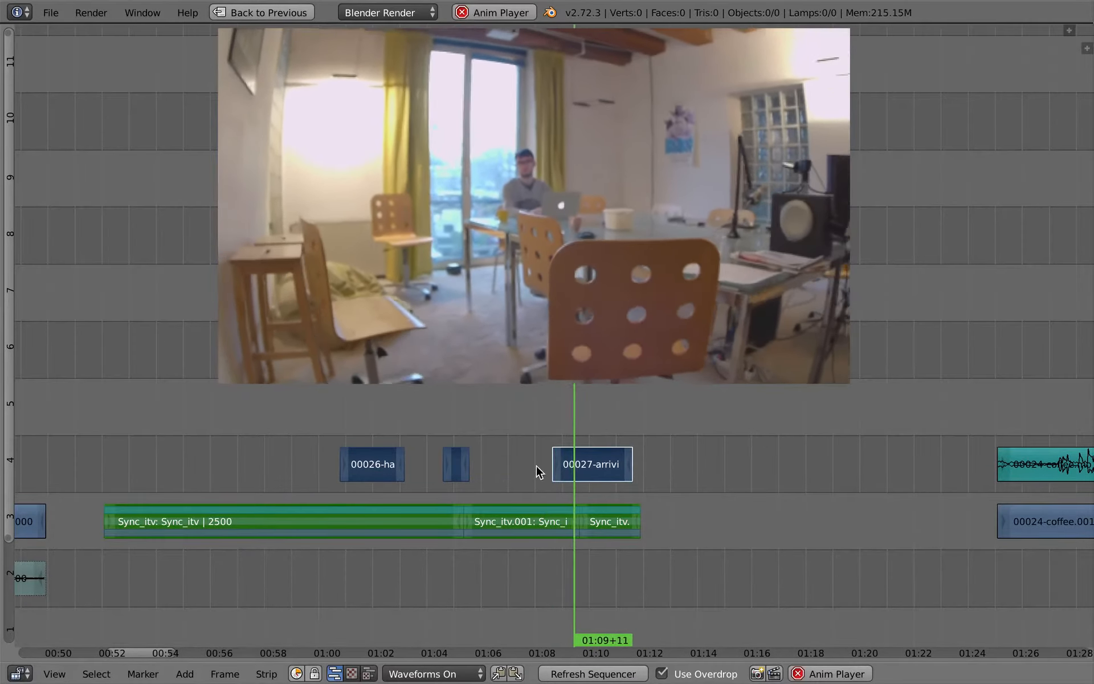
left_click(538, 476)
key("alt+a")
right_click(578, 480)
key("g")
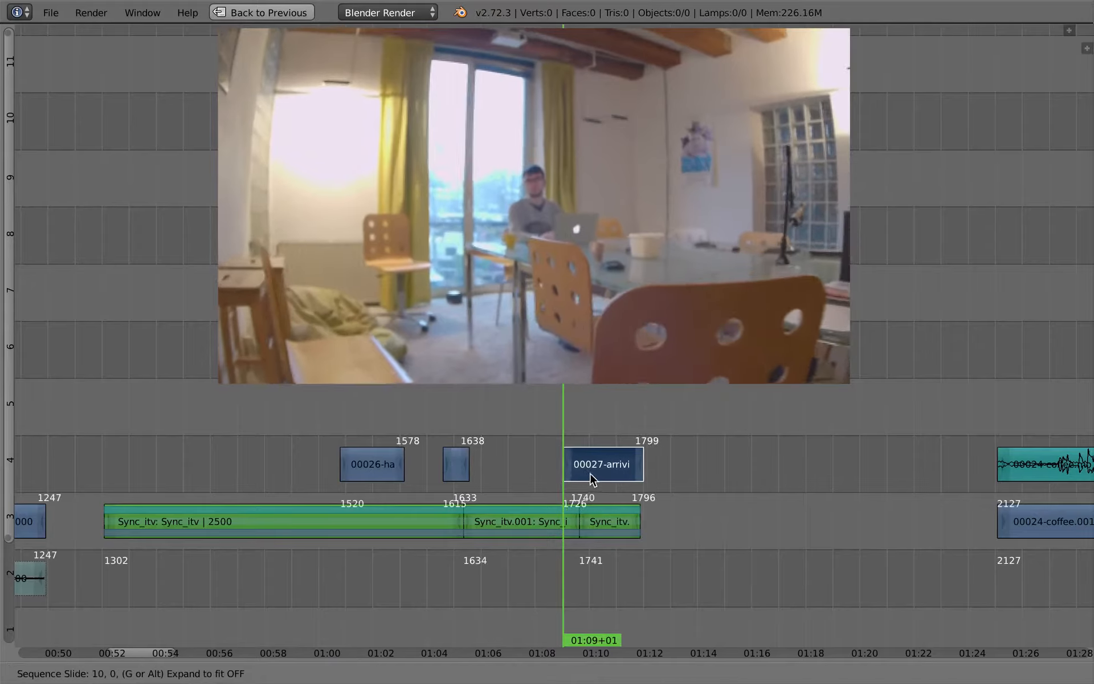
left_click(593, 478)
Play back the arriving talk cutaway and mute the last short Sync_itv clip beneath it.
left_click(547, 482)
key("alt+a")
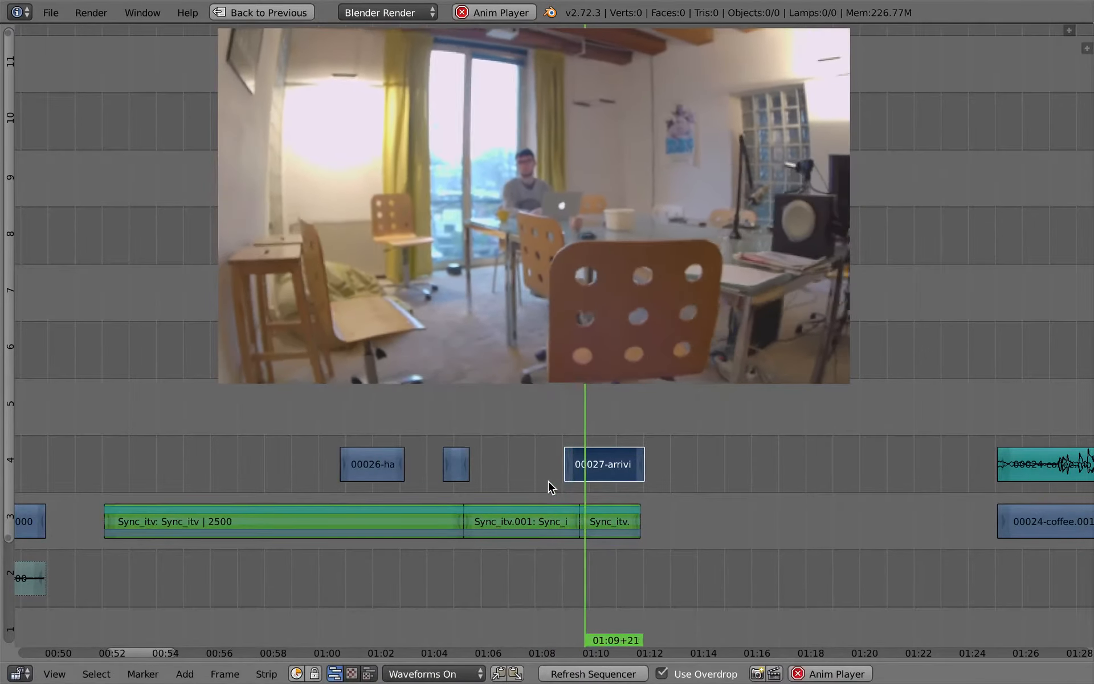
right_click(610, 522)
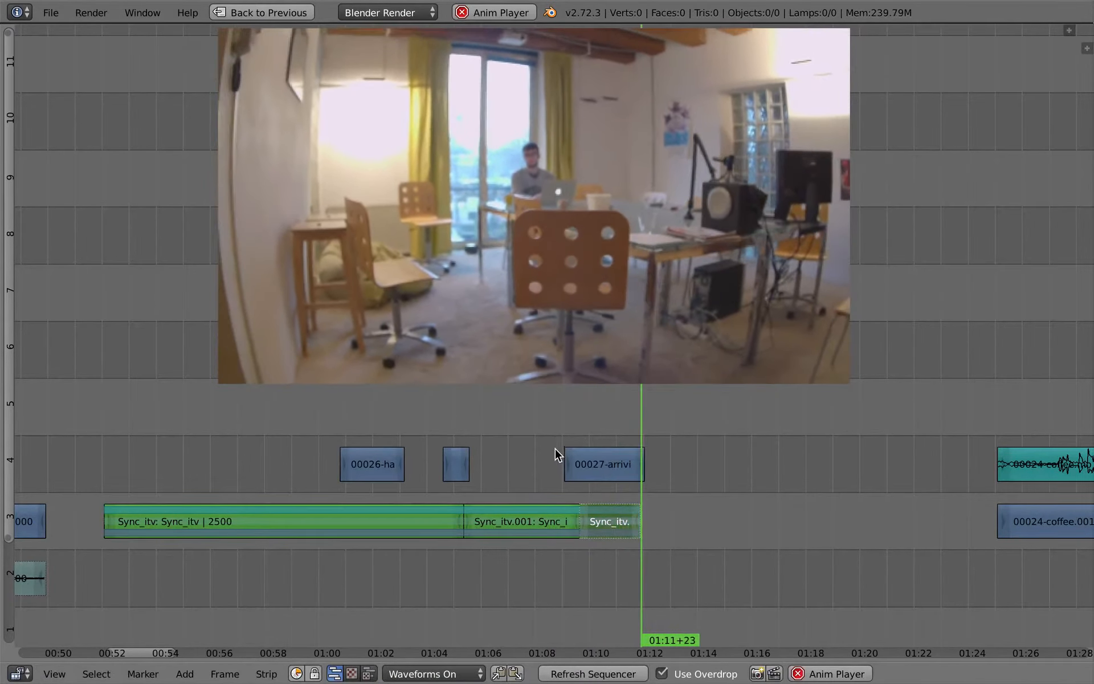
left_click(552, 504)
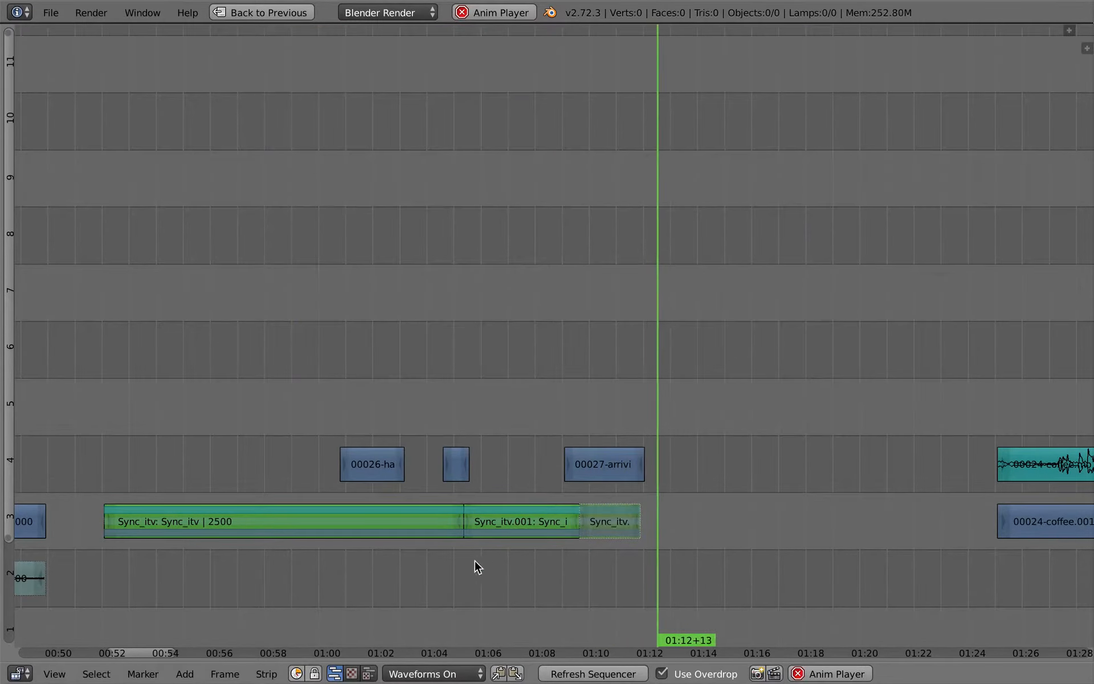
key("alt+a")
key("Home")
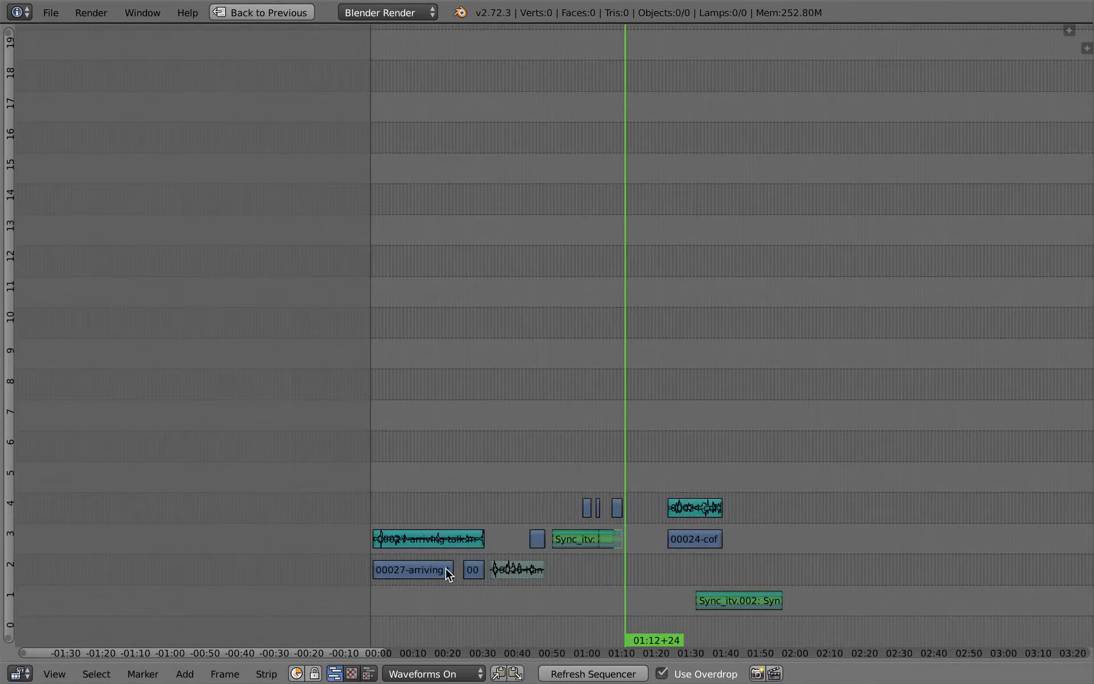
Try to move the short arriving talk video strip onto channel 2 beneath the last Sync_itv clips.
key("g")
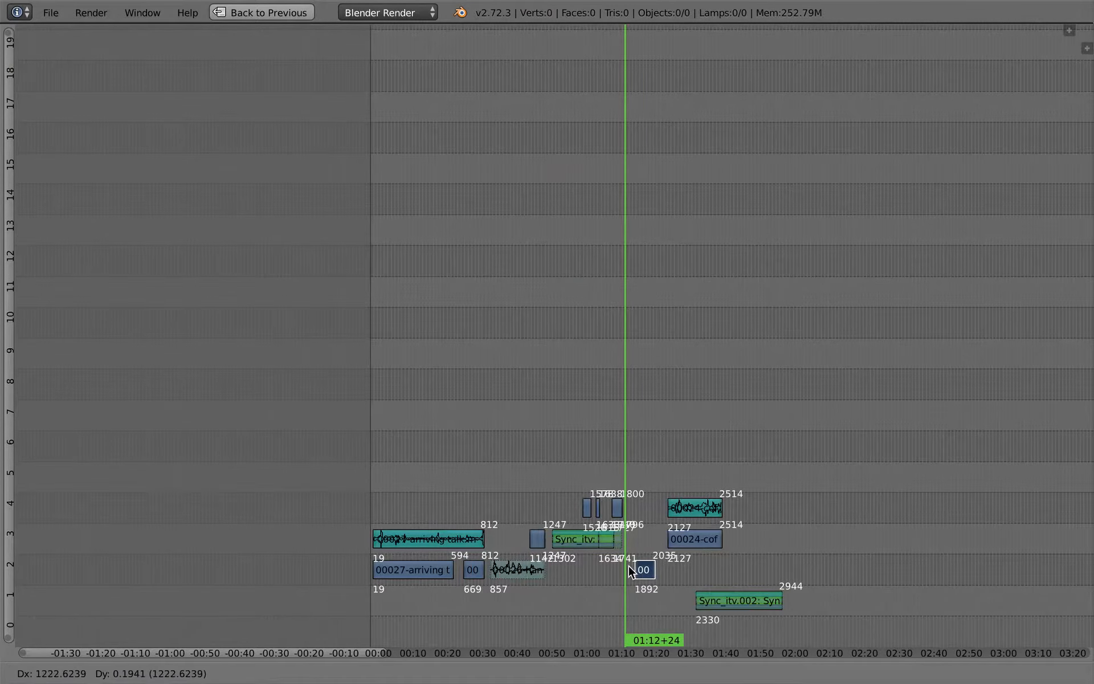
left_click(612, 570)
middle_click_drag(631, 571, 678, 449, "ctrl")
left_click_drag(586, 525, 599, 544)
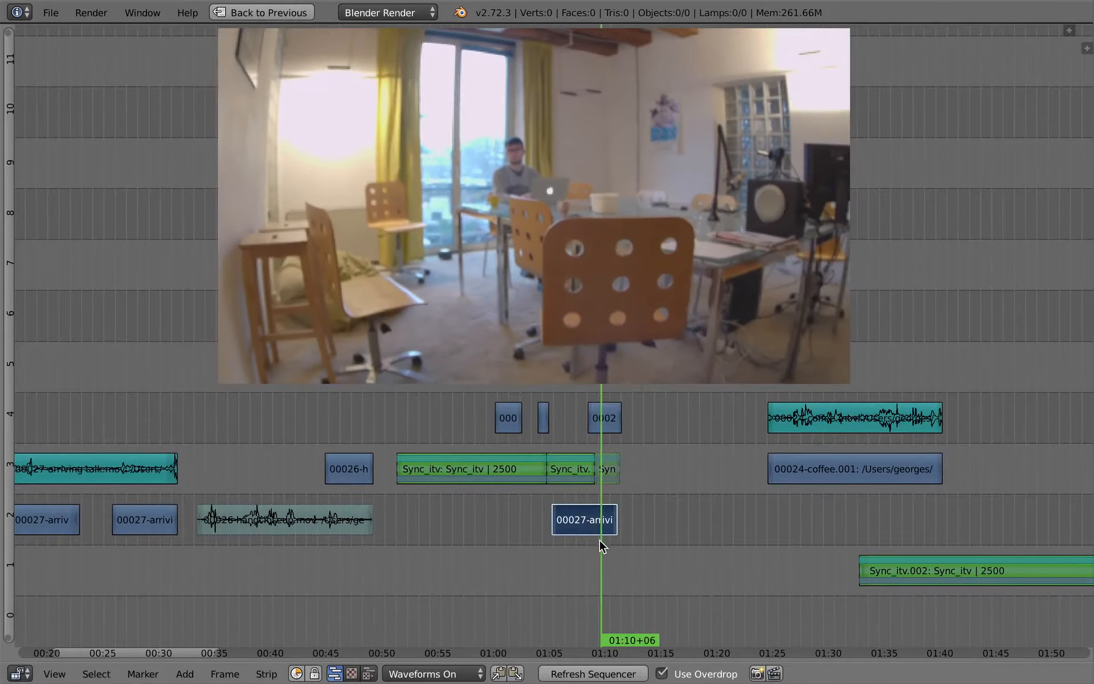
middle_click_drag(598, 539, 595, 531, "ctrl")
Duplicate the arriving talk sound strip and place the copy on channel 2 beneath the Sync_itv clips, starting at frame 1248.
middle_click_drag(429, 538, 386, 570, "ctrl")
key("shift+d")
left_click(536, 600)
middle_click_drag(537, 602, 664, 538, "ctrl")
middle_click_drag(342, 565, 726, 520)
key("g")
left_click(538, 527)
middle_click_drag(660, 512, 701, 533, "ctrl")
key("g")
left_click(510, 553)
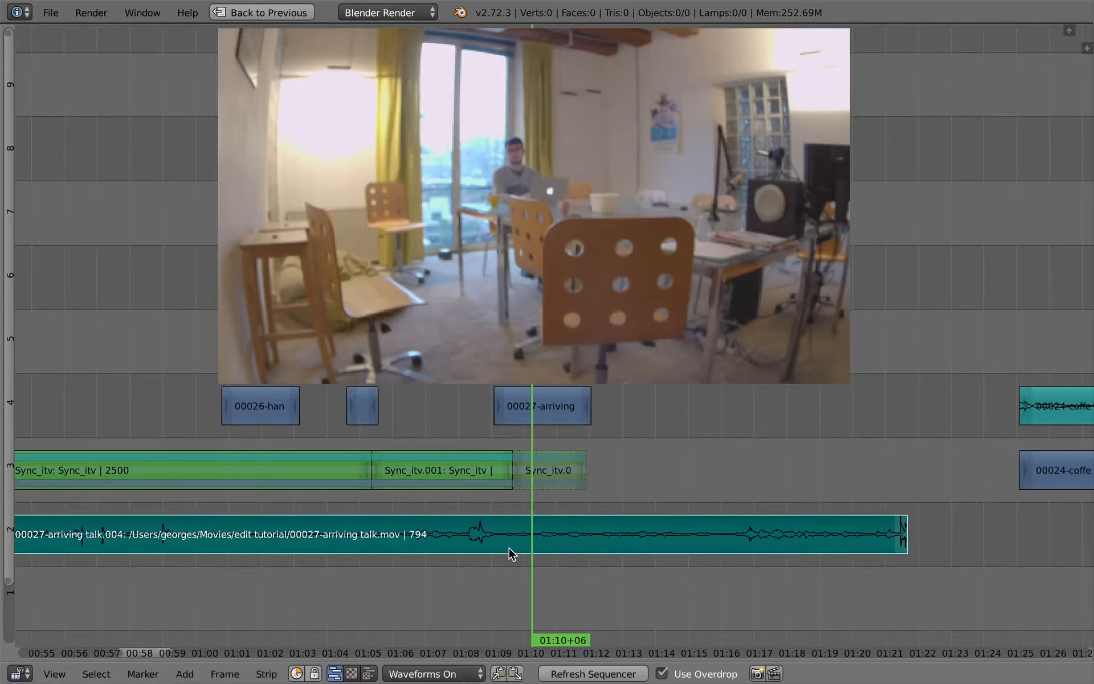
Trim the end of the copied arriving talk sound to frame 1809 and set its volume to 0.7.
key("alt+a")
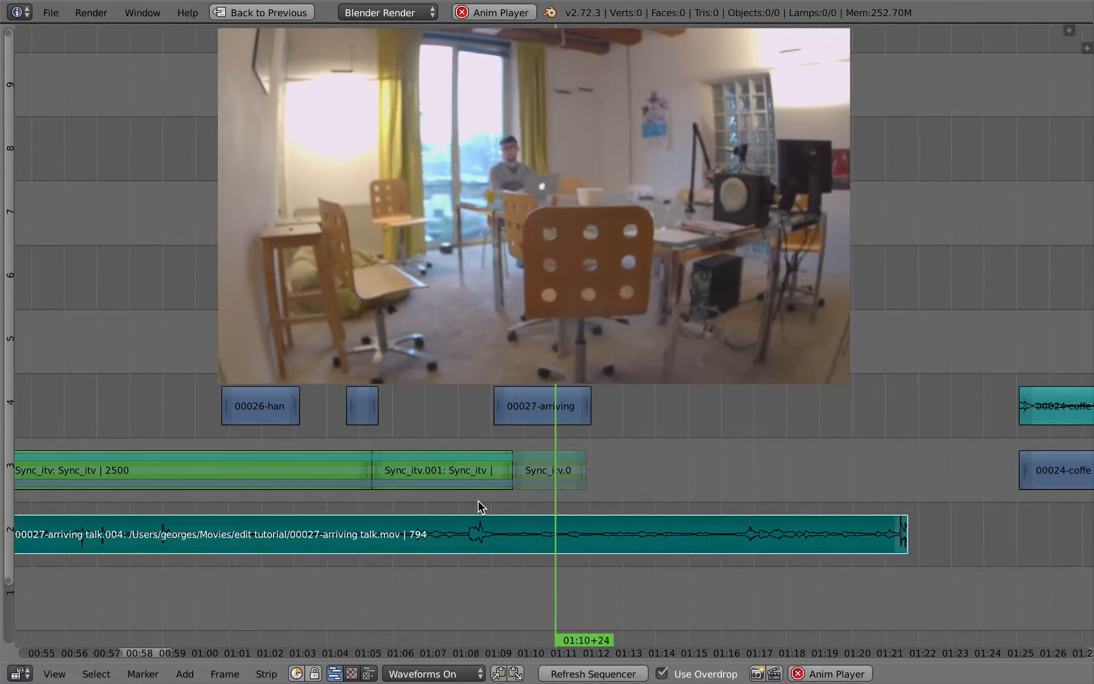
key("alt+a")
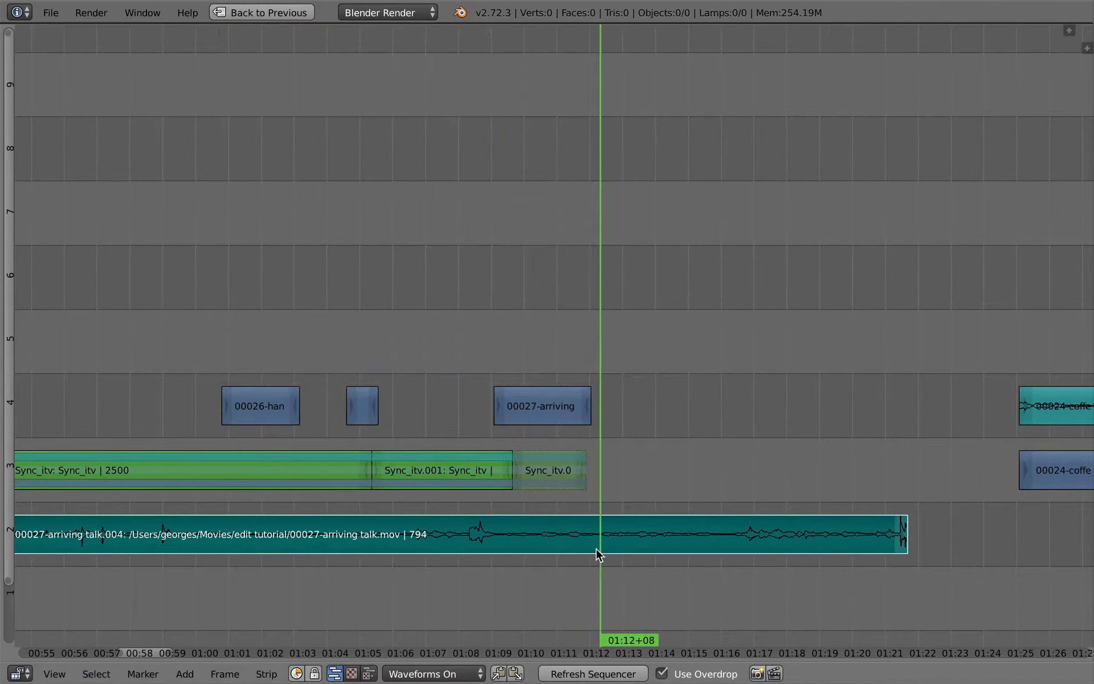
right_click(898, 542)
key("g")
left_click(593, 555)
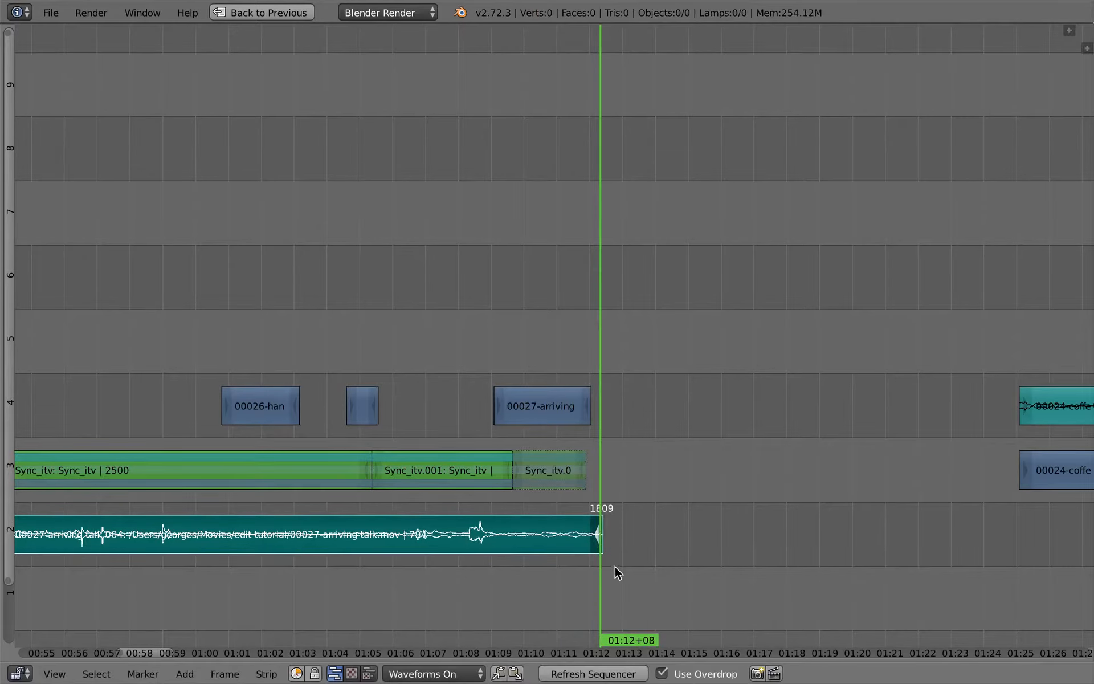
key("n")
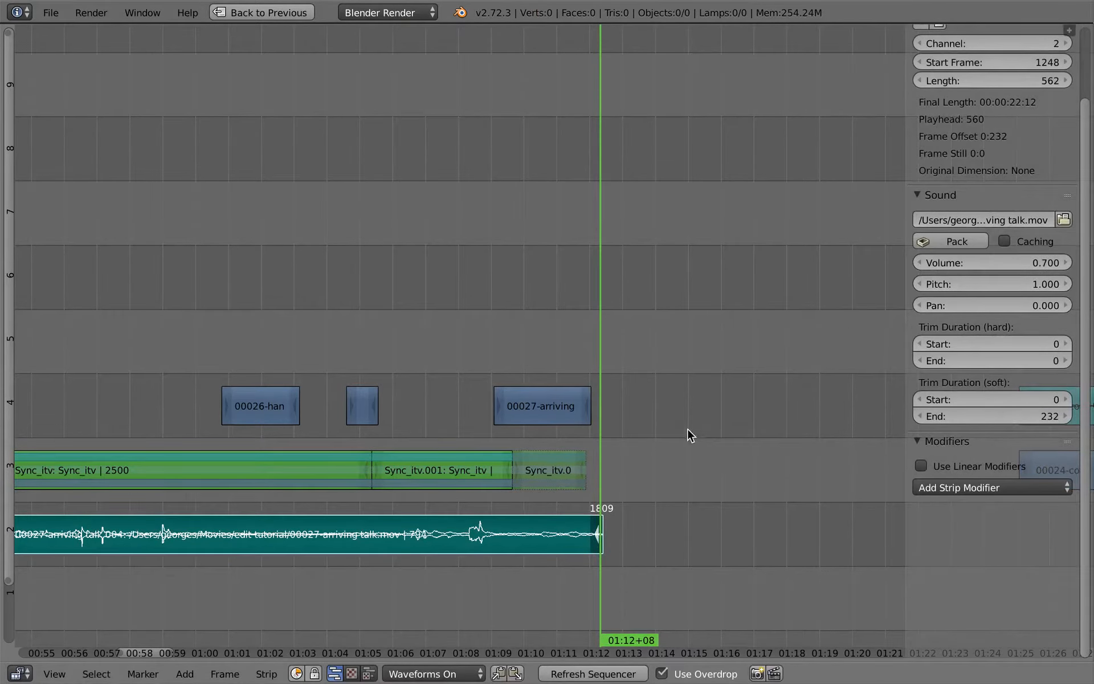
key("n")
Slip the audio inside the copied sound strip earlier so its loud peak falls well before the arriving talk cutaway.
left_click_drag(479, 502, 484, 501)
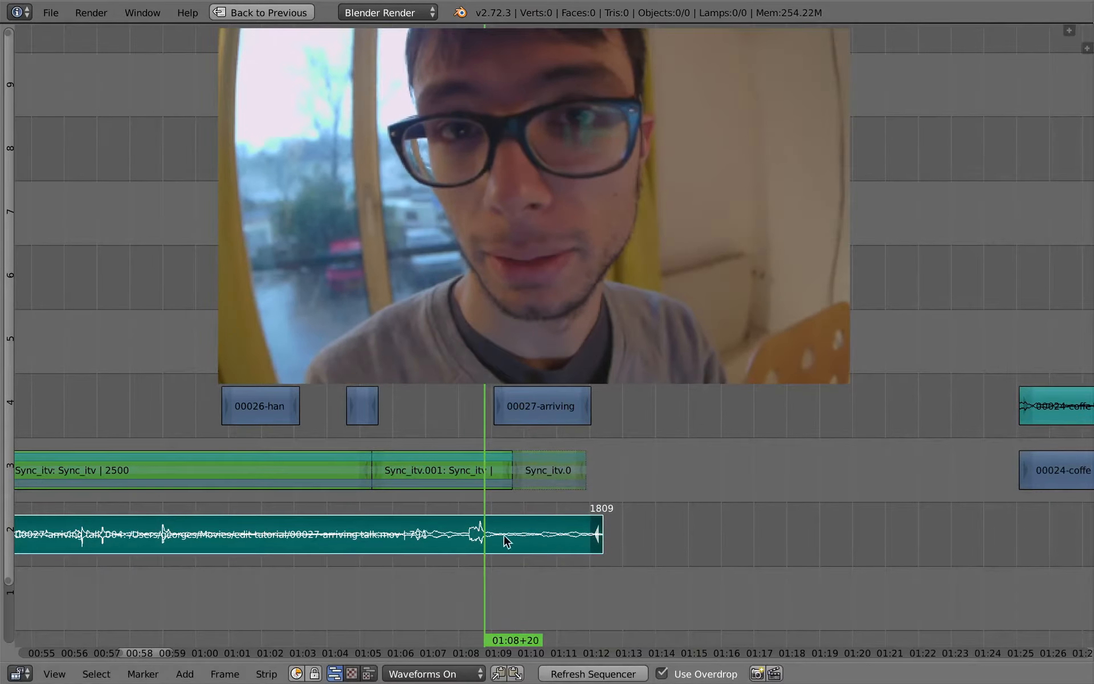
key("g")
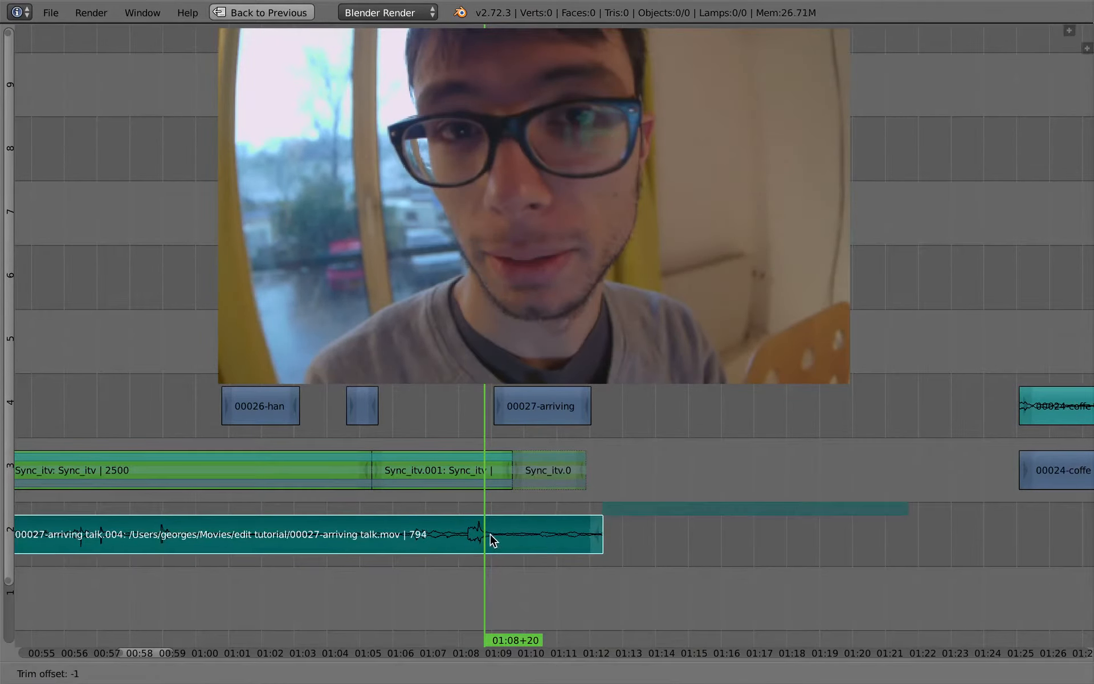
right_click(471, 538)
key("s")
left_click(459, 546)
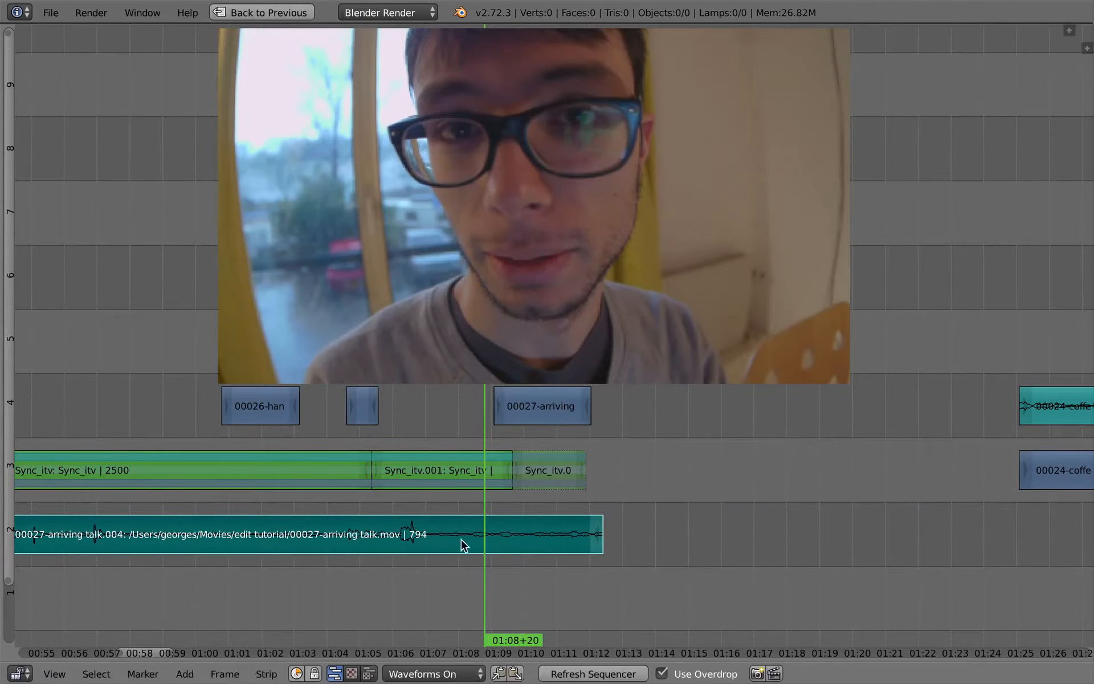
Cut the copied sound strip at 01:07+01, delete the part before the cut and play back the result.
left_click(428, 544)
key("k")
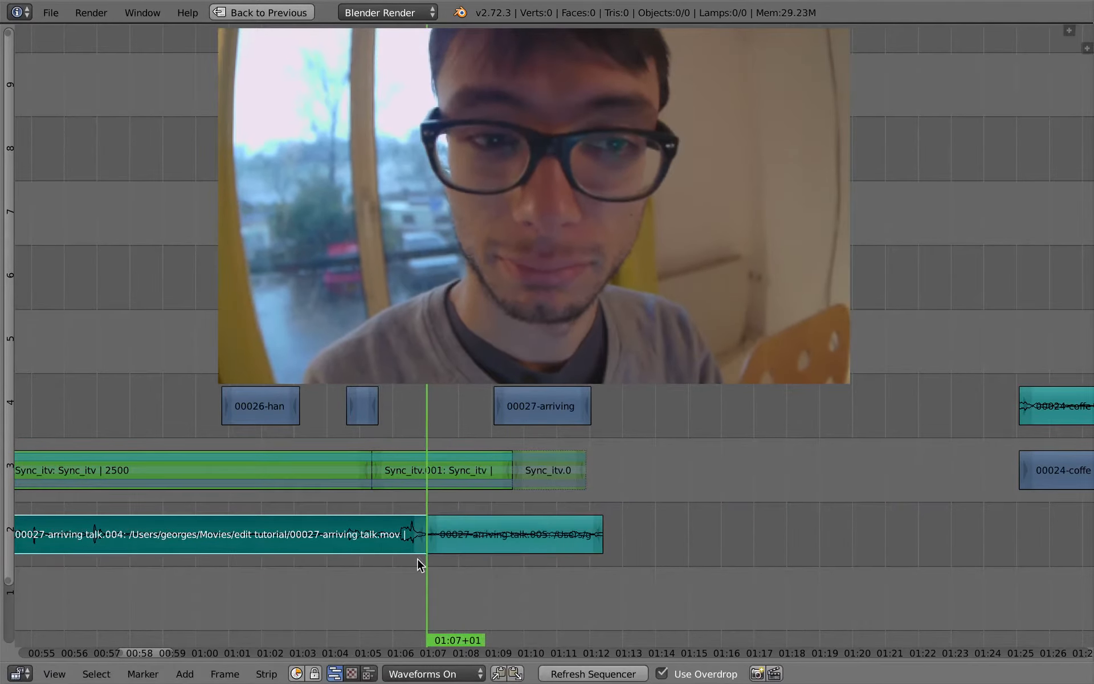
key("x")
left_click(357, 537)
middle_click_drag(454, 530, 513, 566)
key("alt+a")
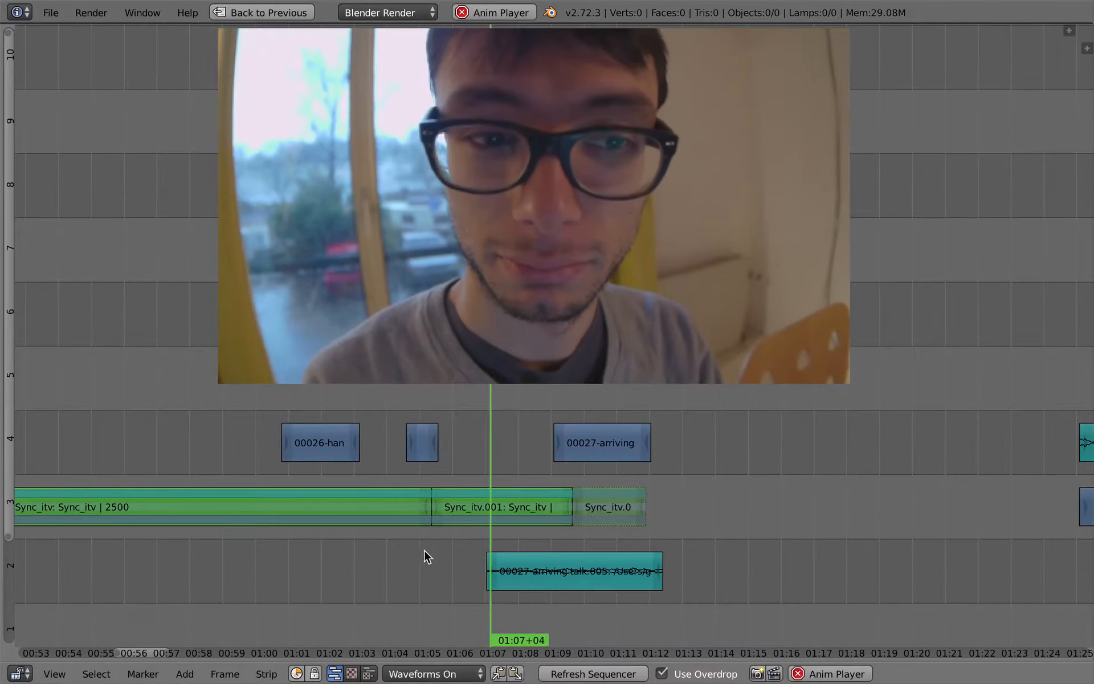
left_click(424, 569)
Extend the end of the remaining arriving talk sound on channel 2 to frame 1830.
middle_click_drag(473, 574, 421, 604, "ctrl")
middle_click_drag(403, 550, 453, 543)
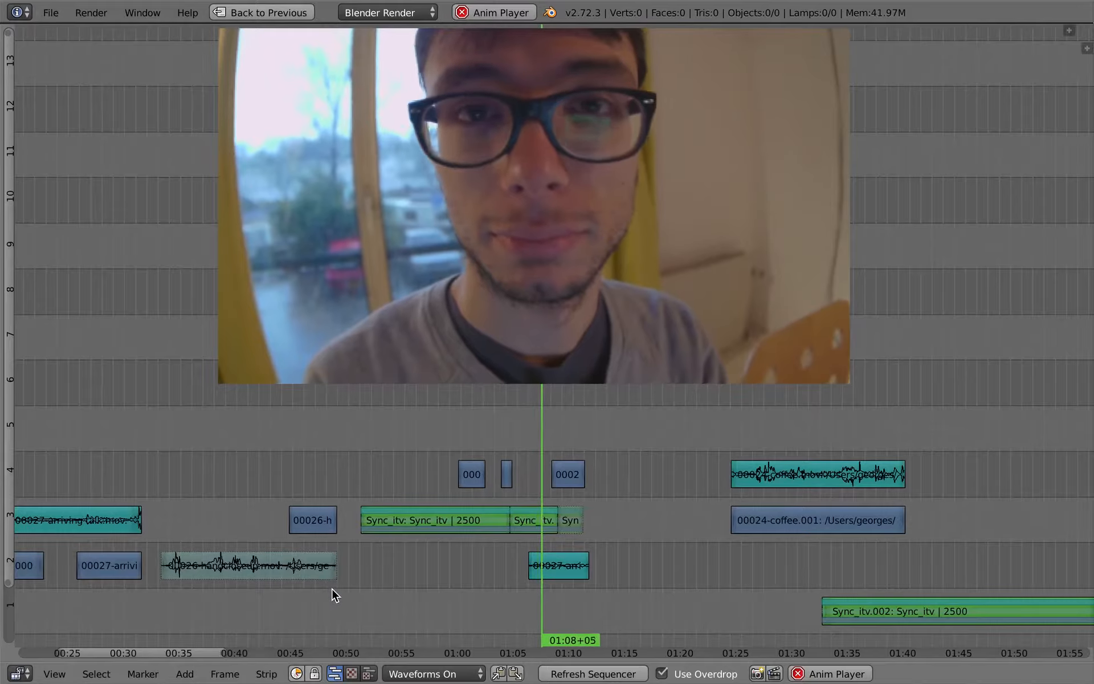
right_click(585, 568)
key("g")
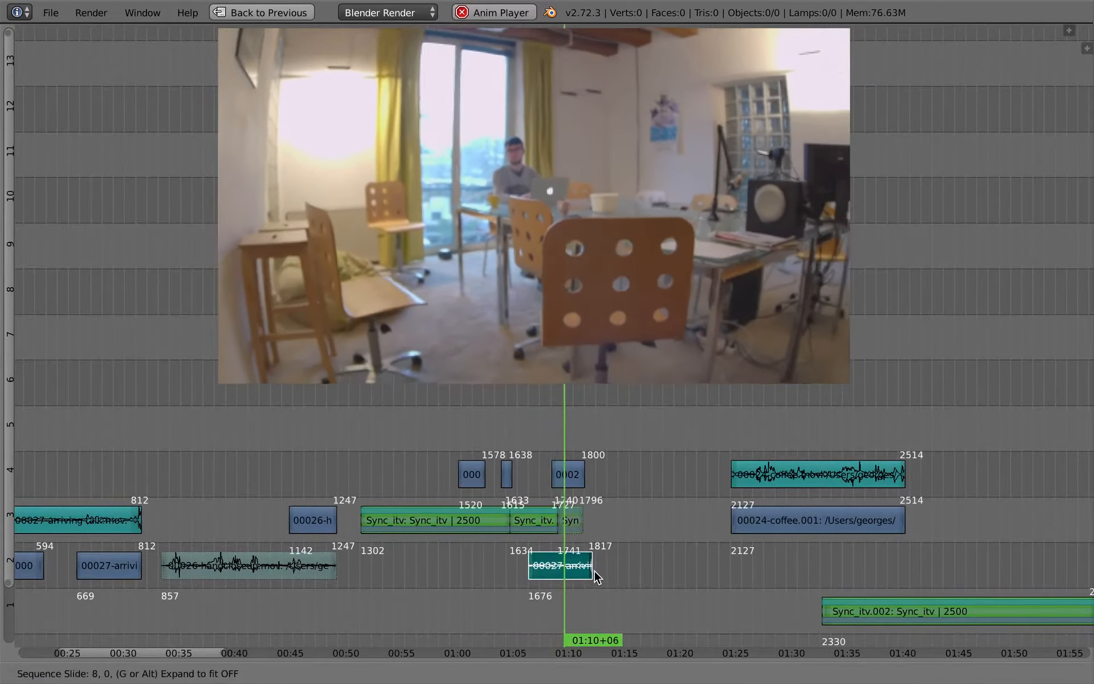
left_click(594, 570)
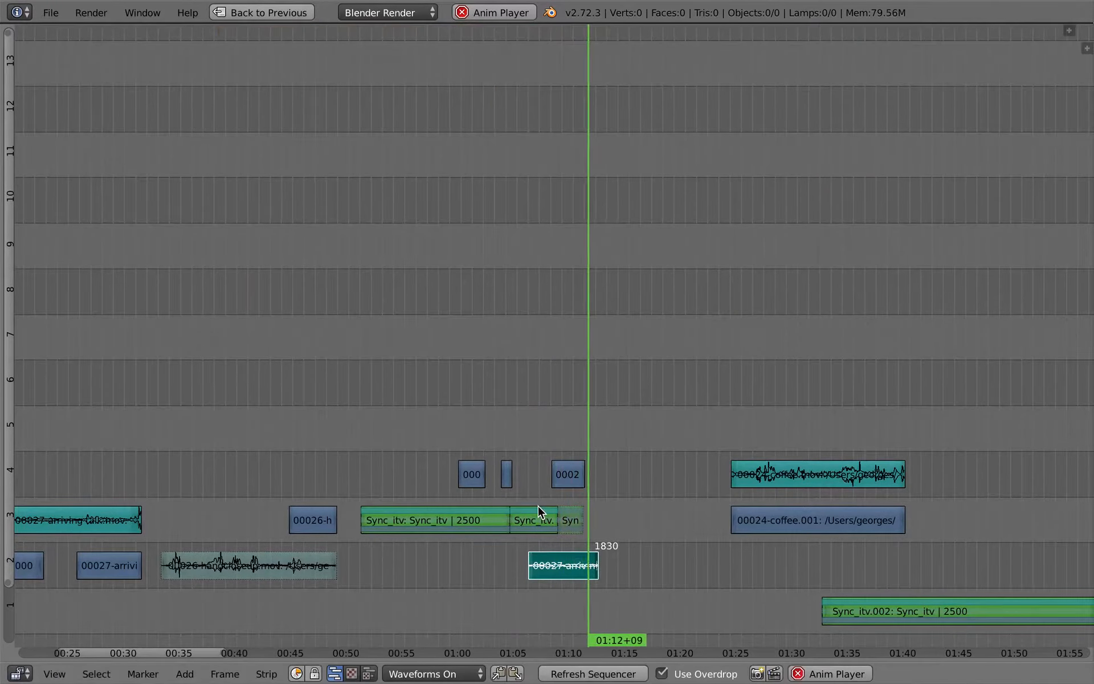
key("g")
right_click(582, 502)
key("alt+a")
Extend the end of the arriving talk video cutaway on channel 4 to frame 1813.
right_click(583, 477)
key("g")
left_click(592, 484)
Delete the leftover 00026 video and sound strips before the first Sync_itv clip and play back the edit.
right_click(318, 516)
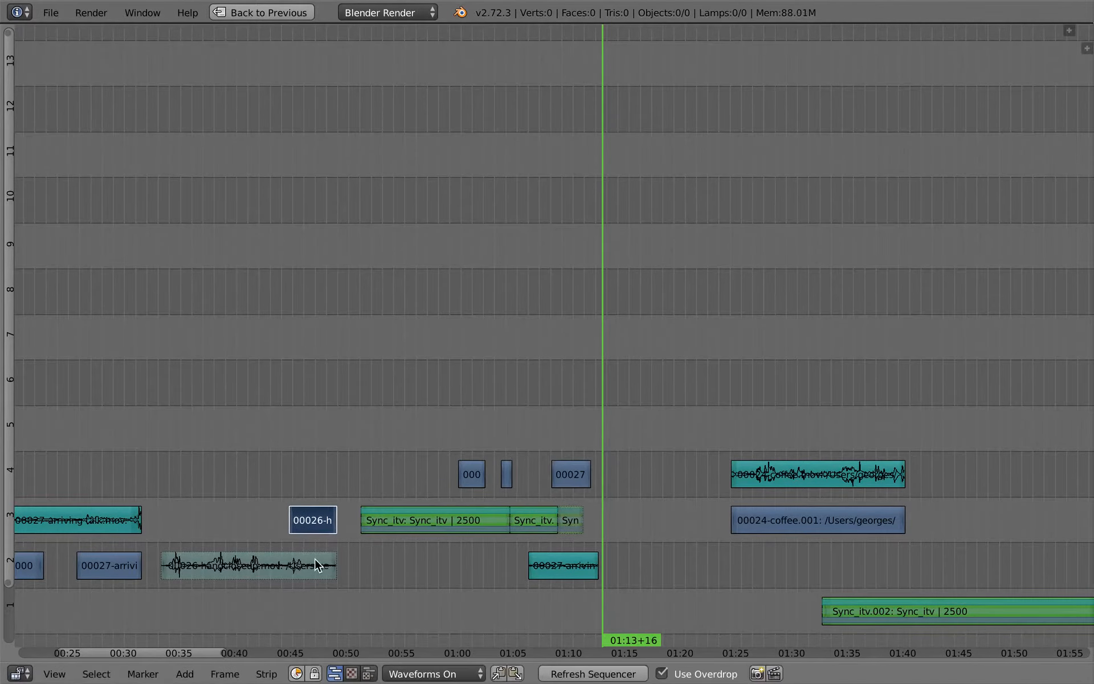
key("Delete")
left_click(355, 506)
key("alt+a")
left_click_drag(718, 494, 571, 478)
right_click(571, 473)
Find the cut point in the original arriving talk footage and cut its video and sound strips together at 6+08.
middle_click_drag(247, 528, 736, 478)
left_click_drag(360, 519, 267, 511)
left_click_drag(310, 506, 260, 506)
key("alt+a")
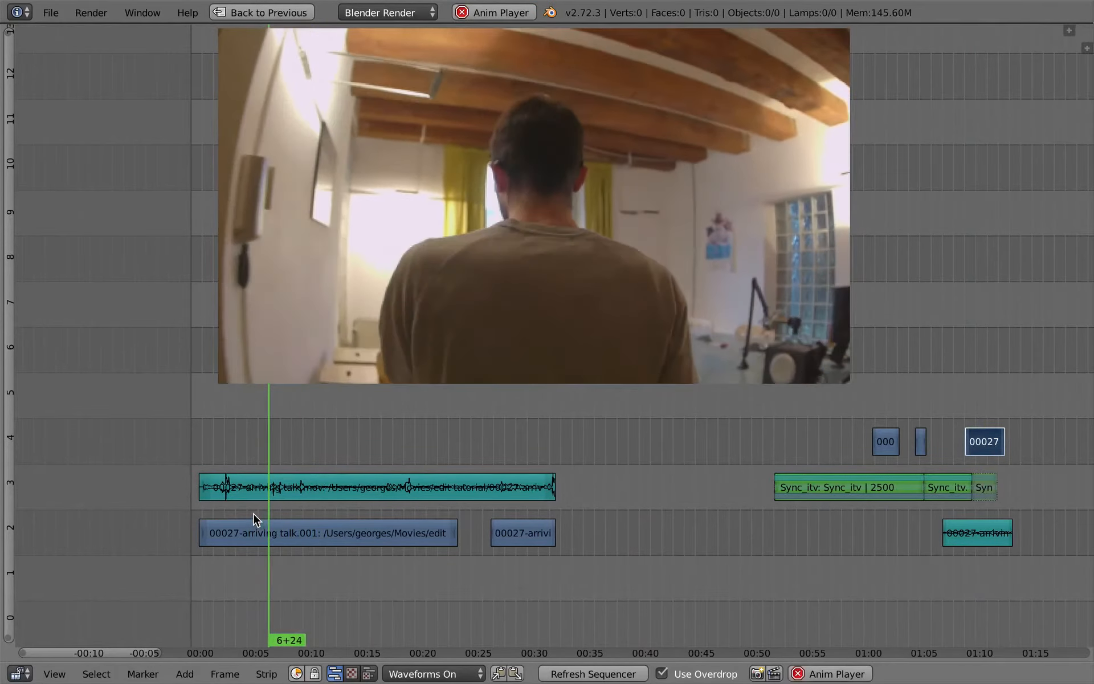
key("Escape")
right_click(257, 502)
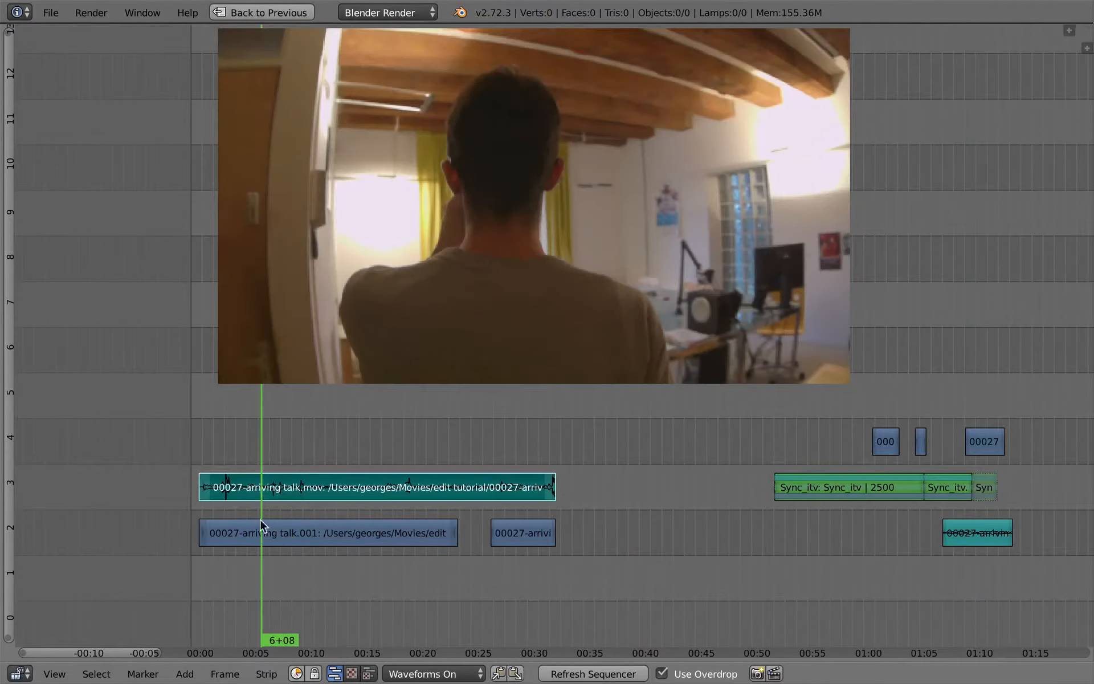
right_click(262, 527, "shift")
key("k")
Play on through the arriving talk footage and cut its video and sound strips again at frame 271.
key("alt+a")
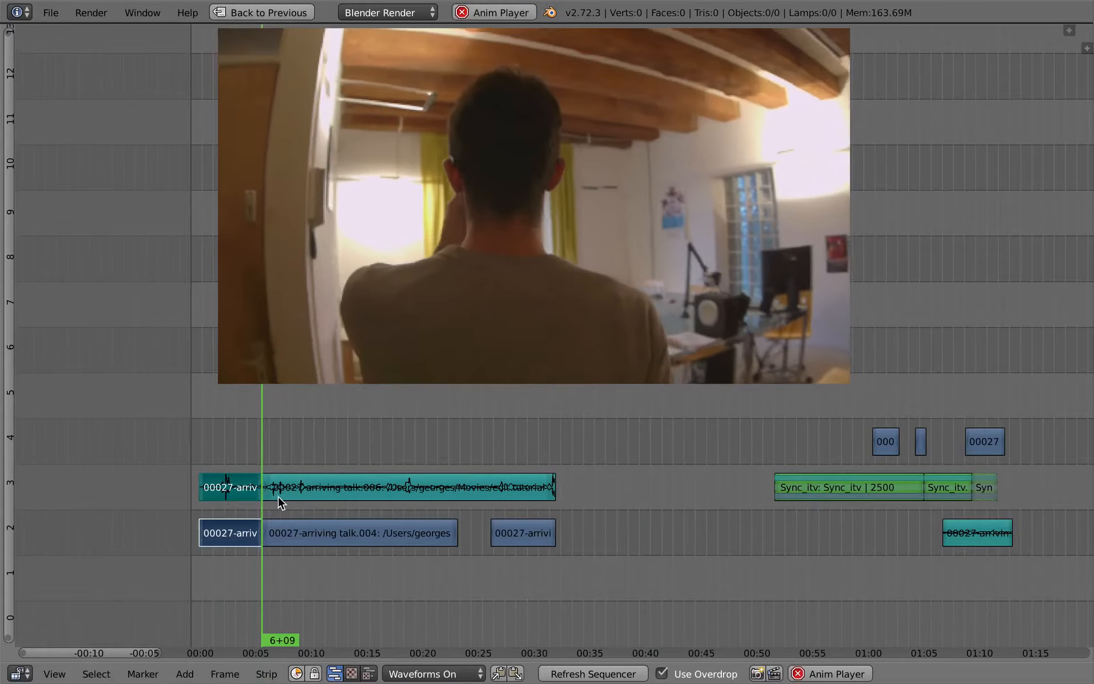
right_click(298, 492)
right_click(300, 528, "shift")
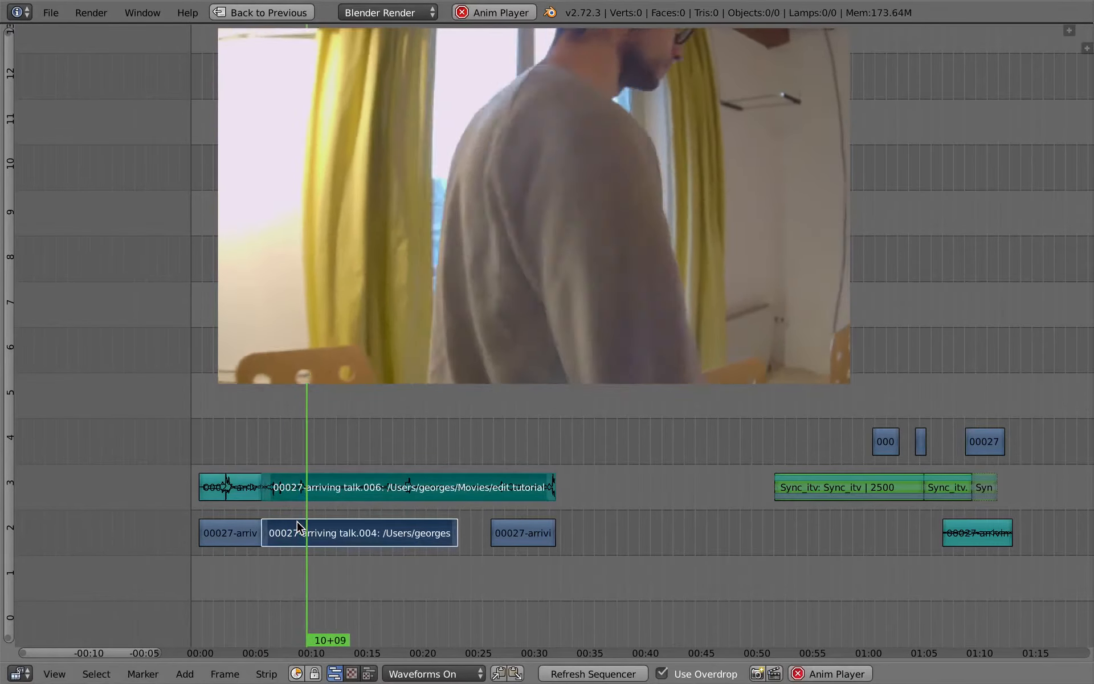
key("k")
key("alt+a")
Move the isolated arriving talk video and sound to channels 4 and 5, slightly overlapping the first Sync_itv clip's start, and play the transition.
right_click(291, 491)
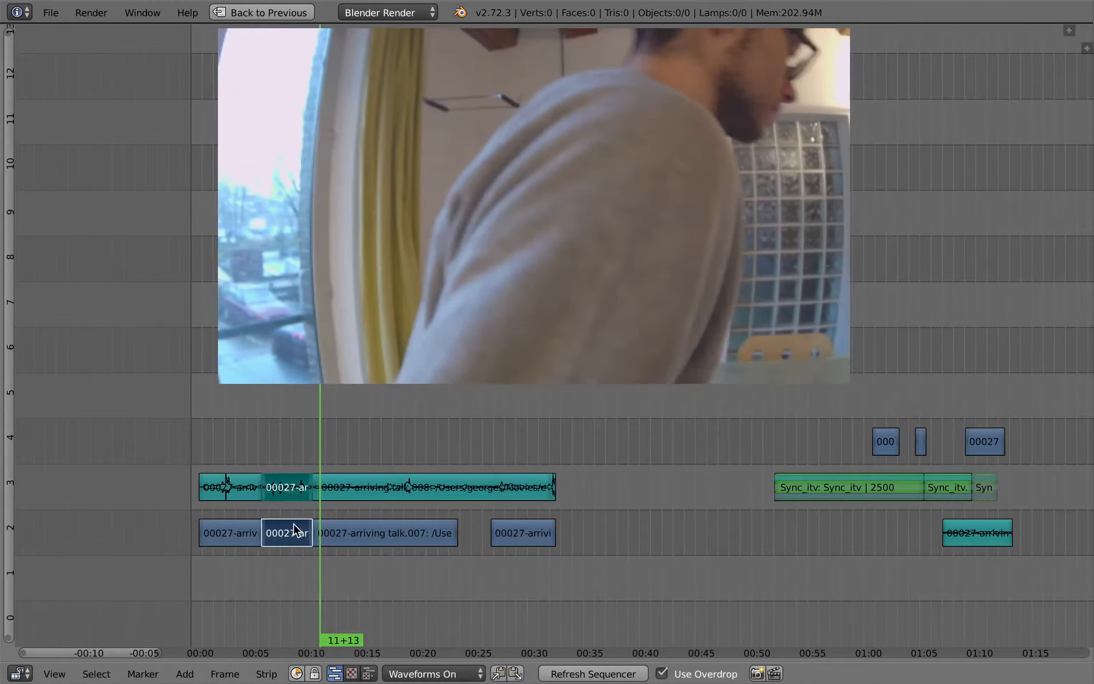
key("g")
left_click(761, 477)
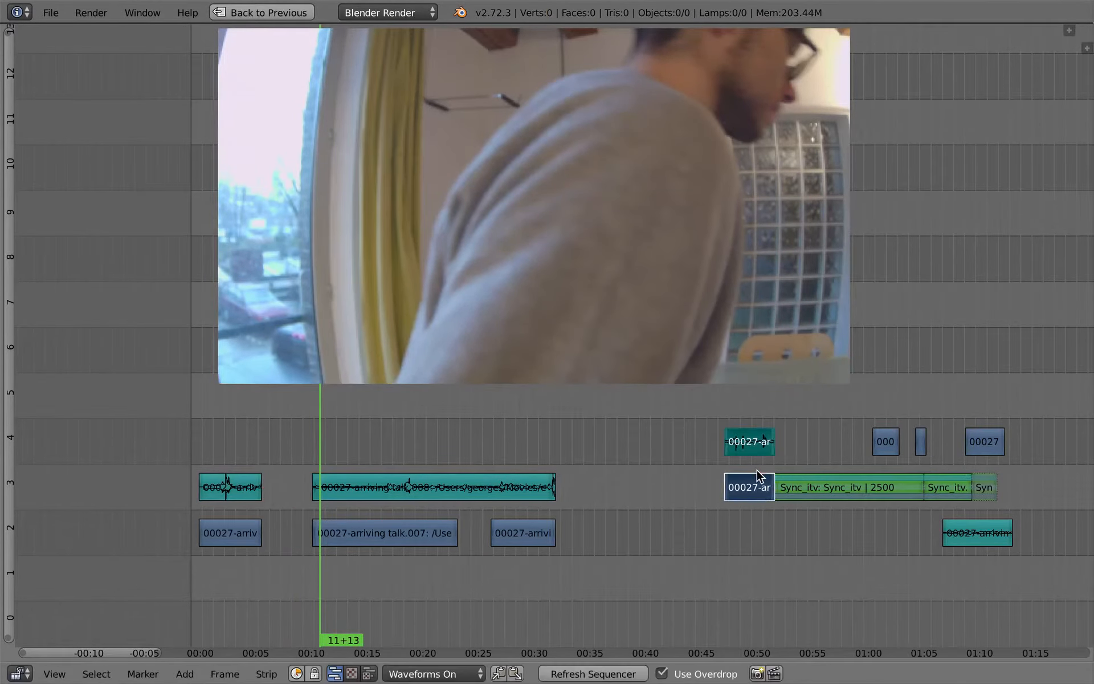
middle_click_drag(741, 524, 612, 503)
key("g")
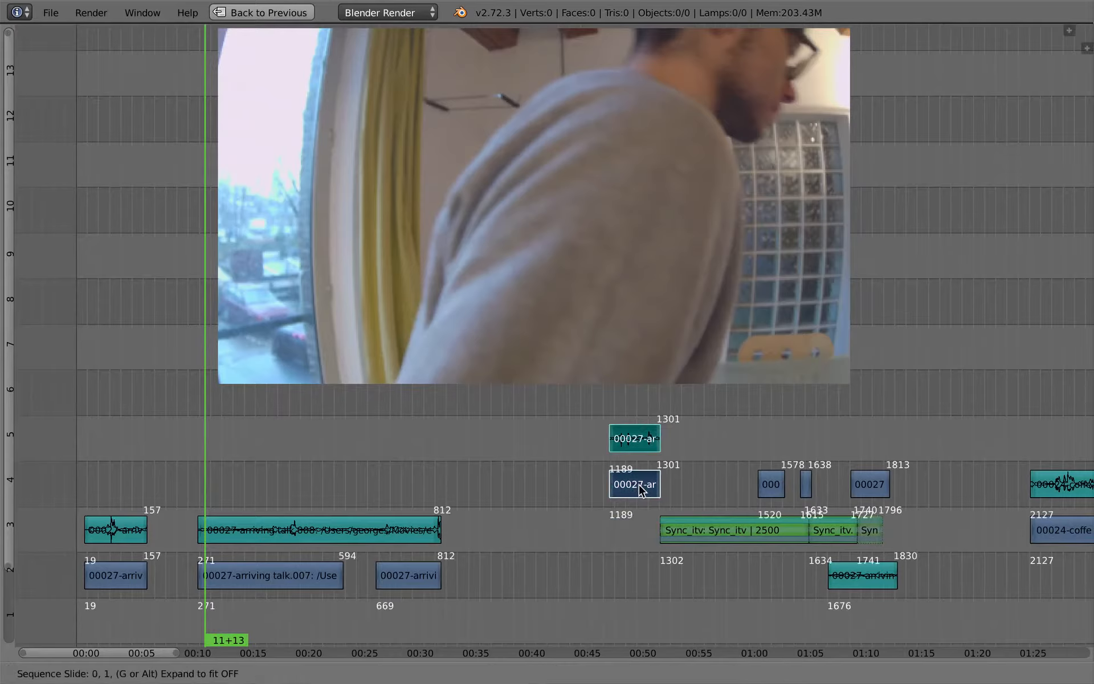
left_click(643, 487)
middle_click_drag(642, 488, 380, 525)
left_click(564, 525)
key("alt+a")
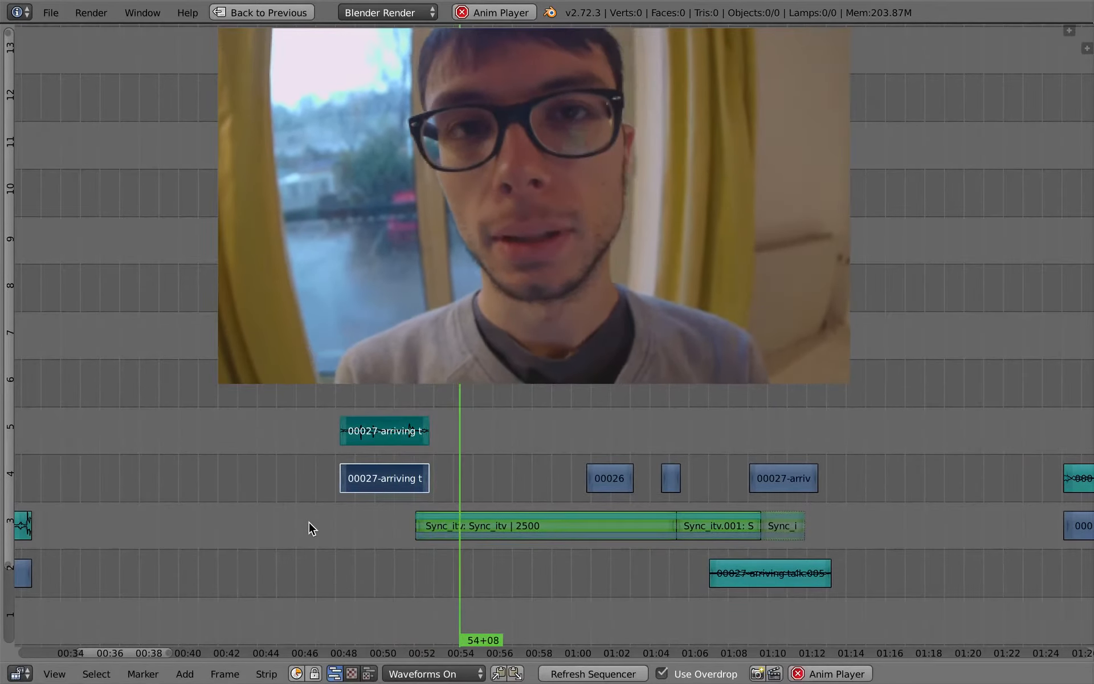
key("alt+a")
Move the isolated segment's sound strip down to channel 2 and extend its end to frame 1343.
right_click(393, 436)
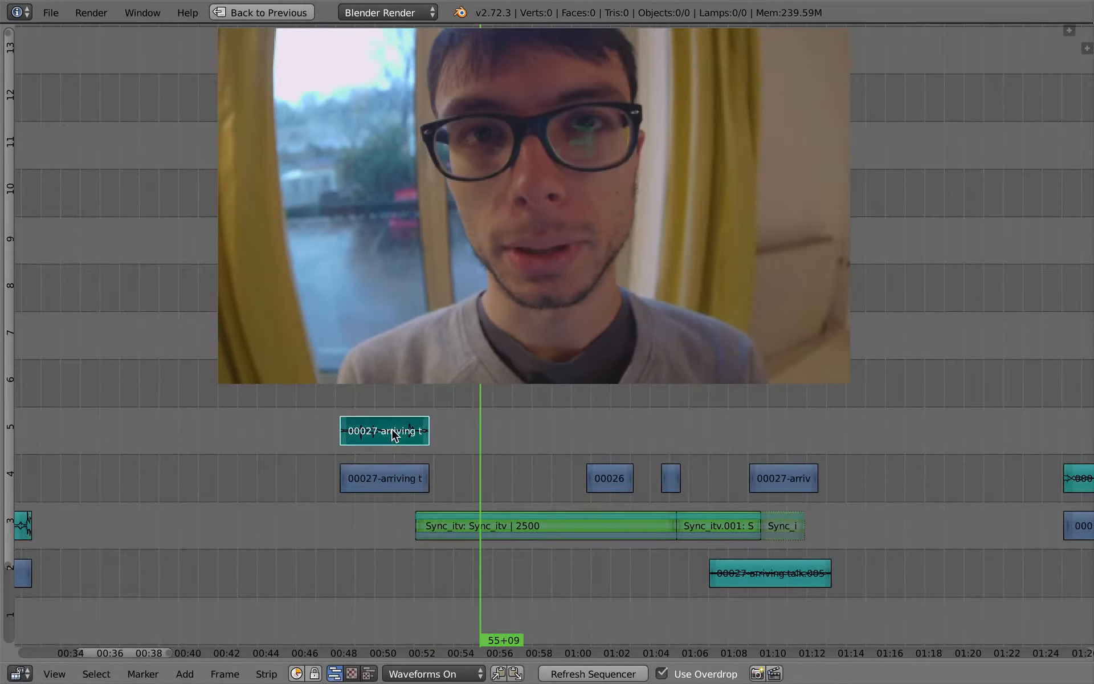
key("g")
left_click(410, 572)
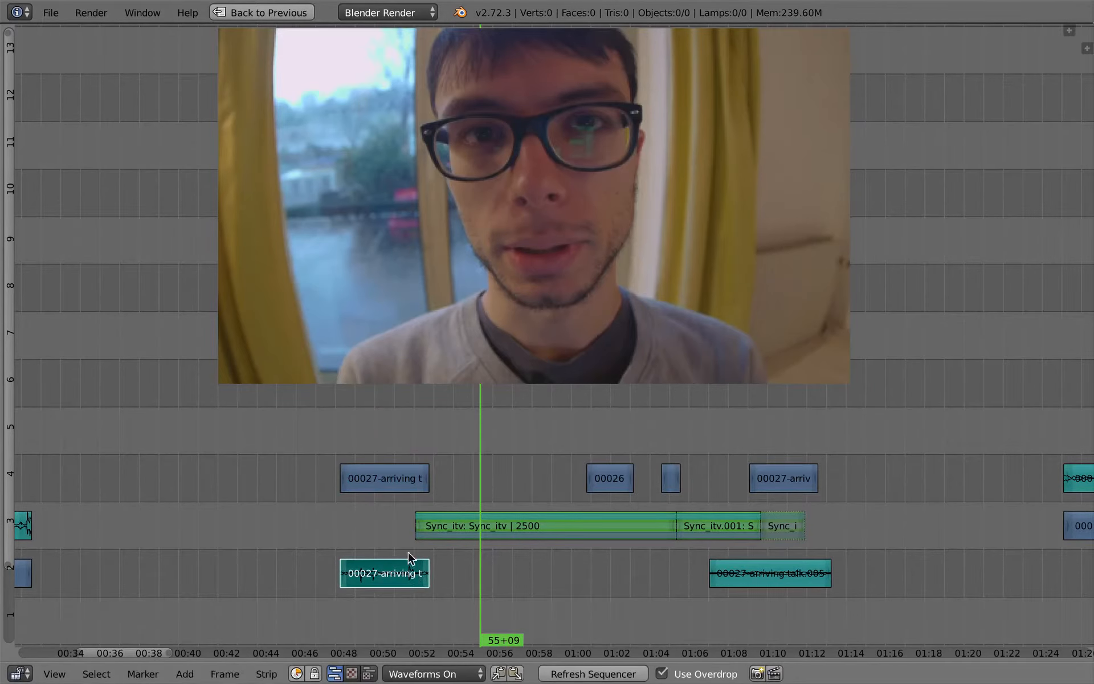
left_click(411, 516)
right_click(428, 573)
key("g")
left_click(448, 575)
Play back the overlap into the interview and set the extended sound strip's volume to 0.6.
left_click(395, 508)
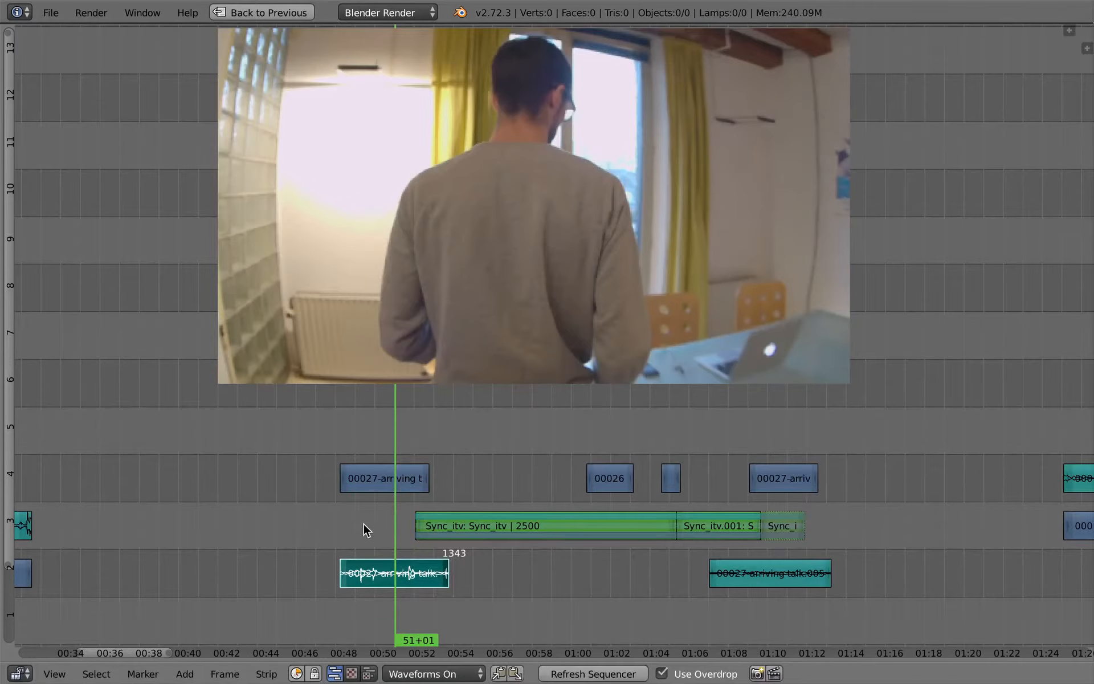
key("alt+a")
key("alt+a")
key("n")
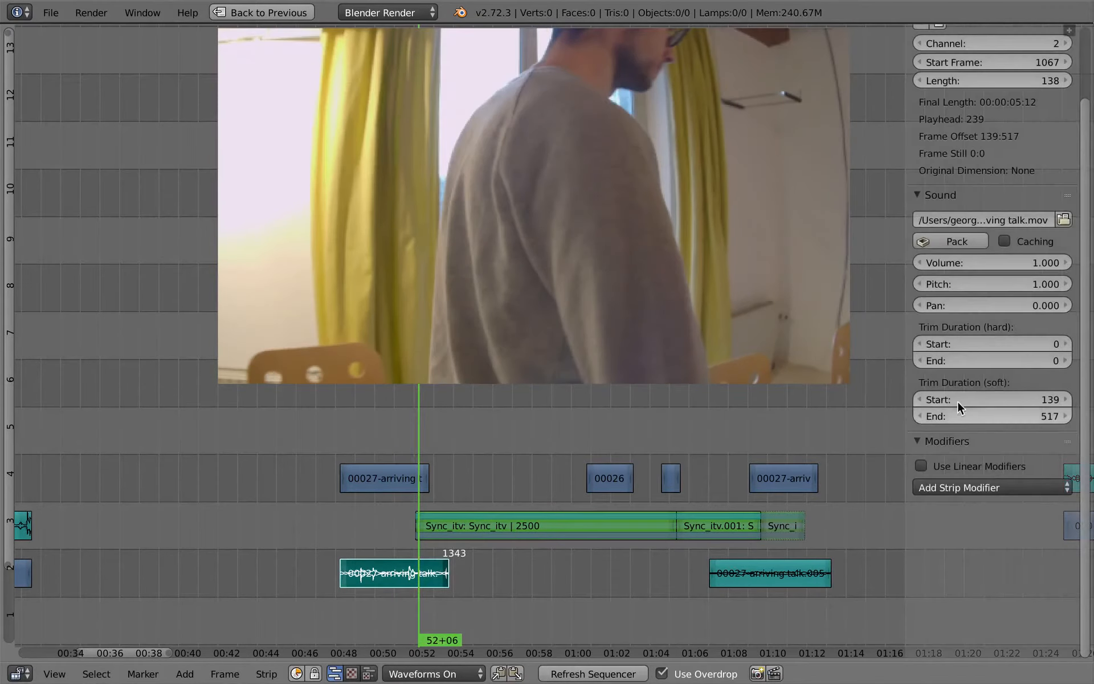
left_click(921, 261)
left_click(921, 261)
left_click(921, 261)
left_click(921, 261)
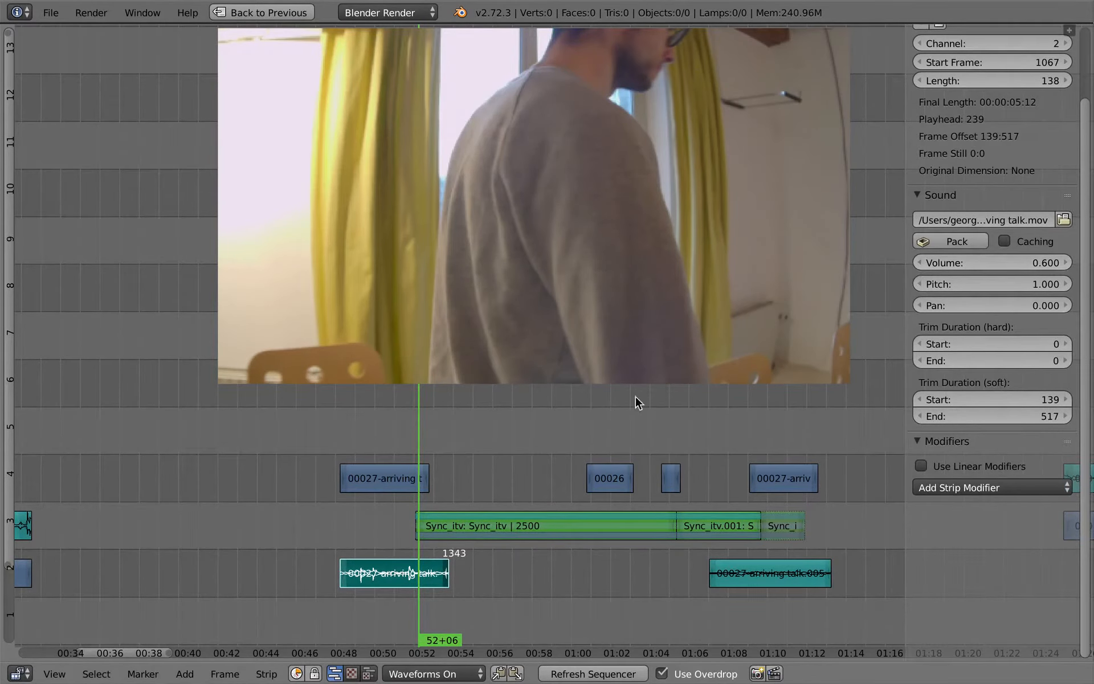
key("n")
Review the playback of the transition from the arriving talk segment into the first Sync_itv clip.
left_click(398, 494)
key("alt+a")
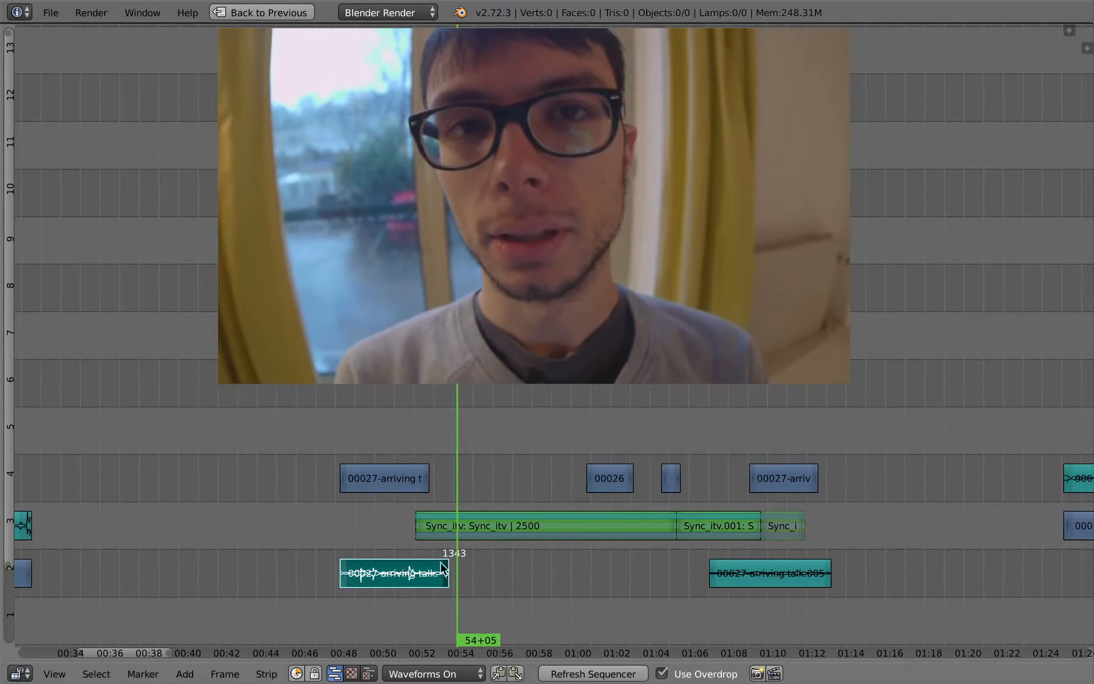
left_click(423, 537)
key("alt+a")
middle_click_drag(455, 590, 485, 571, "ctrl")
middle_click_drag(486, 571, 336, 553)
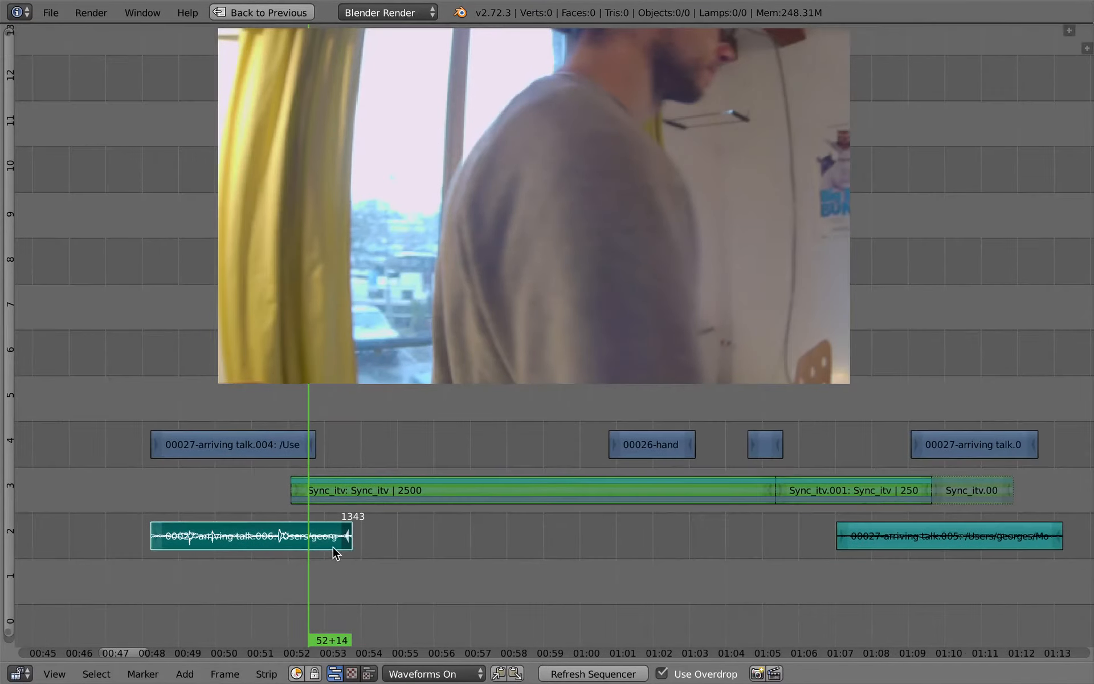
Keyframe the extended arriving talk sound strip's volume at 0.6 with the playhead at 52+08.
mouse_move(308, 513)
left_mouse_down()
mouse_move(294, 509)
mouse_move(297, 517)
left_mouse_up()
key("n")
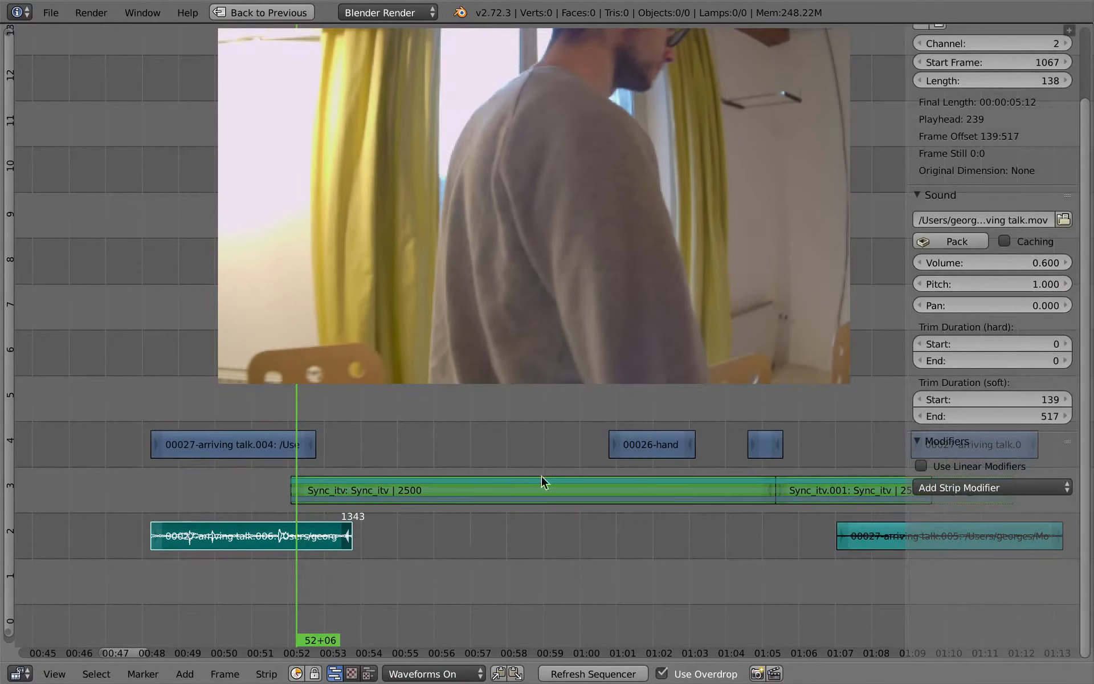
mouse_move(304, 539)
left_mouse_down()
mouse_move(276, 530)
mouse_move(301, 527)
left_mouse_up()
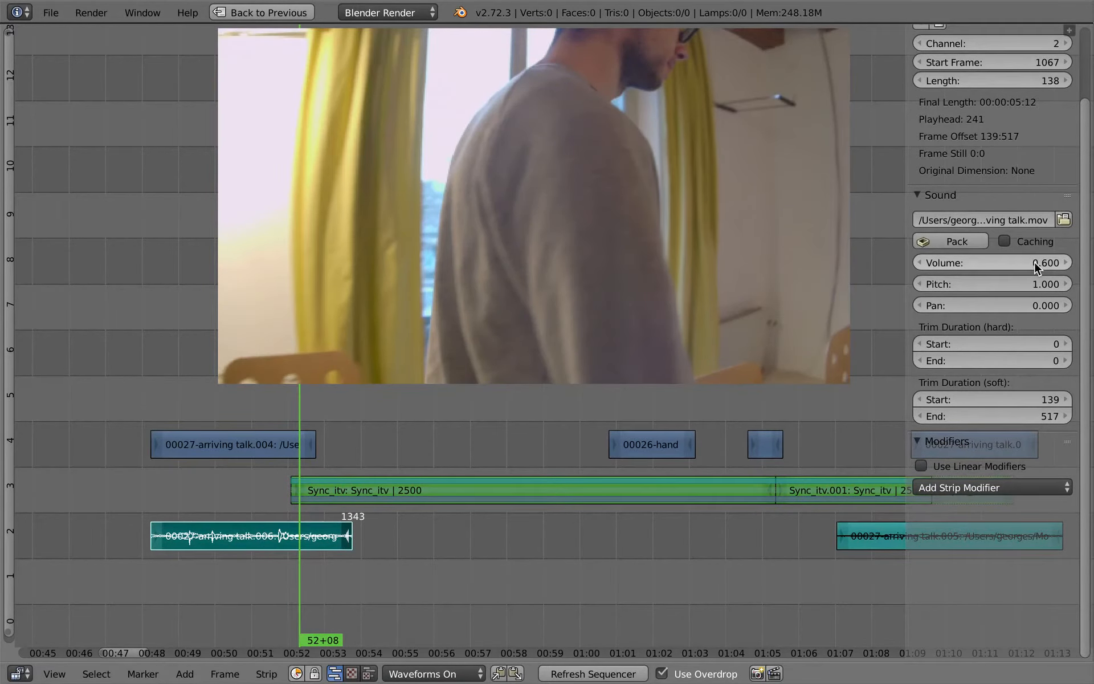
key("i")
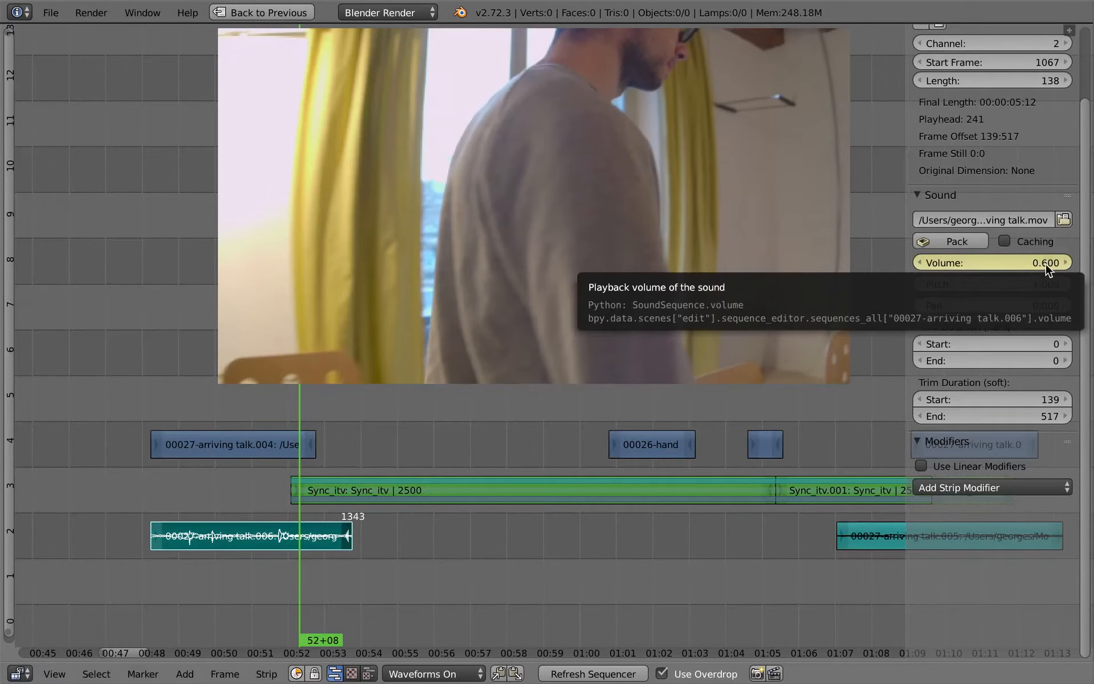
Keyframe the same sound strip's volume at 0 at 53+19 and play the fade from 52+08.
left_click(348, 500)
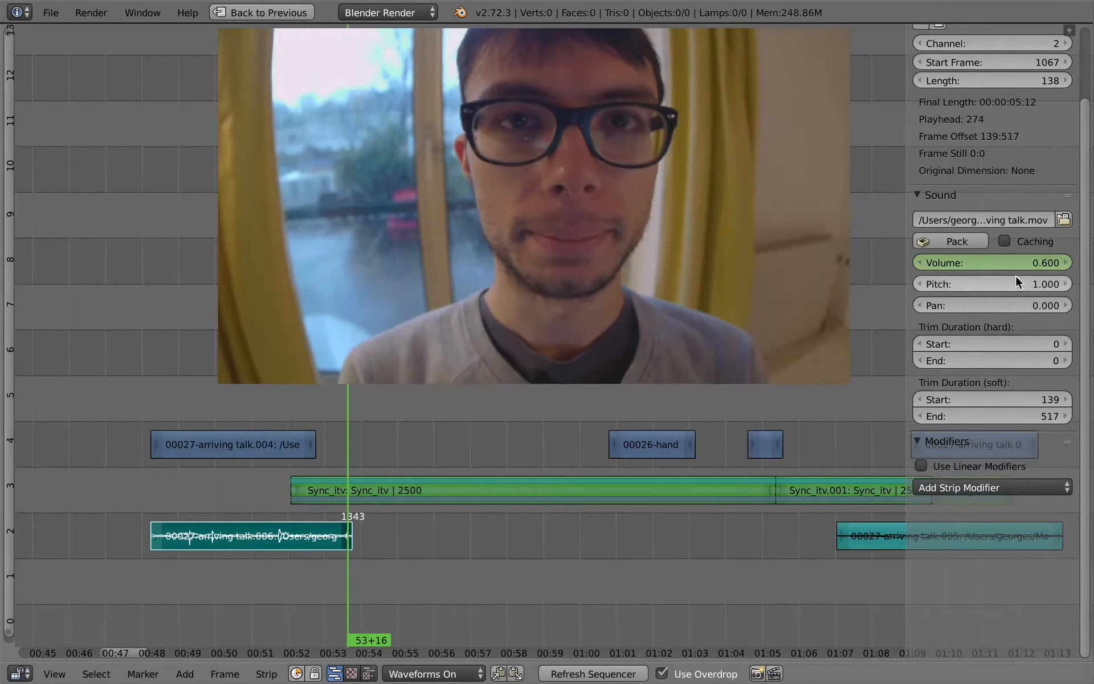
key("Page_Down")
key("Page_Up")
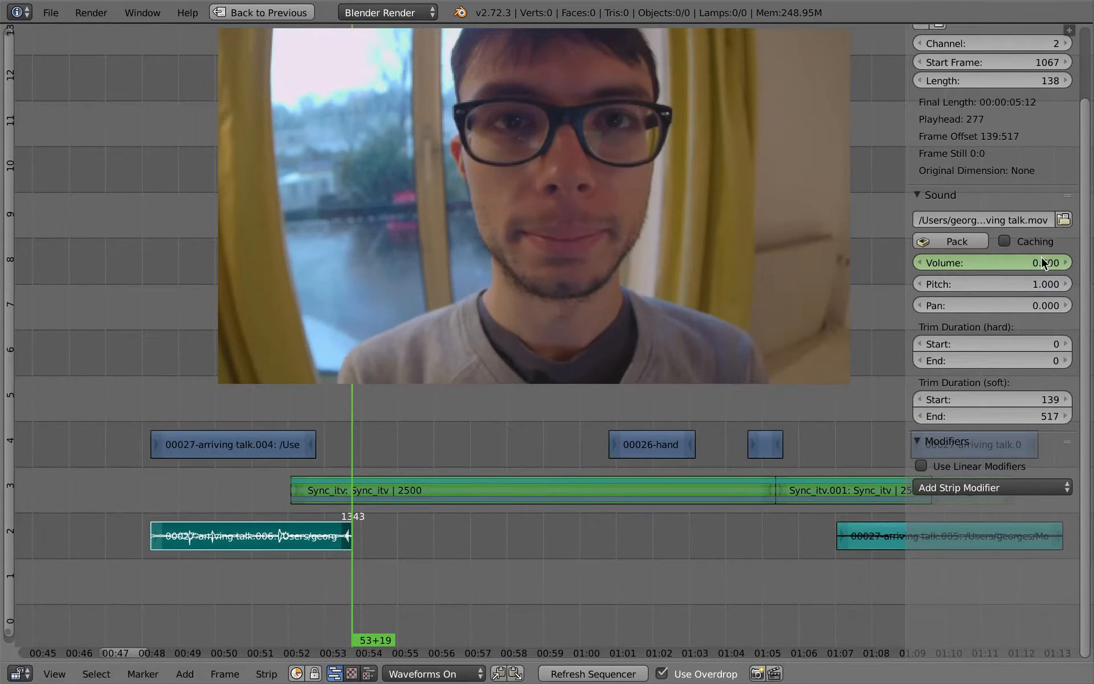
key("i")
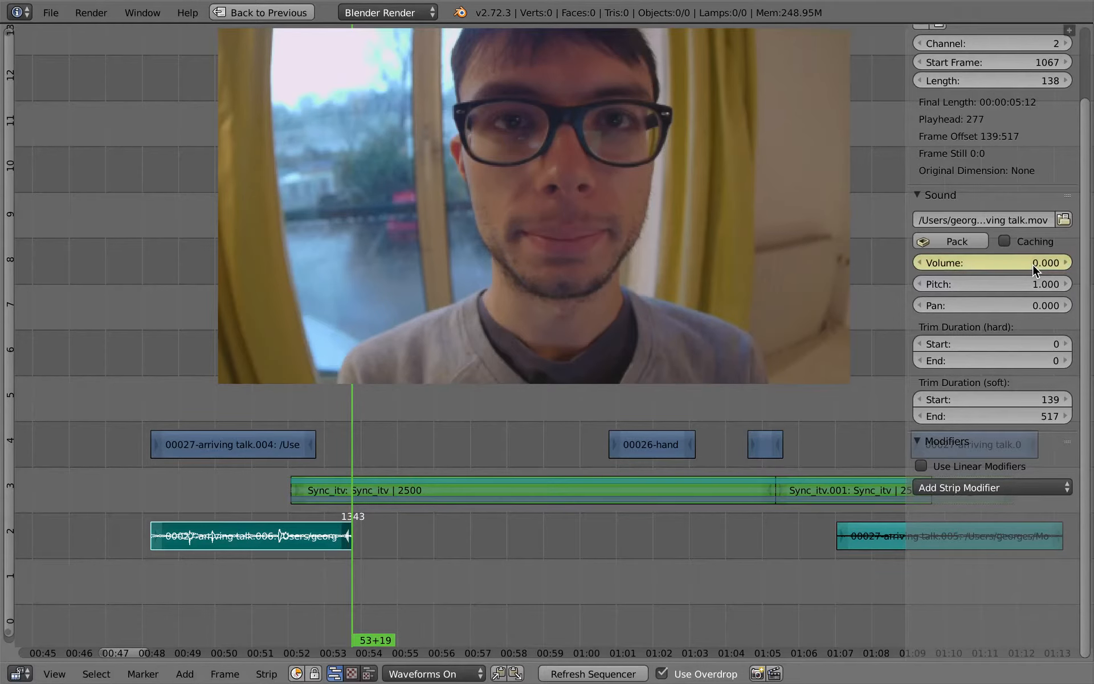
left_click(297, 488)
key("alt+a")
key("Escape")
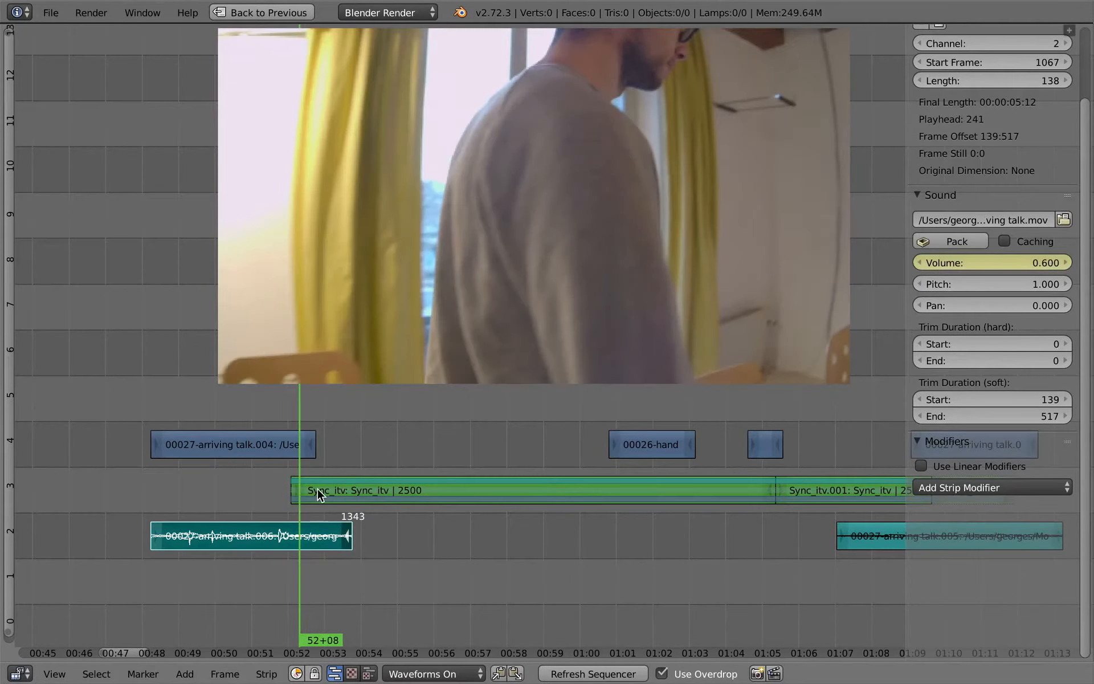
Leave the maximized sequencer and change the screen layout to Video Editing-fx.
key("ctrl+Up")
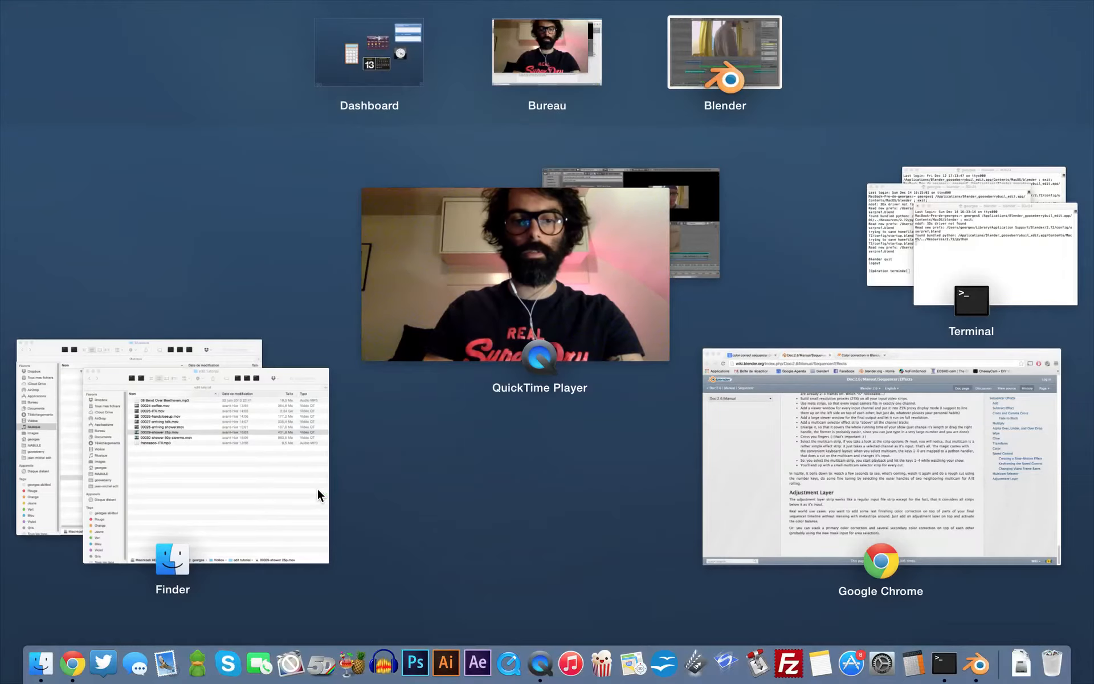
key("ctrl+Up")
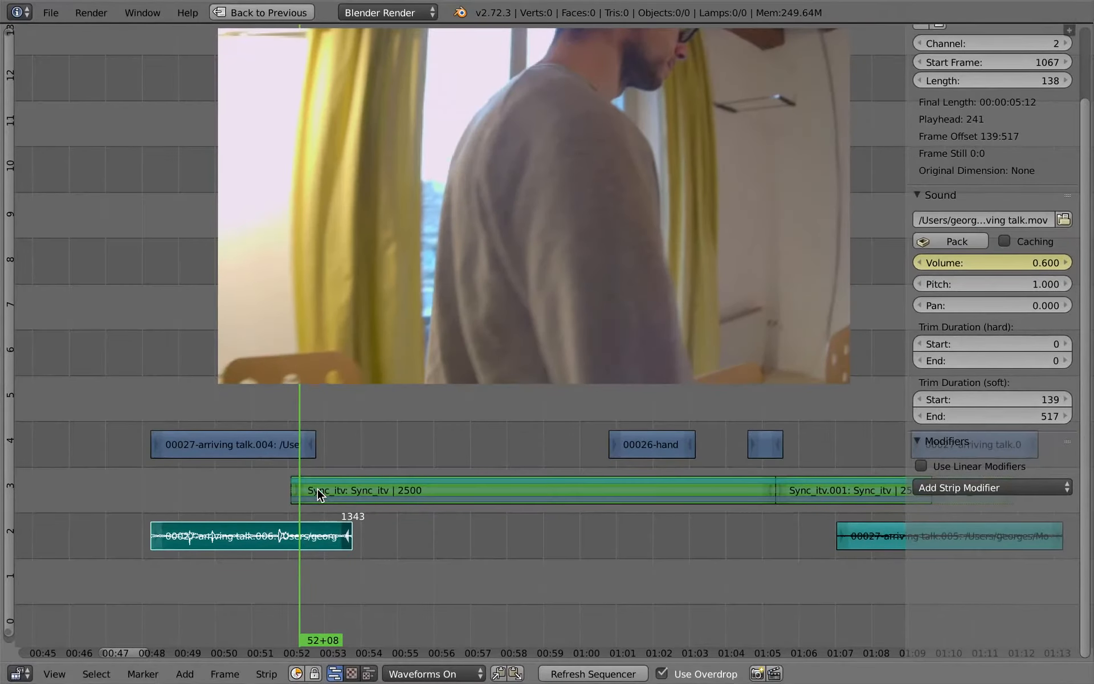
key("shift+space")
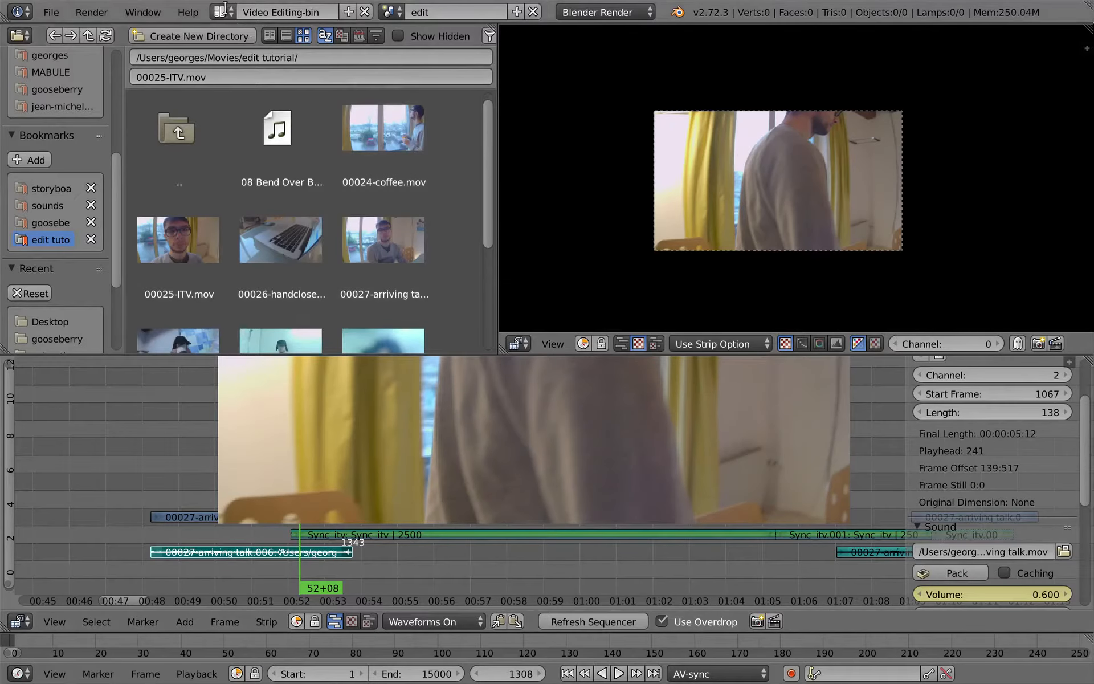
left_click(225, 8)
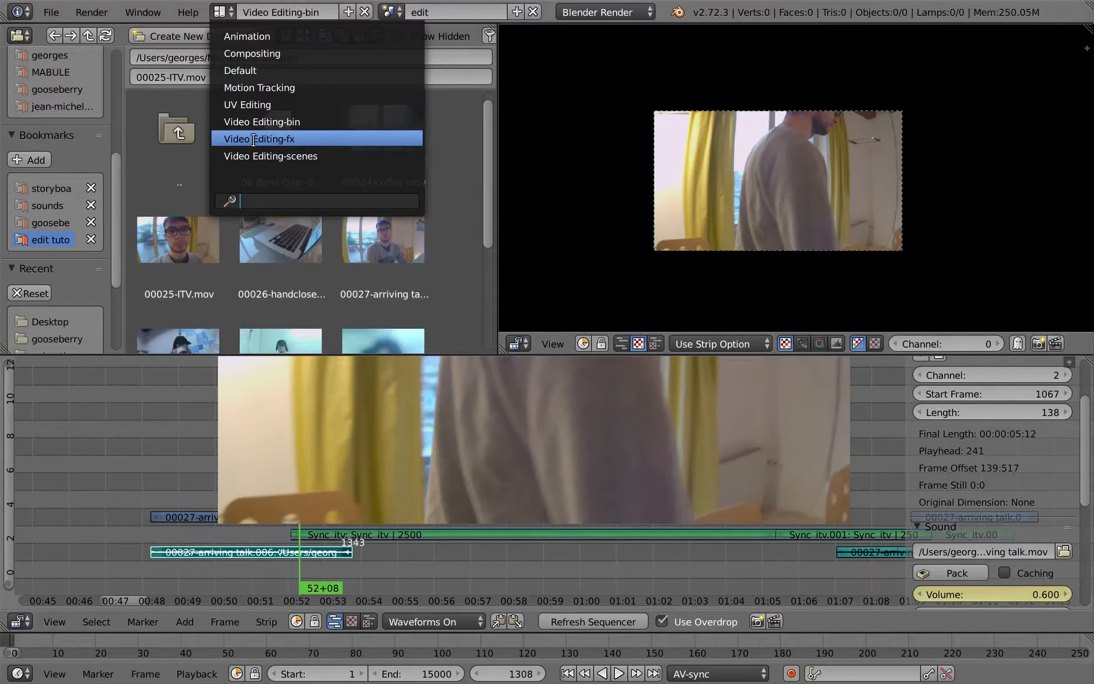
left_click(282, 139)
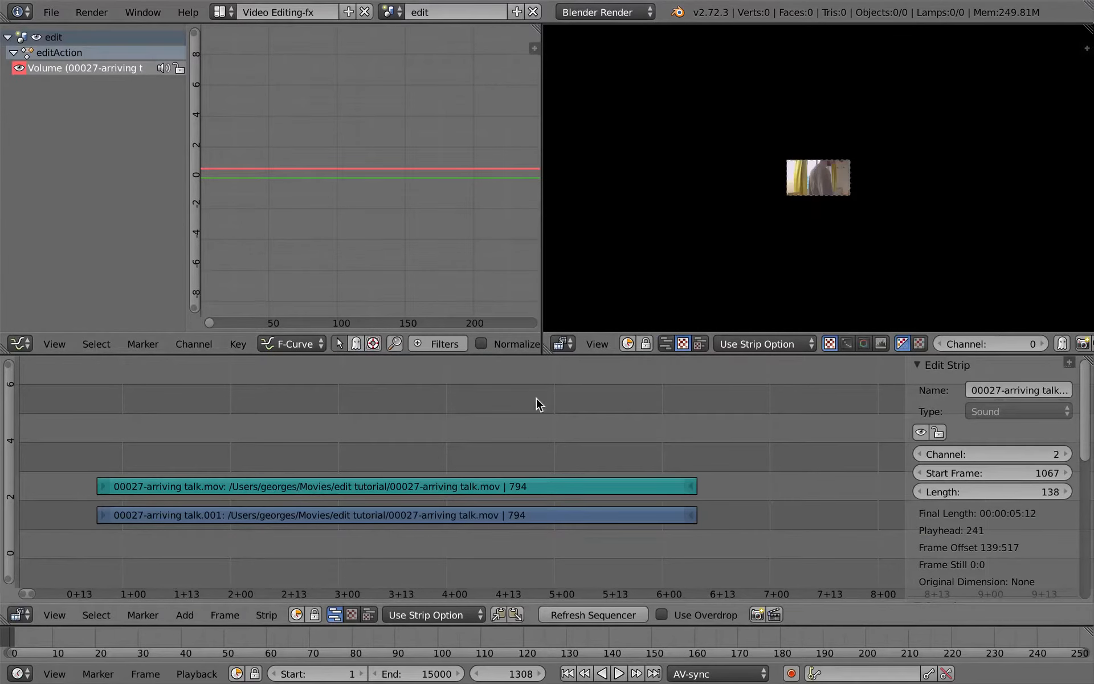
Examine the sound strip's whole volume fade curve alongside the overlapping strips and an enlarged preview.
key("Home")
middle_click_drag(157, 476, 432, 477)
middle_click_drag(392, 515, 425, 494, "ctrl")
middle_click_drag(425, 493, 573, 480)
middle_click_drag(507, 511, 518, 522, "ctrl")
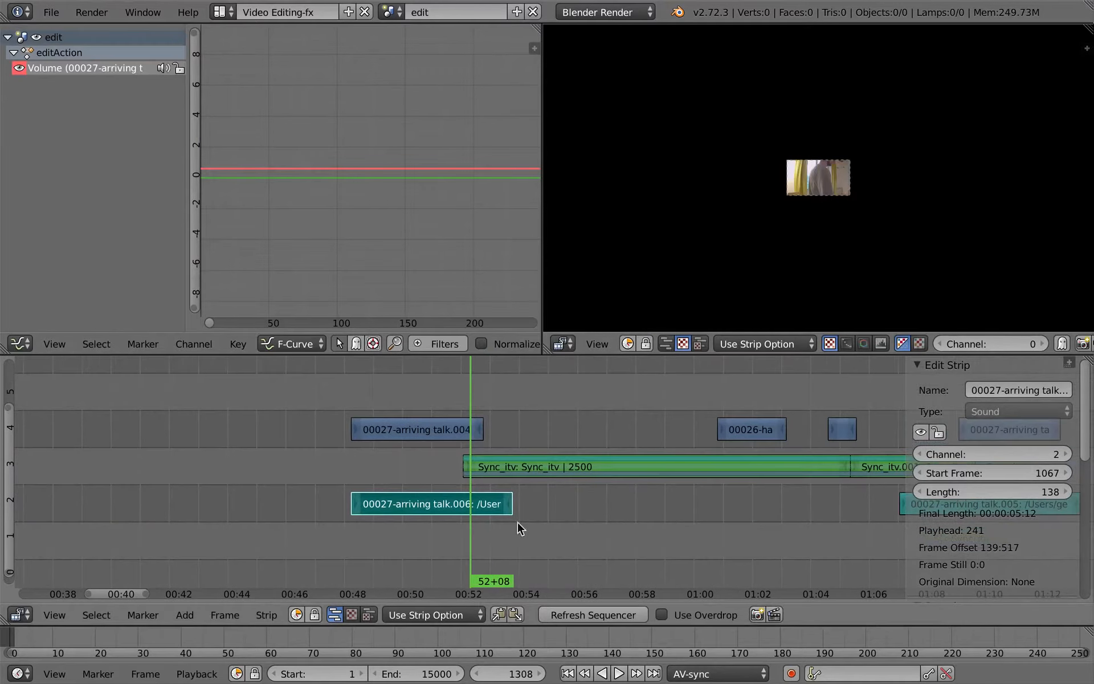
key("Home")
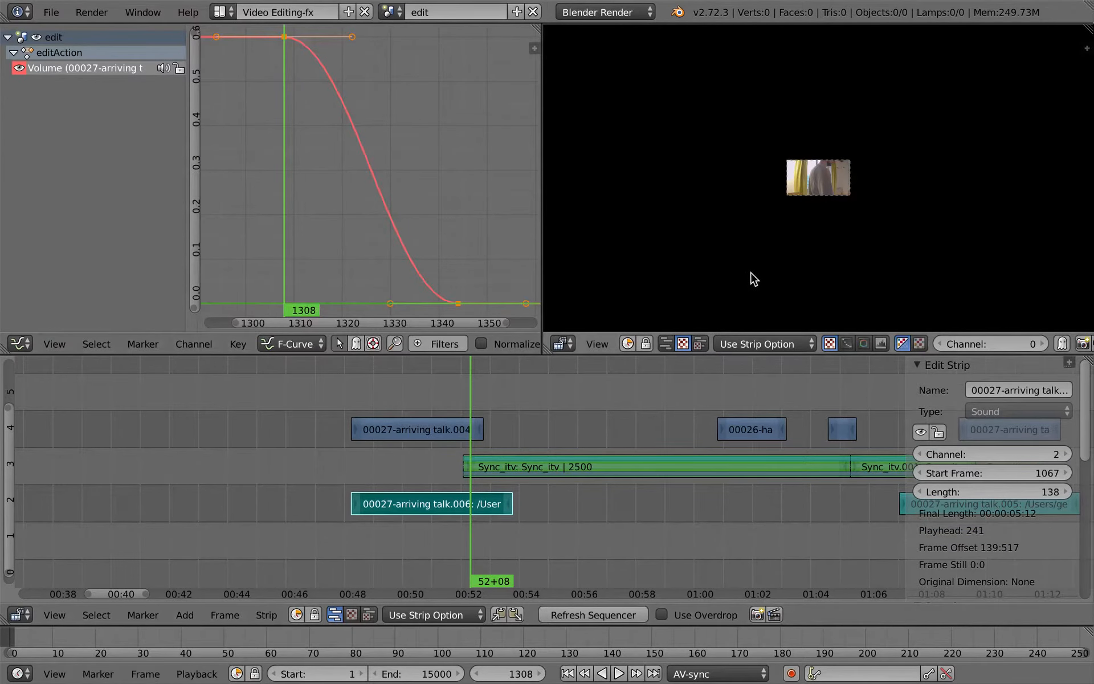
middle_click_drag(724, 290, 751, 191, "ctrl")
middle_click_drag(838, 60, 626, 251)
middle_click_drag(692, 239, 712, 210, "ctrl")
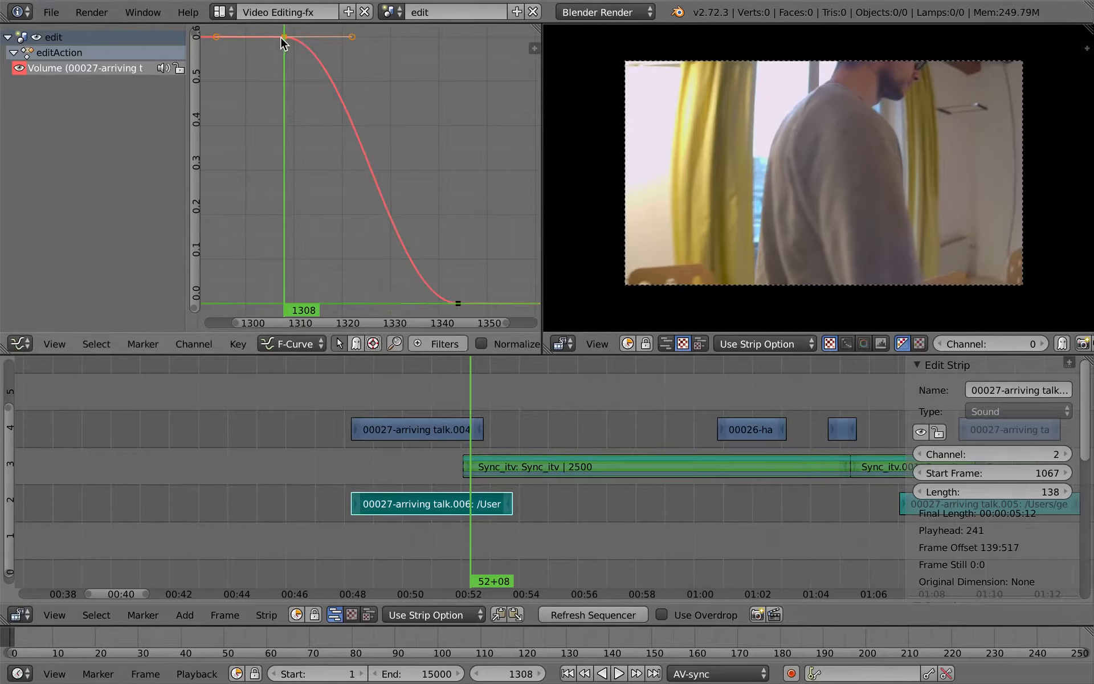
Reshape the volume fade by shortening the first keyframe's handles and lengthening the end keyframe's handles.
key("s")
left_click(370, 67)
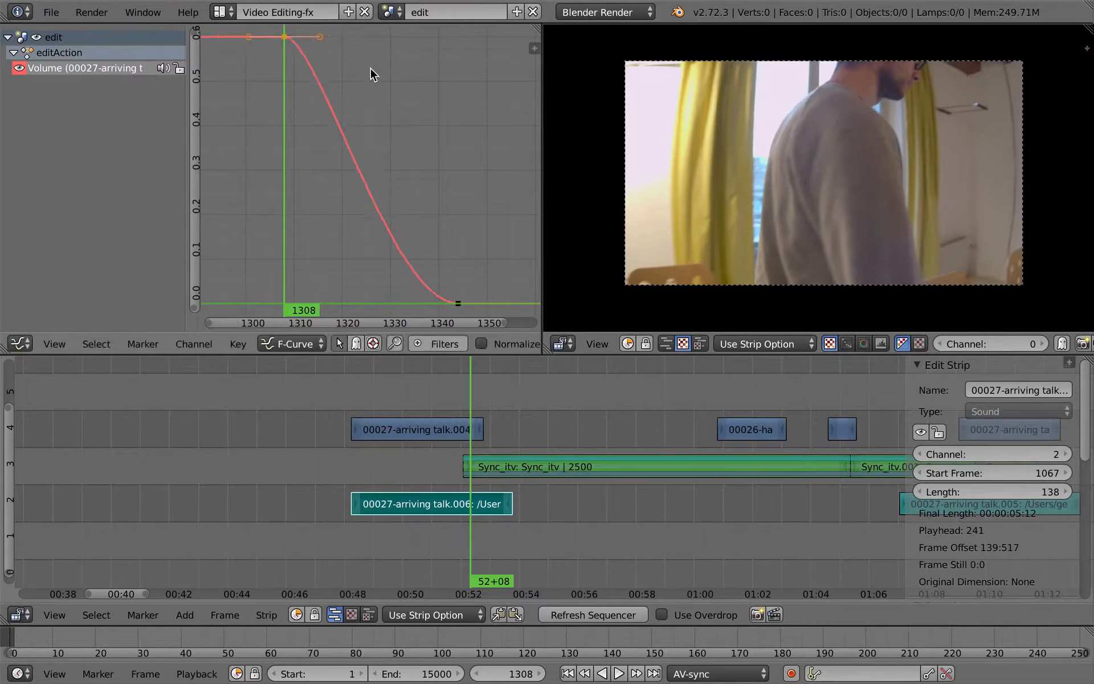
right_click(459, 303)
key("s")
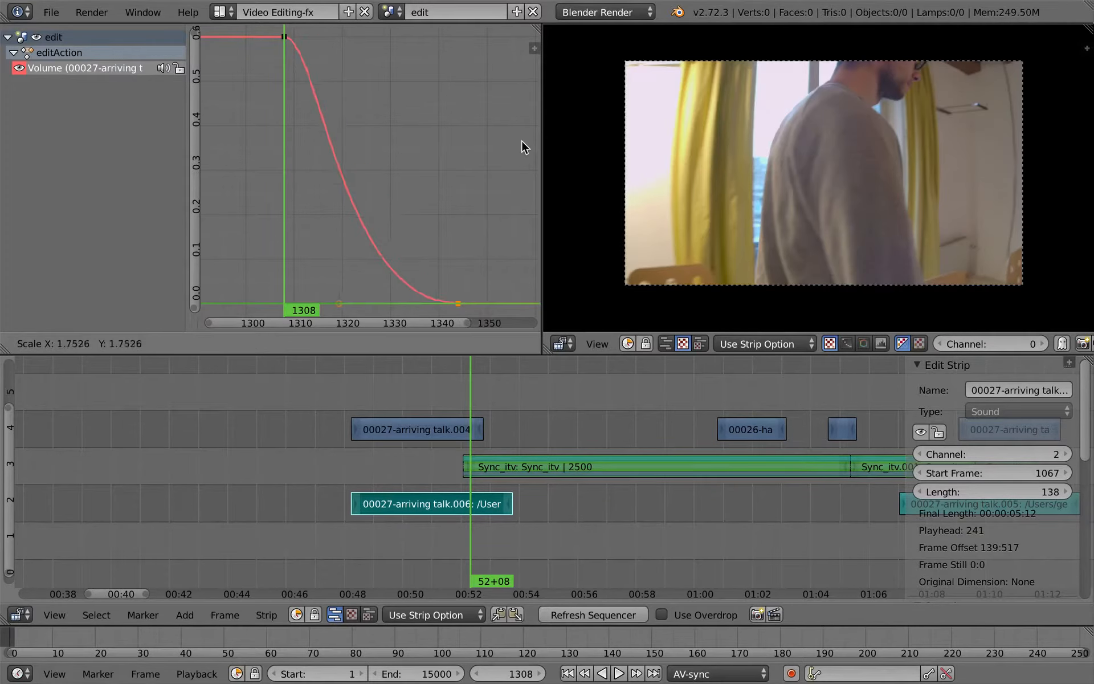
left_click(422, 146)
key("s")
left_click(418, 159)
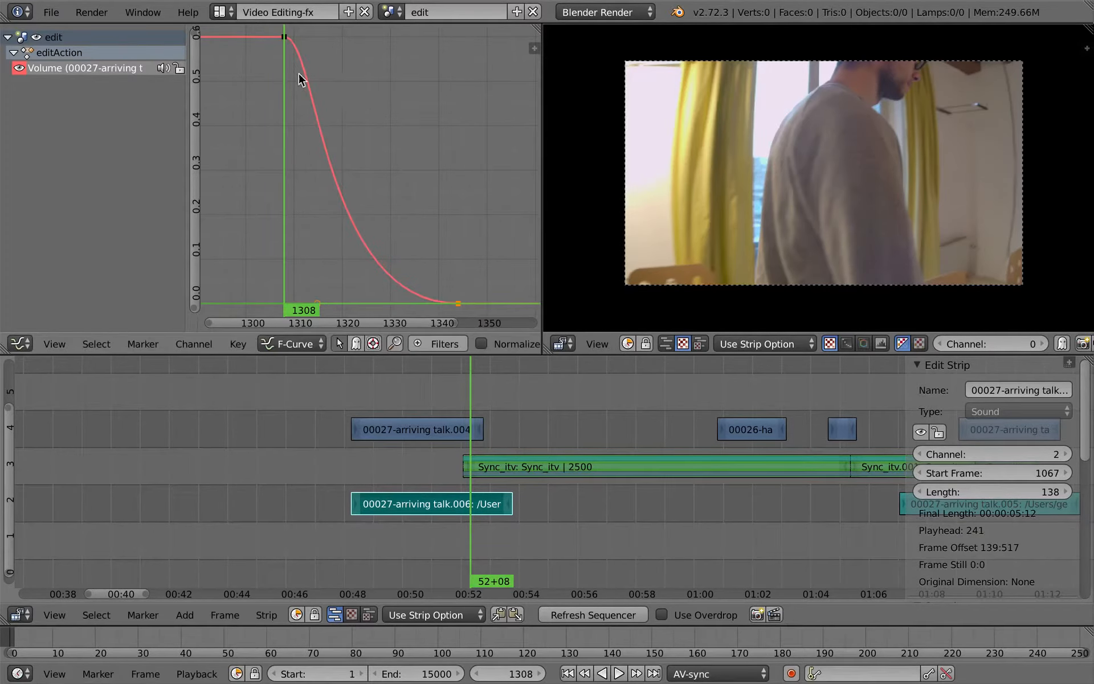
Return to the Video Editing-bin layout with the sequencer maximized and the strip properties hidden.
left_click(222, 12)
left_click(293, 121)
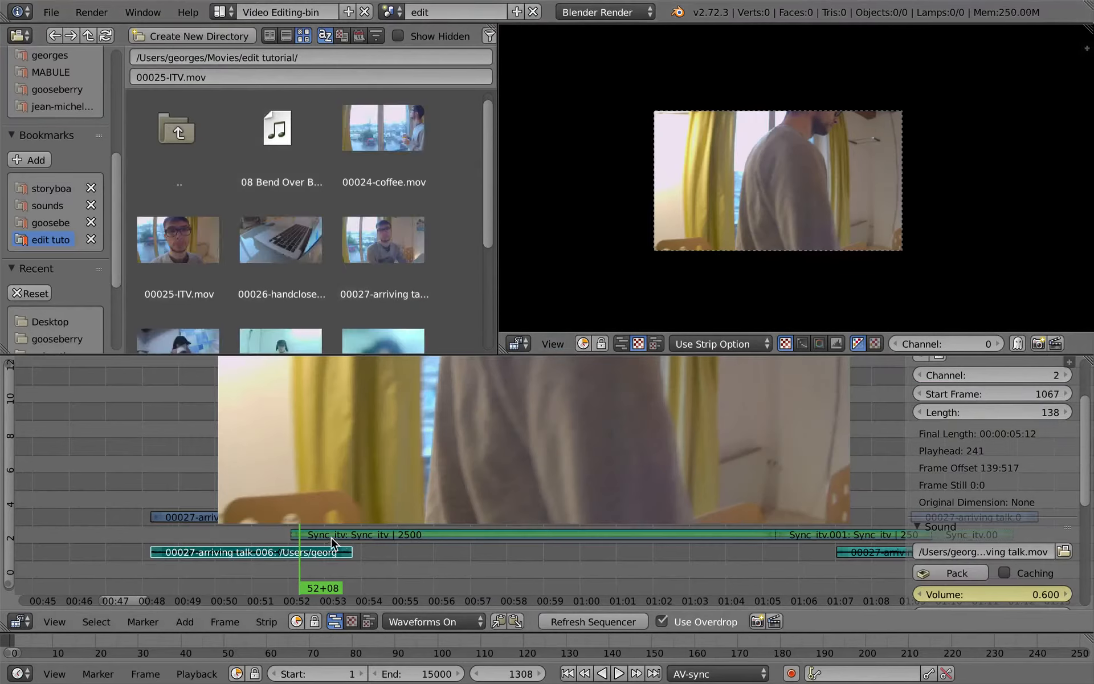
key("ctrl+Up")
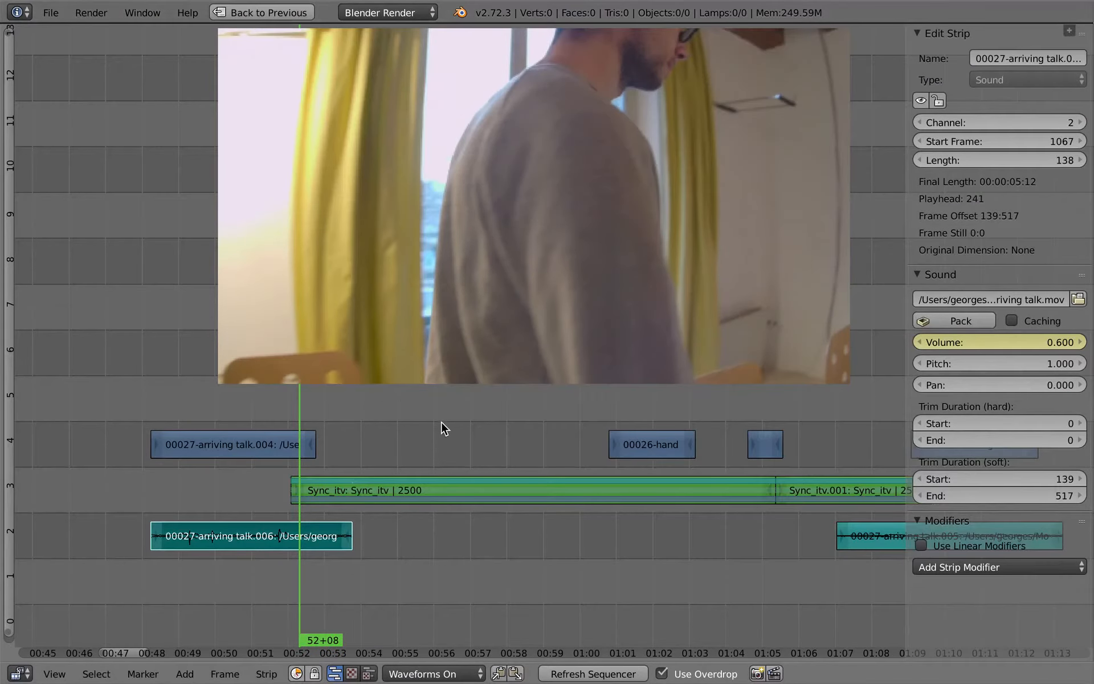
key("n")
Play back the faded sound transition and continue through the interview to the end of the last arriving talk cutaway.
key("alt+a")
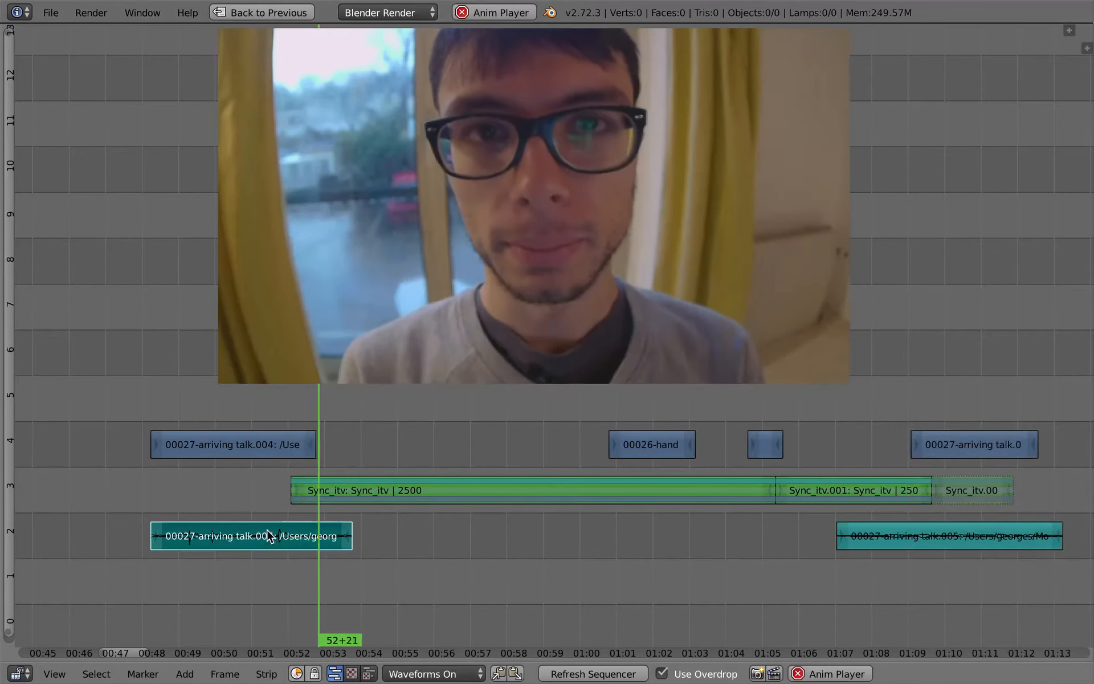
key("alt+a")
left_click_drag(251, 473, 231, 490)
key("alt+a")
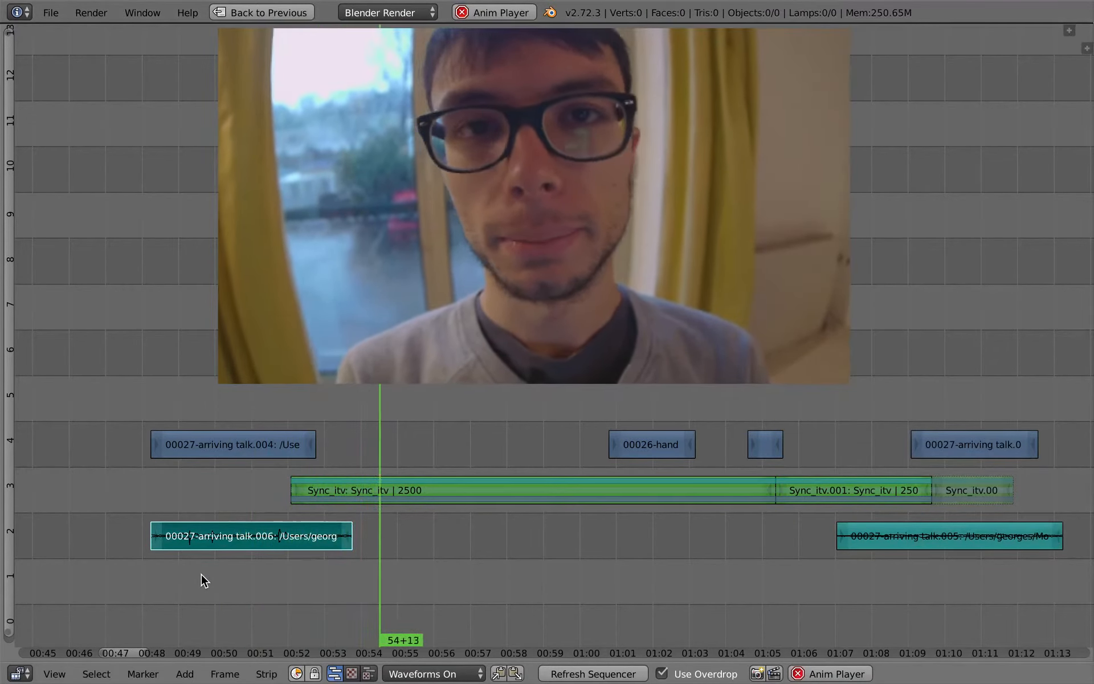
scroll(393, 567, "down", 3)
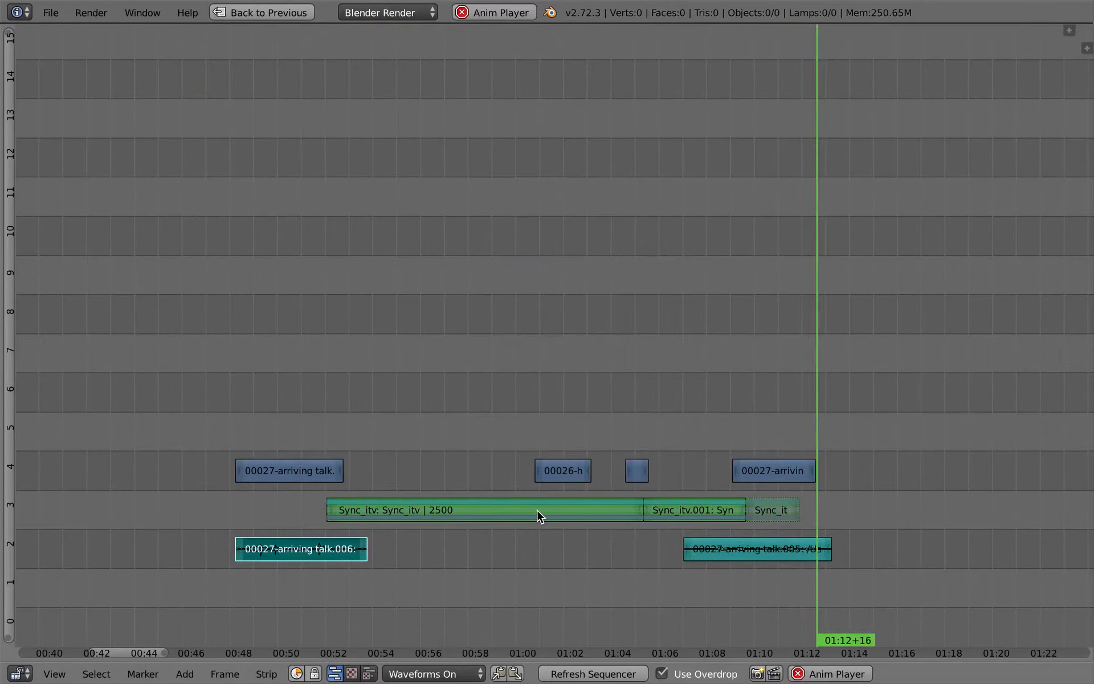
key("alt+a")
left_click_drag(266, 484, 489, 500)
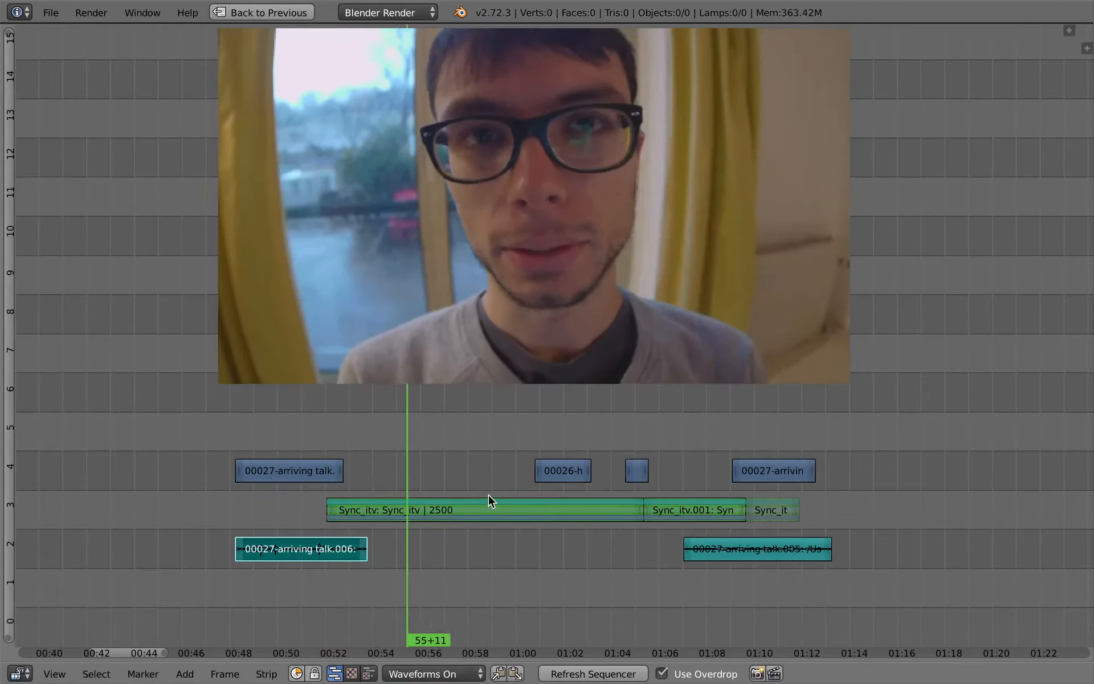
scroll(501, 535, "down", 1)
middle_click_drag(497, 540, 459, 527)
left_click_drag(425, 493, 388, 493)
middle_click_drag(420, 484, 377, 467)
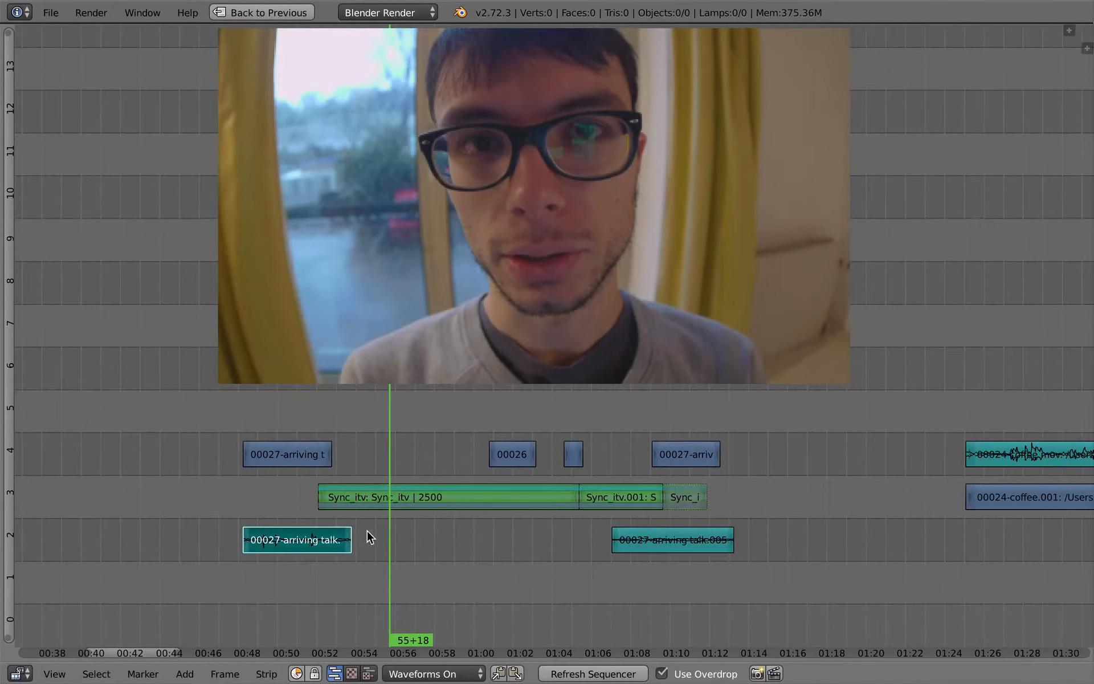
middle_click_drag(382, 547, 377, 546)
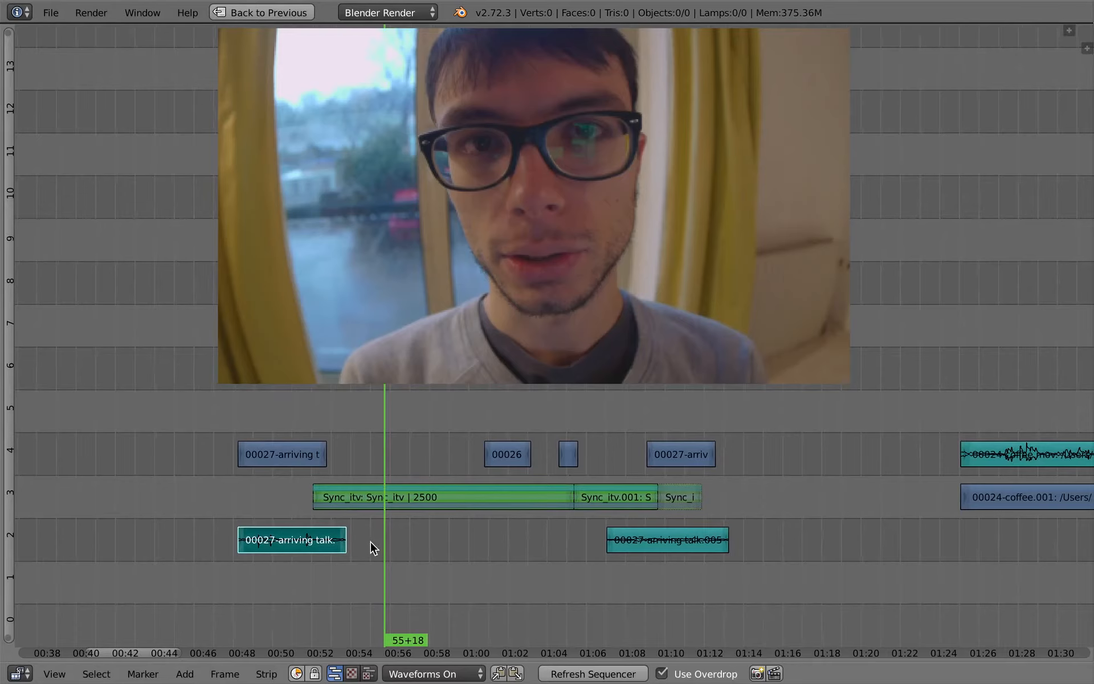
right_click(285, 451)
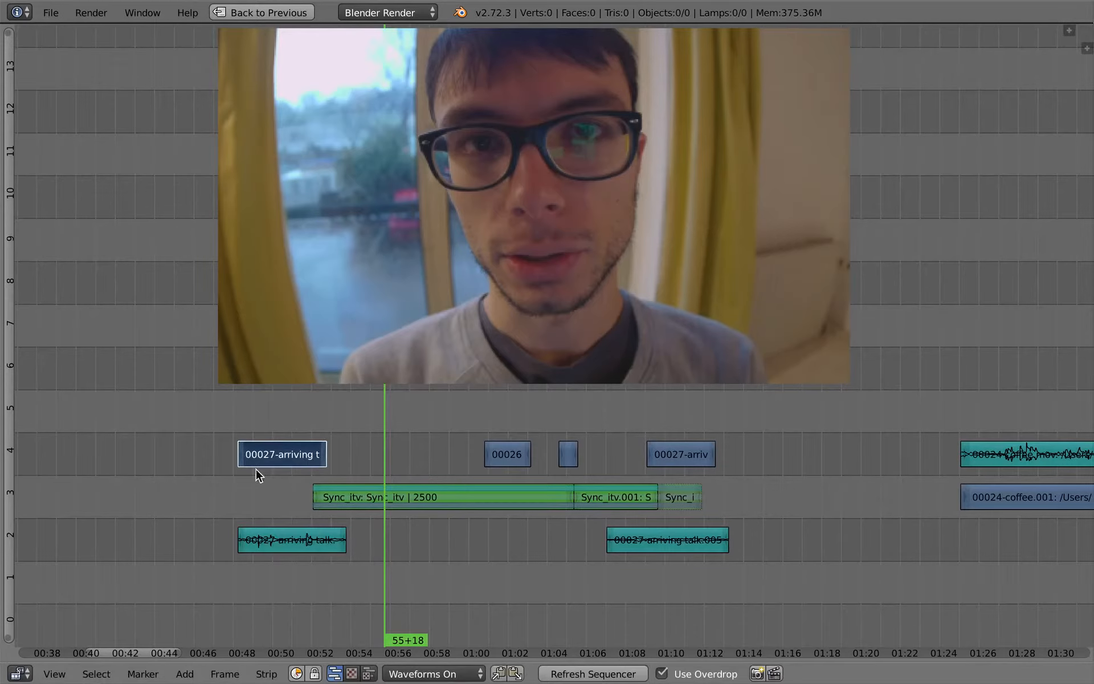
middle_click_drag(493, 510, 407, 520)
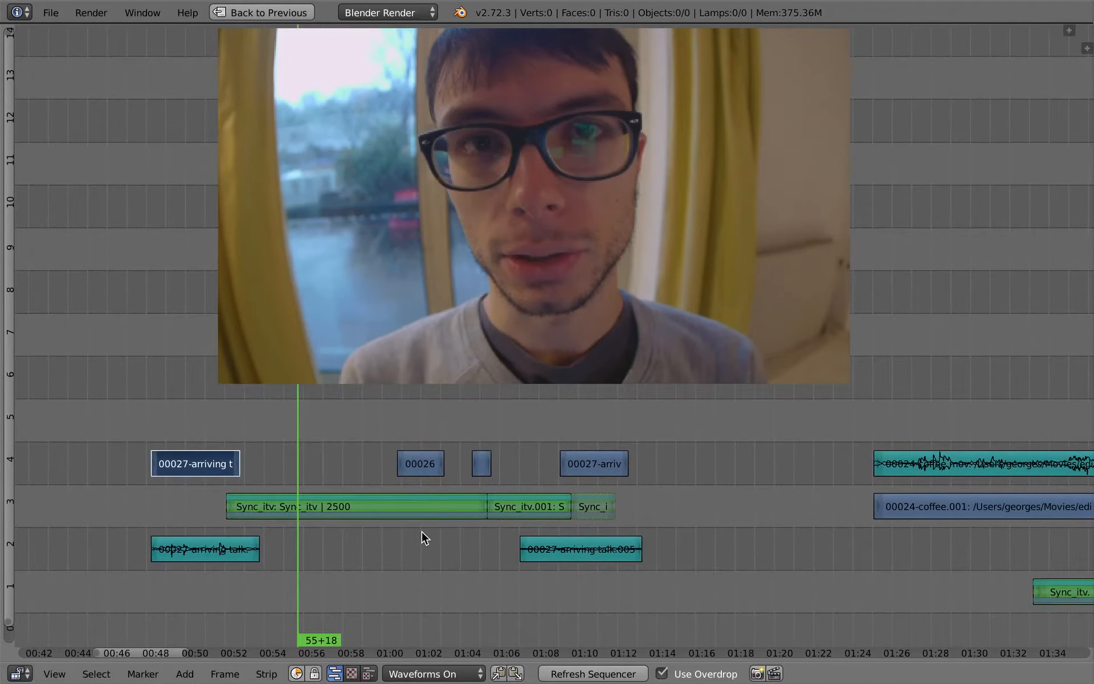
key("super+Tab")
key("shift+super+Tab")
Select the first Sync_itv strip and play the transition from its start past the end of the arriving talk video.
left_click(203, 482)
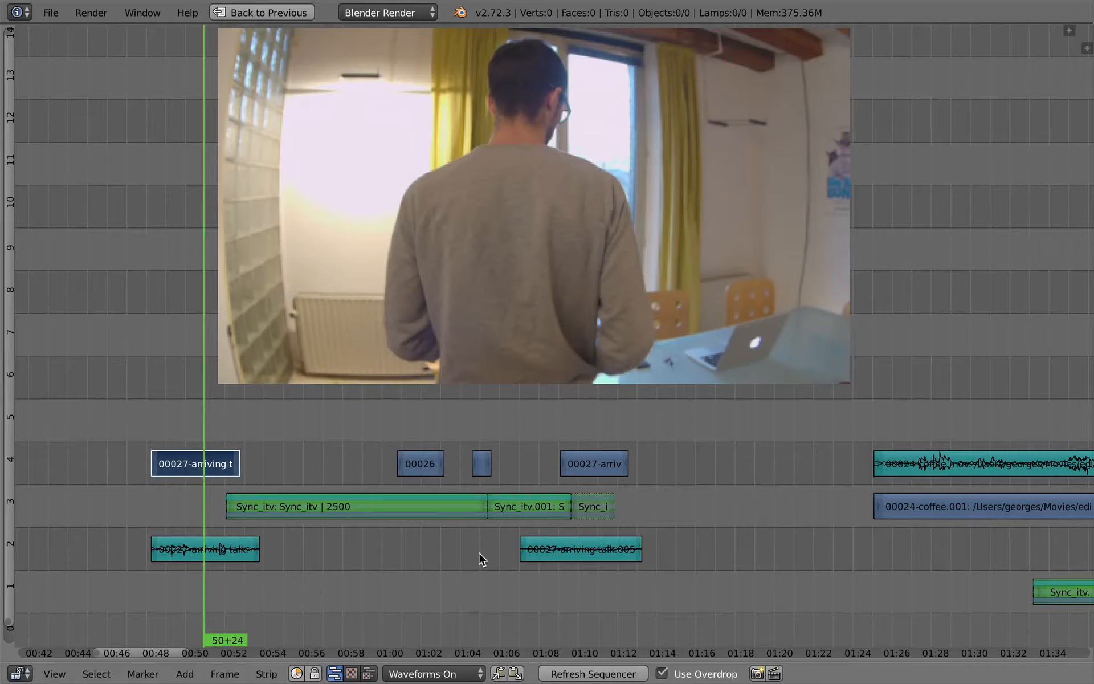
middle_click_drag(299, 557, 413, 524)
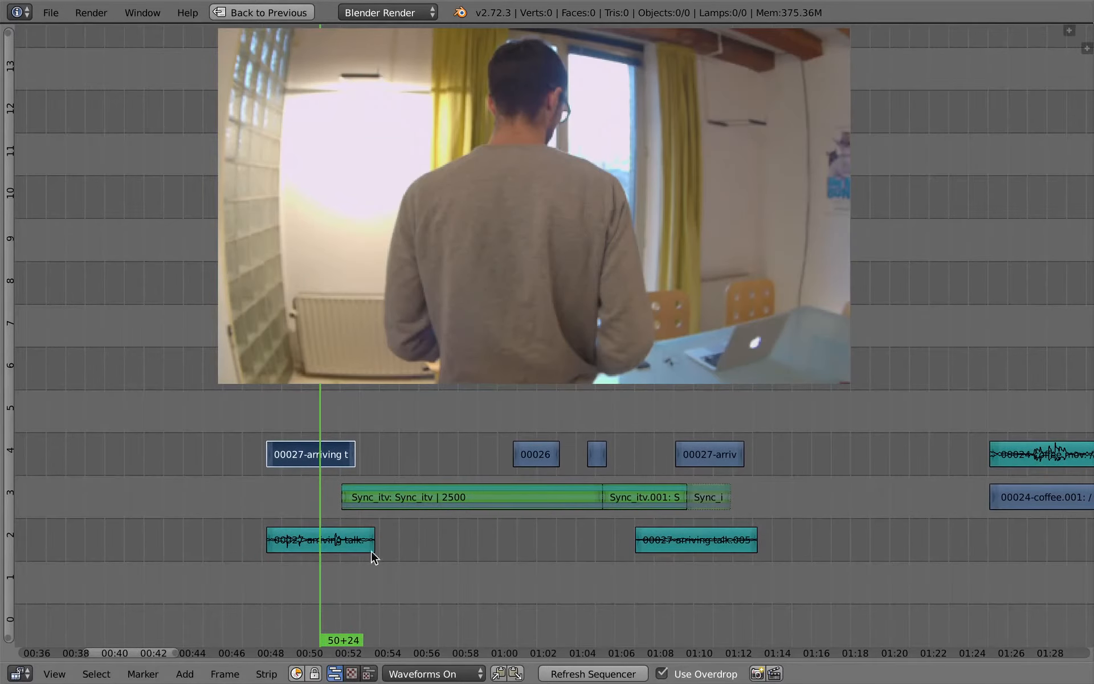
right_click(429, 506)
middle_click_drag(429, 506, 423, 541, "ctrl")
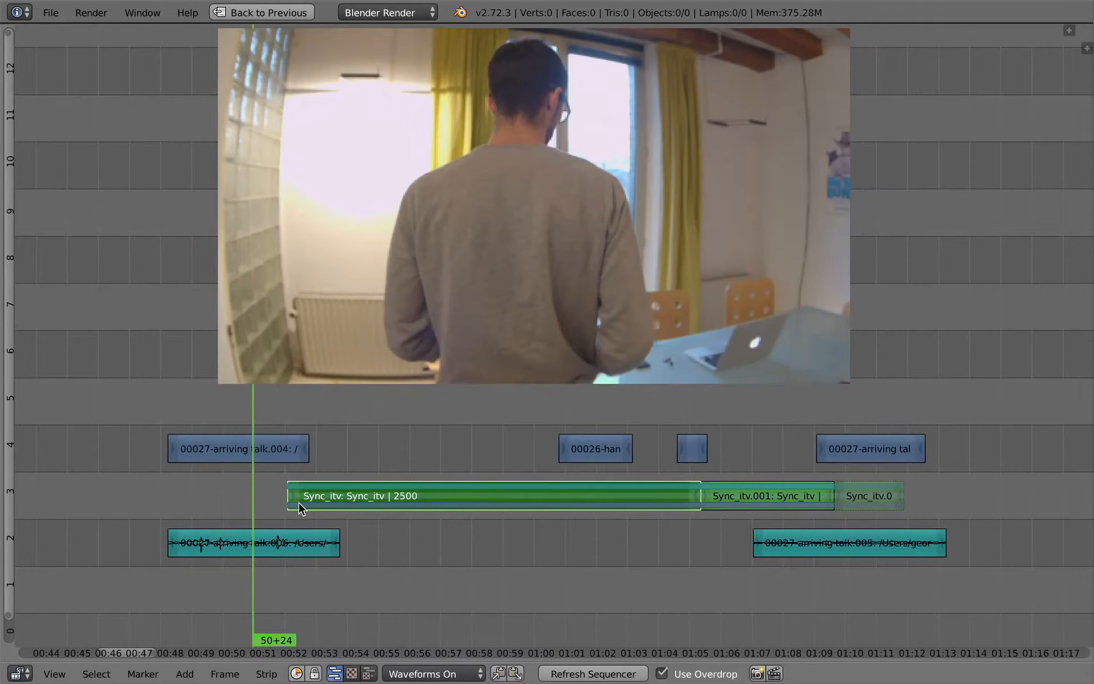
mouse_move(291, 498)
left_mouse_down()
mouse_move(296, 481)
mouse_move(283, 480)
mouse_move(318, 496)
mouse_move(368, 494)
mouse_move(286, 497)
left_mouse_up()
key("alt+a")
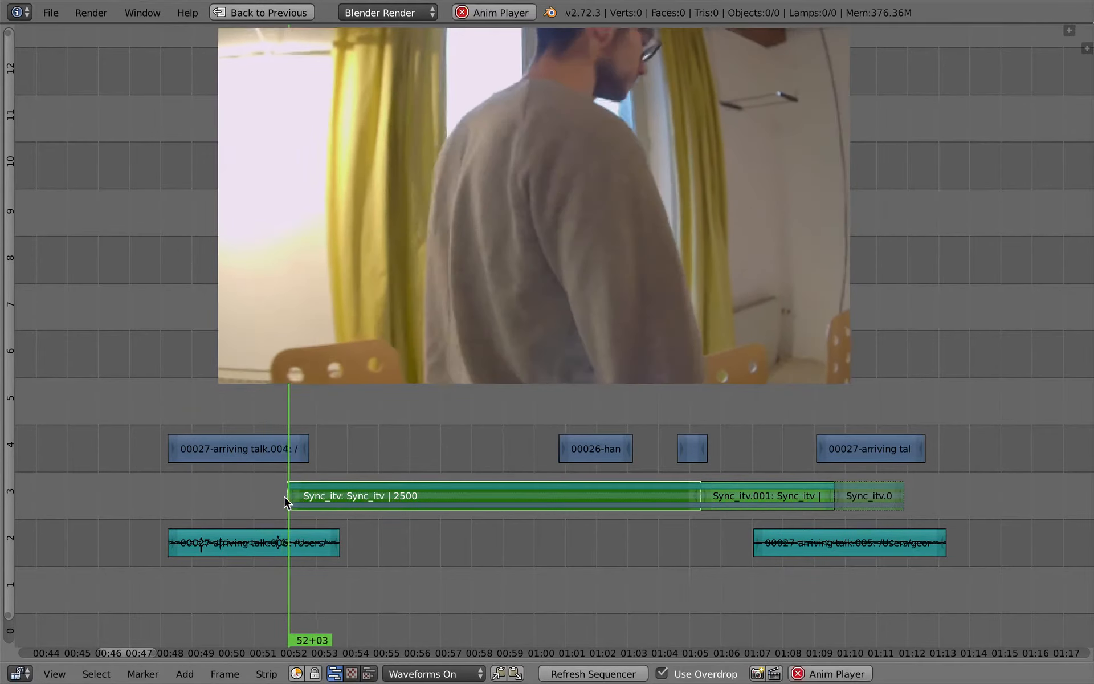
key("alt+a")
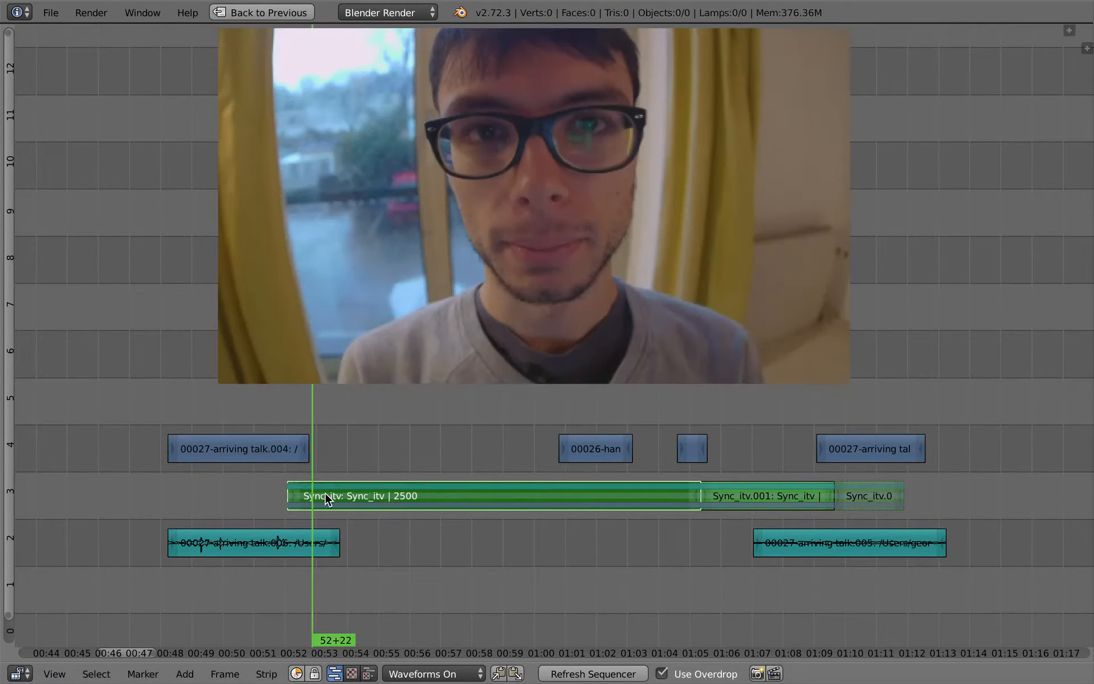
Move the playhead to 01:00+02 within the first Sync_itv clip and restore the full multi-editor layout.
middle_click_drag(386, 509, 402, 487, "ctrl")
left_click_drag(401, 484, 619, 462)
middle_click_drag(574, 507, 715, 454, "ctrl")
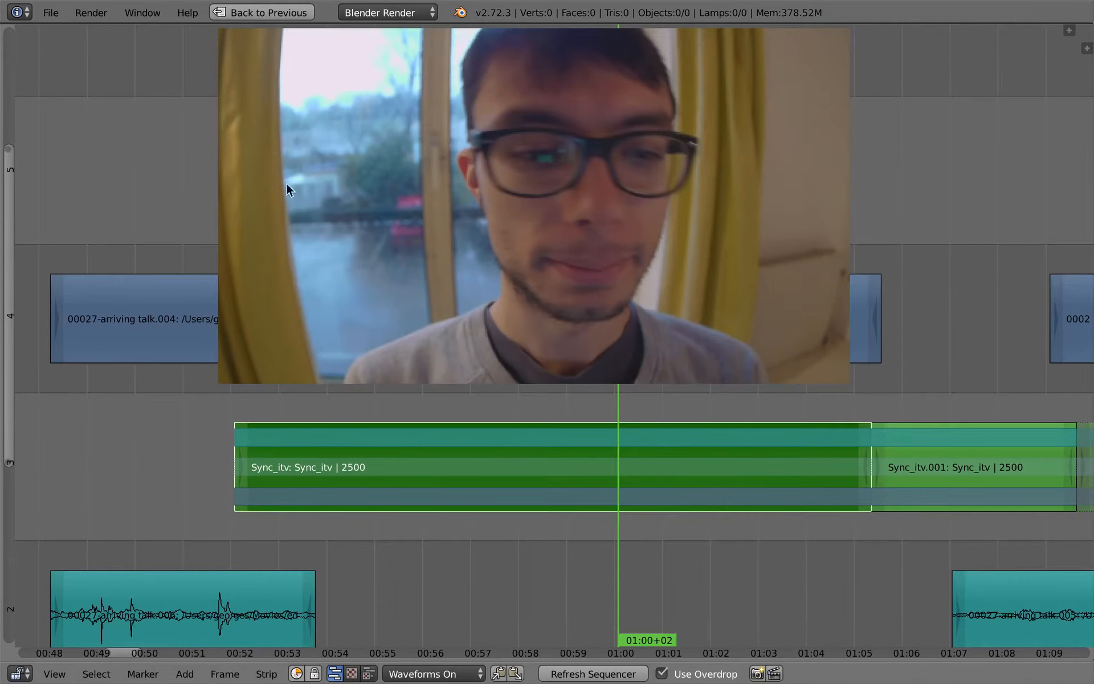
key("shift+space")
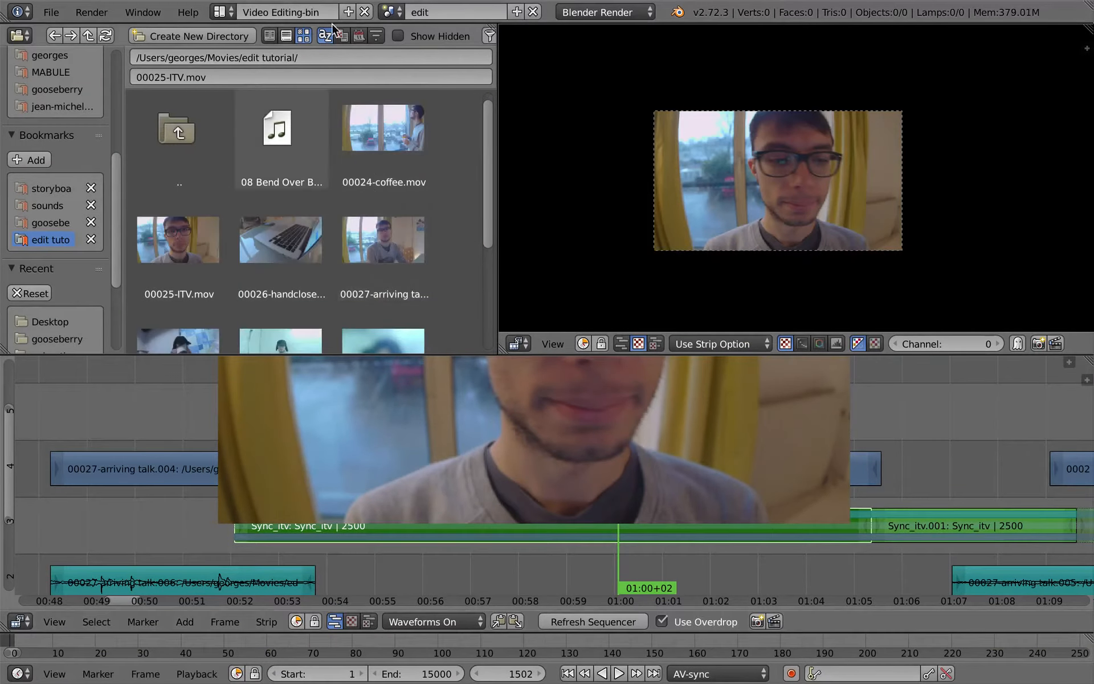
Switch to the Sync_itv scene and maximize its sequencer with all strips framed.
left_click(392, 12)
left_click(413, 52)
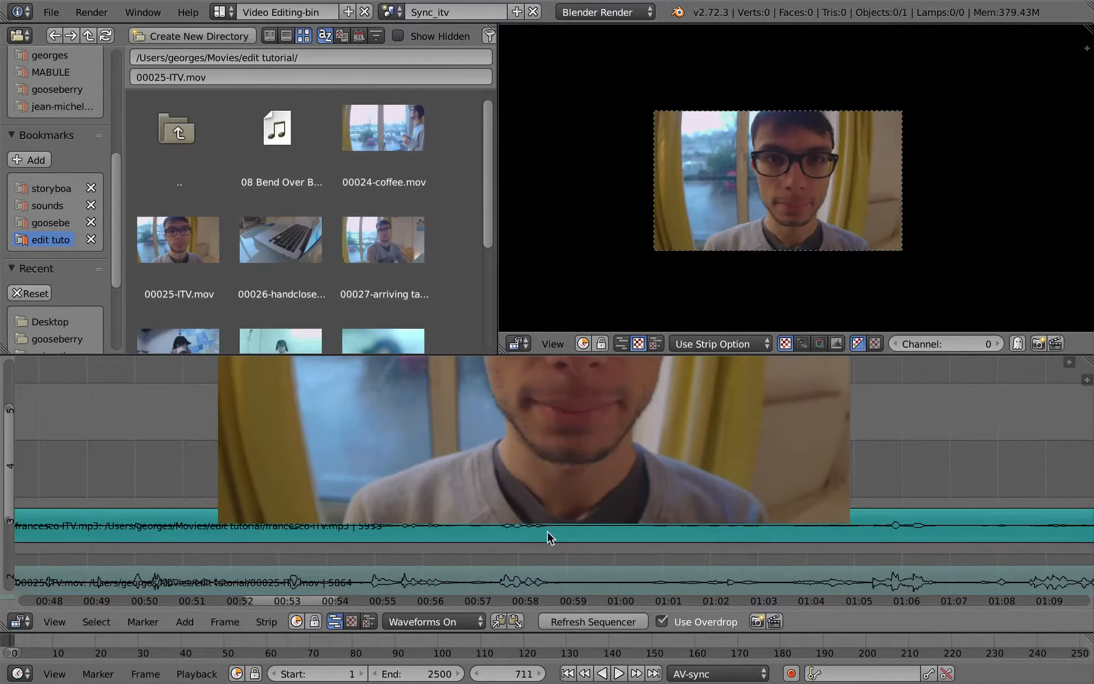
key("ctrl+Up")
middle_click_drag(532, 543, 479, 433, "ctrl")
key("Home")
Cut the 00025-ITV video strip on channel 1 at 28+11 and 39+10, and select the middle piece.
right_click(462, 576)
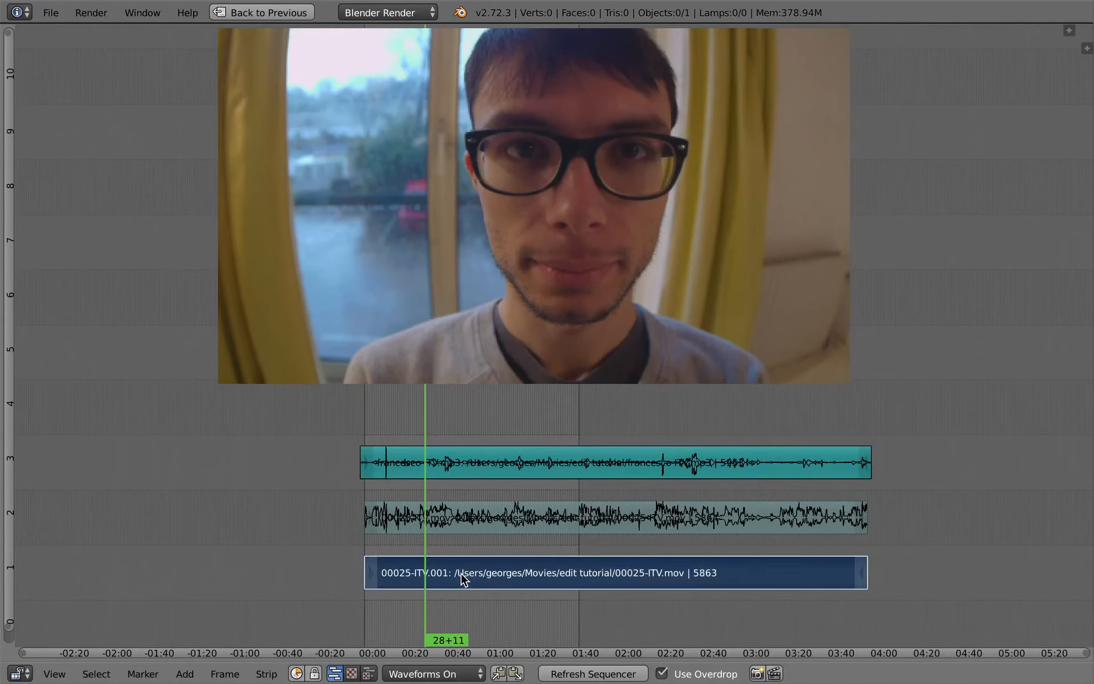
key("k")
left_click_drag(433, 561, 449, 572)
key("k")
right_click(444, 573)
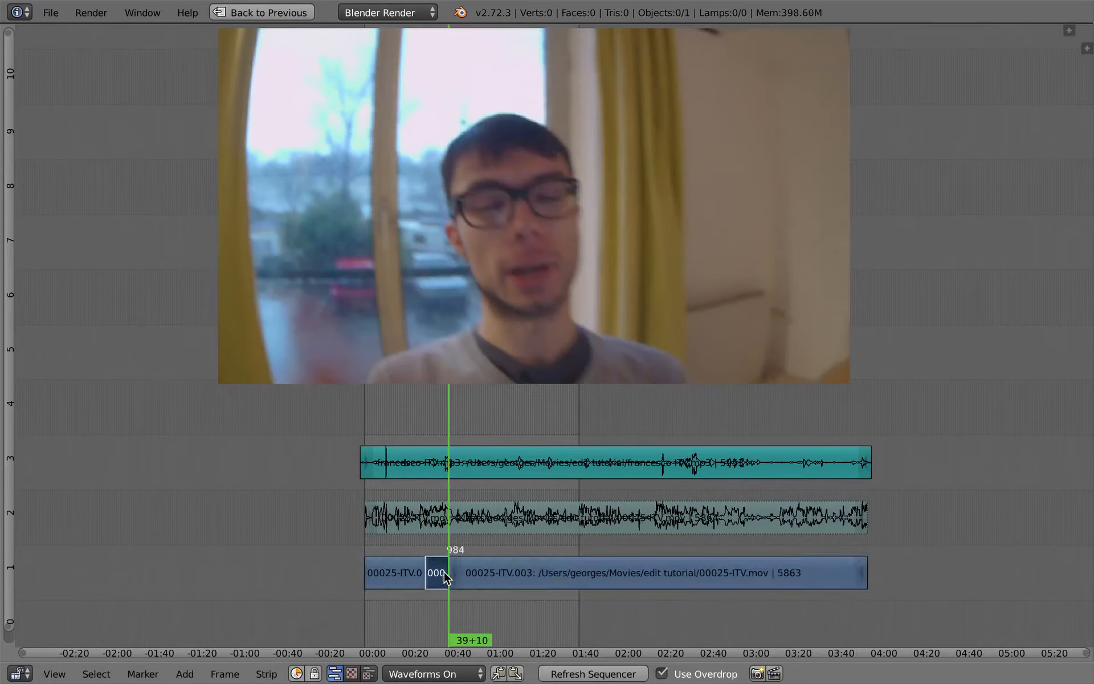
Duplicate the middle 00025-ITV piece onto channel 4 twice, with one copy on each side of the original cut piece.
key("shift+d")
left_click(432, 434)
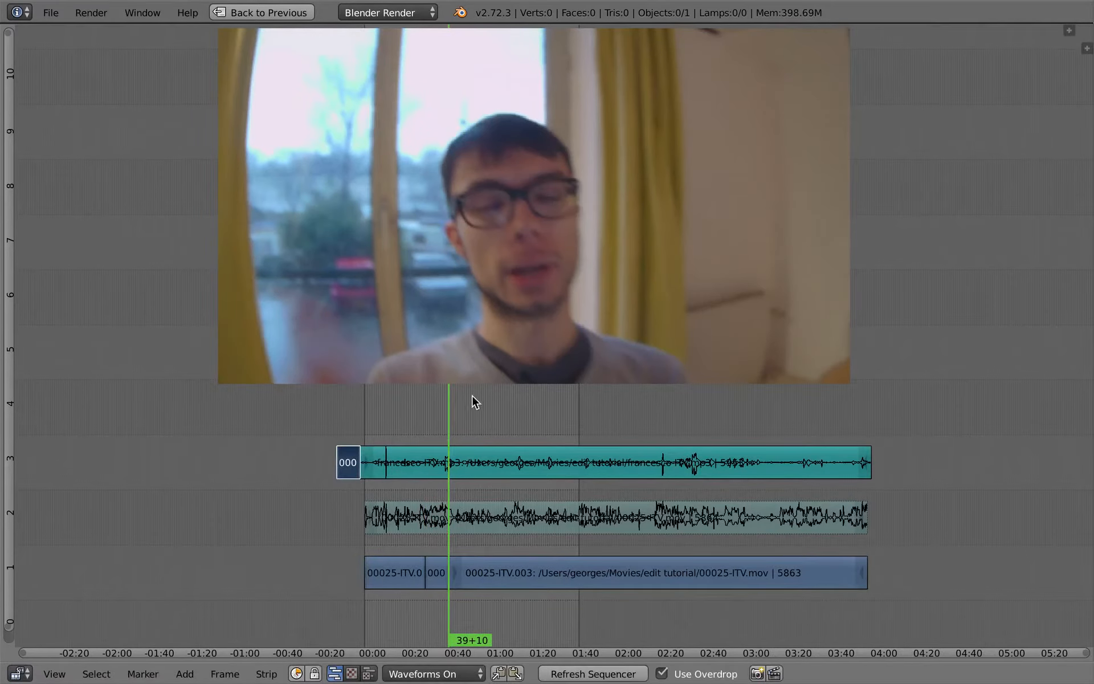
left_click(371, 434)
key("g")
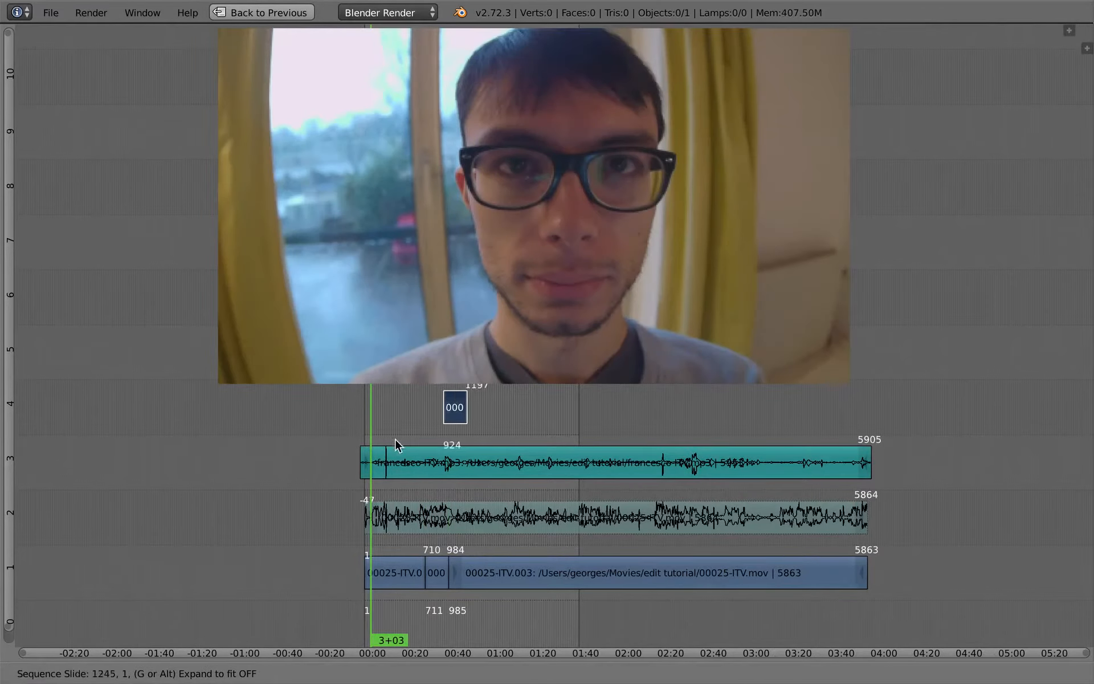
left_click(479, 379)
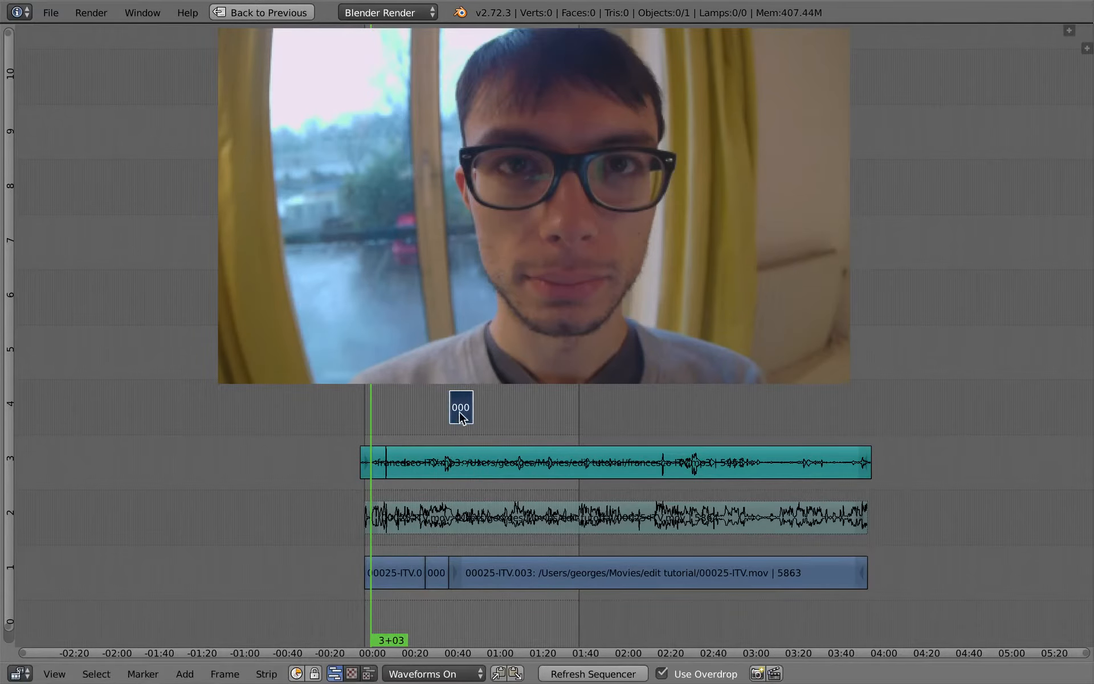
key("shift+d")
left_click(414, 423)
left_click(427, 440)
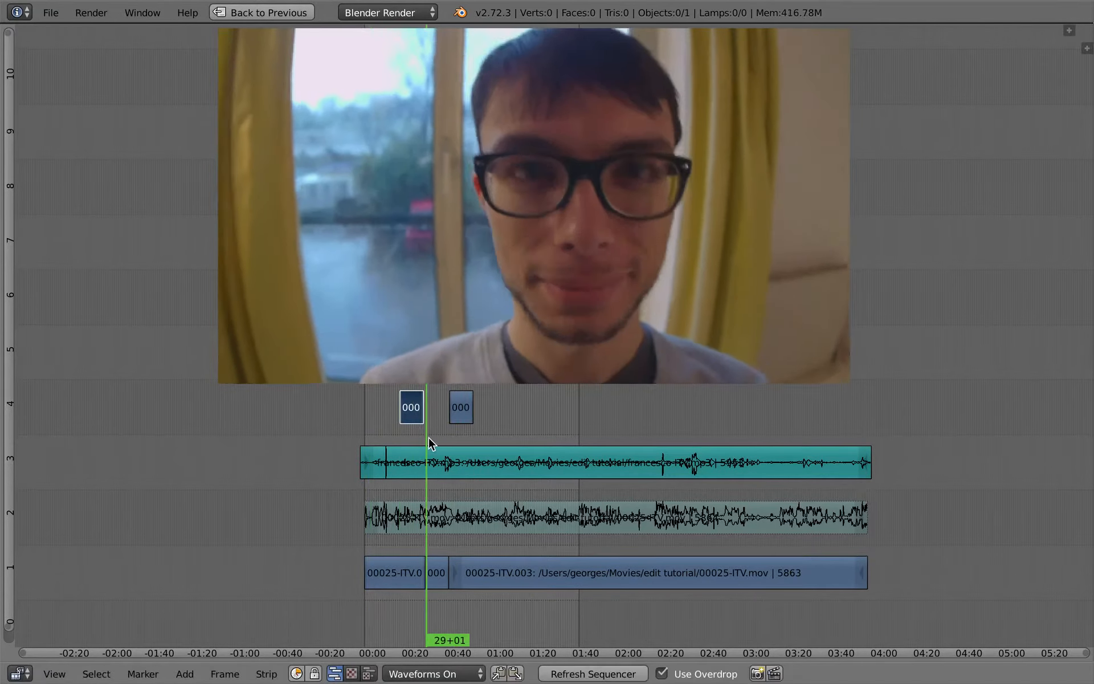
Return to the edit scene and maximize the sequencer around the Sync_itv strips on channel 3.
key("ctrl+Up")
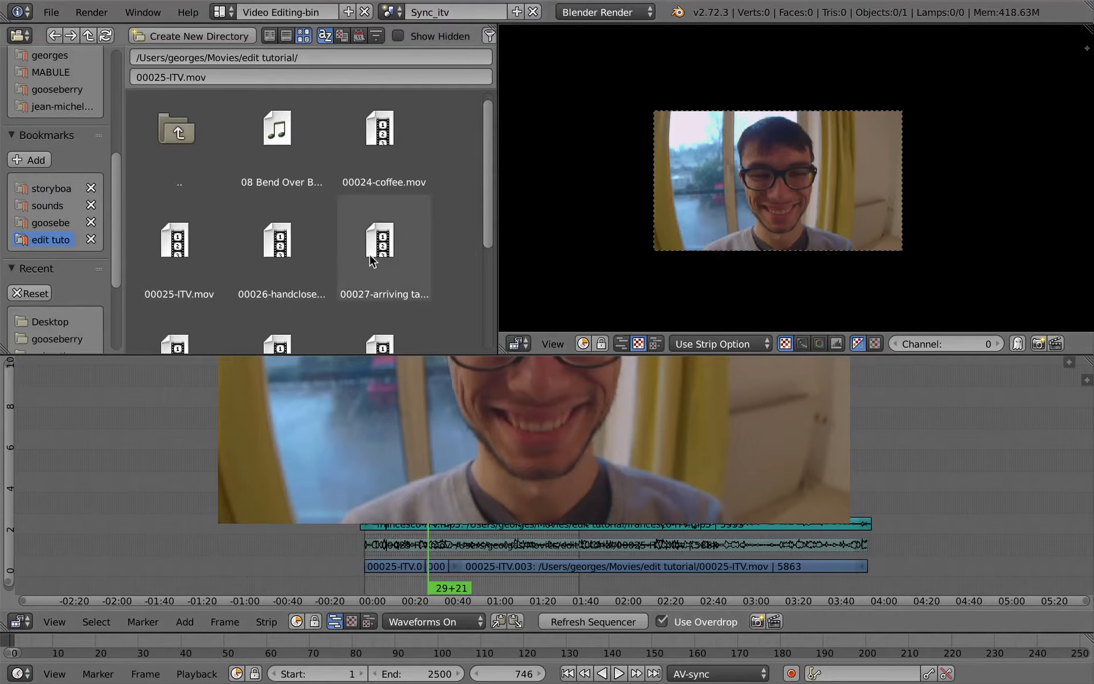
left_click(393, 12)
left_click(401, 34)
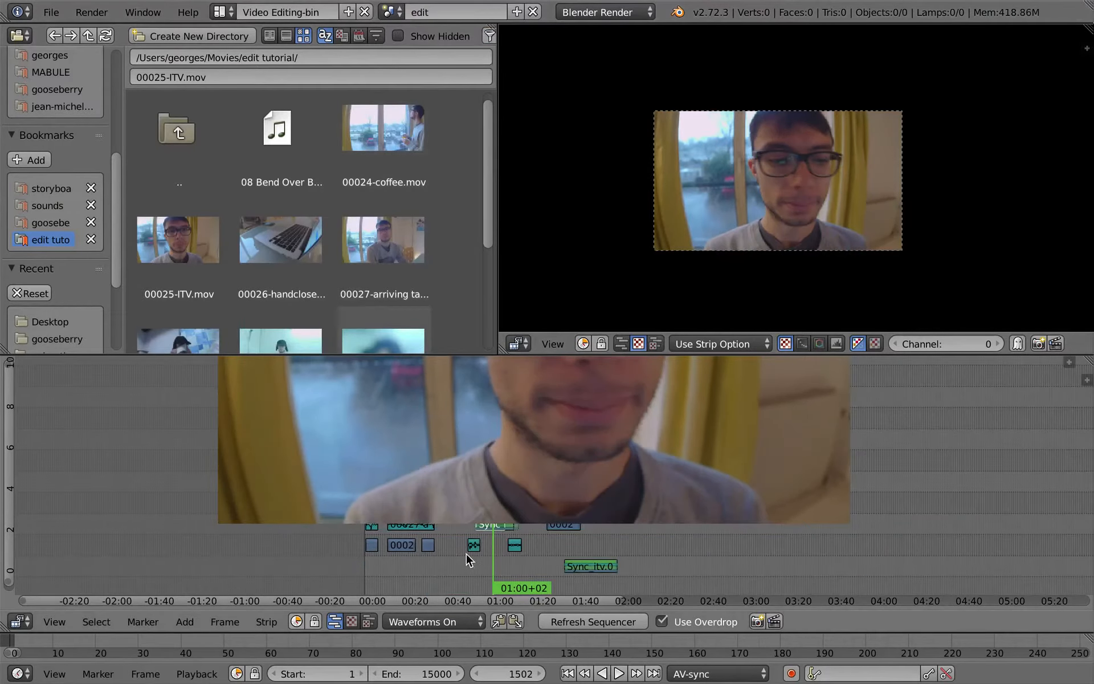
key("ctrl+Up")
scroll(525, 498, "up", 5)
middle_click_drag(747, 507, 726, 481, "ctrl")
middle_click_drag(621, 522, 895, 647)
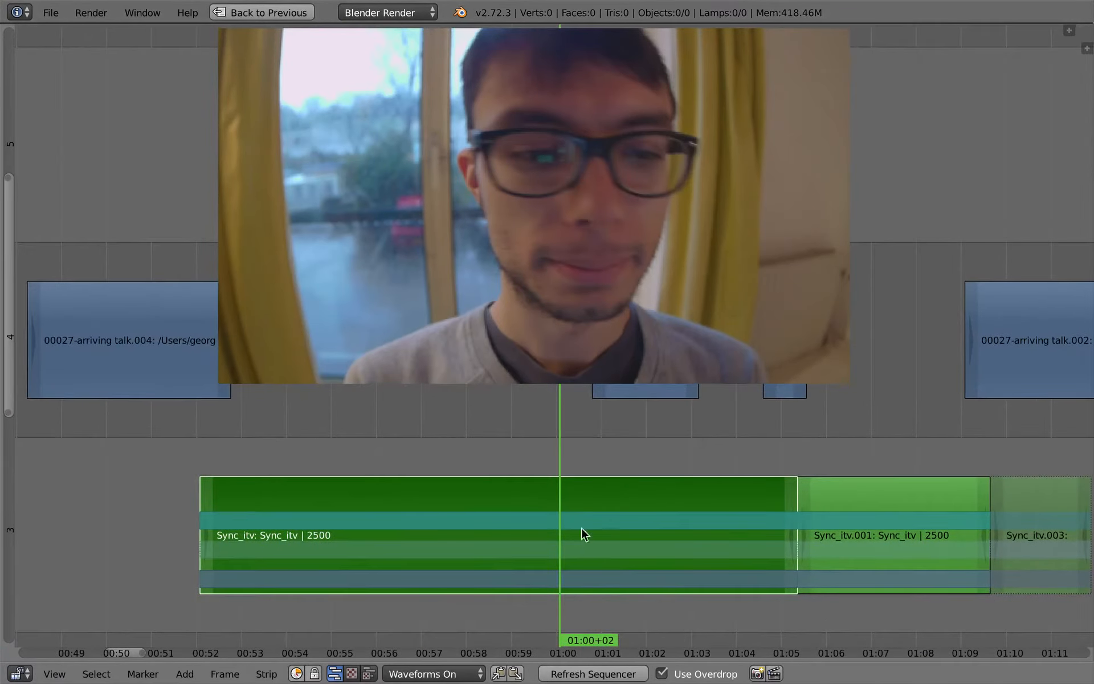
Duplicate the first Sync_itv strip onto empty channel 7, starting at about 01:40.
key("s")
right_click(710, 533)
middle_click_drag(710, 532, 650, 548, "ctrl")
key("shift+d")
left_click(975, 323)
middle_click_drag(872, 404, 407, 435)
middle_click_drag(507, 426, 548, 588)
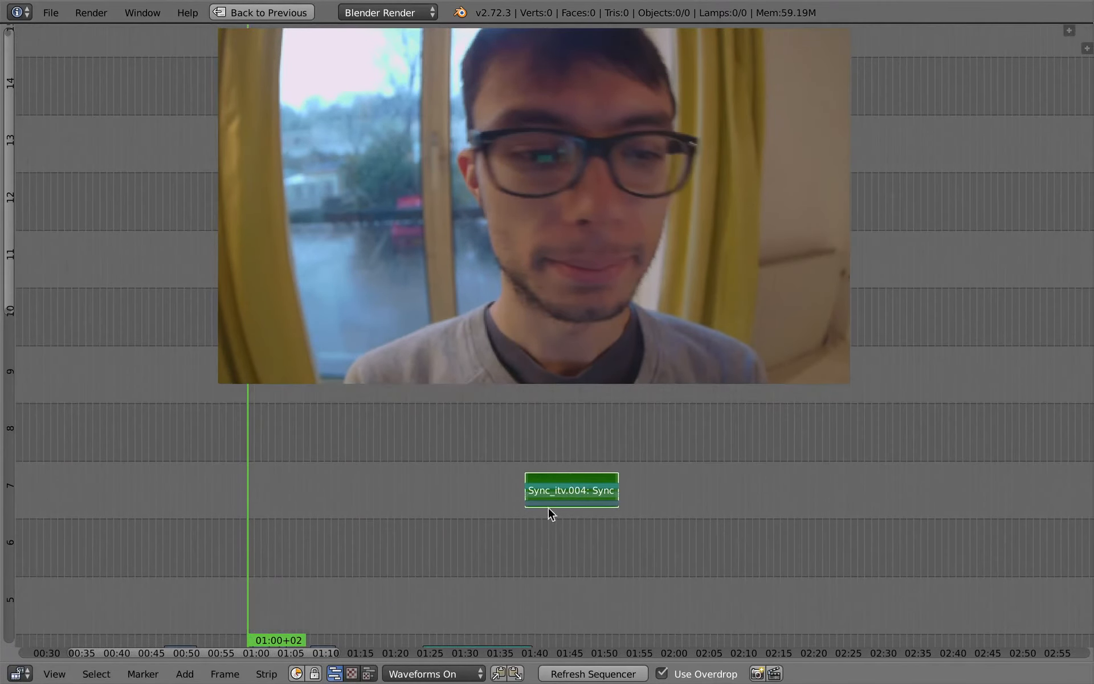
Move the Sync_itv copy on channel 7 to begin at about 02:35, and extend its start back to frame 2606.
right_click_drag(557, 500, 926, 495)
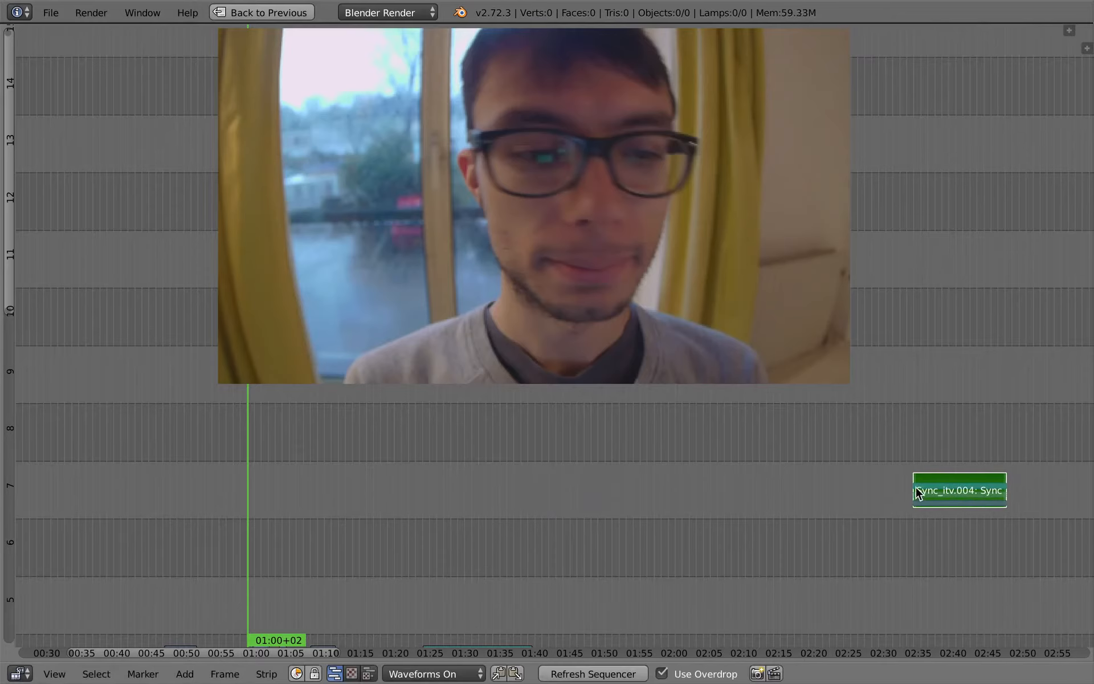
key("g")
right_click(854, 498)
right_click_drag(915, 495, 493, 515)
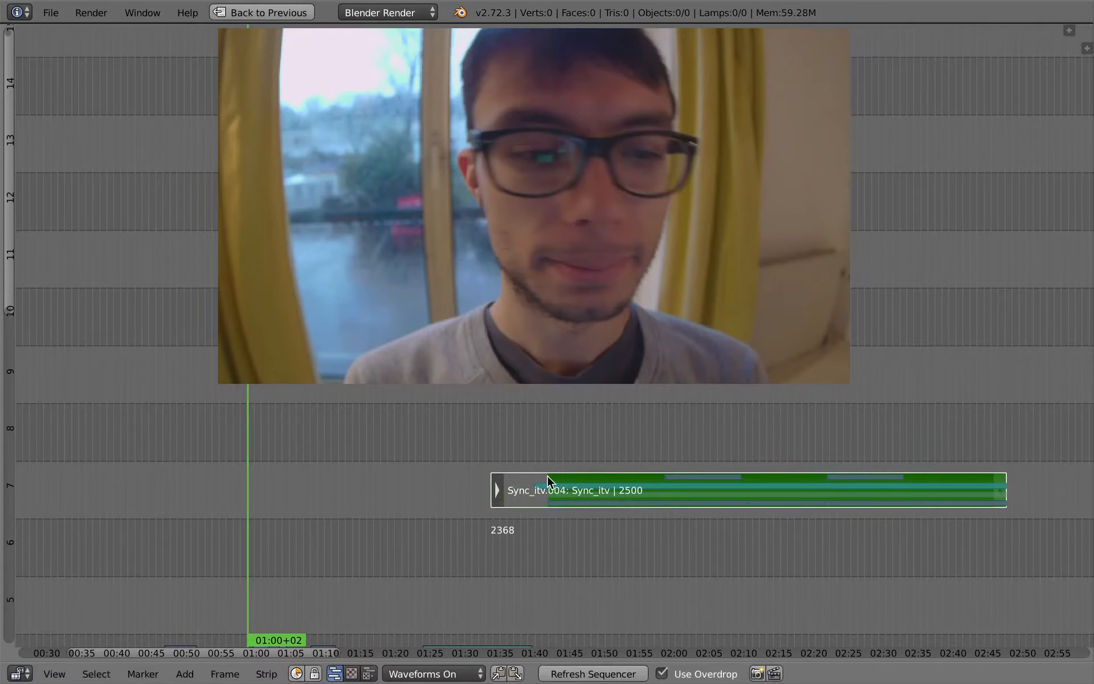
key("g")
left_click(593, 489)
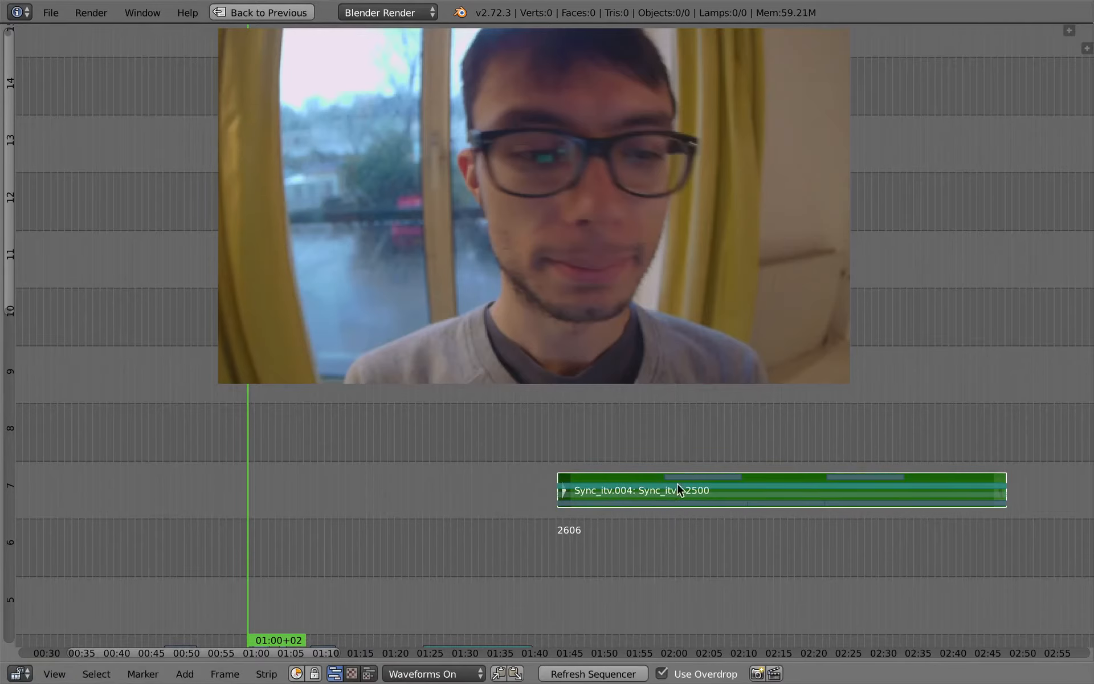
Scrub through the extended Sync_itv copy on channel 7 to examine the cuts and pieces added in its source scene.
left_click_drag(685, 495, 740, 488)
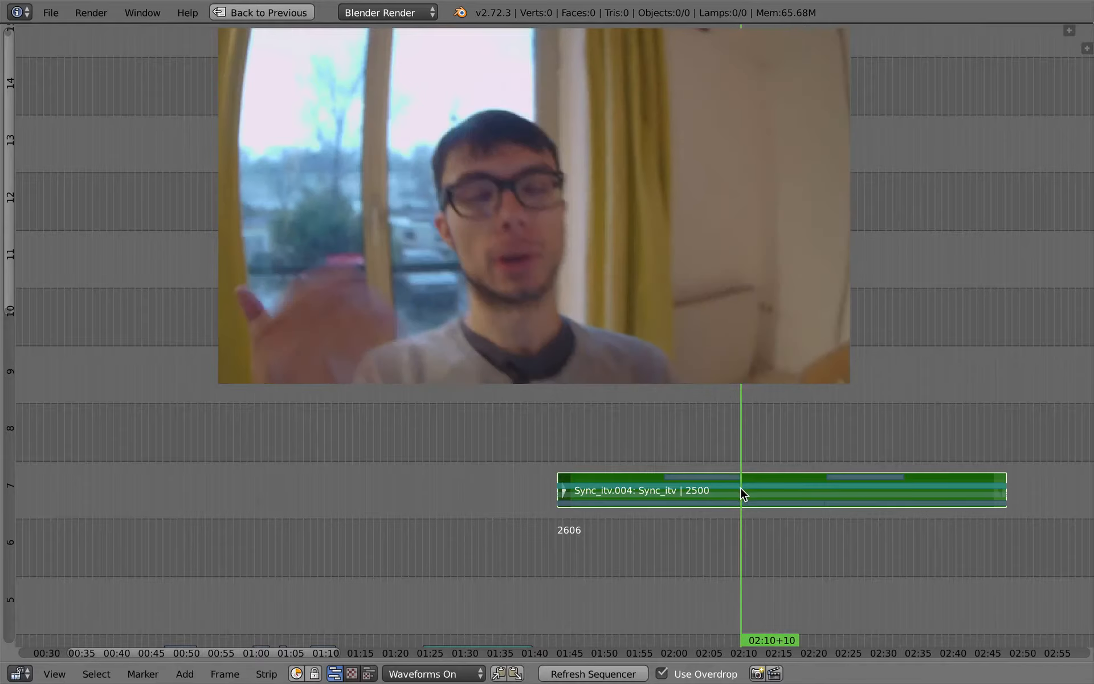
middle_click_drag(769, 516, 674, 502, "ctrl")
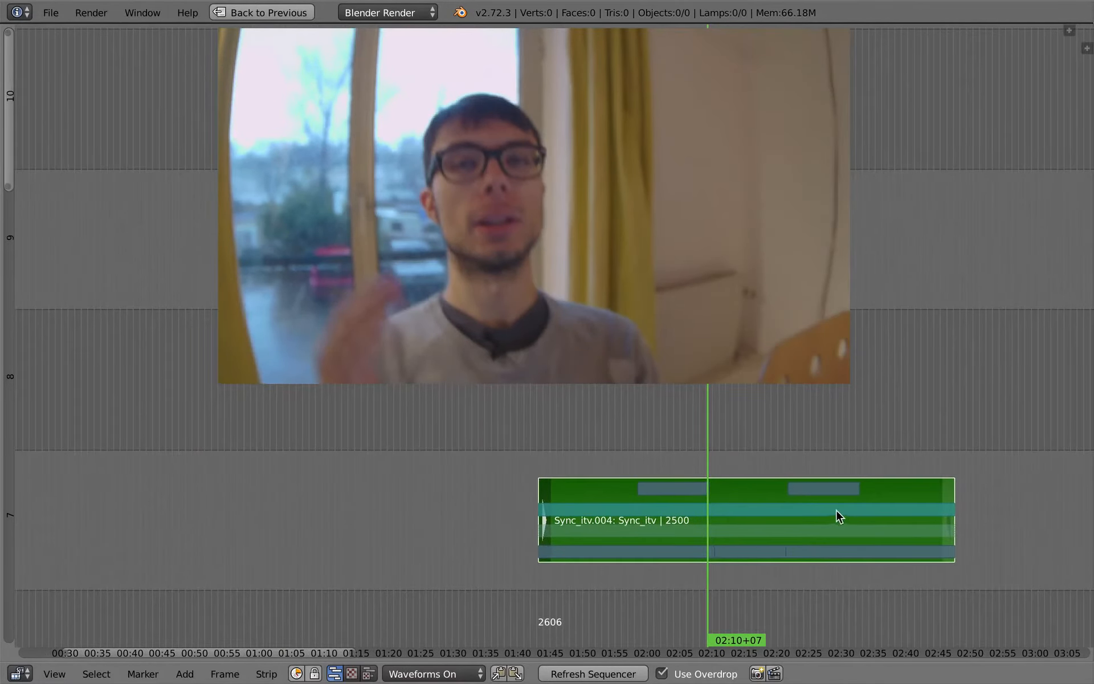
left_click_drag(716, 505, 644, 566)
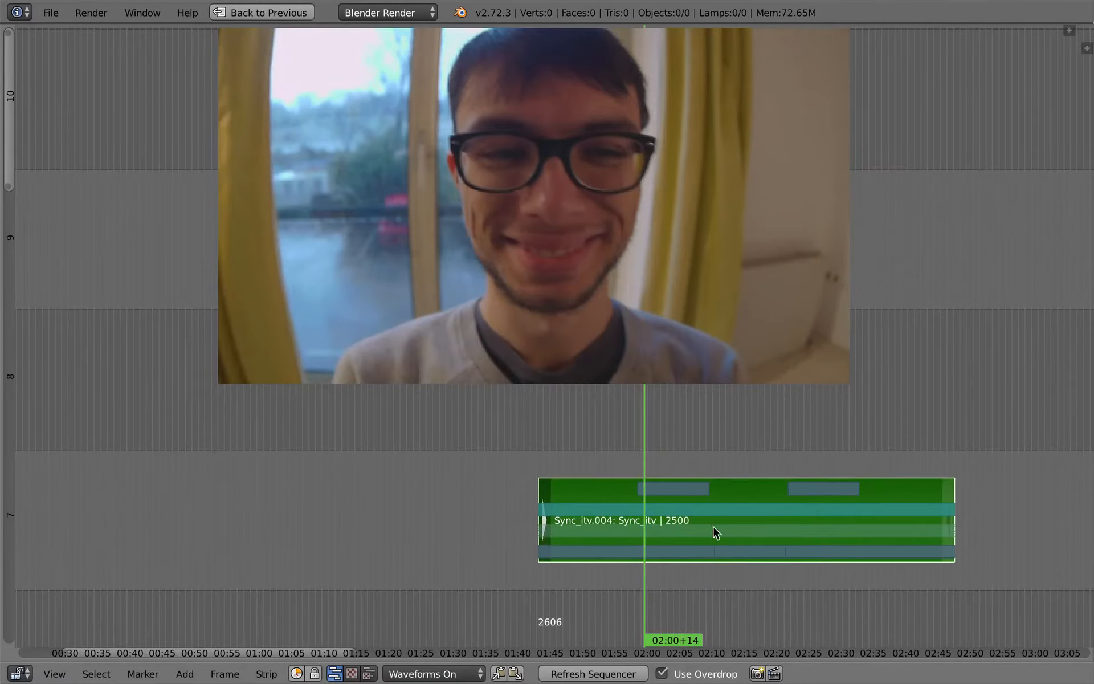
middle_click_drag(648, 552, 821, 338, "ctrl")
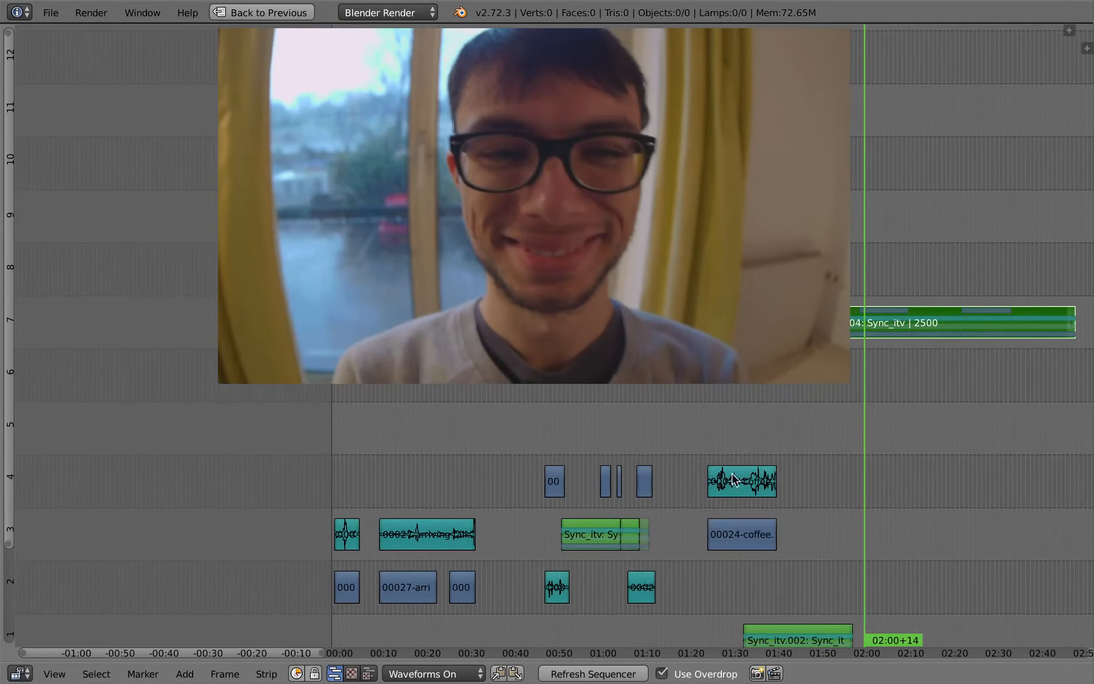
Briefly play the edit from within the first Sync_itv strip, and move the playhead back to 50+04 over the arriving talk cutaway.
left_click(591, 518)
key("alt+a")
key("alt+a")
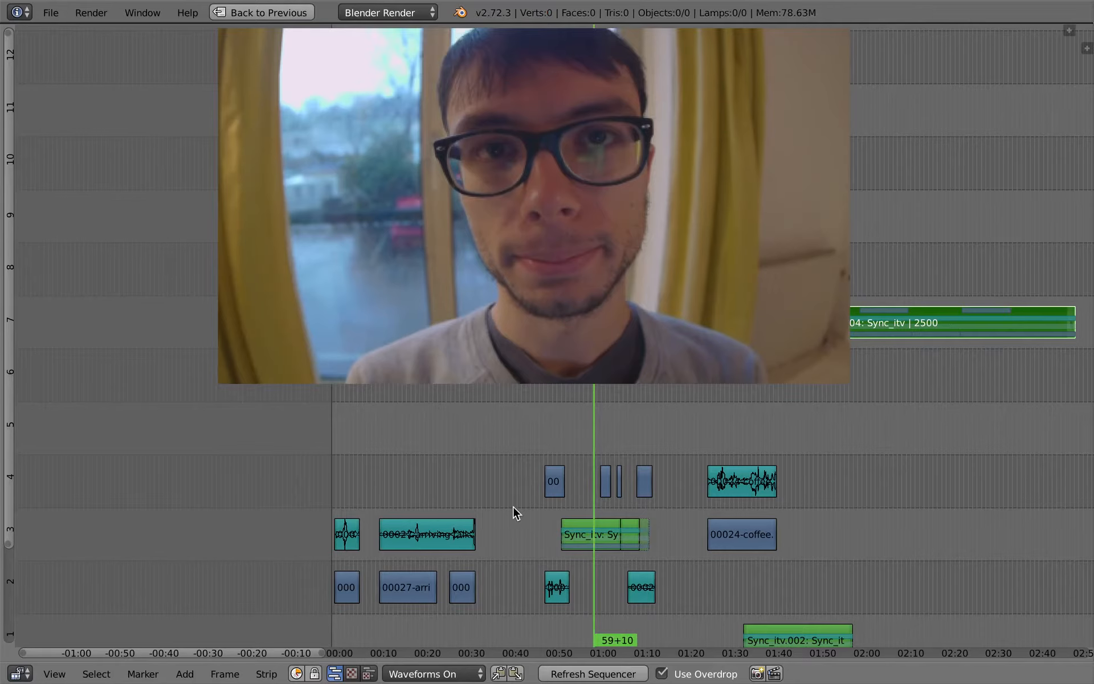
middle_click_drag(552, 521, 422, 505)
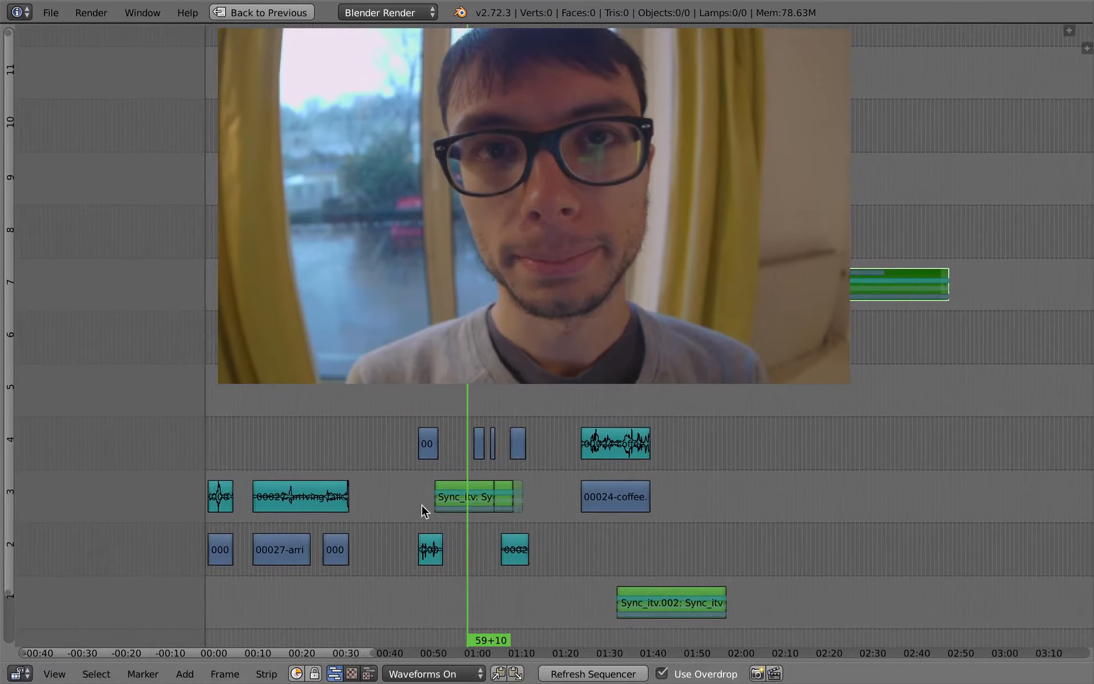
left_click(418, 482)
mouse_move(417, 481)
left_mouse_down()
mouse_move(534, 500)
mouse_move(412, 485)
mouse_move(426, 500)
left_mouse_up()
Save the project on the Desktop as an incremented version of test_edit.blend.
key("ctrl+s")
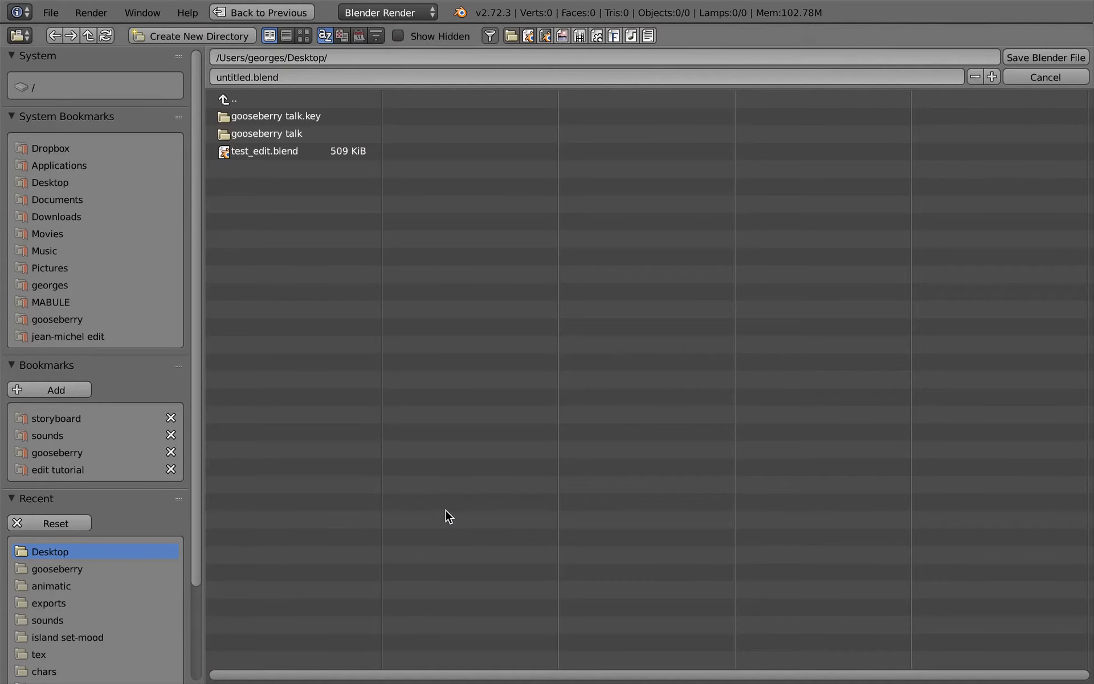
left_click(267, 151)
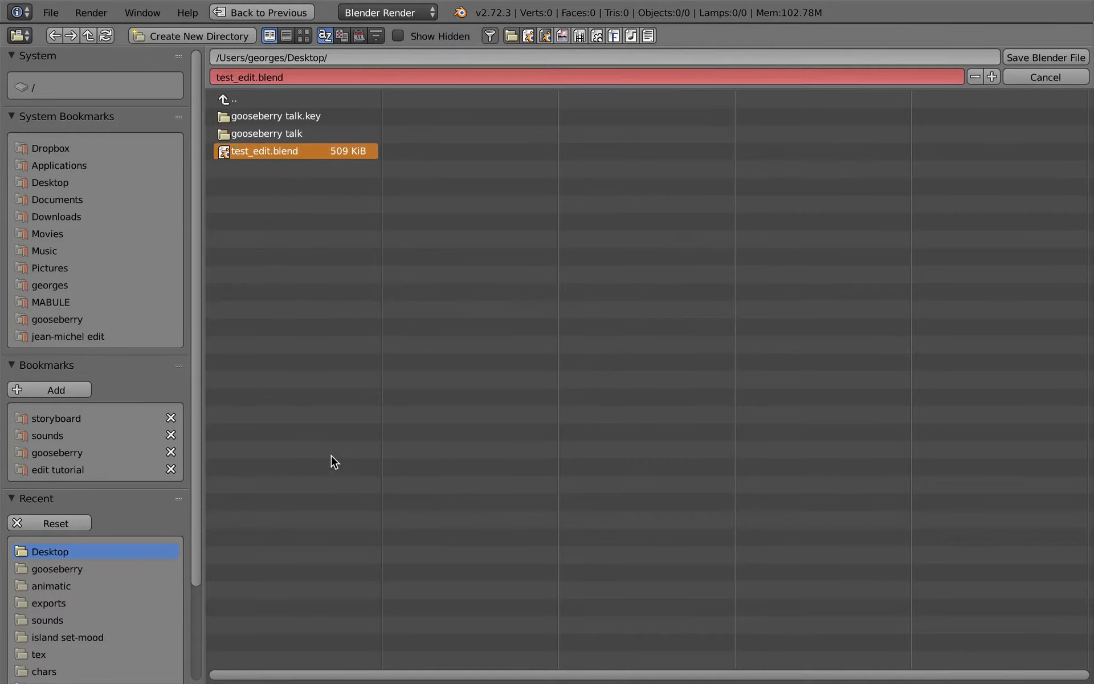
key("KP_Add")
key("Return")
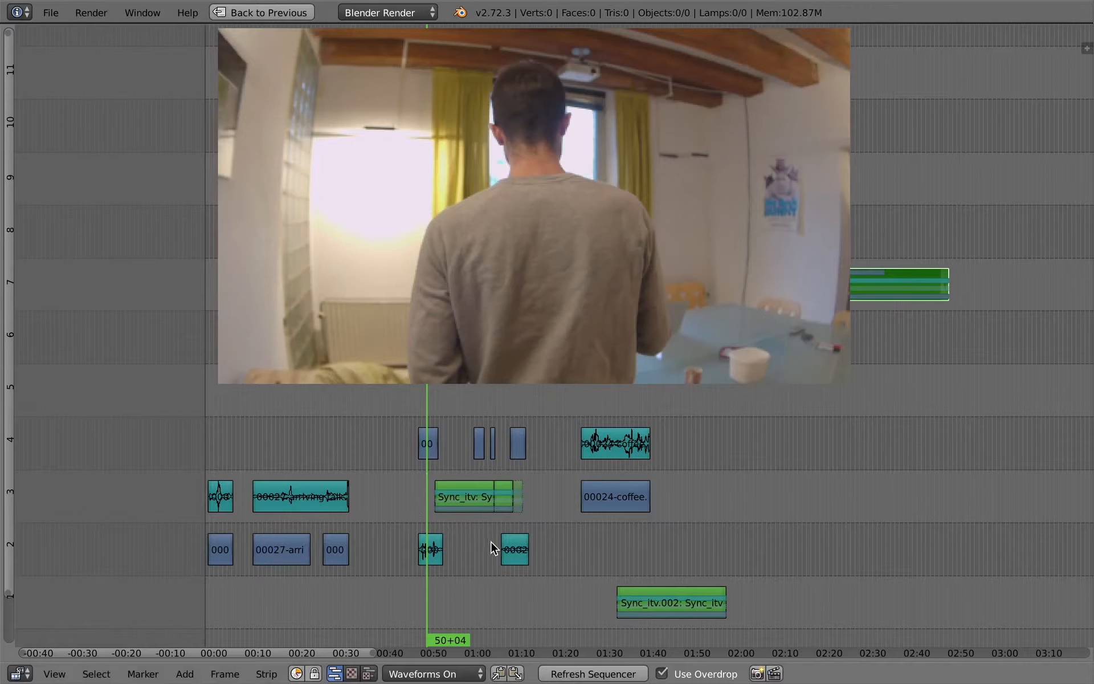
key("Home")
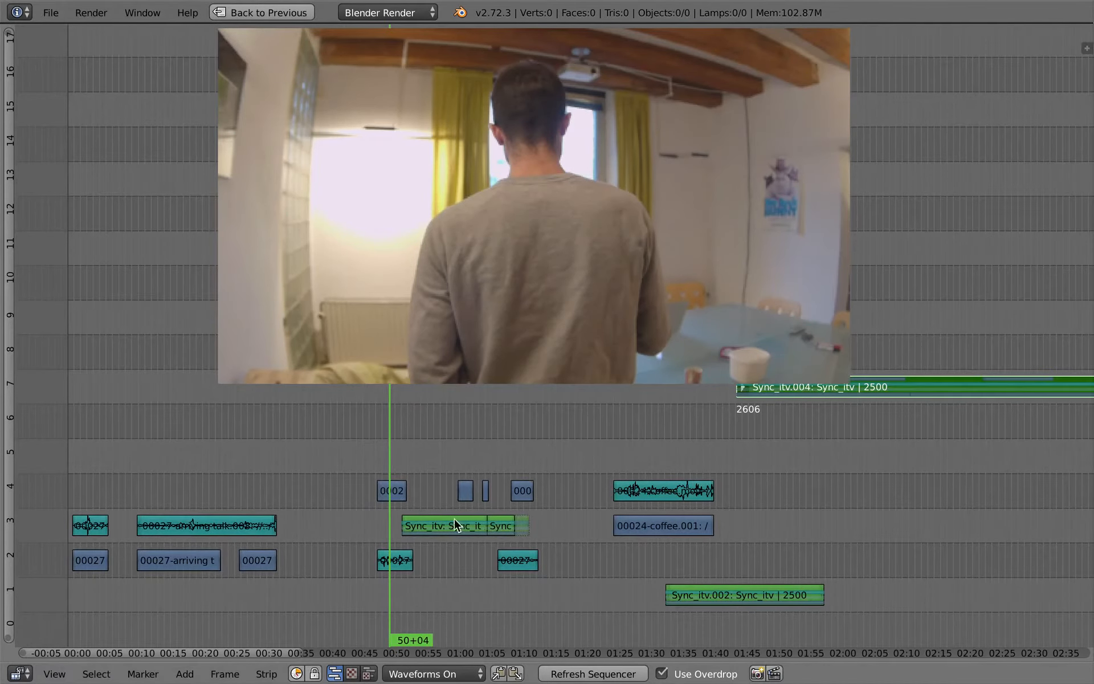
middle_click_drag(441, 551, 442, 549)
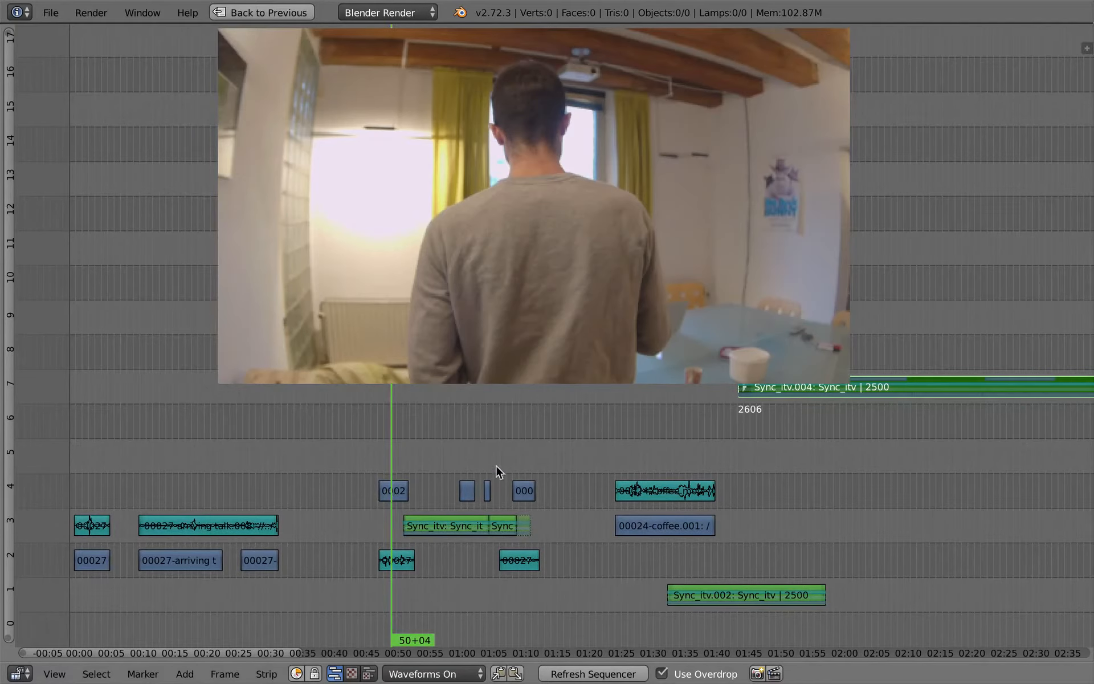
middle_click_drag(549, 461, 534, 515)
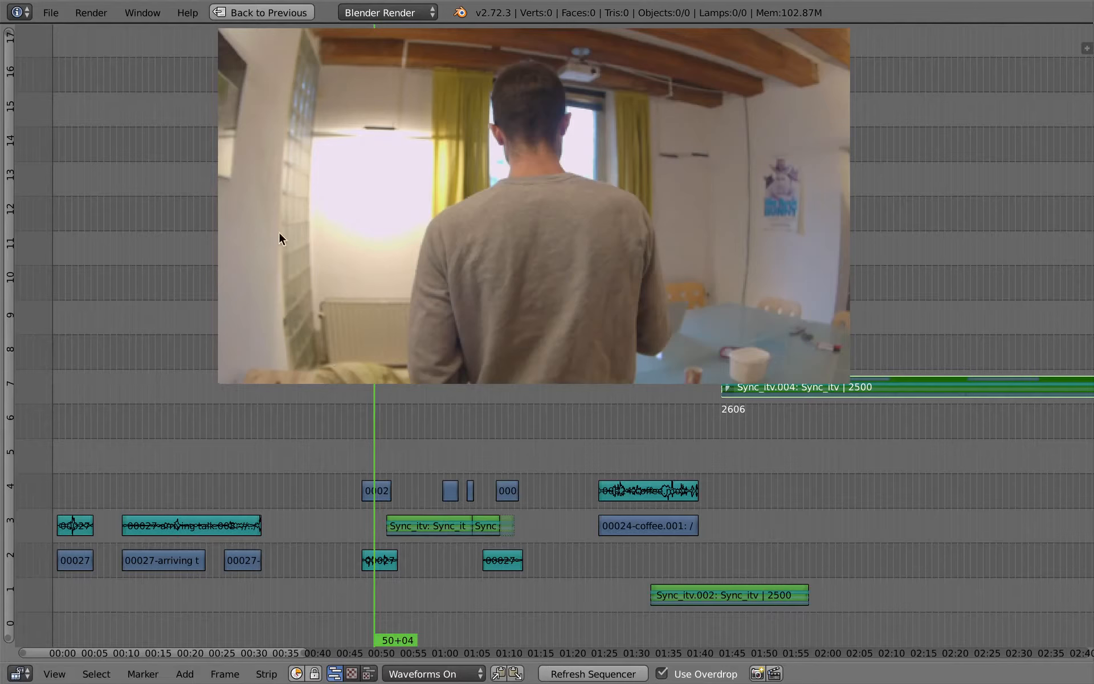
Restore the multi-editor layout and create a new empty scene named editing musicvideo.
key("ctrl+Up")
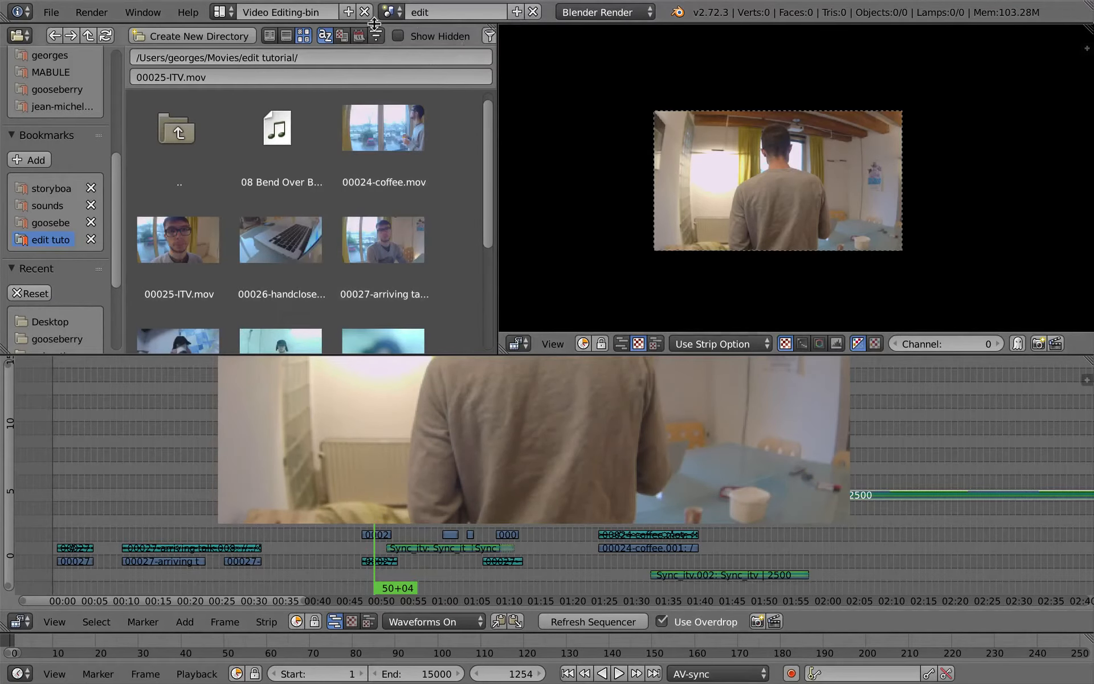
left_click(515, 16)
left_click(516, 16)
left_click(514, 41)
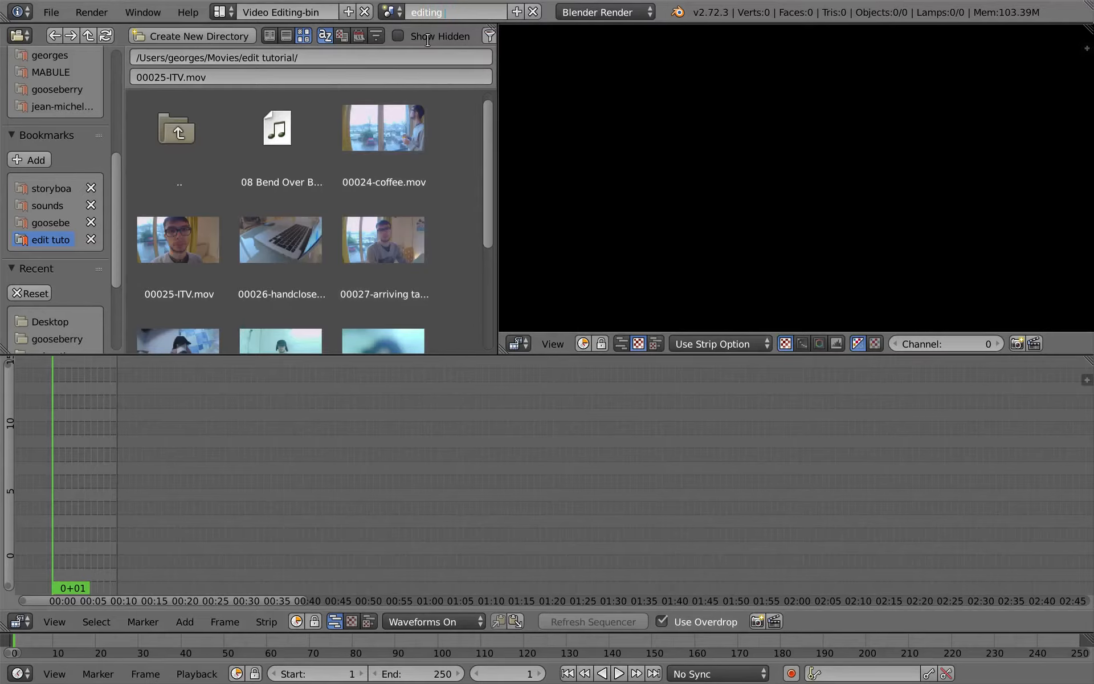
type("o")
key("Return")
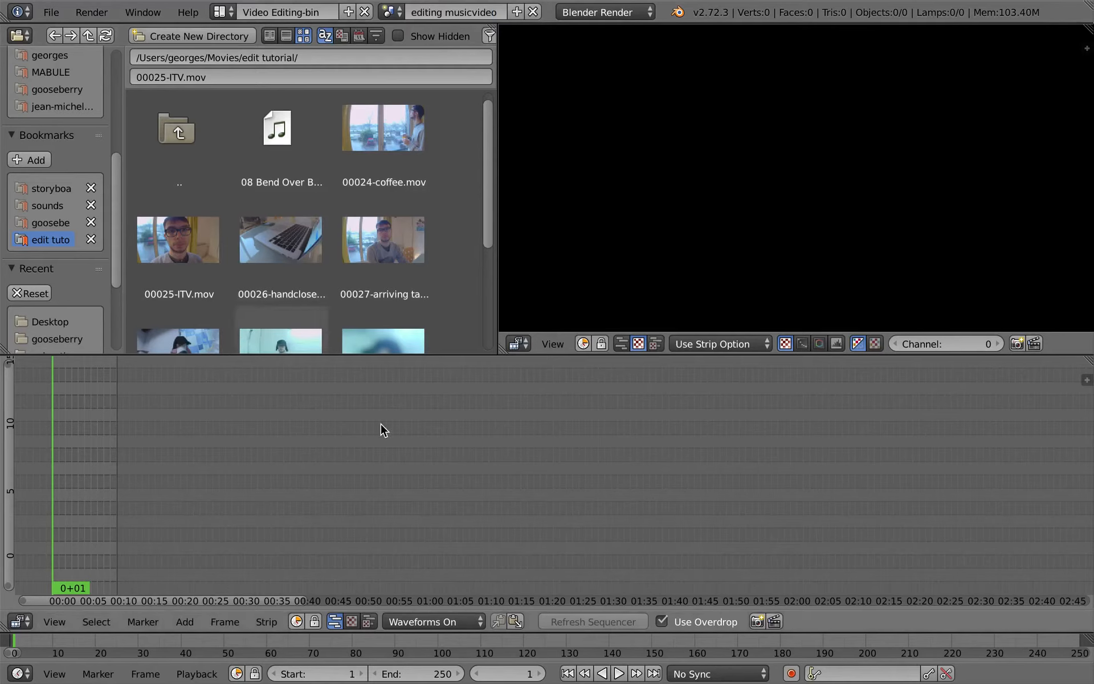
Set the new scene's playback to AV-sync, and check the edit scene's frame rate setting in the UV Editing layout.
left_click(715, 673)
left_click(721, 614)
key("ctrl+Left")
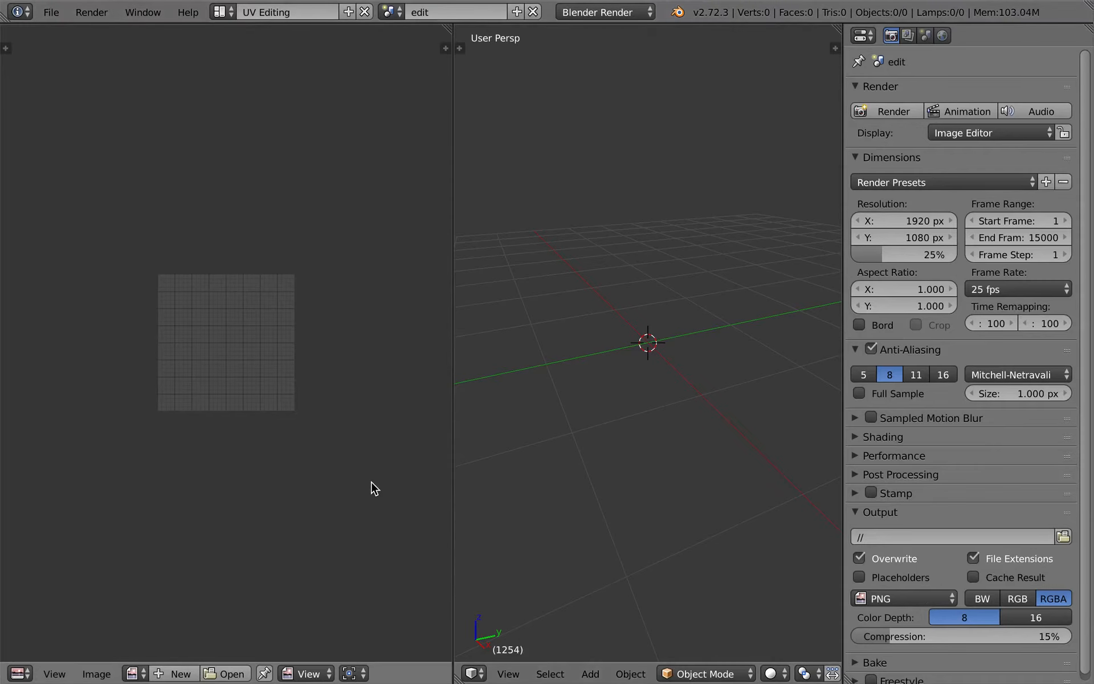
left_click(1037, 288)
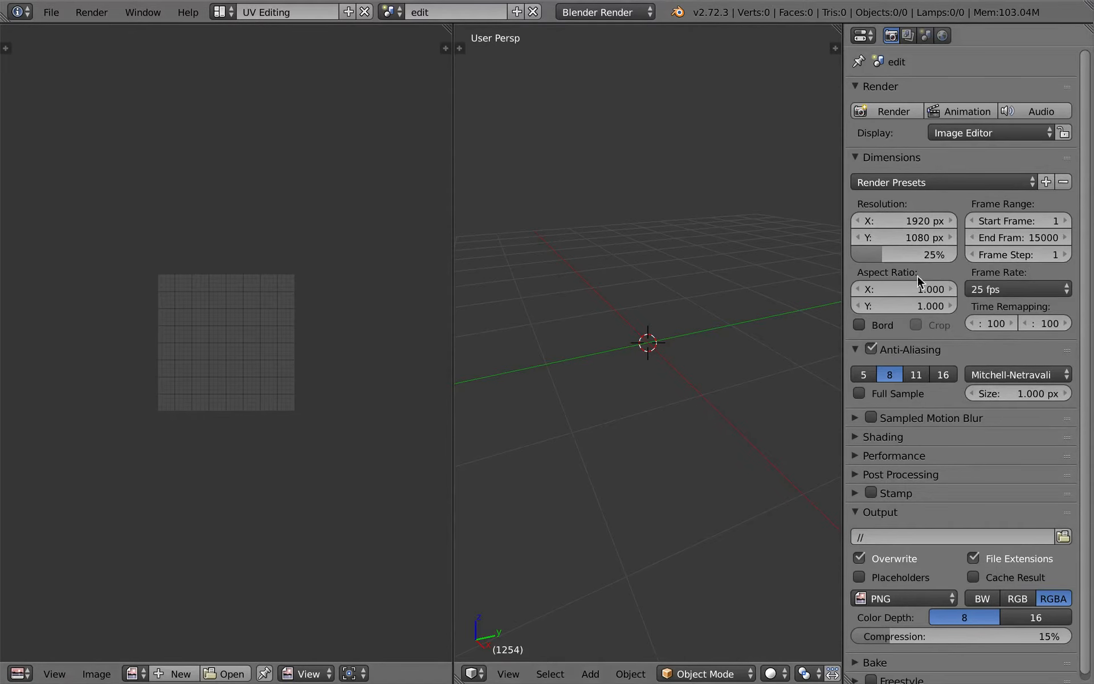
key("ctrl+Right")
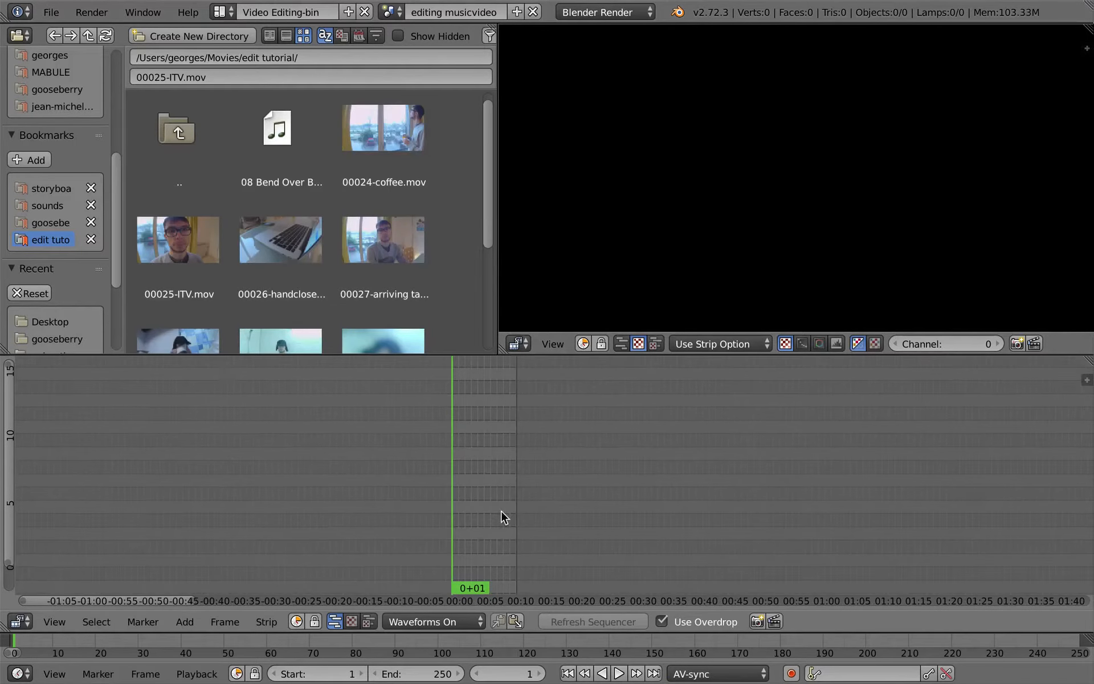
Add 08 Bend Over Beethoven.mp3 from the edit tutorial folder to the sequencer, starting at the playhead.
middle_click_drag(494, 532, 432, 403, "ctrl")
scroll(364, 217, "down", 6)
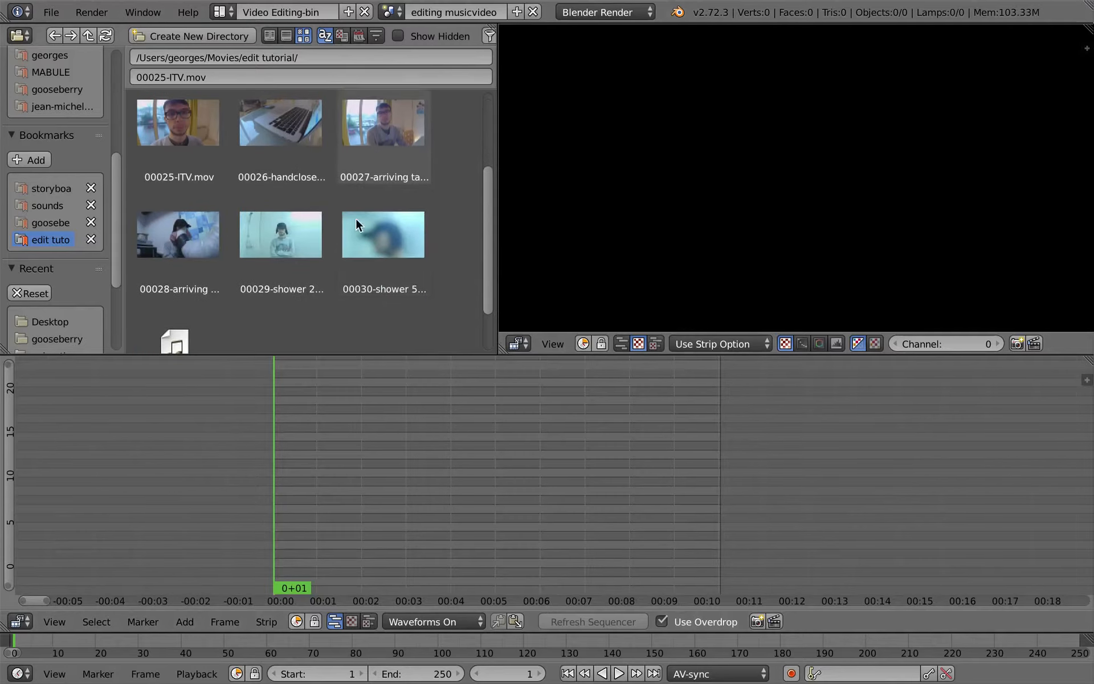
scroll(362, 197, "up", 5)
left_click_drag(290, 131, 319, 575)
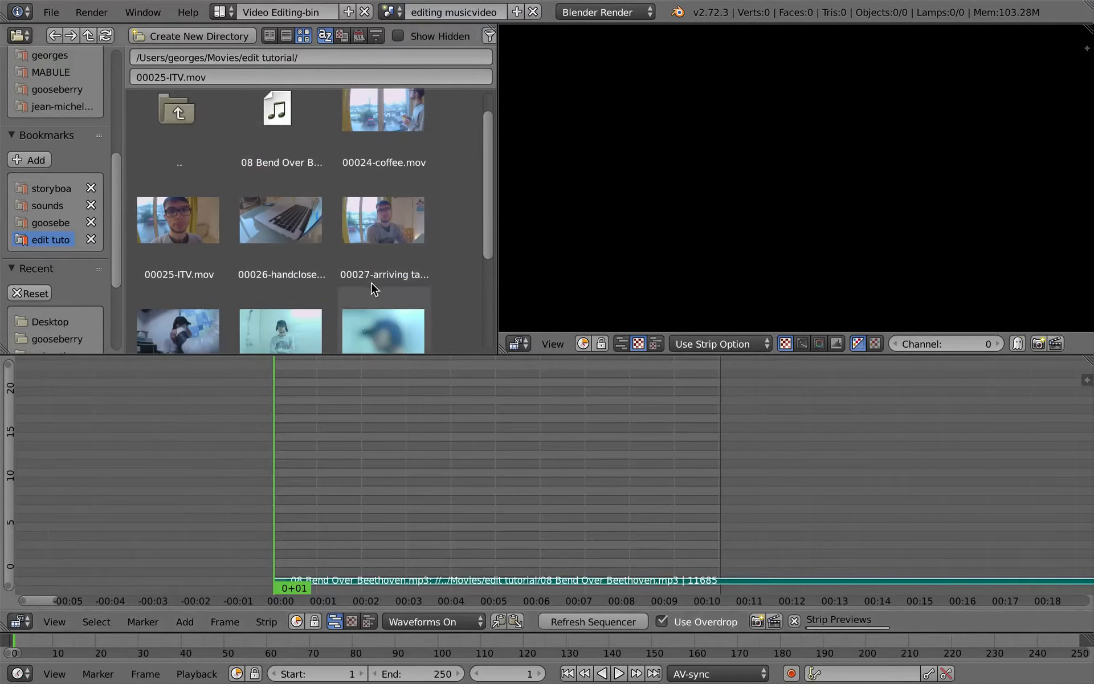
Add 00030-shower 50p slowmo.mov above the music strip, starting at the same frame, and maximize the sequencer.
scroll(428, 268, "down", 3)
left_click_drag(407, 262, 449, 521)
key("ctrl+Up")
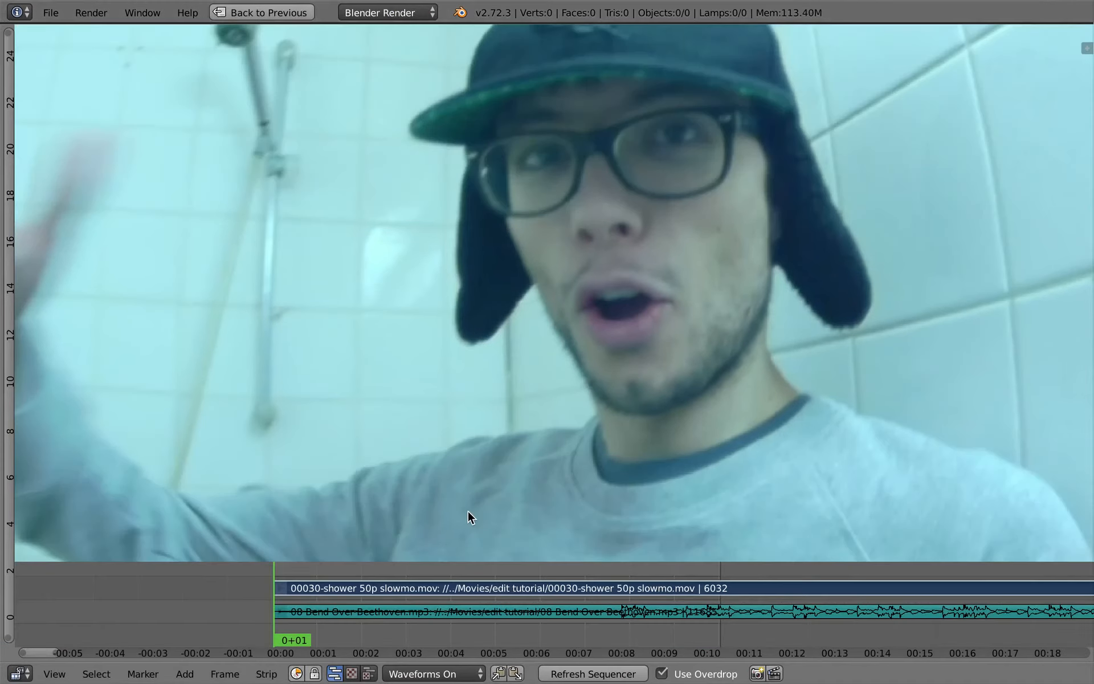
Restore the multi-editor layout, switch to the UV Editing layout and make editing musicvideo the active scene.
key("ctrl+Up")
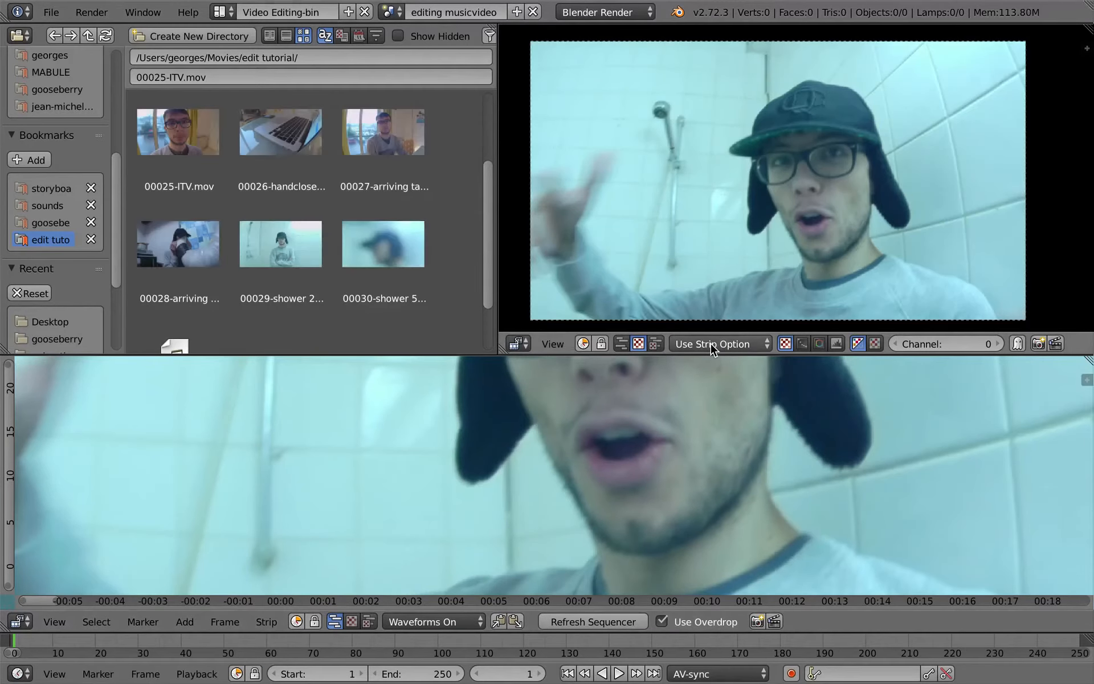
key("ctrl+Left")
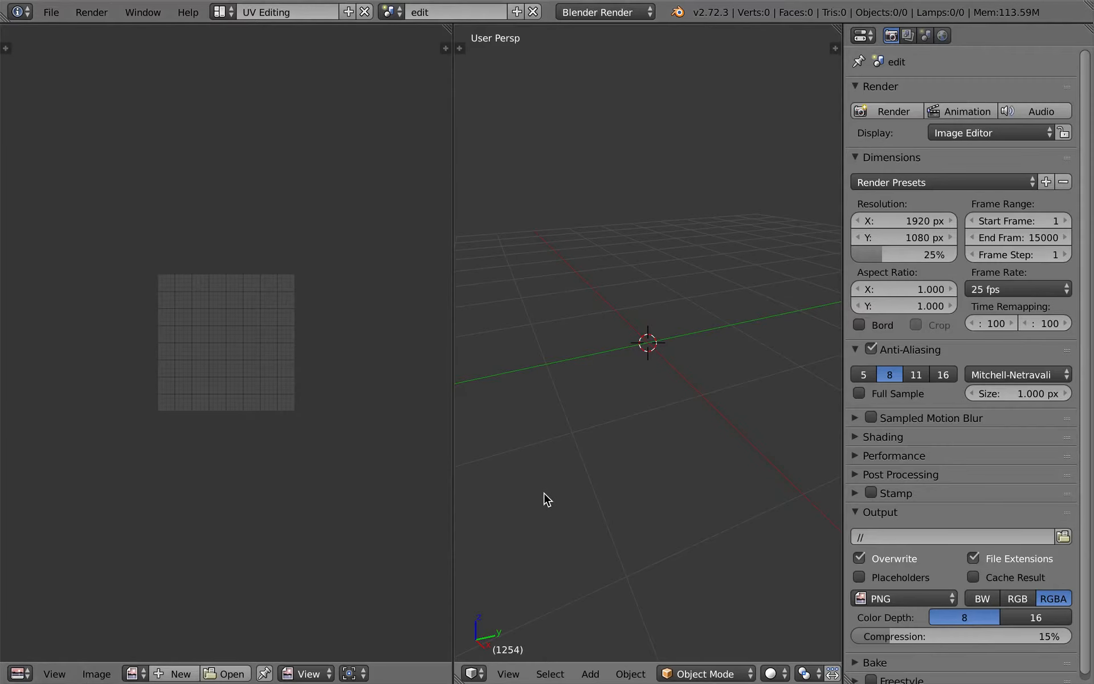
left_click(391, 12)
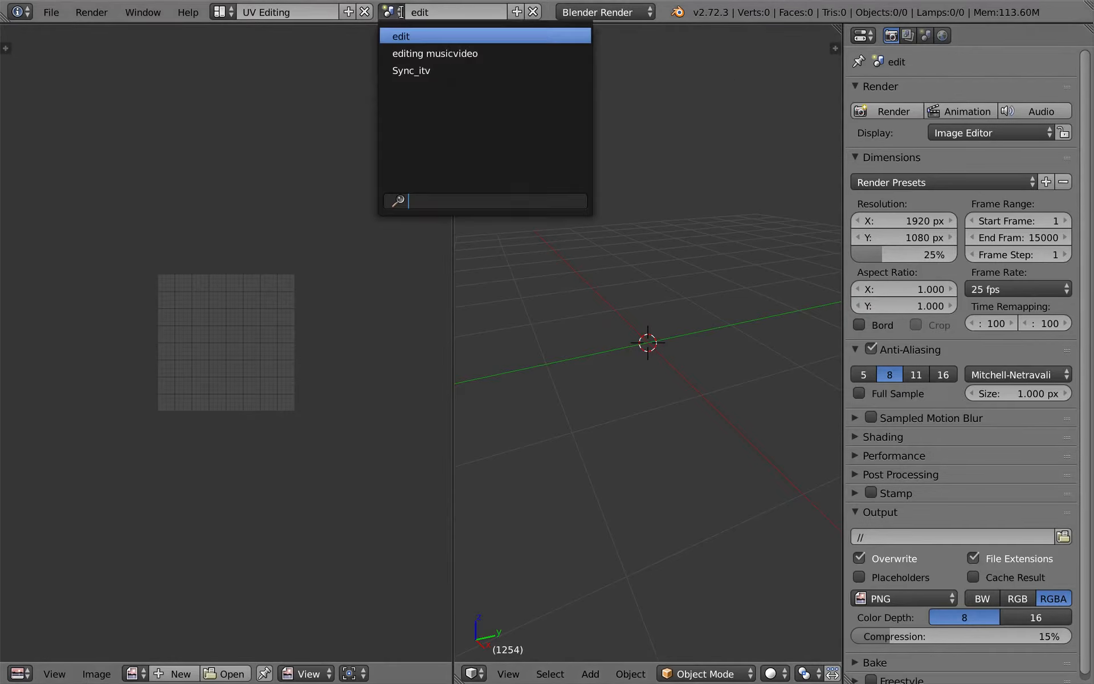
left_click(399, 14)
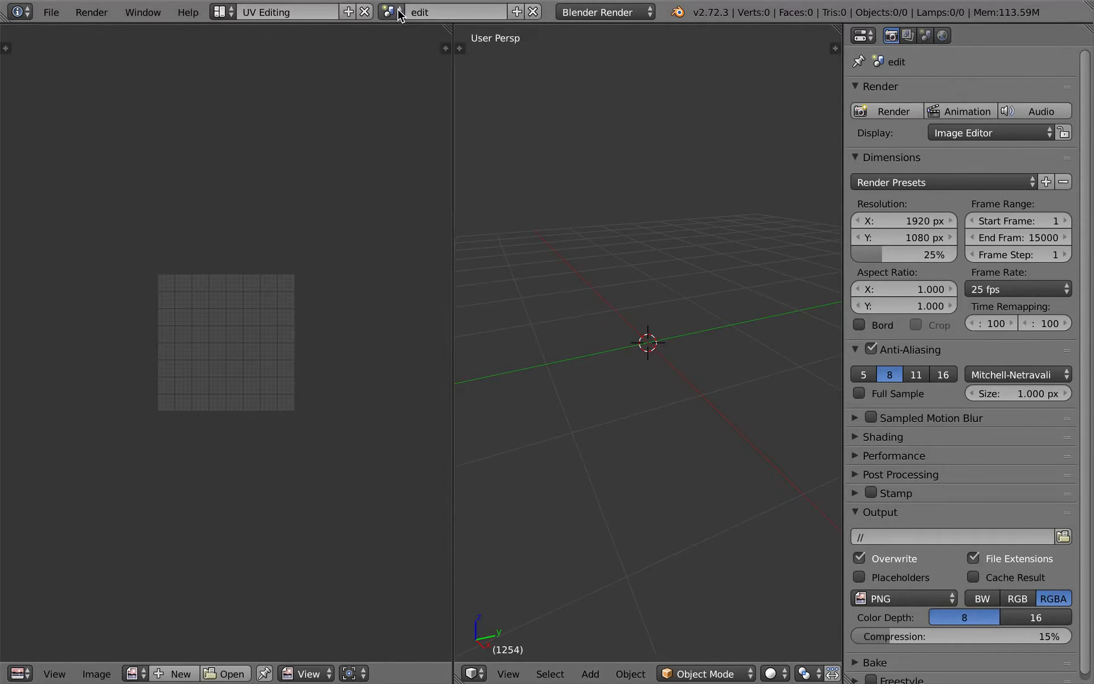
left_click(396, 14)
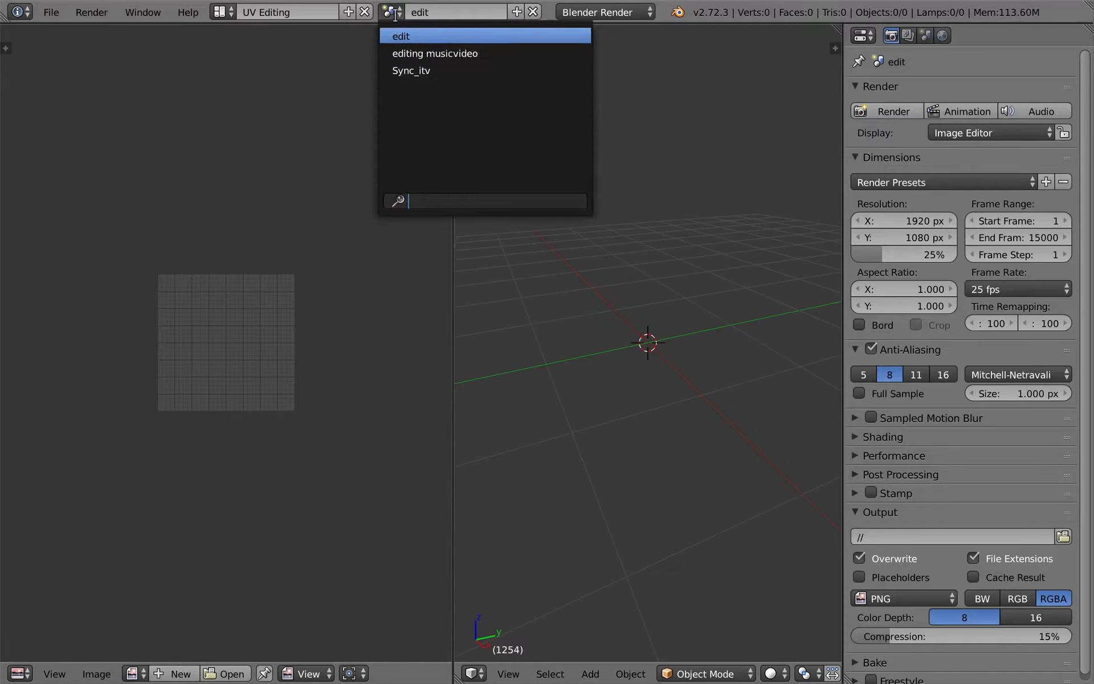
left_click(405, 56)
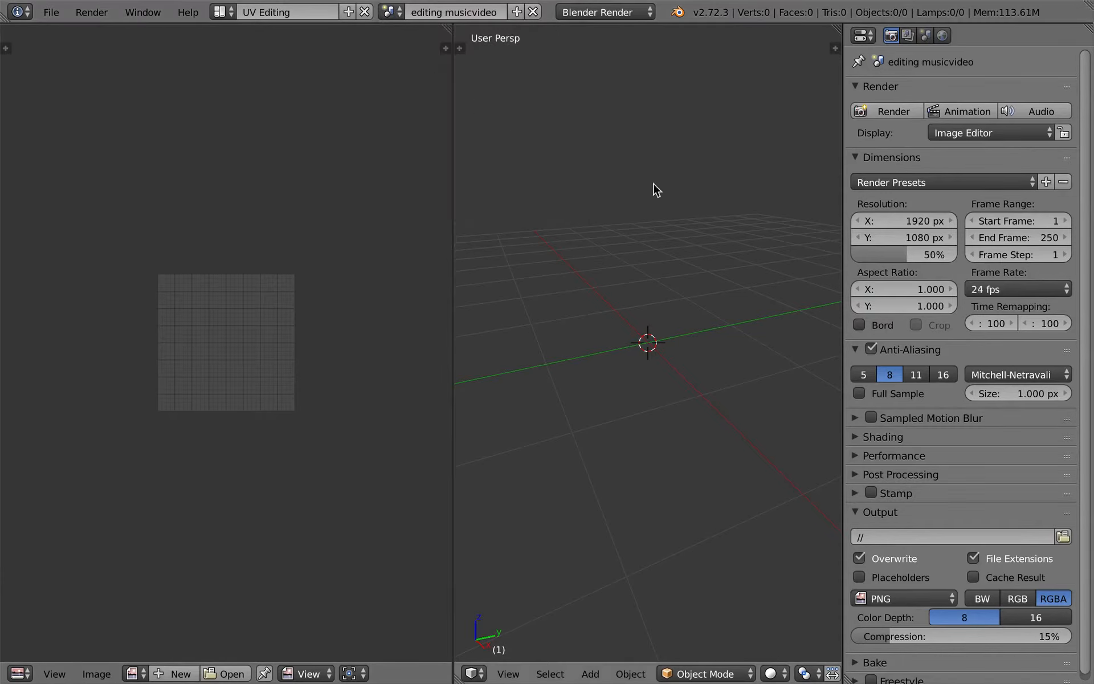
Set the scene's resolution scale to 25% and frame rate to 25 fps, and return to the maximized sequencer.
type("25")
key("Return")
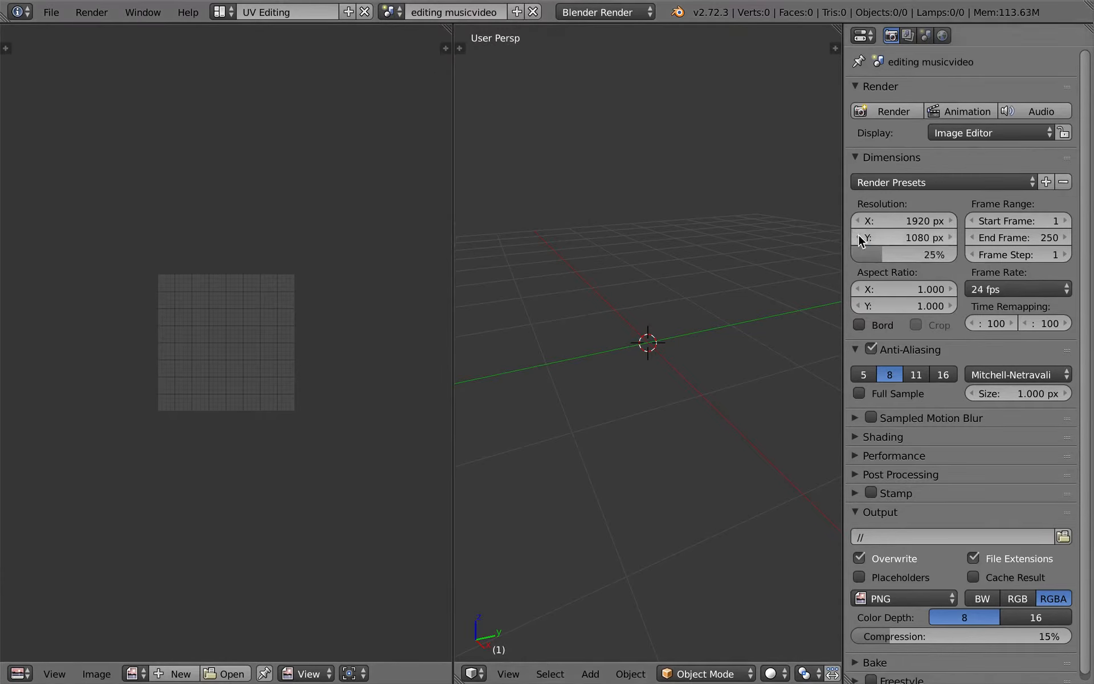
left_click(1047, 294)
left_click(1045, 338)
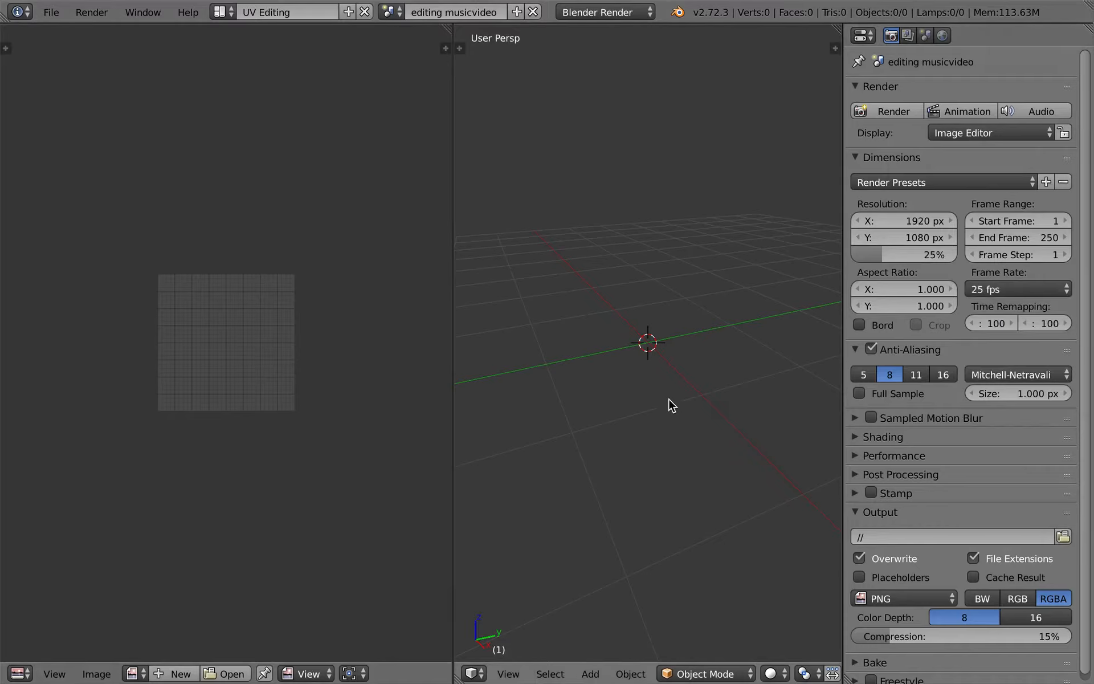
key("ctrl+Right")
key("shift+space")
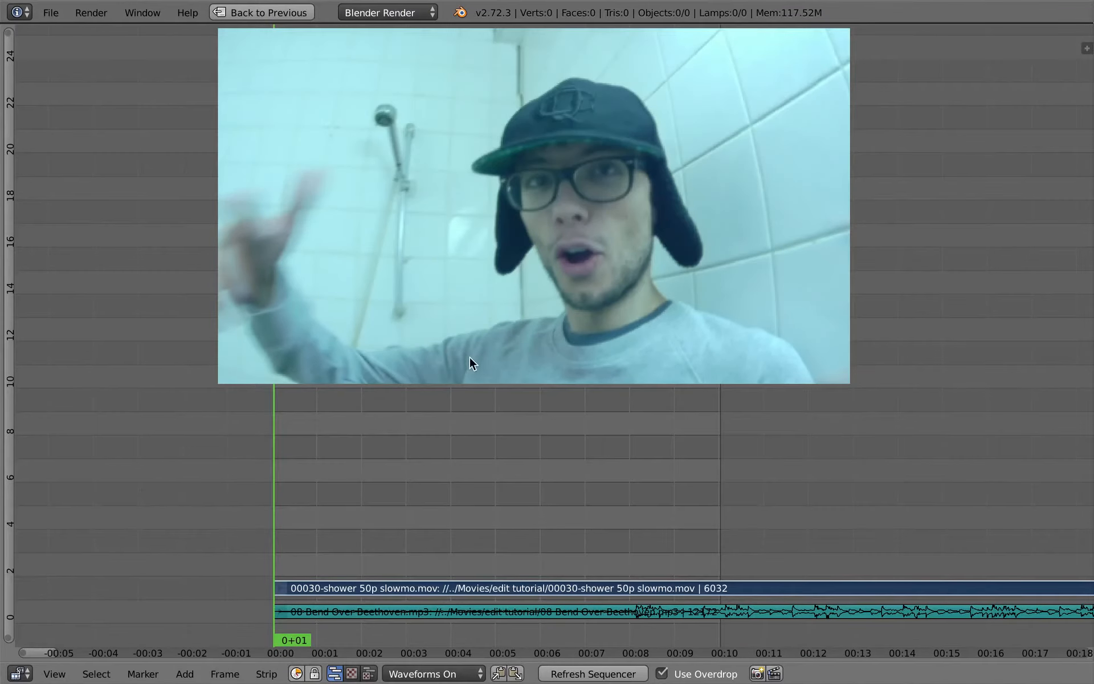
Play the start of the timeline to preview the song together with the slow-motion shower footage.
key("a")
right_click(463, 609)
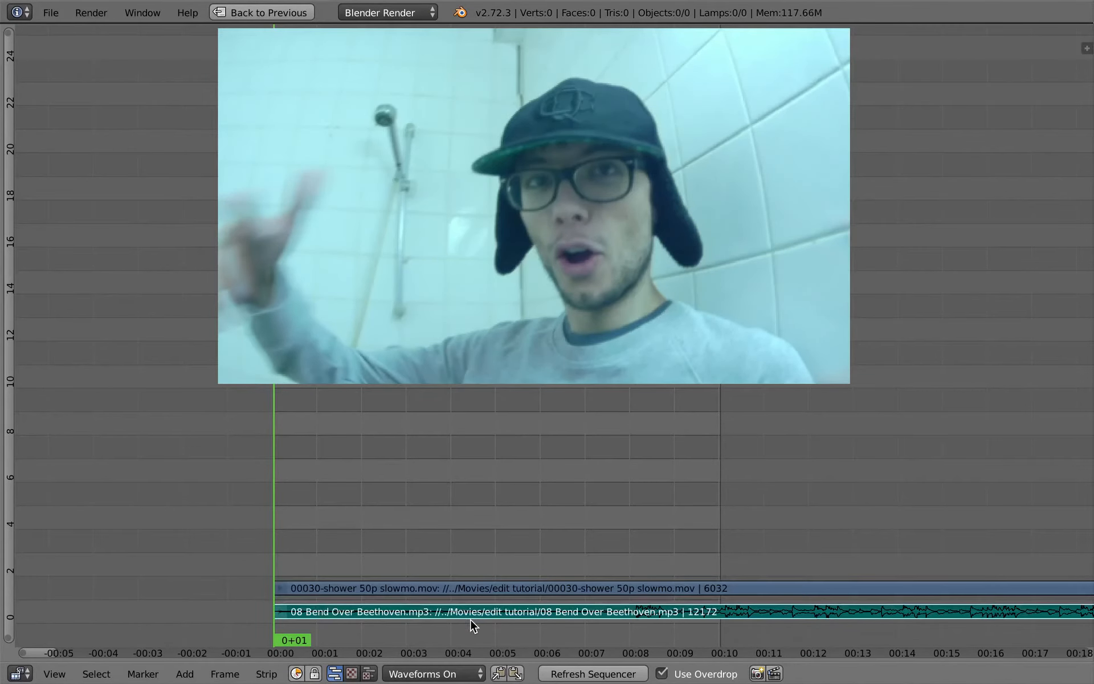
key("alt+a")
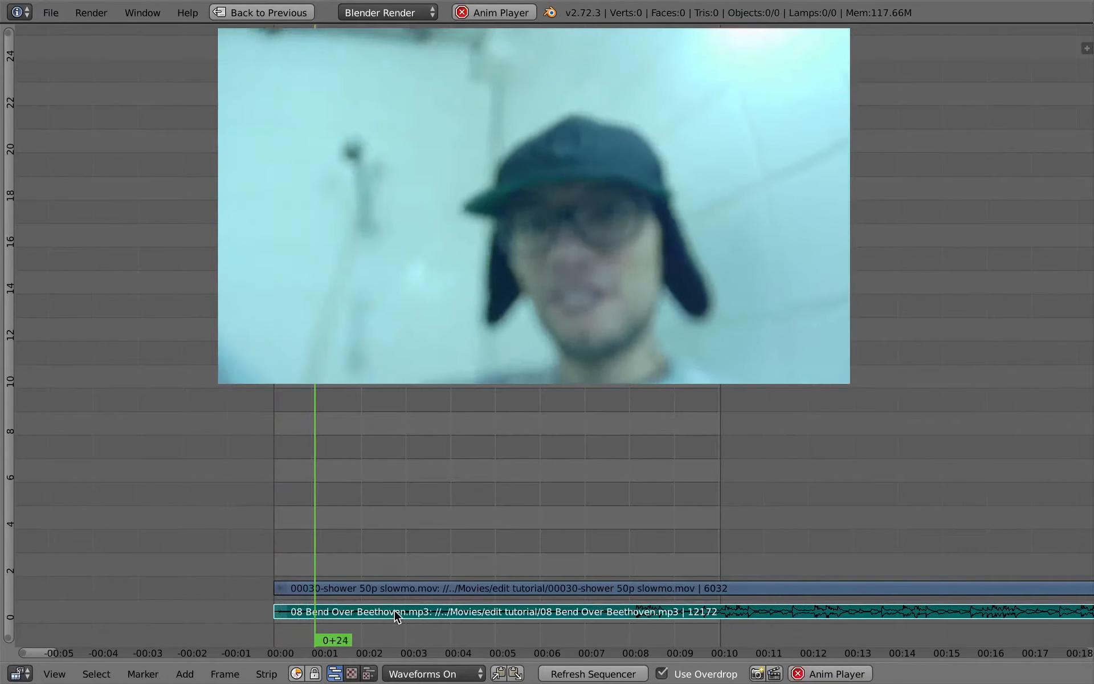
key("alt+a")
right_click(392, 593)
key("alt+a")
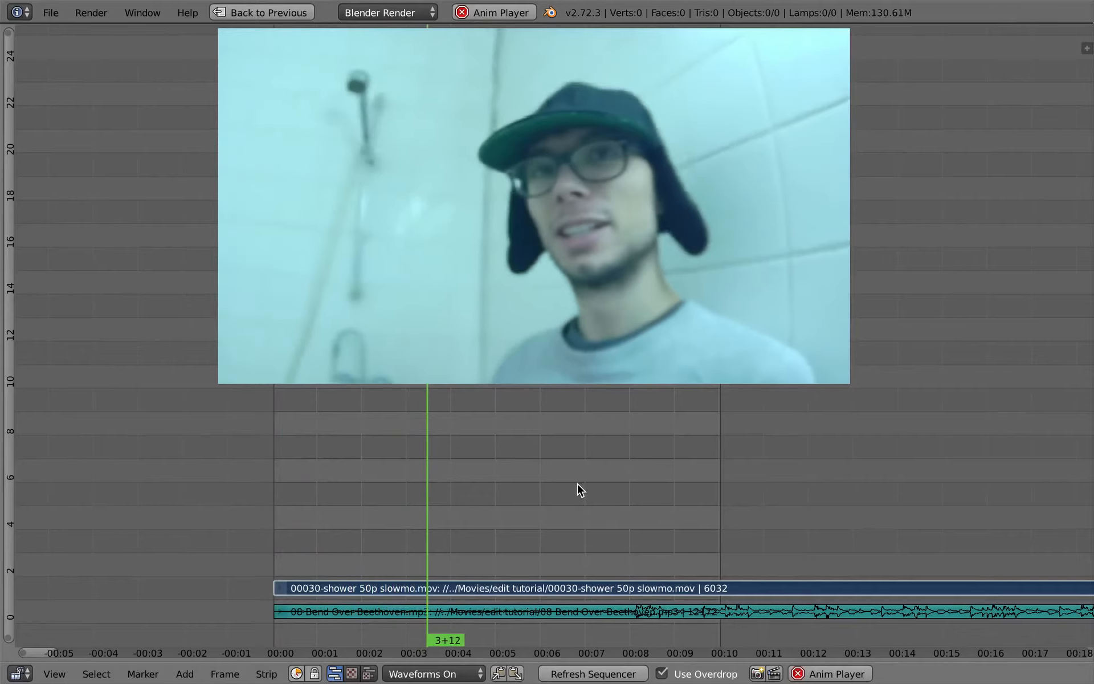
scroll(552, 564, "down", 4)
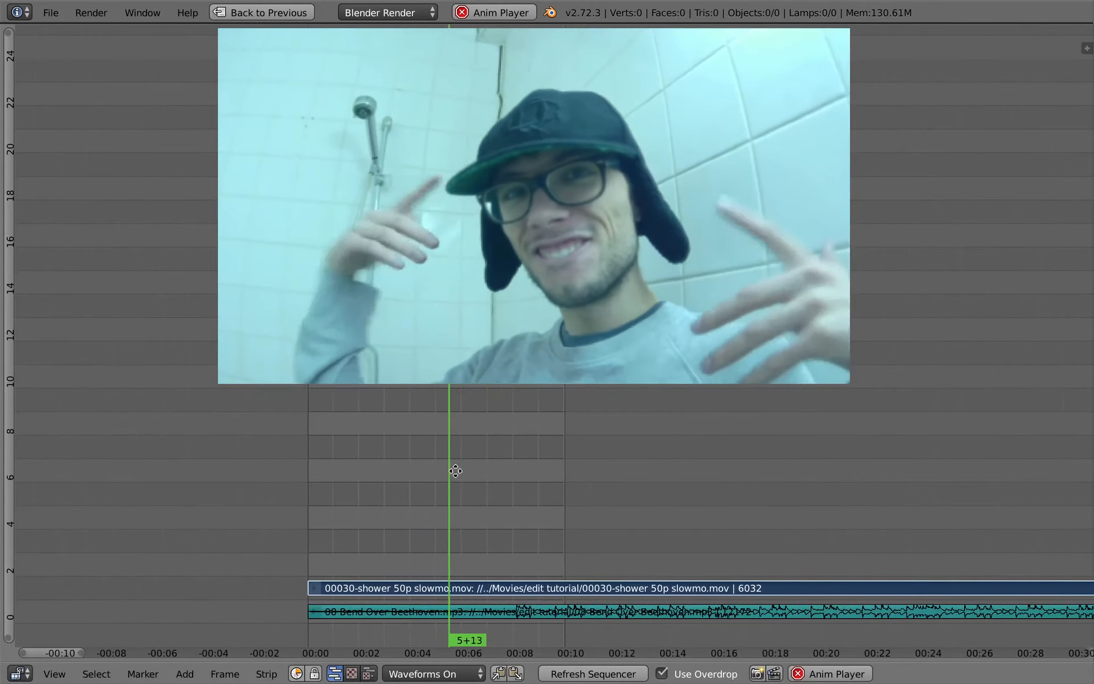
Restore the multi-editor layout, stop playback and set the scene's end frame to 2500.
key("ctrl+Up")
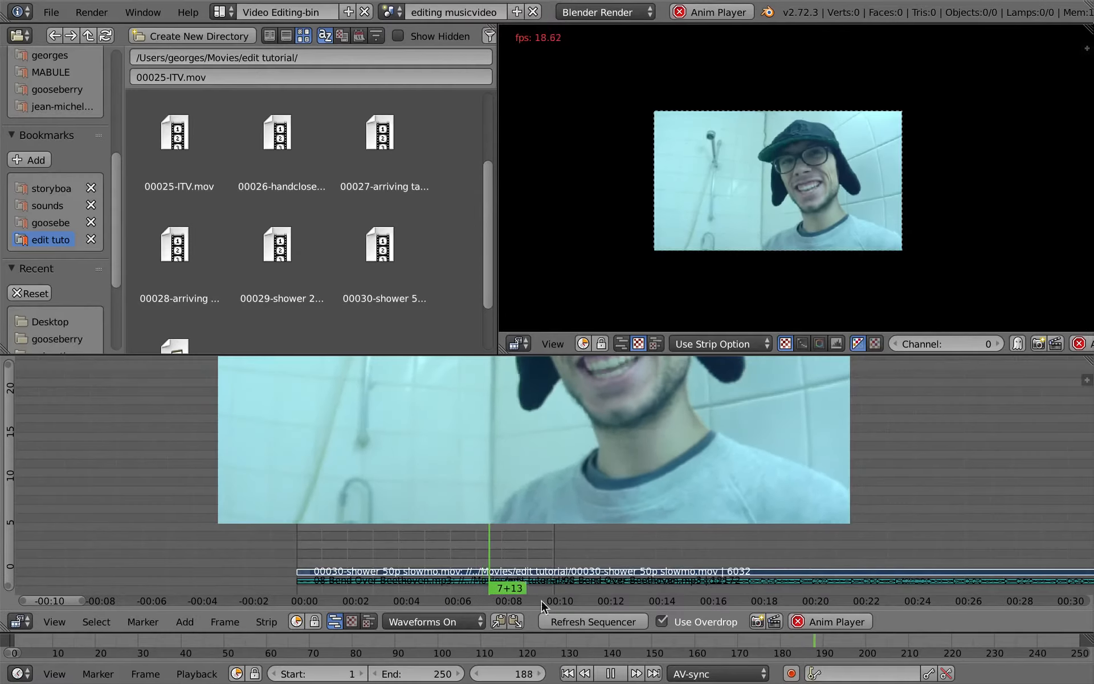
left_click_drag(438, 673, 530, 656)
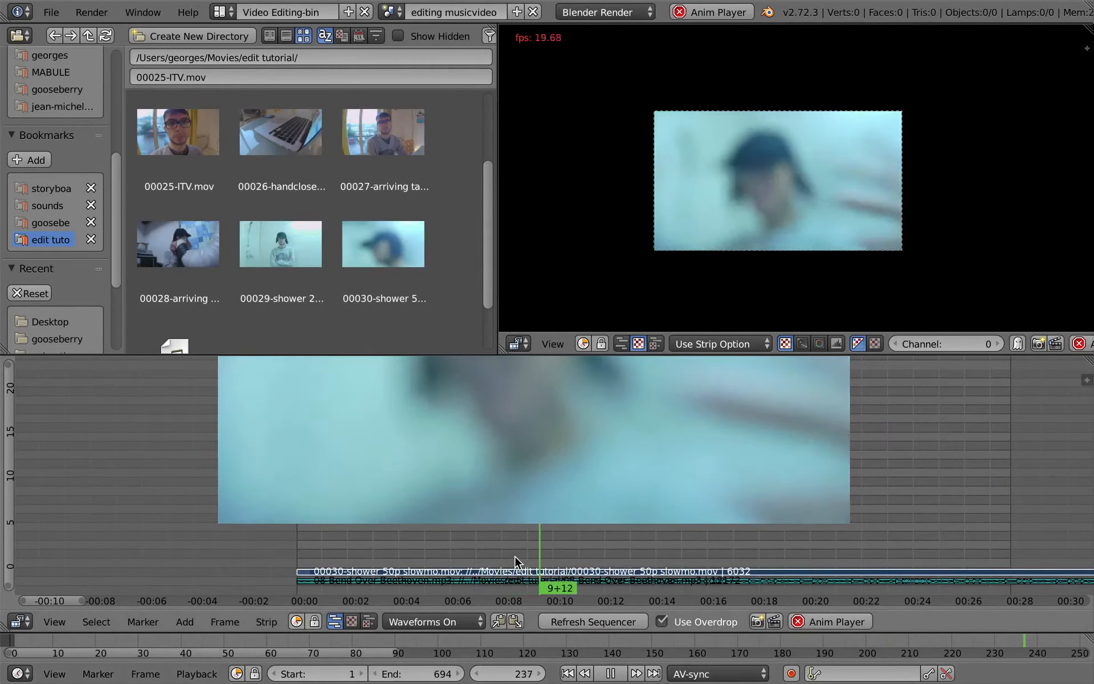
key("alt+a")
middle_click_drag(535, 504, 432, 481, "ctrl")
left_click_drag(539, 667, 575, 661)
middle_click_drag(577, 636, 434, 640, "ctrl")
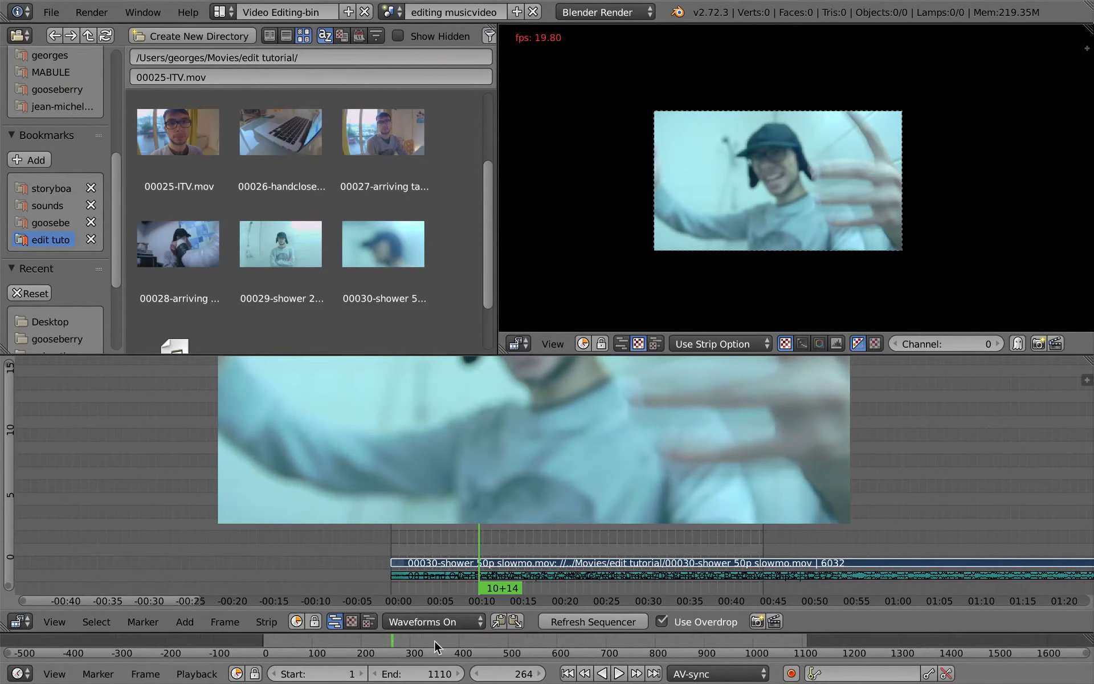
left_click(425, 673)
type("2500")
key("Return")
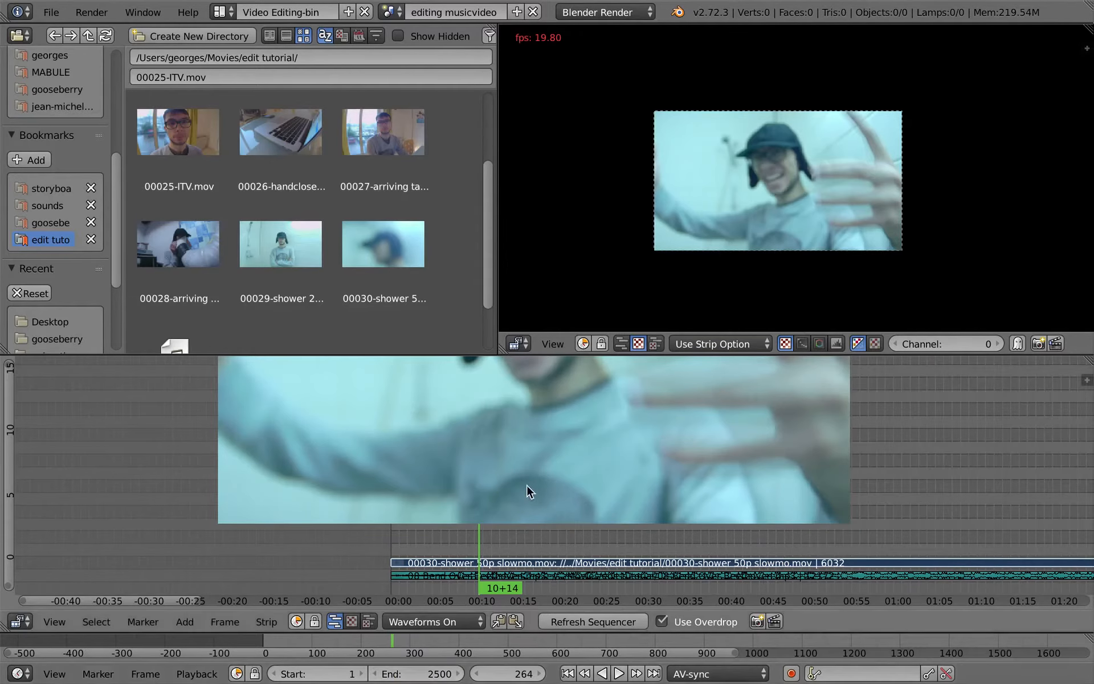
Maximize the sequencer and trim the start of the 00030-shower 50p slowmo strip to the playhead at frame 264.
key("shift+space")
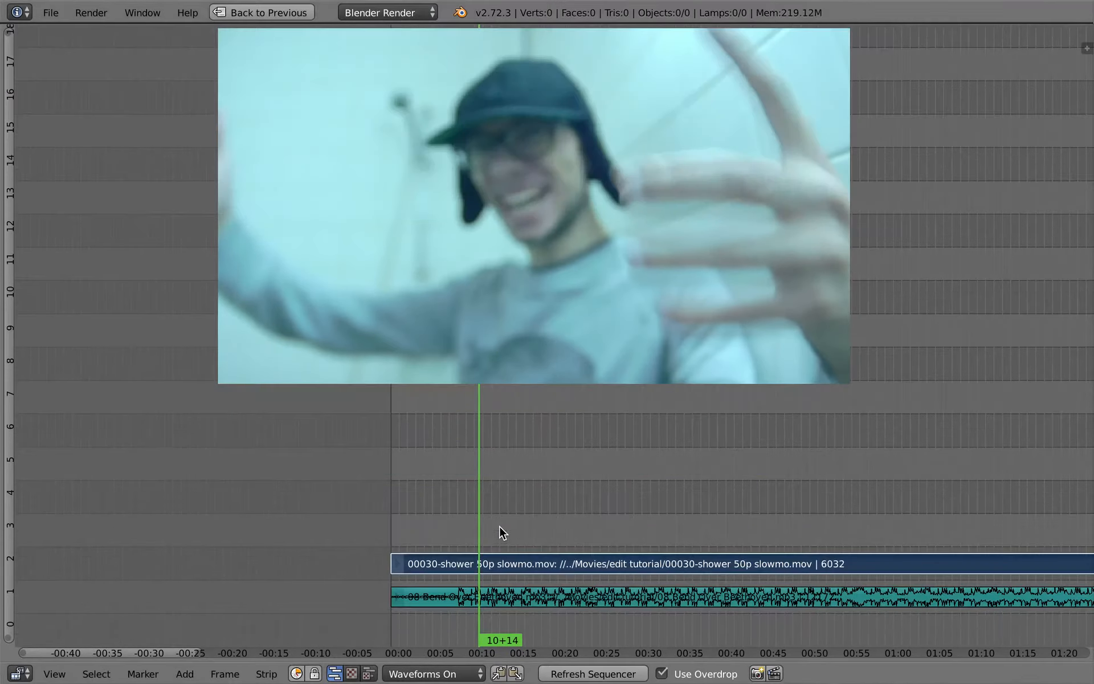
key("shift+s")
mouse_move(522, 538)
middle_mouse_down()
mouse_move(401, 588)
mouse_move(444, 581)
middle_mouse_up()
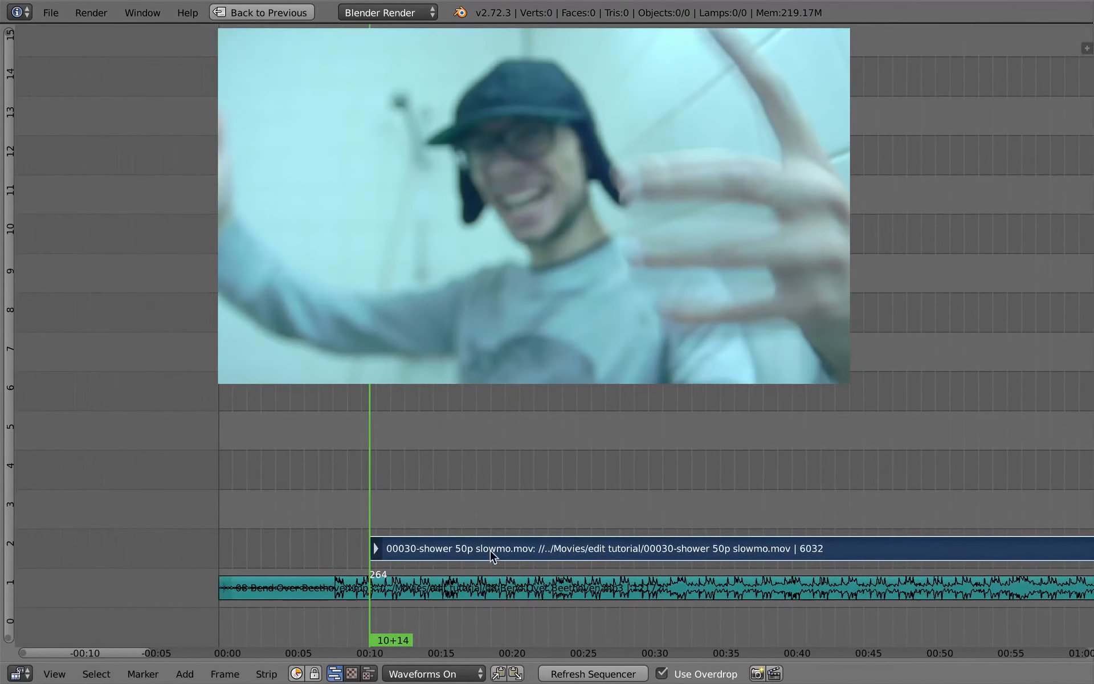
Mute the 08 Bend Over Beethoven.mp3 strip, leaving its waveform drawing setting as it is.
middle_click_drag(518, 591, 542, 596, "ctrl")
right_click(540, 597)
left_click(450, 674)
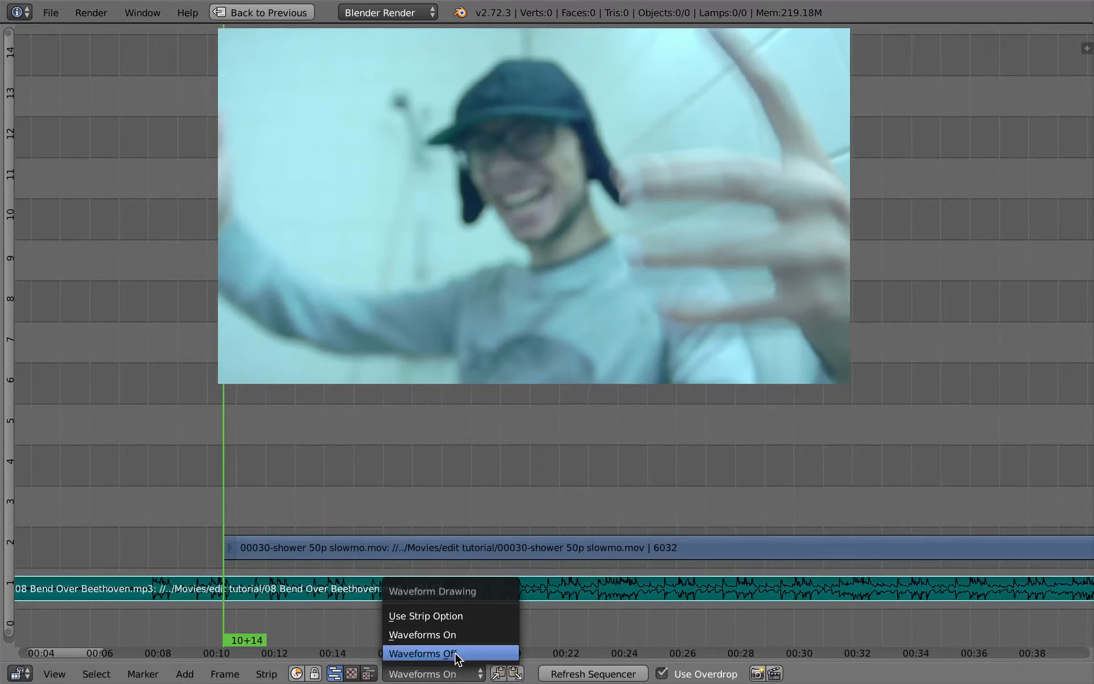
middle_click_drag(337, 515, 359, 511)
right_click(319, 539)
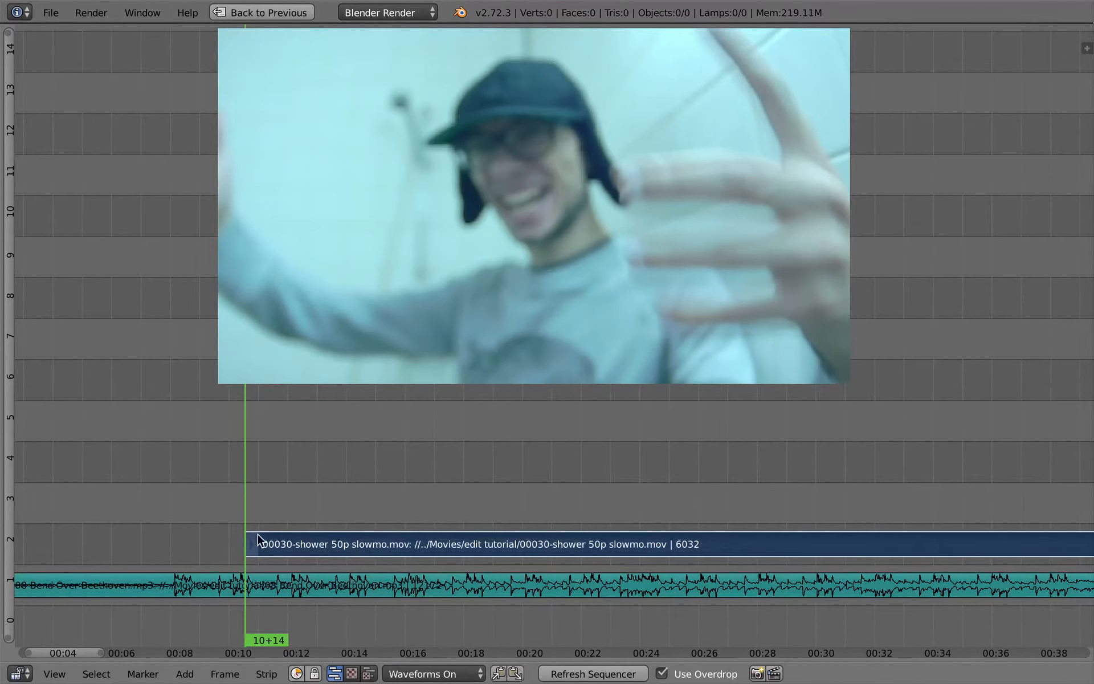
right_click(306, 589)
key("h")
Cut the shower footage at frame 329 and shift the start of the remaining part further along the timeline.
left_click_drag(270, 519, 322, 517)
right_click(318, 541)
key("k")
left_click(342, 520)
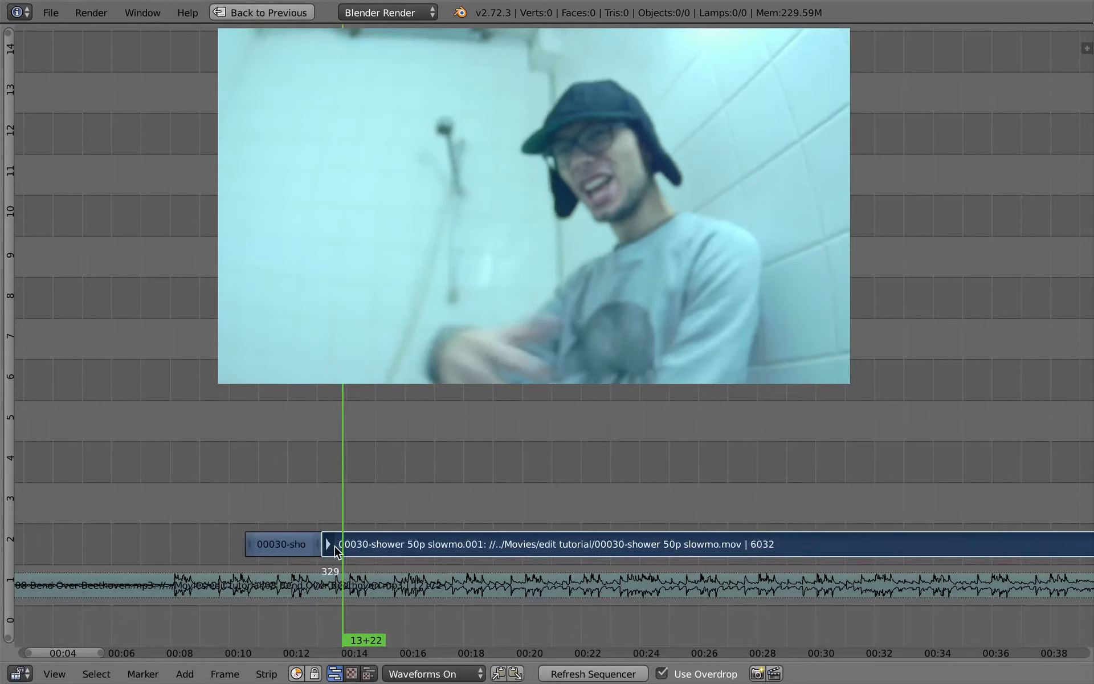
key("g")
left_click(423, 542)
Trim and cut three more segments from the shower footage, spanning frames 461–497, 512–530 and 599–644.
left_click_drag(439, 536, 875, 508)
key("shift+s")
key("k")
key("shift+s")
key("k")
key("shift+s")
key("k")
Trim the start of the remaining shower footage to a further shot and move it back close behind the fourth segment.
middle_click_drag(875, 509, 512, 487)
middle_click_drag(644, 506, 669, 507, "ctrl")
left_click_drag(669, 507, 951, 498)
key("shift+s")
right_click_drag(972, 542, 521, 538)
Cut off the fifth segment, trim the remaining footage to start at frame 914 and move it against that segment.
left_click_drag(509, 525, 645, 534)
key("k")
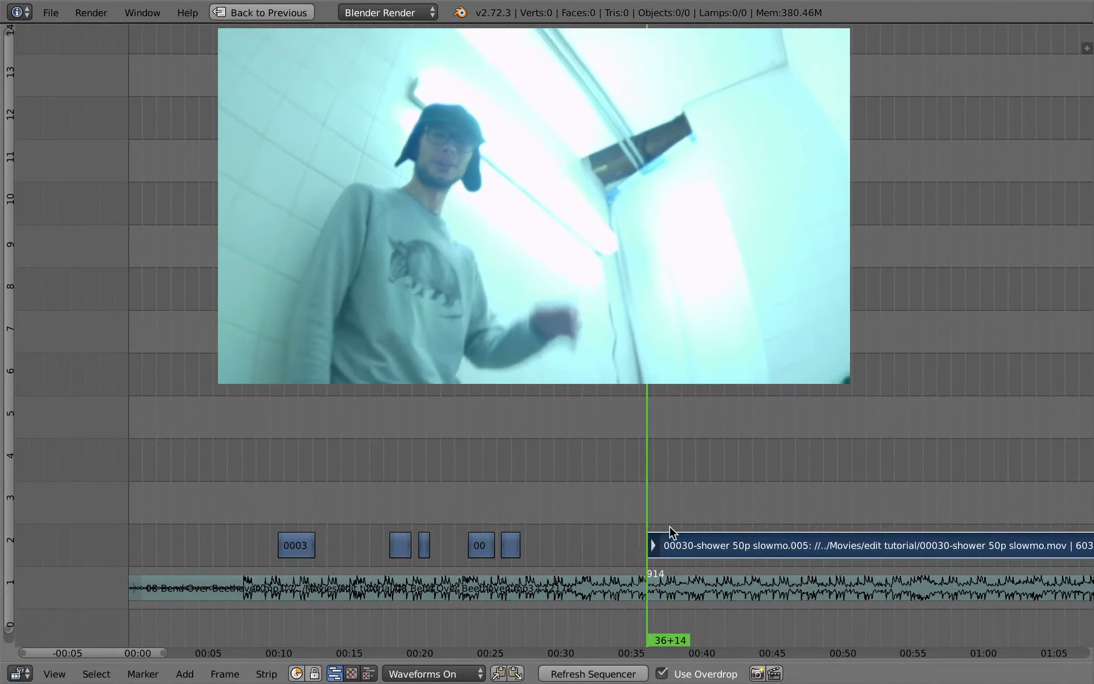
right_click(675, 537)
key("g")
left_click(525, 541)
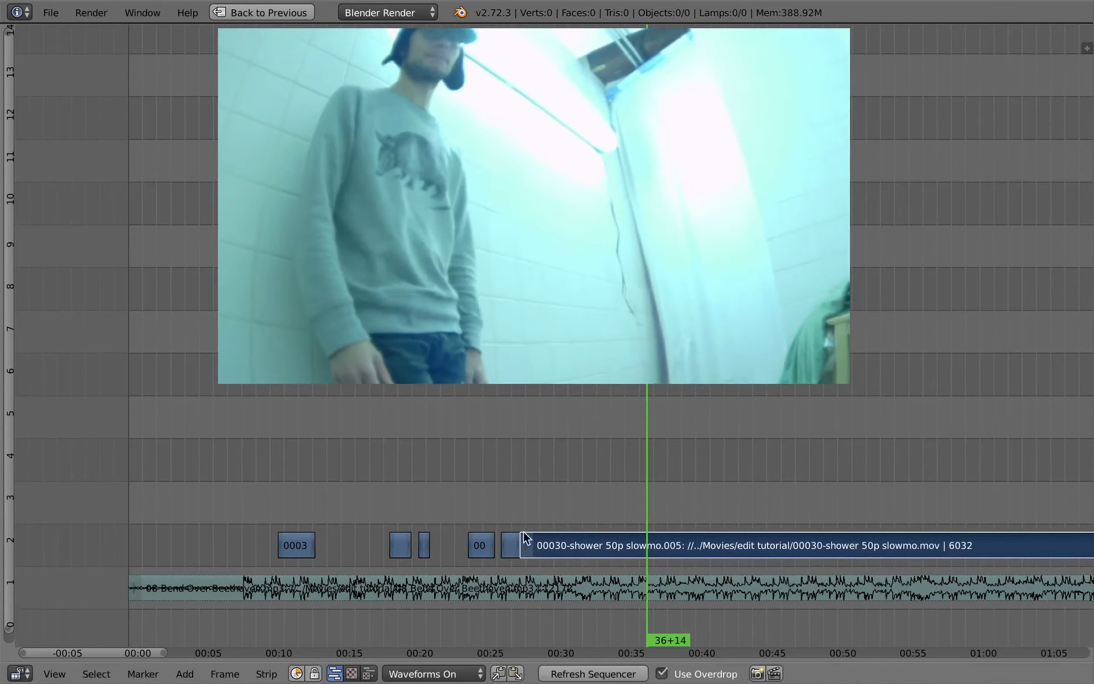
Cut the footage at 28+03, trim the remaining part to start at frame 737 and close the gap before it.
left_click(511, 467)
key("alt+a")
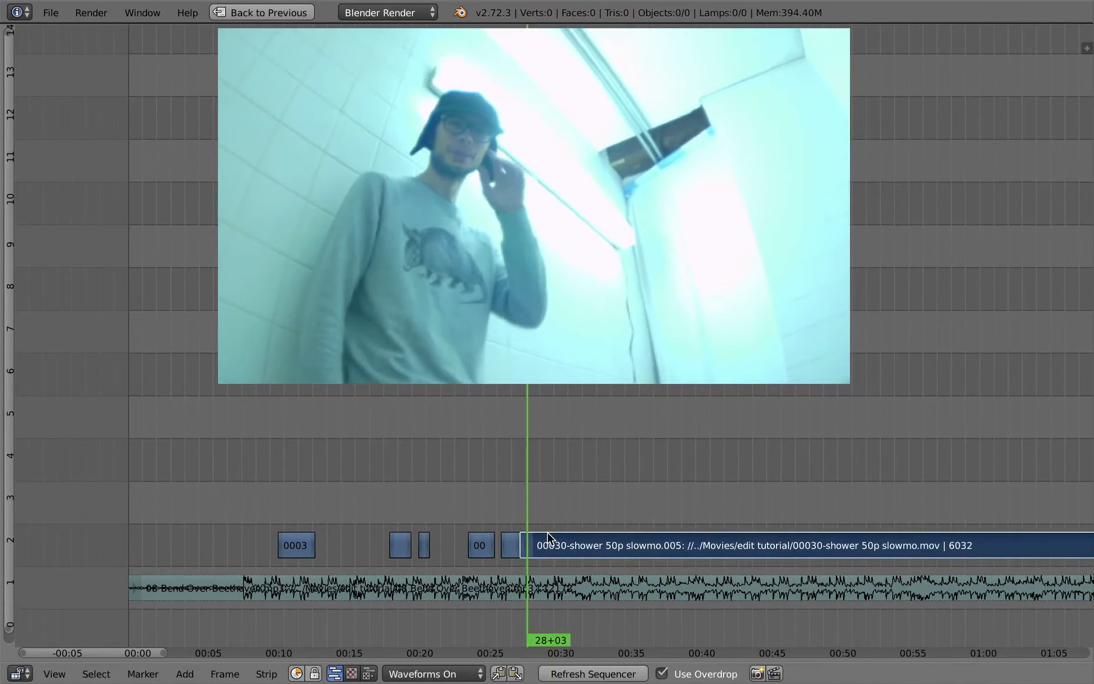
right_click(536, 547)
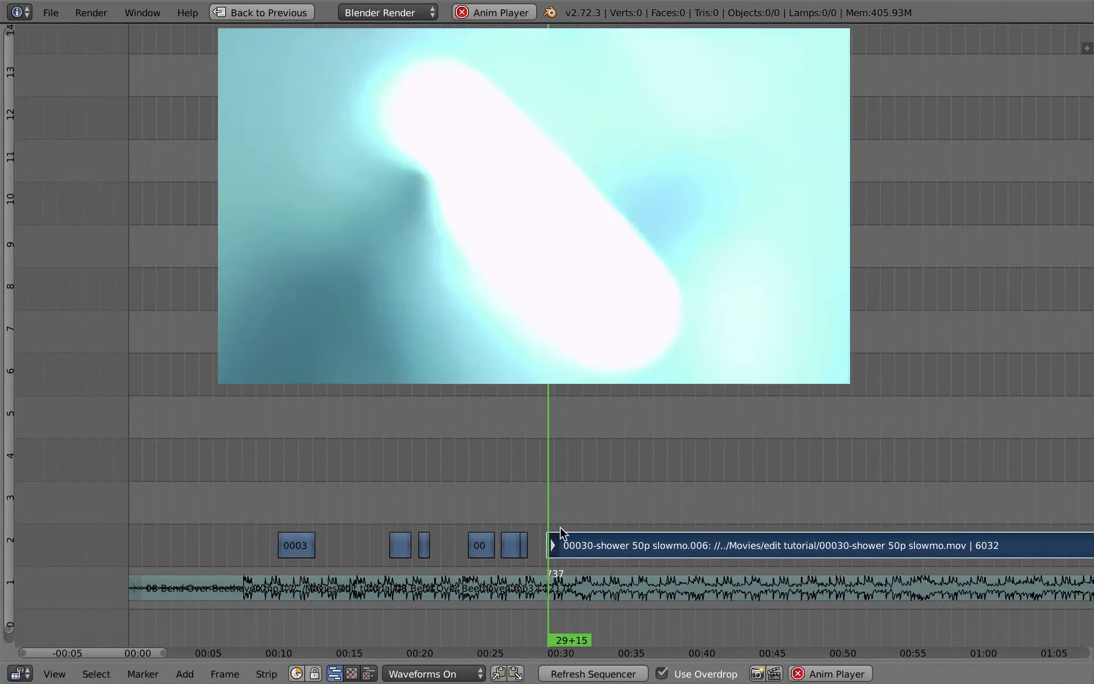
right_click(578, 550)
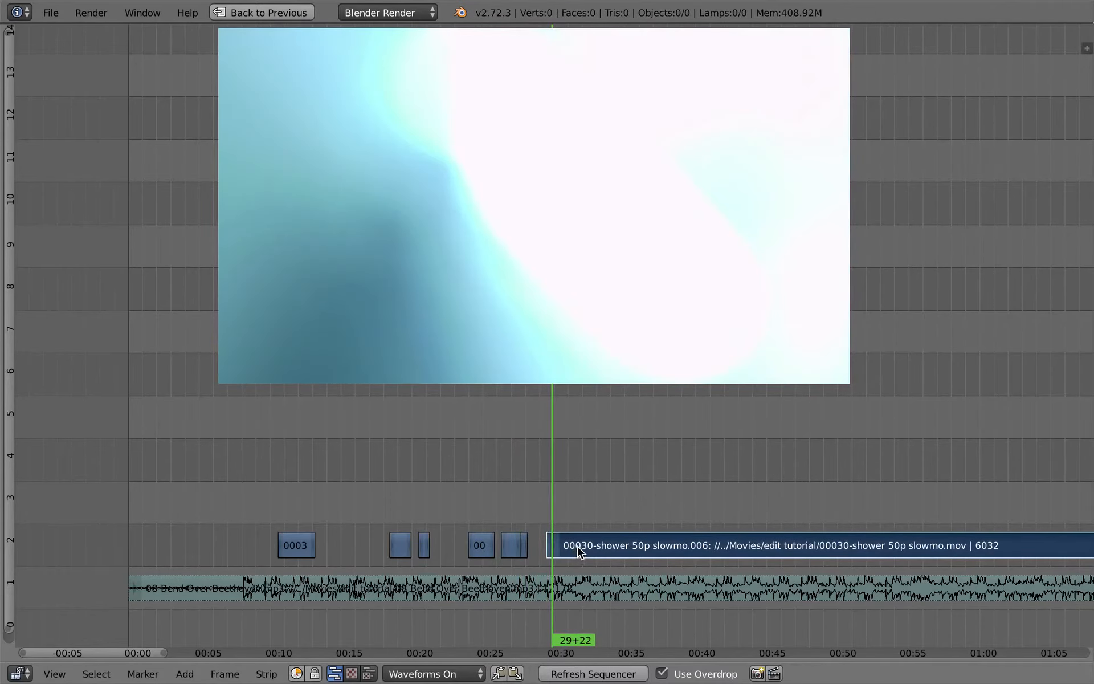
key("g")
left_click(554, 550)
Cut another short segment, trim the remaining footage to start at frame 1082 and move it against that segment.
left_click_drag(546, 513, 692, 558)
key("k")
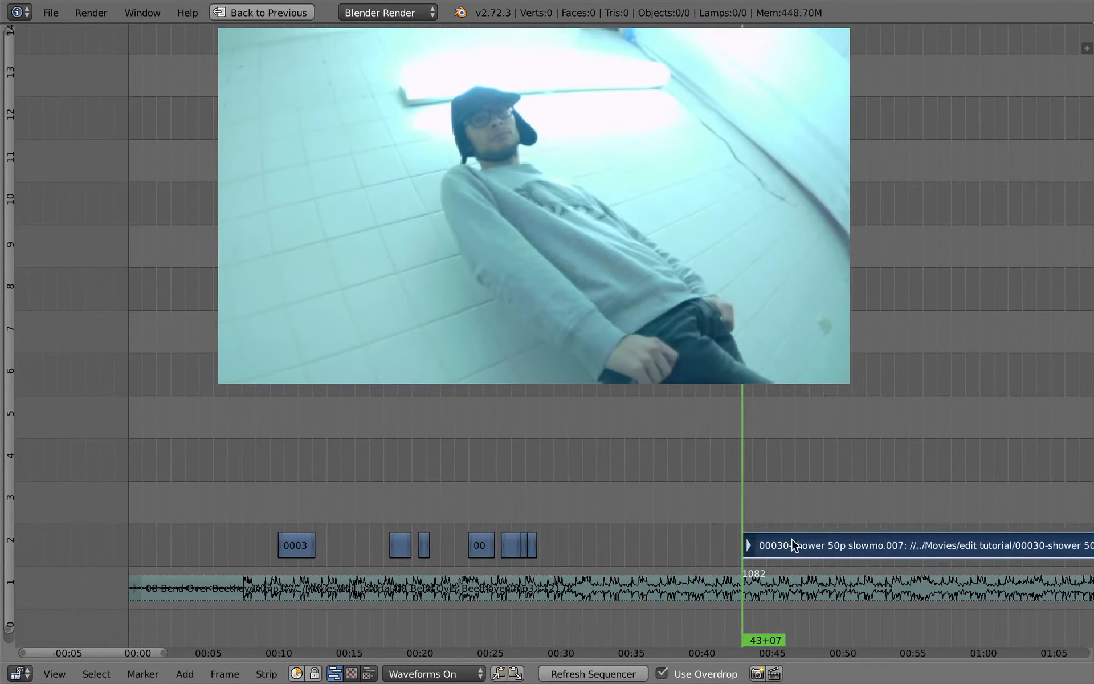
right_click(793, 541)
key("g")
left_click(569, 548)
Play the newly placed footage, cut it at the end of the wanted shot and scrub ahead for another shot.
left_click(542, 513)
key("alt+a")
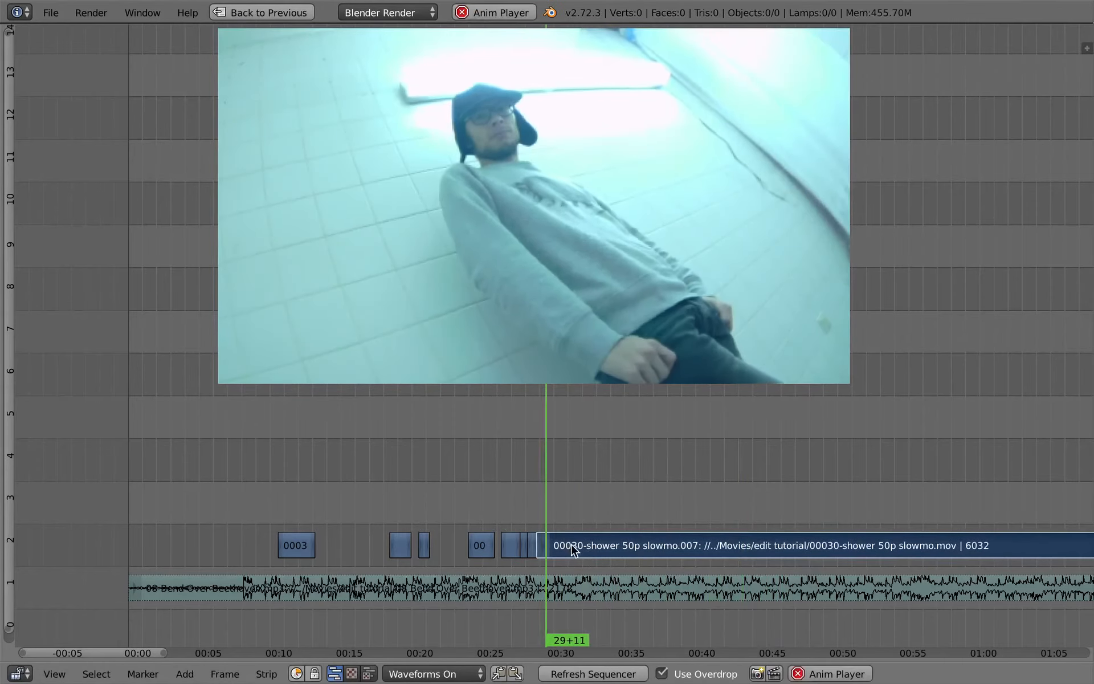
key("alt+a")
left_click_drag(569, 537, 838, 538)
scroll(839, 534, "down", 3)
middle_click_drag(839, 534, 428, 551)
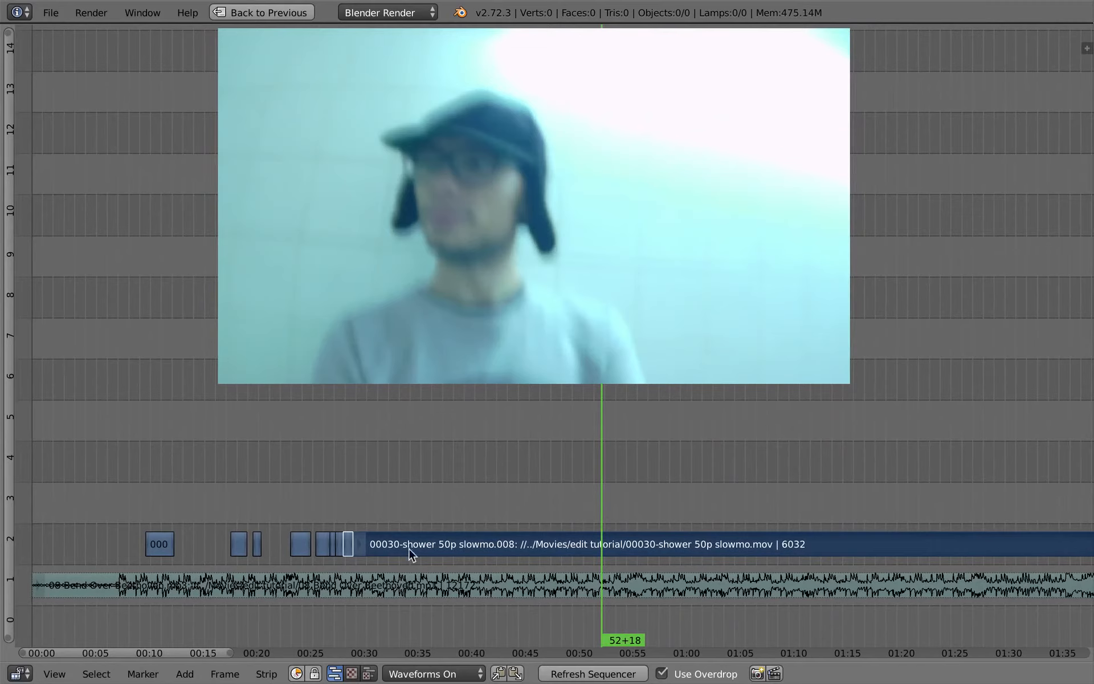
Trim the remaining footage to start at 01:26+12 and place it on channel 3, directly after the last segment.
left_click_drag(604, 516, 969, 503)
key("shift+s")
key("g")
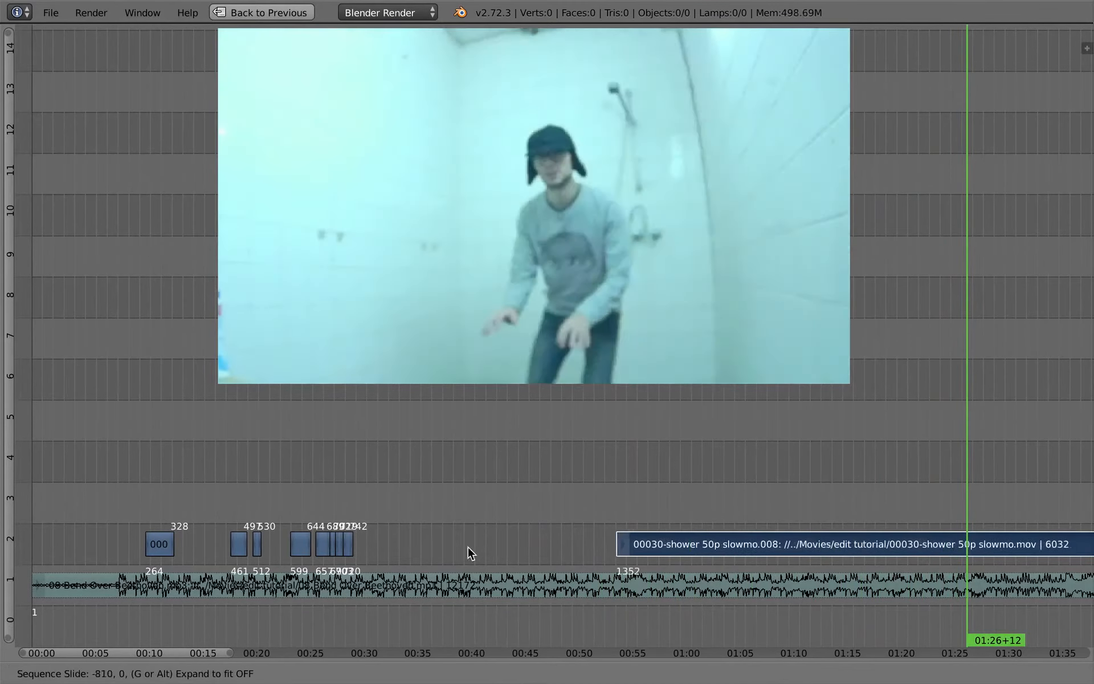
left_click(385, 546)
left_click(350, 563)
middle_click_drag(383, 563, 571, 522, "ctrl")
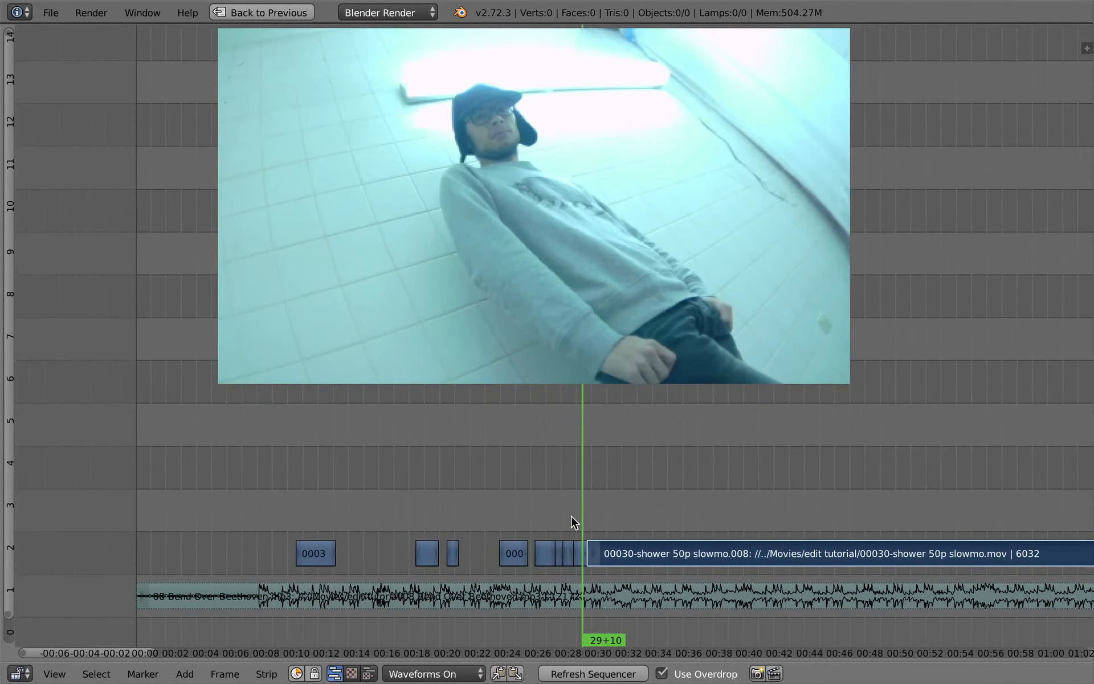
key("g")
left_click(613, 515)
Cut off the first channel 3 segment, trim the remainder to start at 34+13, and play and cut its next shot.
left_click_drag(604, 486, 660, 489)
key("k")
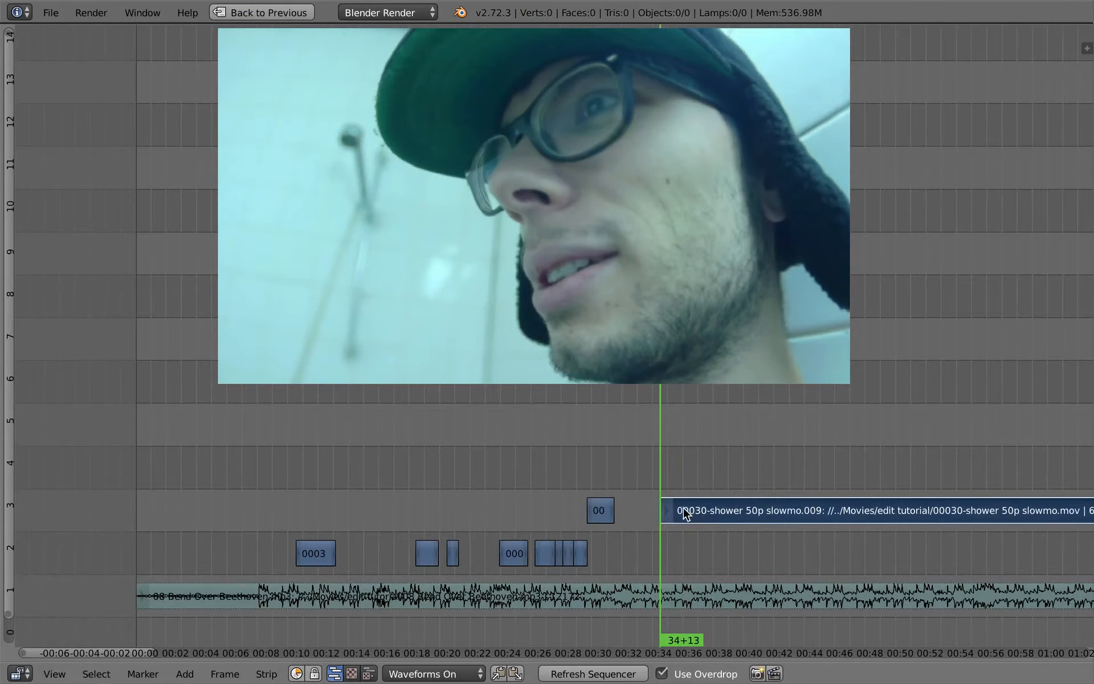
key("alt+a")
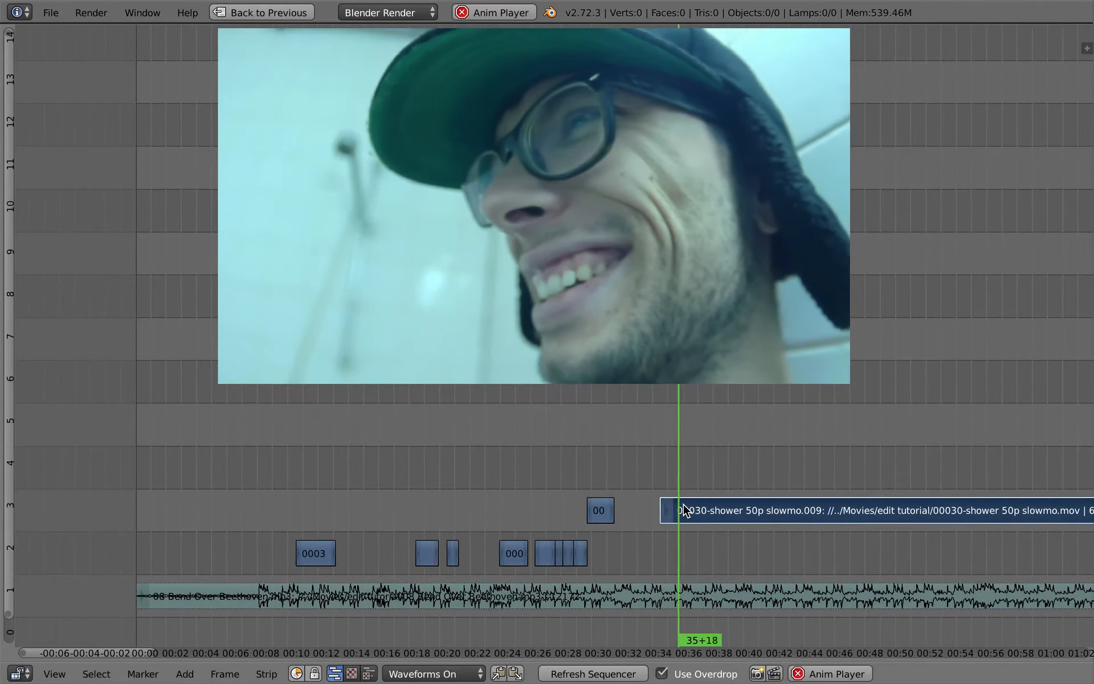
key("k")
Cut the channel 3 footage at the end of its shot and trim the remainder to start at 01:01+18.
left_click_drag(688, 509, 939, 484)
middle_click_drag(926, 502, 836, 515, "ctrl")
middle_click_drag(836, 515, 580, 513)
left_click_drag(679, 490, 766, 496)
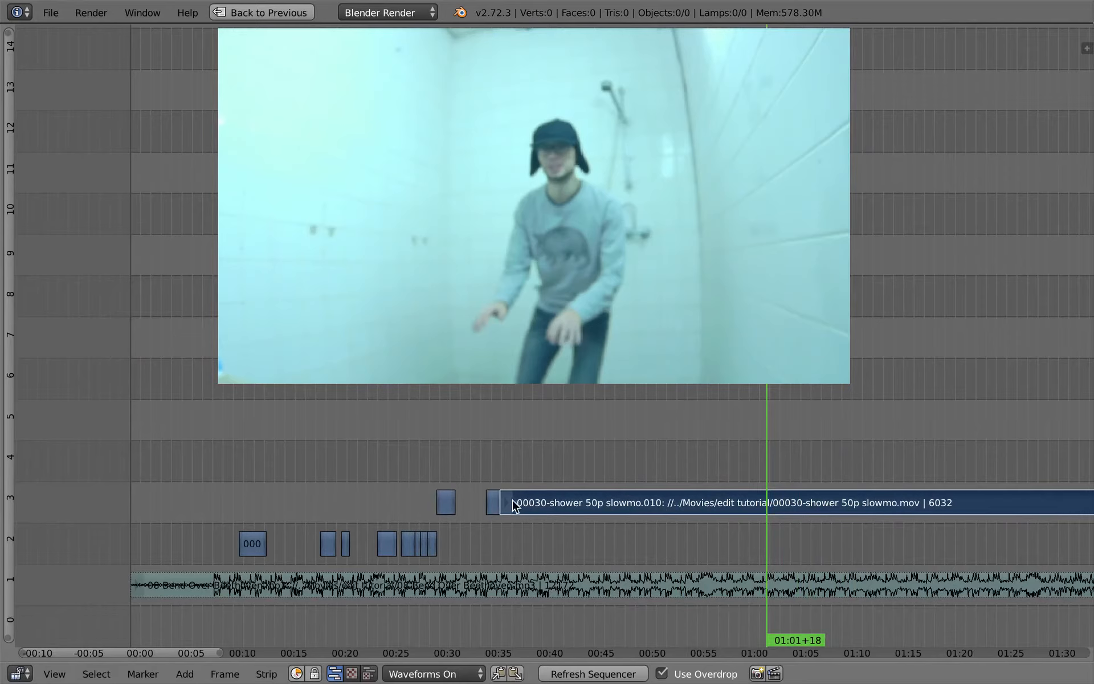
Cut the remaining footage at 01:07+09 and move the cut-off segment to channel 2, near the 35-second mark.
left_click_drag(774, 483, 827, 493)
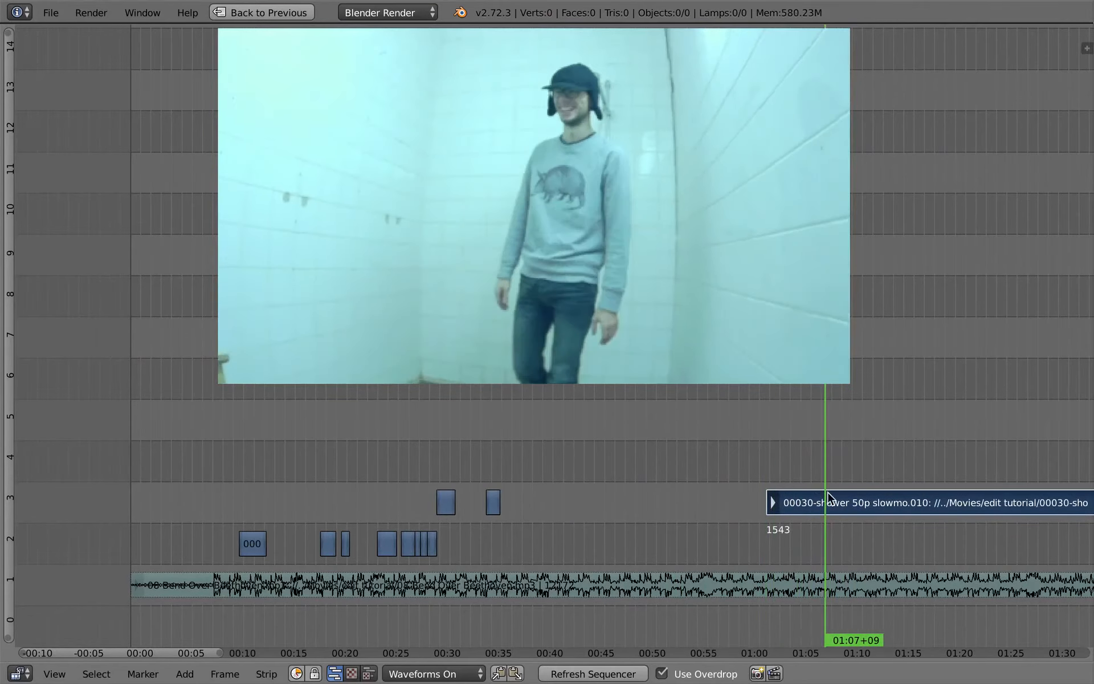
key("k")
key("g")
left_click(467, 554)
Move the early channel 2 segments together so the first two shots play directly after each other.
scroll(429, 444, "up", 2)
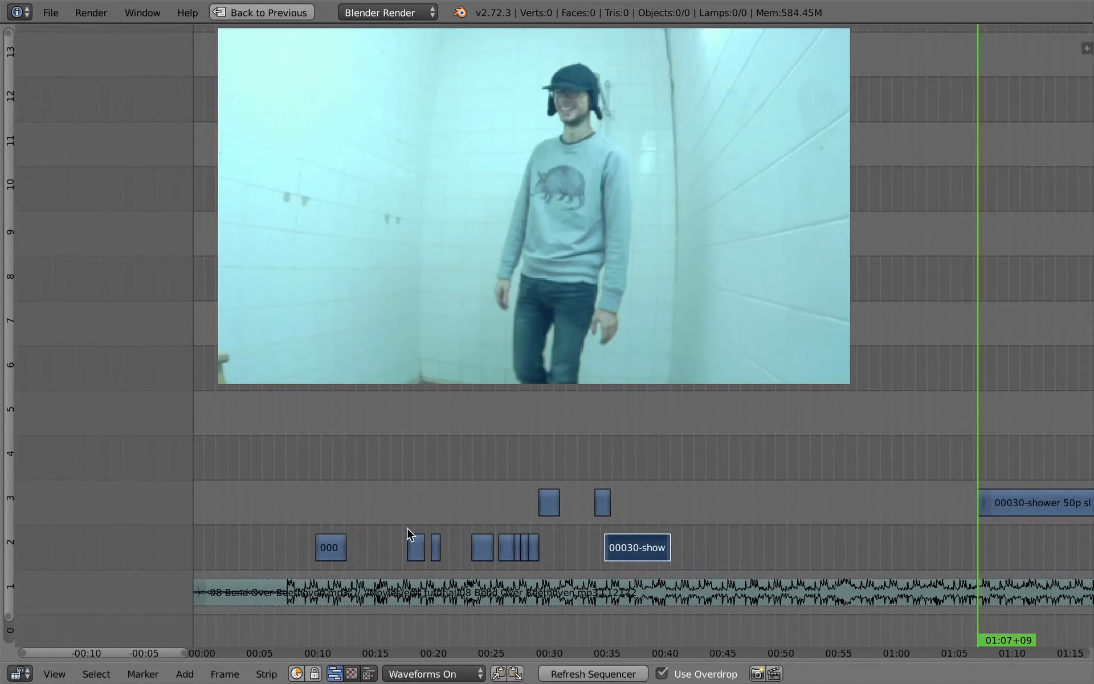
left_click(342, 507)
key("g")
left_click(330, 537)
right_click(377, 550)
key("g")
right_click(402, 555)
scroll(398, 539, "up", 3)
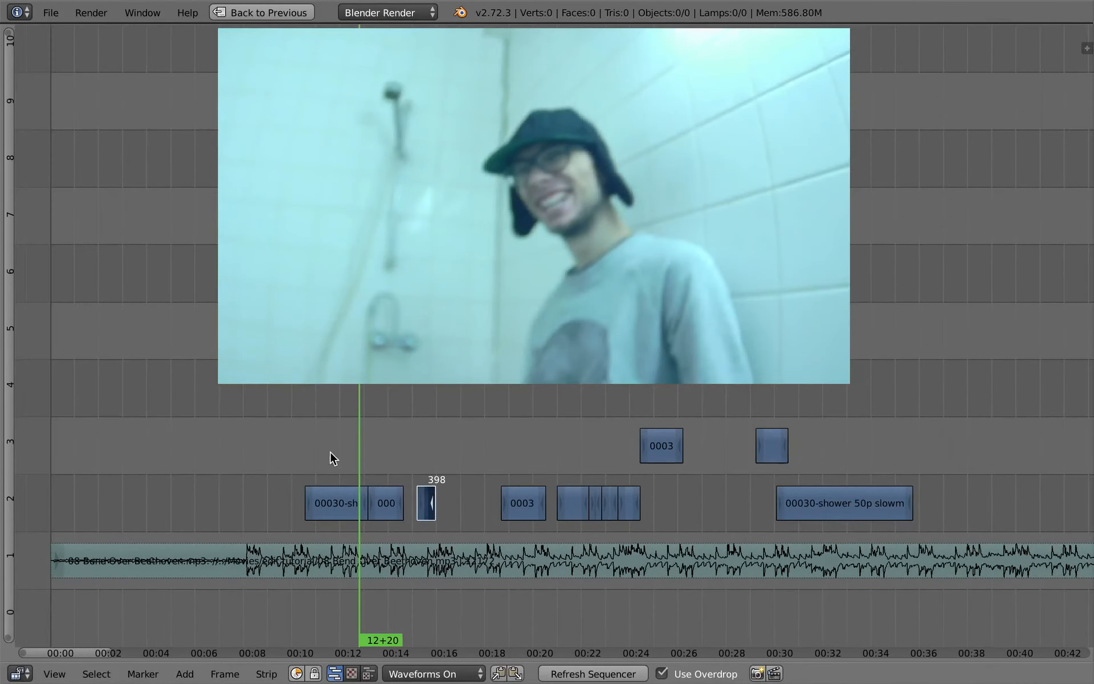
Move the last channel 3 segment back behind the first two shots, ending it at frame 394.
left_click(624, 444)
right_click(765, 444)
key("g")
right_click(470, 473)
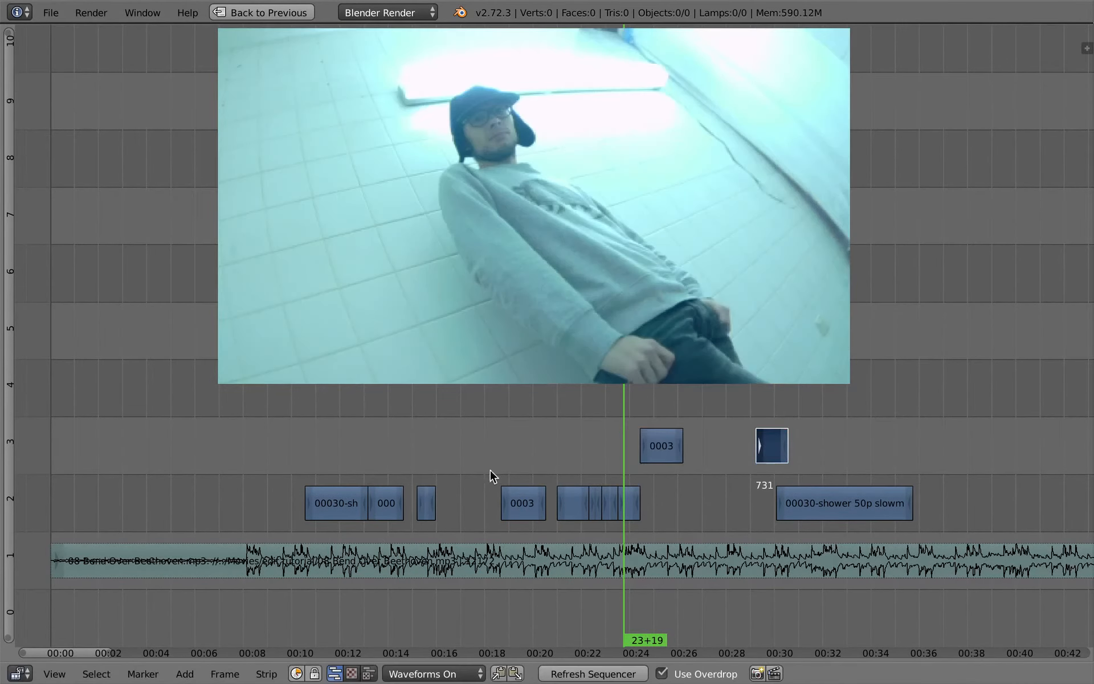
key("g")
left_click(404, 464)
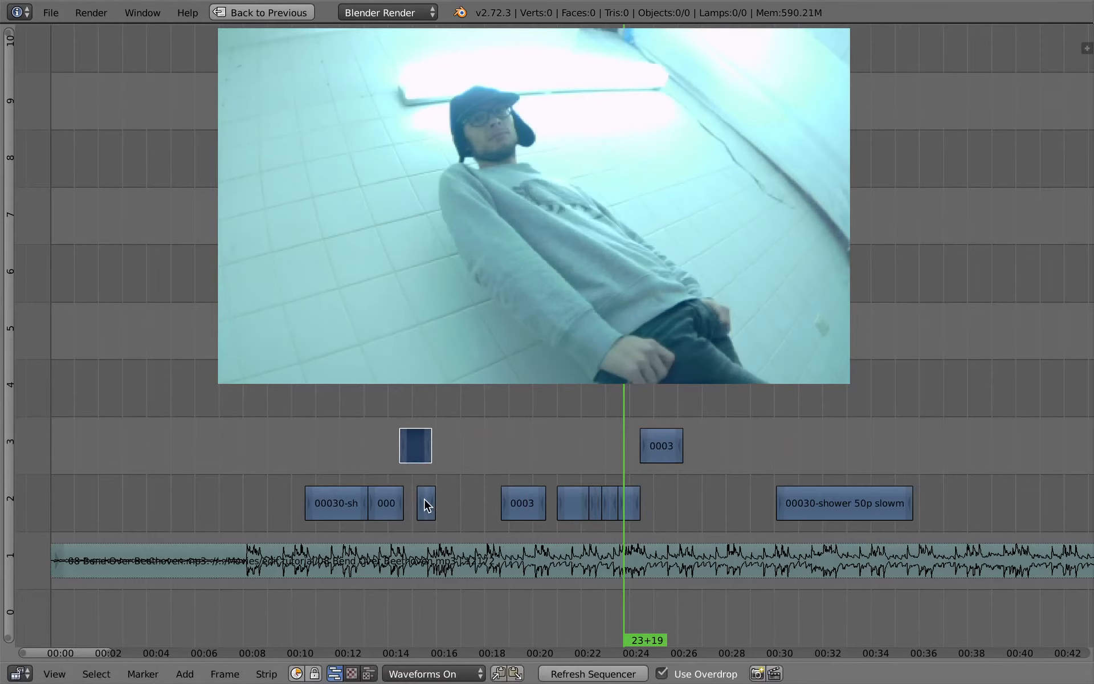
Move the short channel 2 segment to start at frame 395, directly after the channel 3 shot.
right_click(424, 498)
key("g")
left_click(446, 452)
key("g")
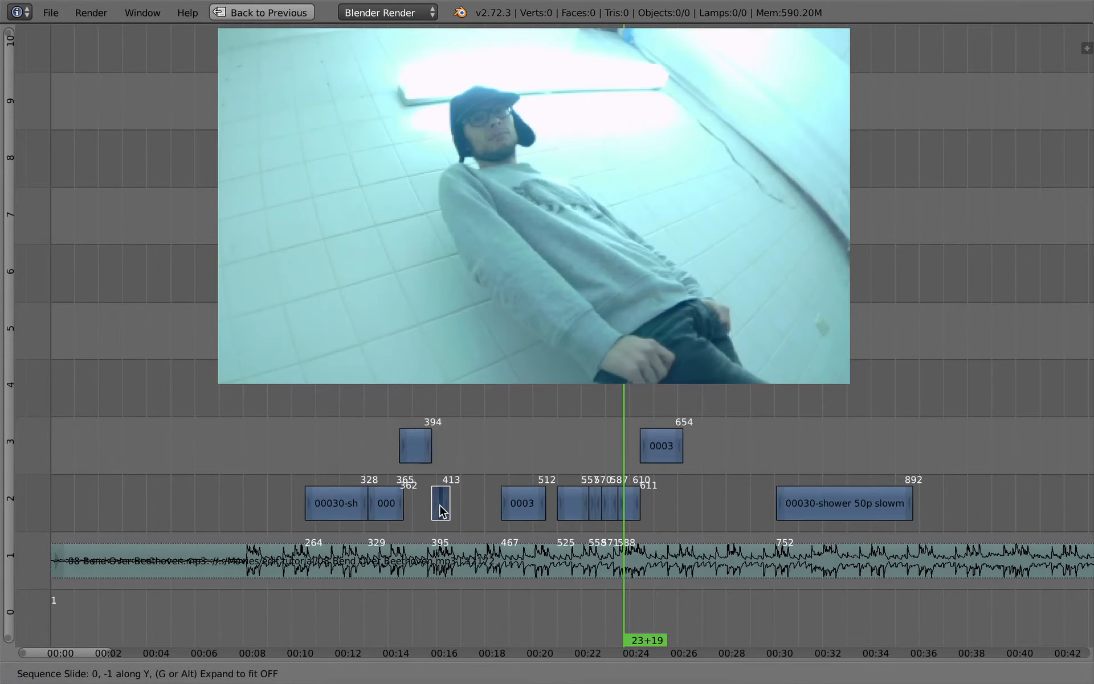
left_click(442, 501)
Place the other channel 3 segment after the short shot and shift the following channel 2 segments earlier behind it.
left_click(412, 453)
key("g")
left_click(468, 466)
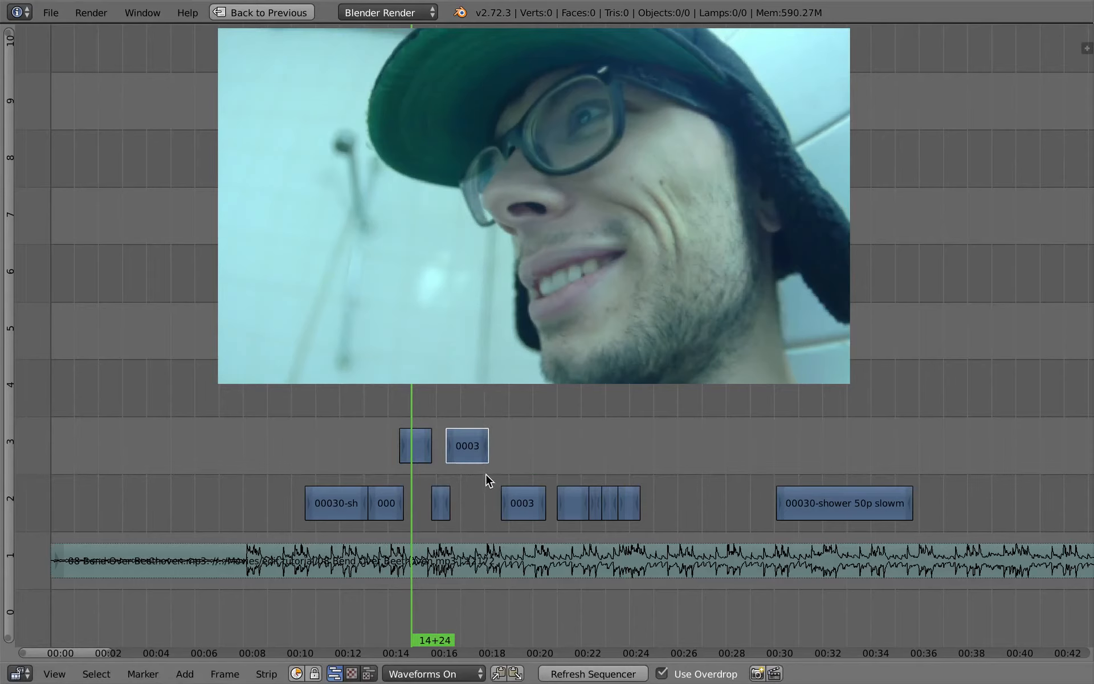
key("g")
left_click(557, 473)
left_click_drag(785, 462, 753, 485)
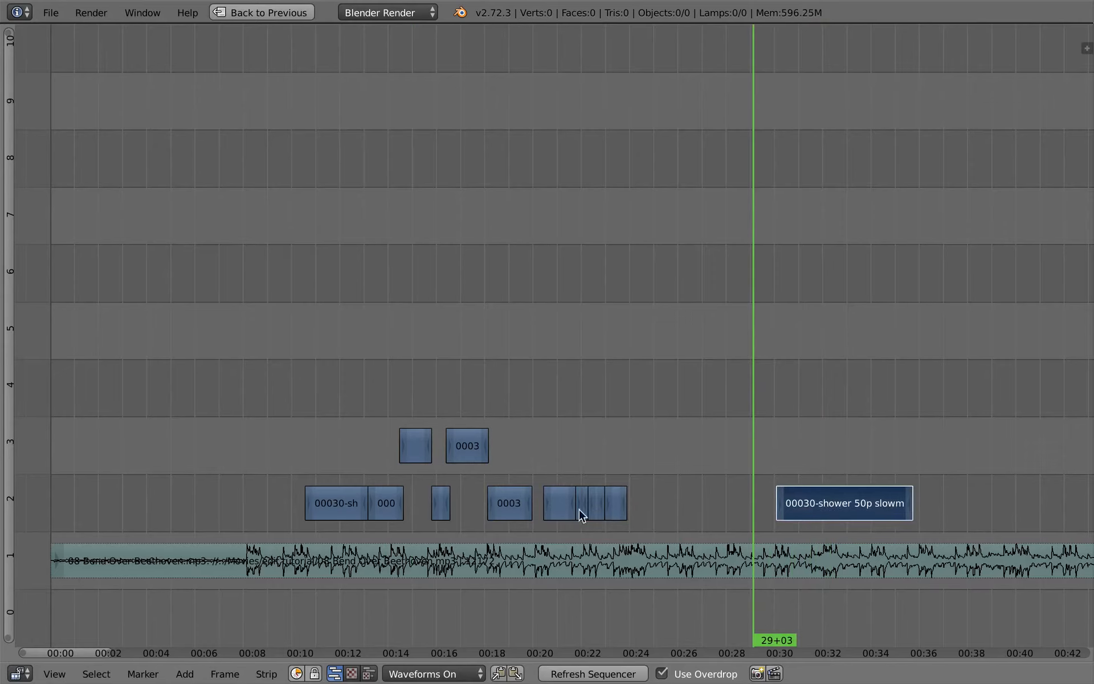
Move the group of four short segments to channel 3 and the long segment directly behind the preceding channel 2 shot.
left_click_drag(653, 533, 653, 531)
key("g")
left_click(630, 447)
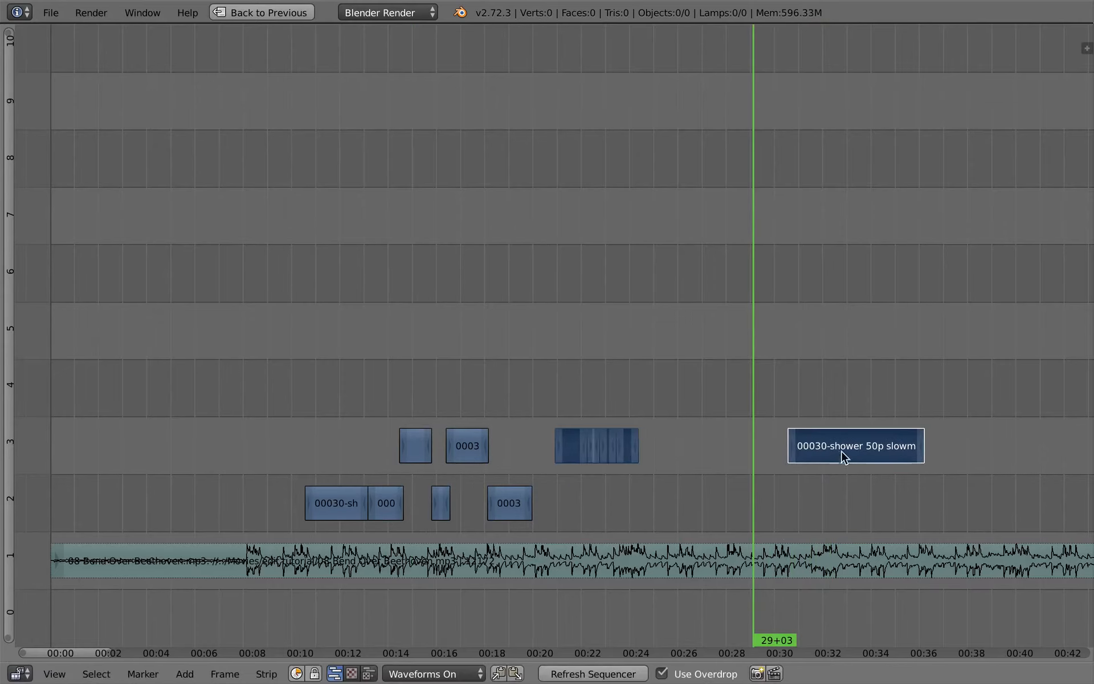
right_click(843, 454)
key("g")
left_click(559, 502)
Shift the song strip about two seconds later to line up its beat with the first shot, and unmute it.
left_click_drag(527, 435, 269, 430)
right_click(319, 568)
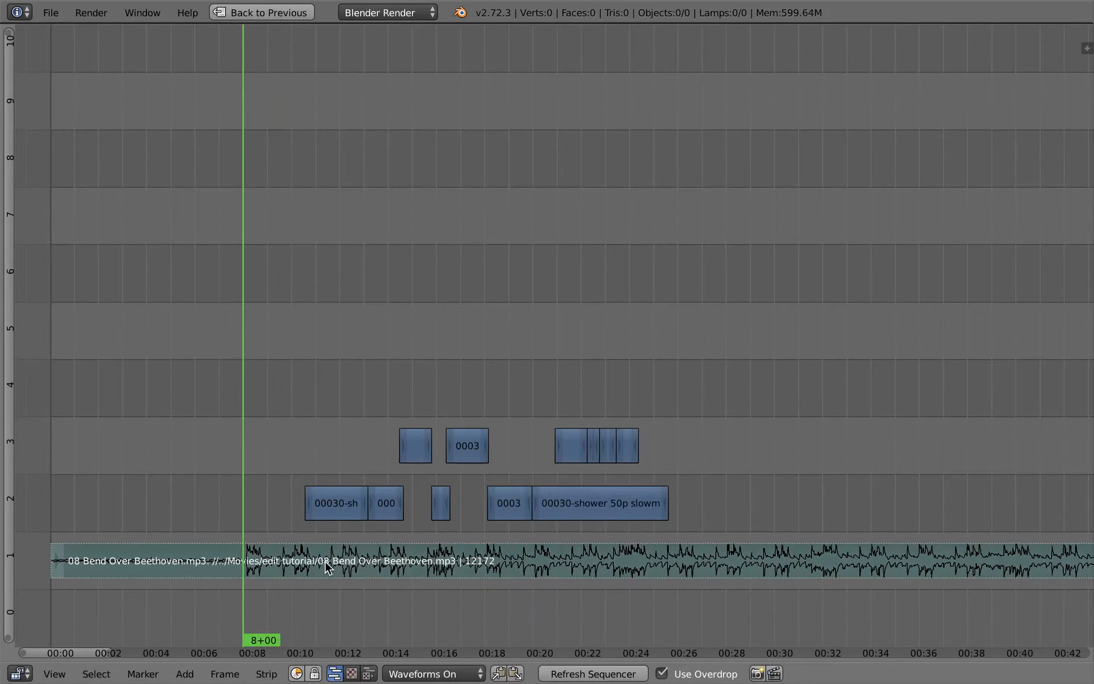
key("g")
left_click(341, 541)
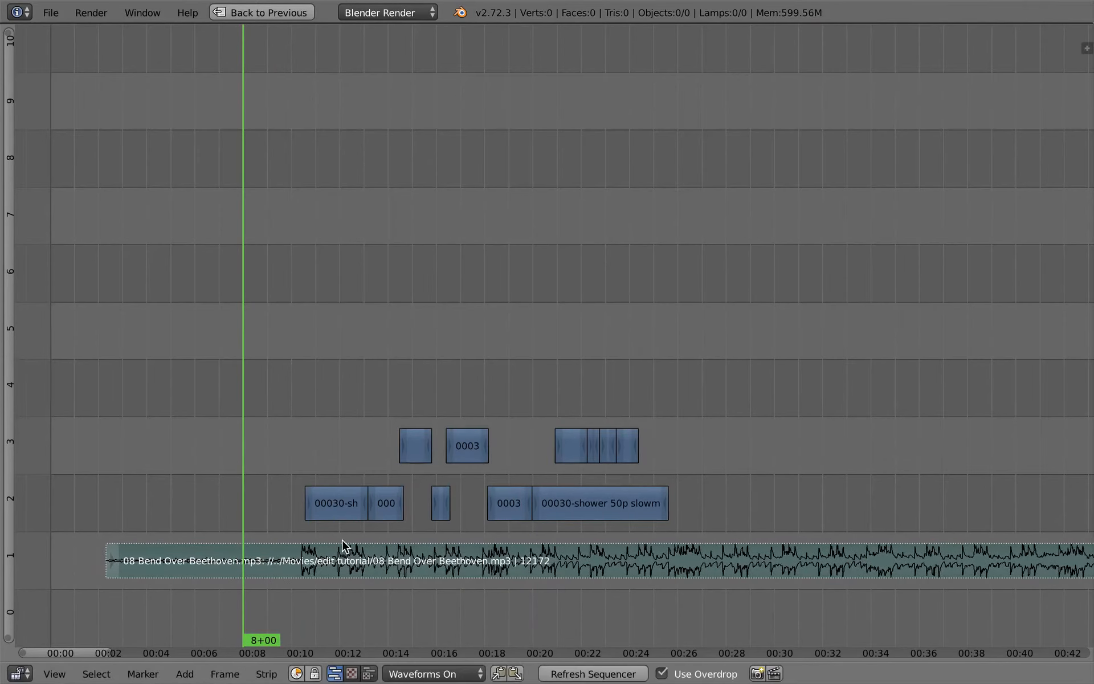
key("alt+h")
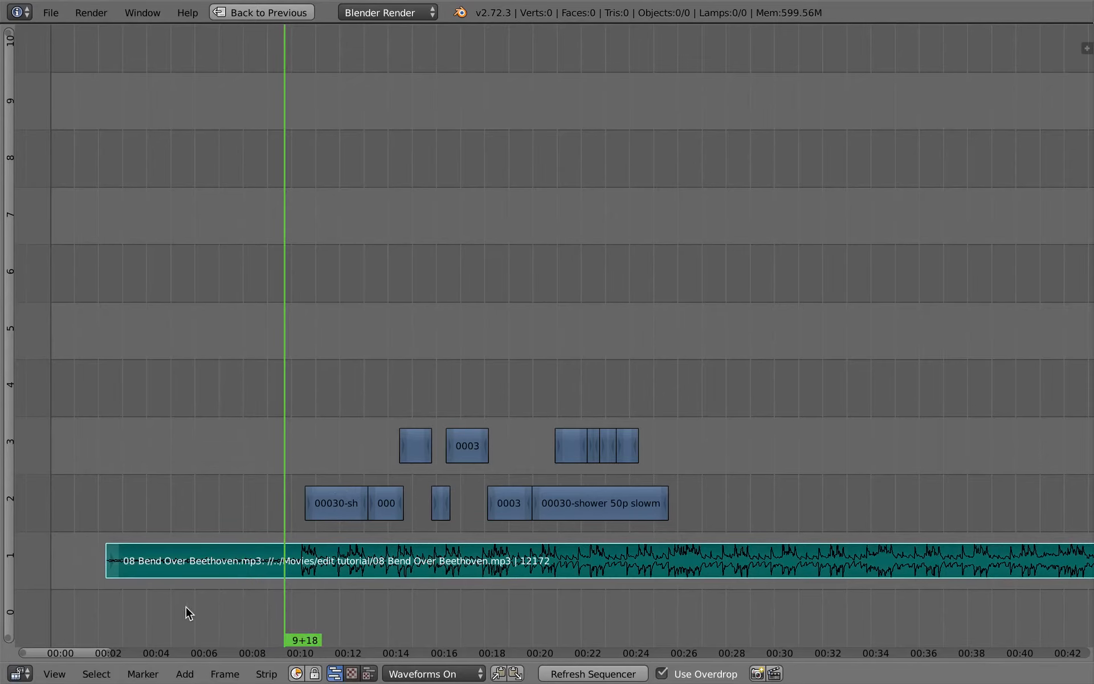
Play the rearranged shots over the song and return the playhead to 9+18.
middle_click_drag(236, 515, 198, 539)
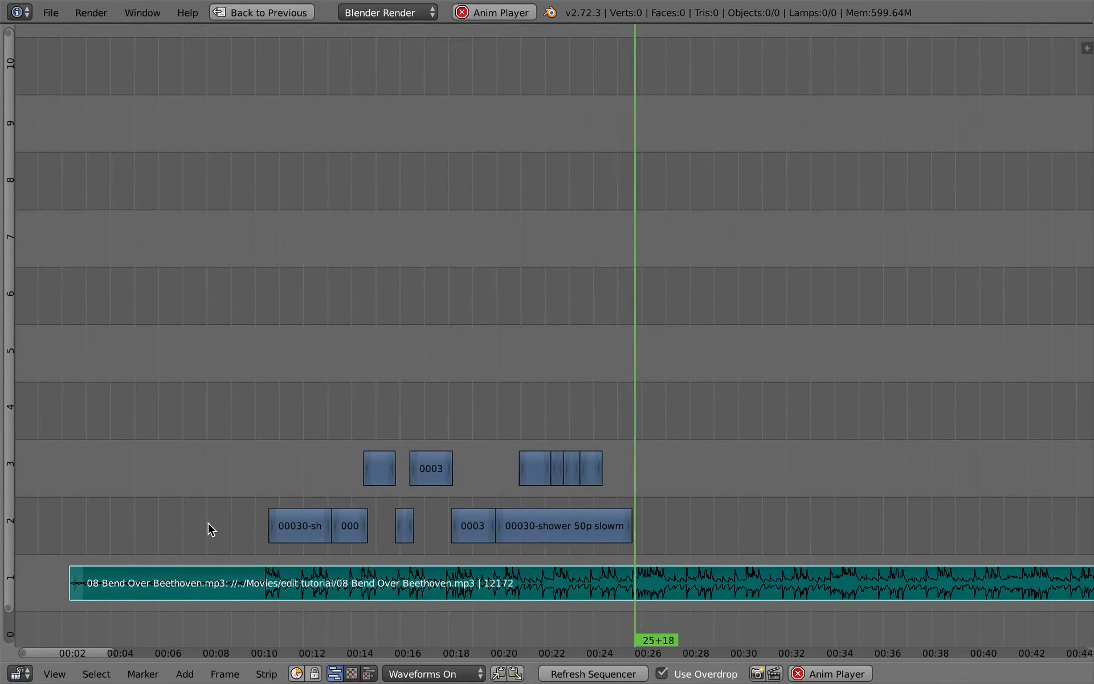
left_click_drag(215, 533, 264, 481)
scroll(264, 482, "up", 3)
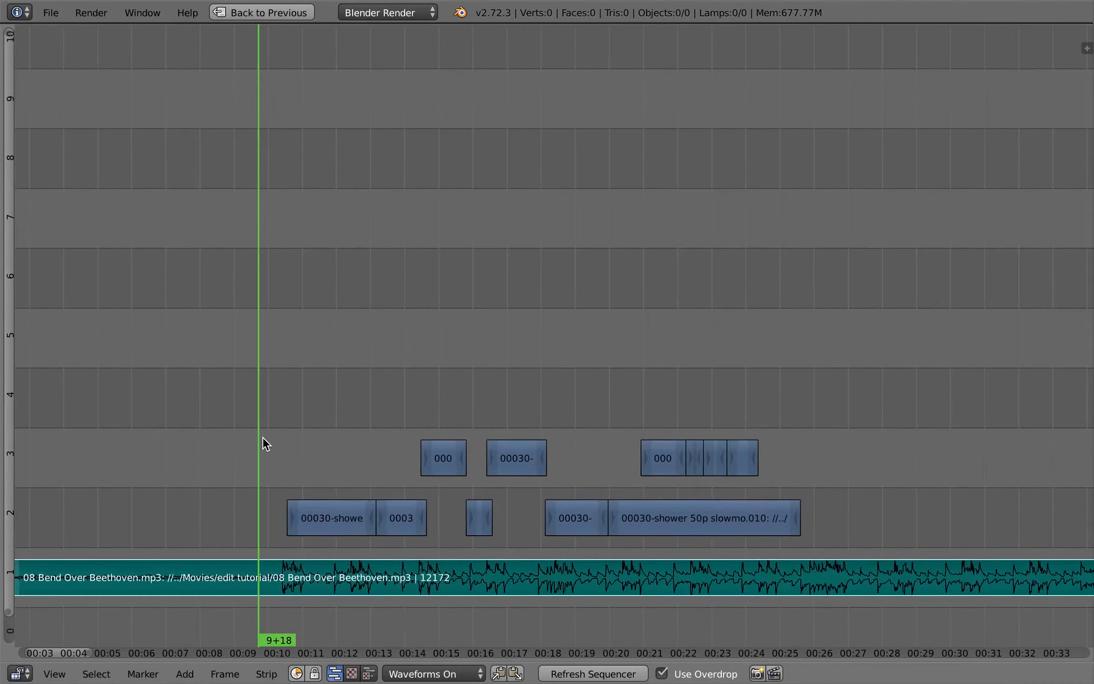
scroll(299, 479, "down", 2)
Play from 9+18, cut the first segment at 11+09 and slip the footage inside its first piece.
key("alt+a")
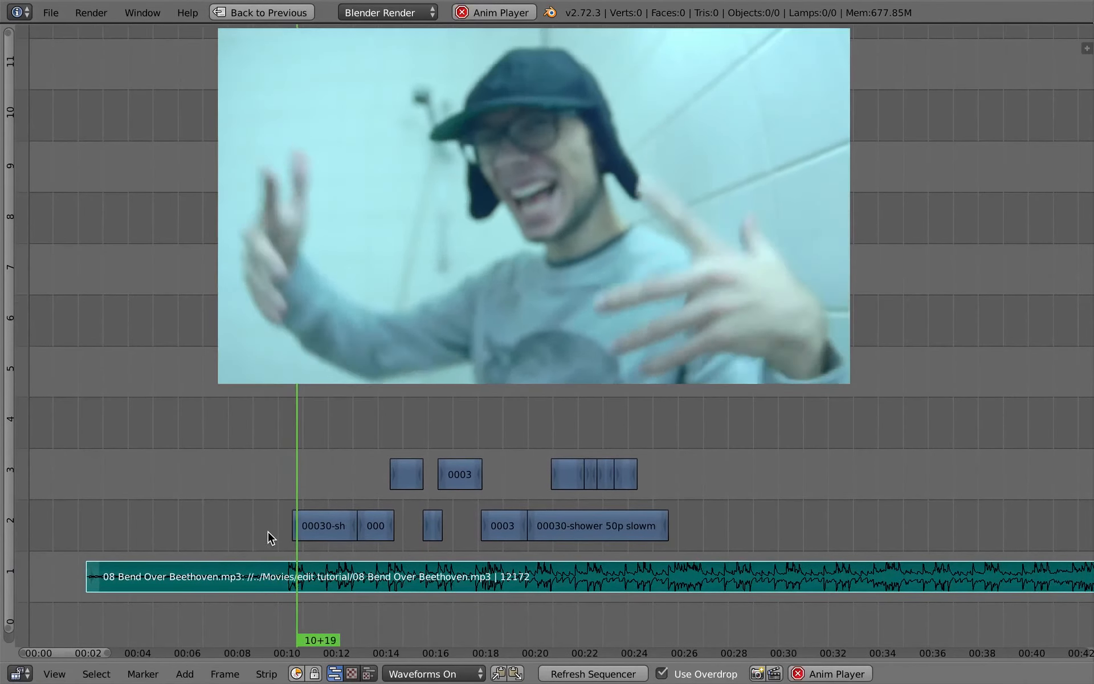
key("alt+a")
right_click(325, 526)
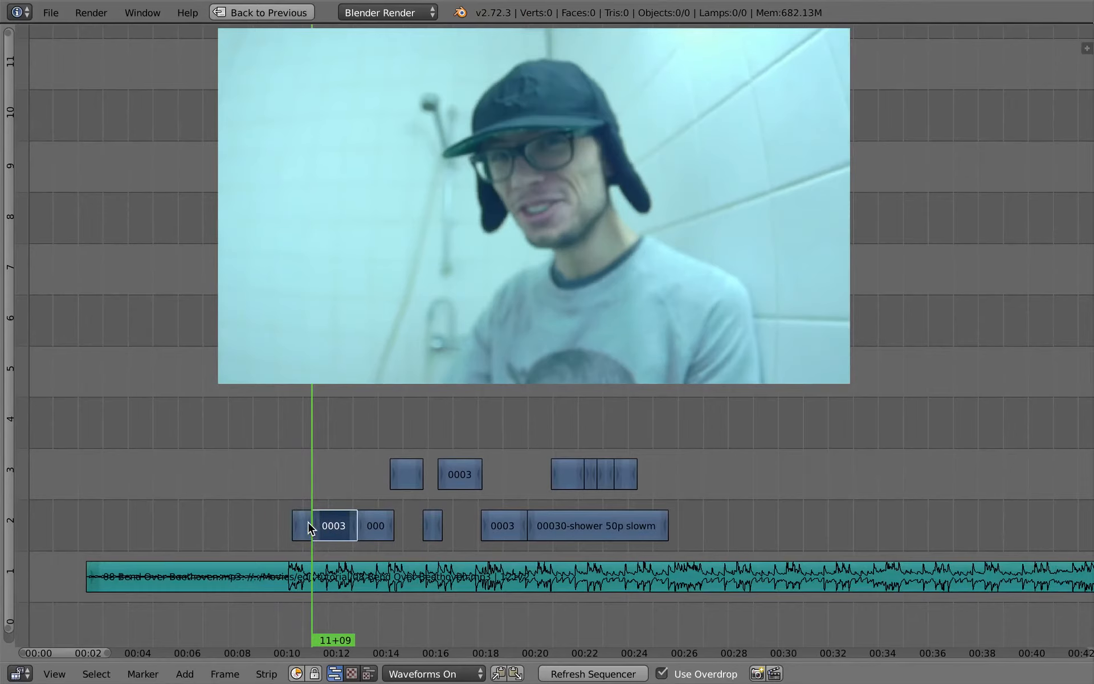
left_click(303, 473)
key("s")
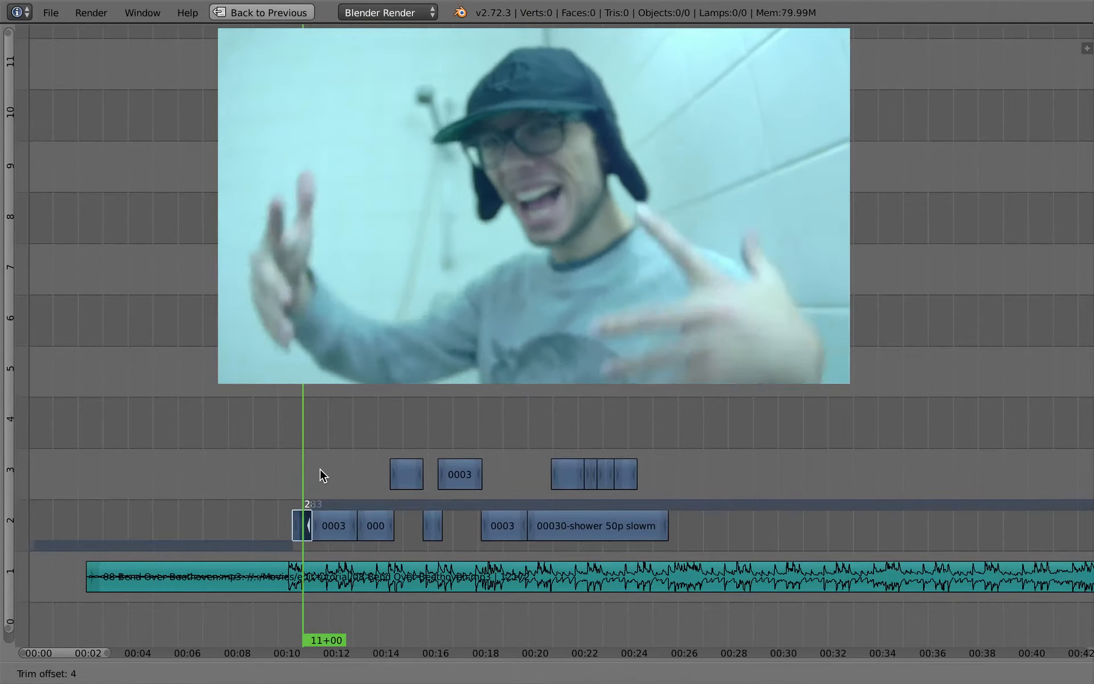
left_click(320, 464)
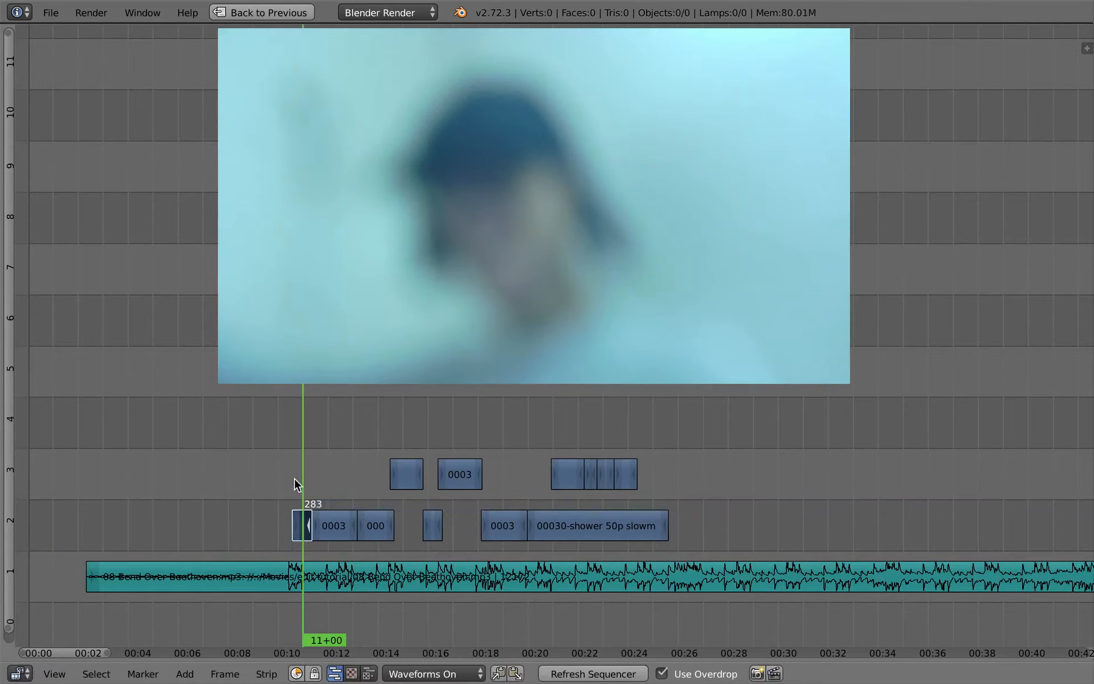
Play the new cut, move the cut point between the first two pieces back to frame 278 and replay it.
key("alt+a")
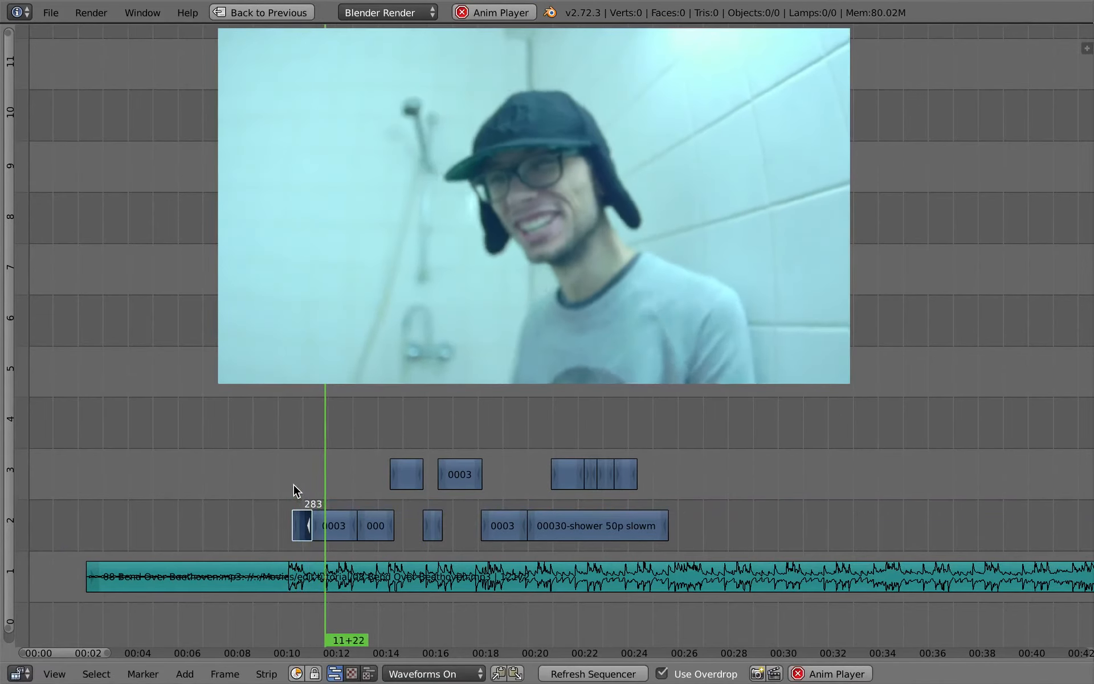
key("Escape")
key("g")
left_click(307, 527)
left_click(298, 496)
key("alt+a")
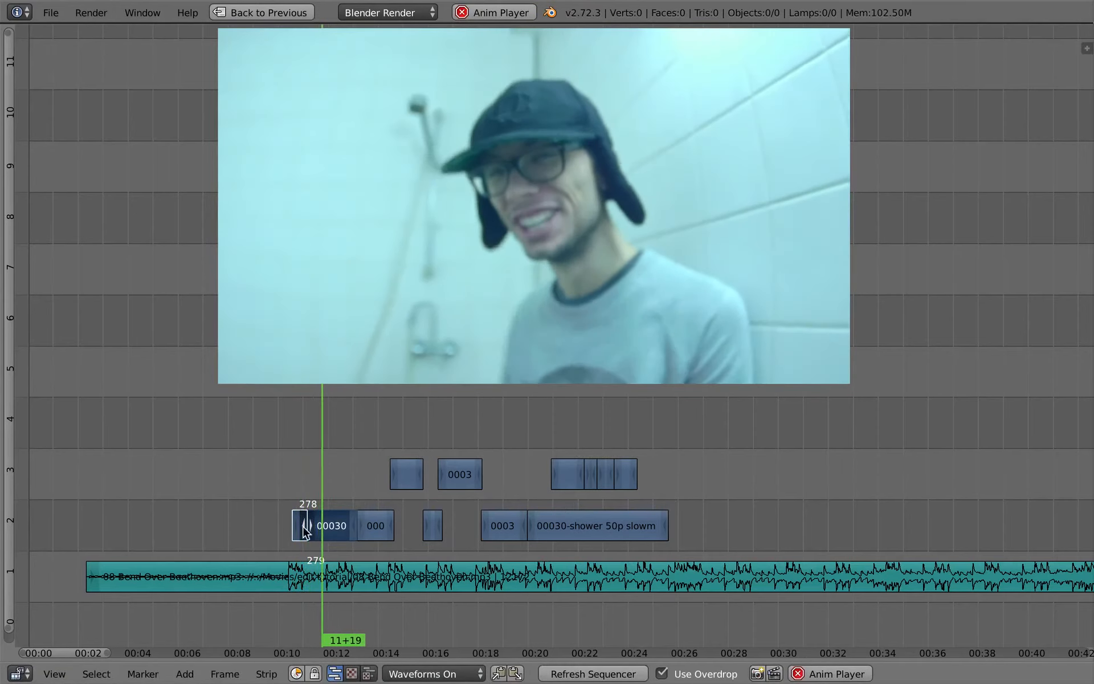
key("alt+a")
Split the second piece near the 12-second mark, slip the footage of its latter part and play the result.
right_click(339, 531)
left_click_drag(326, 477, 331, 482)
key("s")
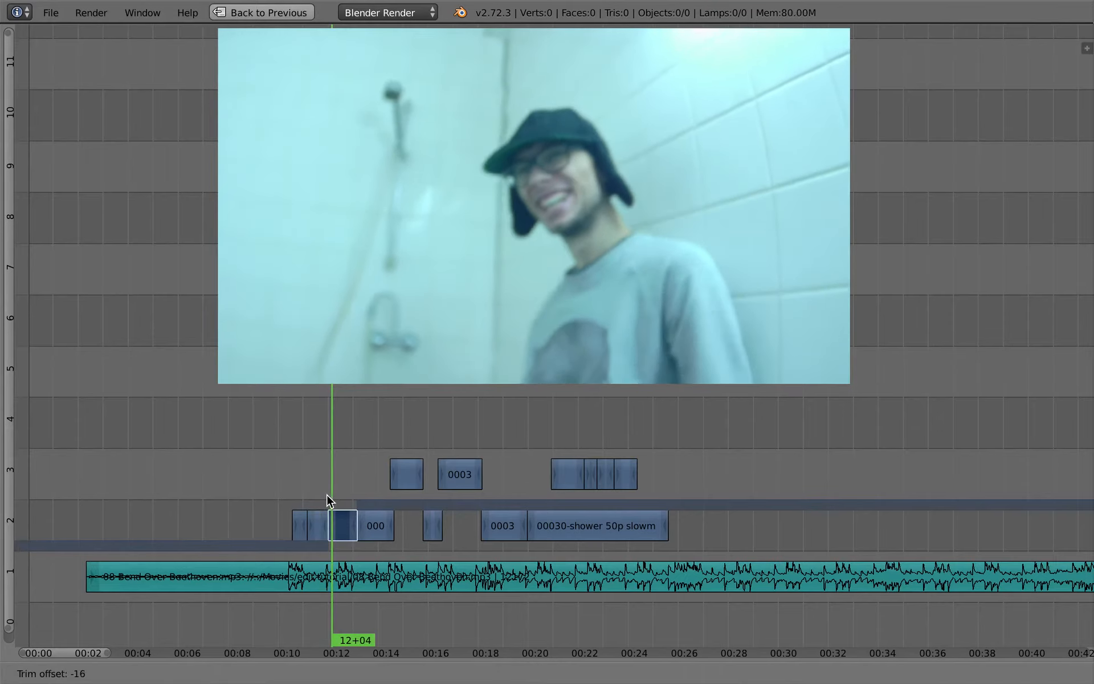
left_click(303, 493)
left_click(308, 509)
key("alt+a")
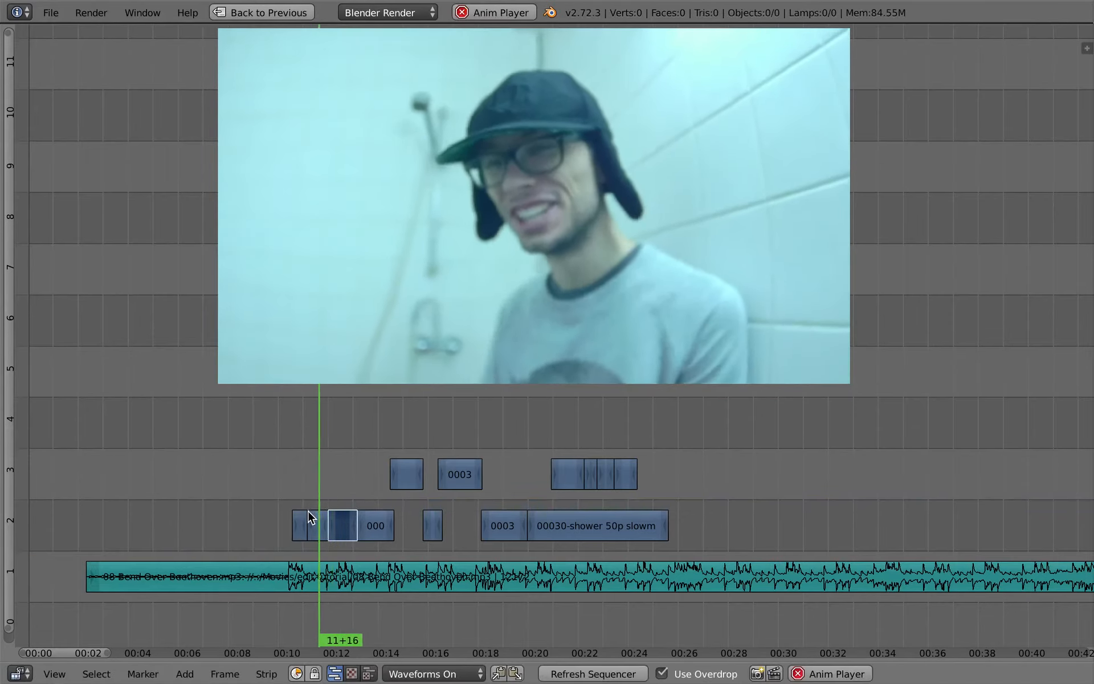
key("alt+a")
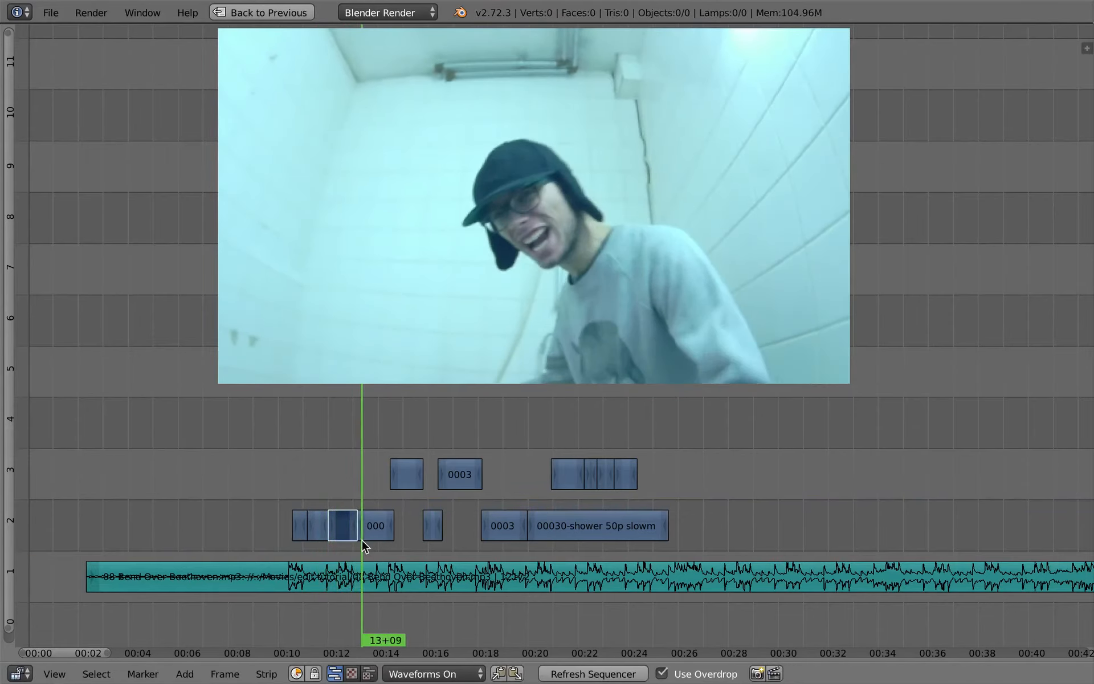
Move the cut point before the next channel 2 shot about half a second earlier and play across it.
key("g")
left_click(338, 519)
left_click(337, 517)
key("alt+a")
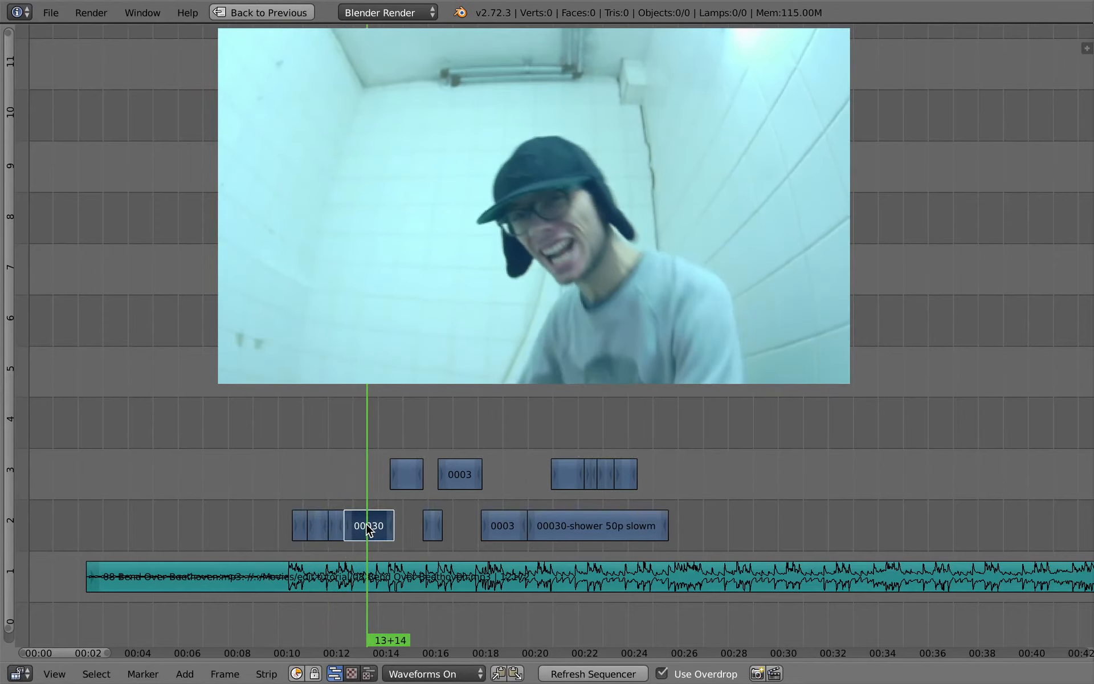
Cut the channel 2 shot at 13+14, slip the footage inside its first piece and replay the sequence.
key("k")
left_click(358, 485)
left_click(378, 510)
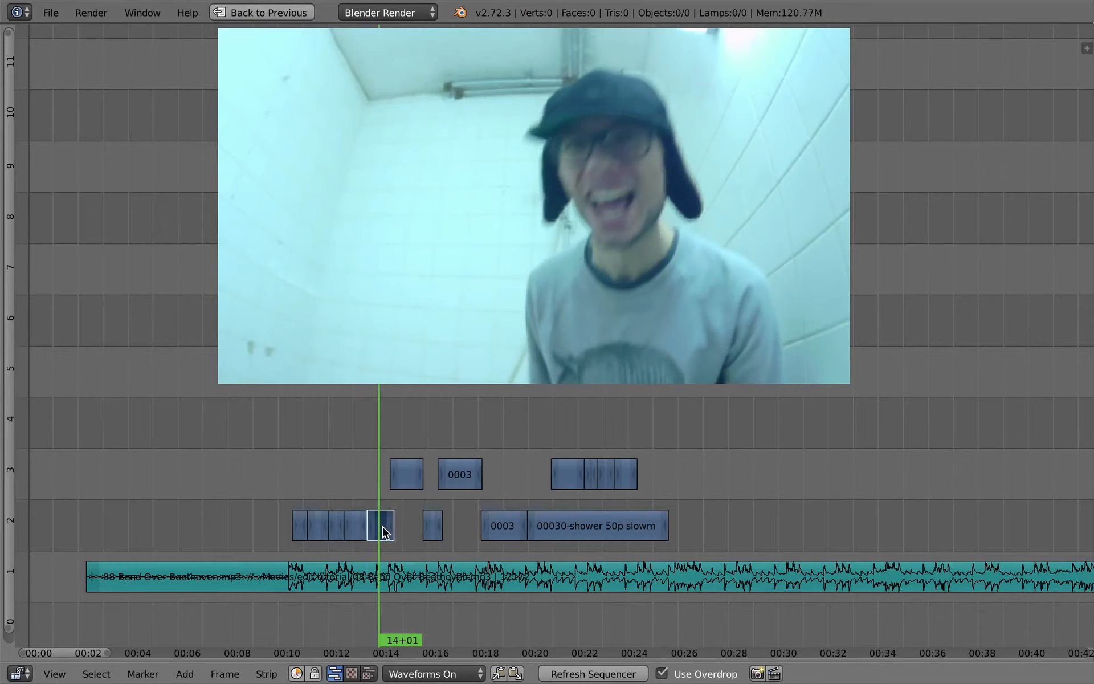
left_click(361, 490)
right_click(356, 525)
key("s")
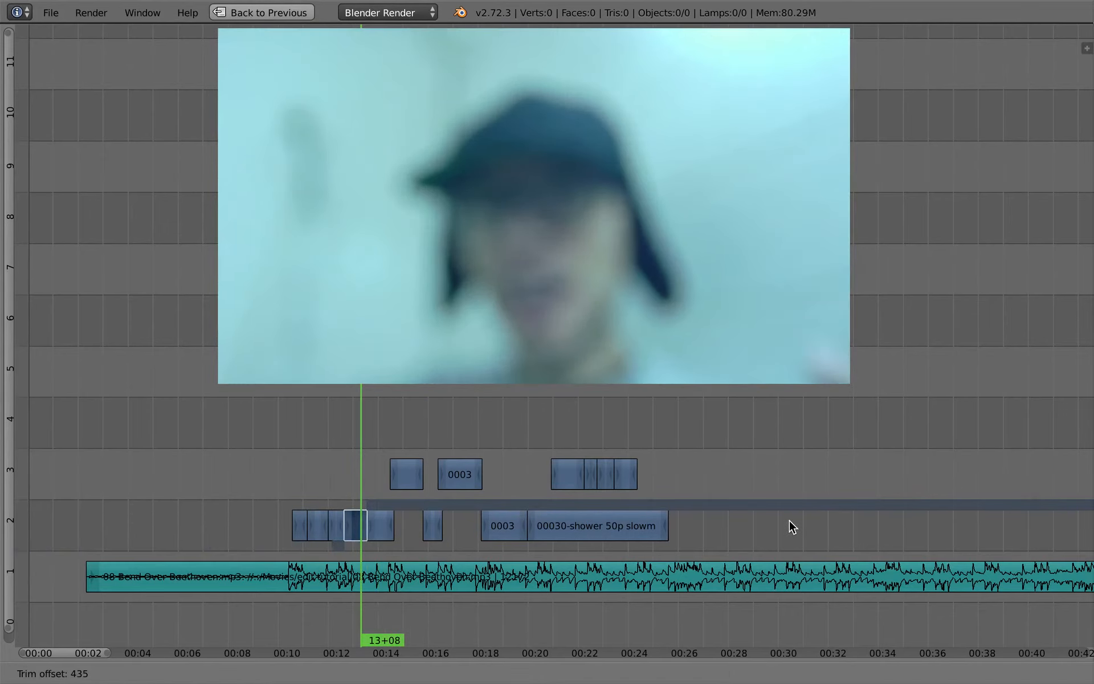
left_click(790, 520)
left_click_drag(352, 504, 332, 487)
key("alt+a")
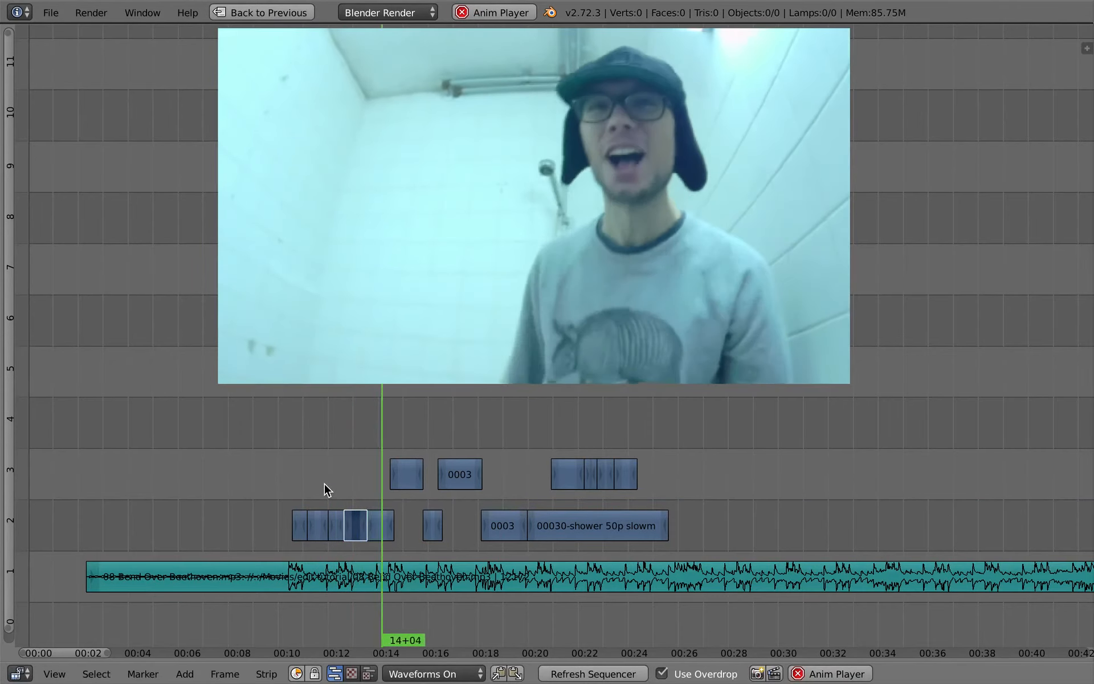
Cut the second channel 3 segment at 17+11 and play across the new cut.
key("alt+a")
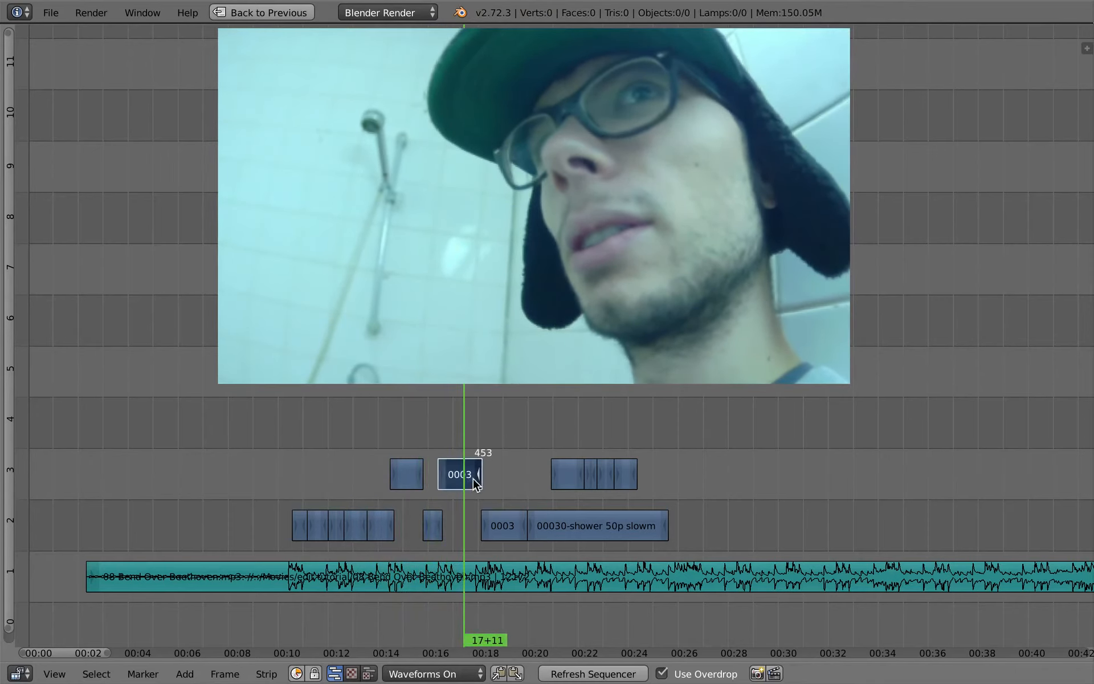
right_click_drag(476, 480, 459, 448)
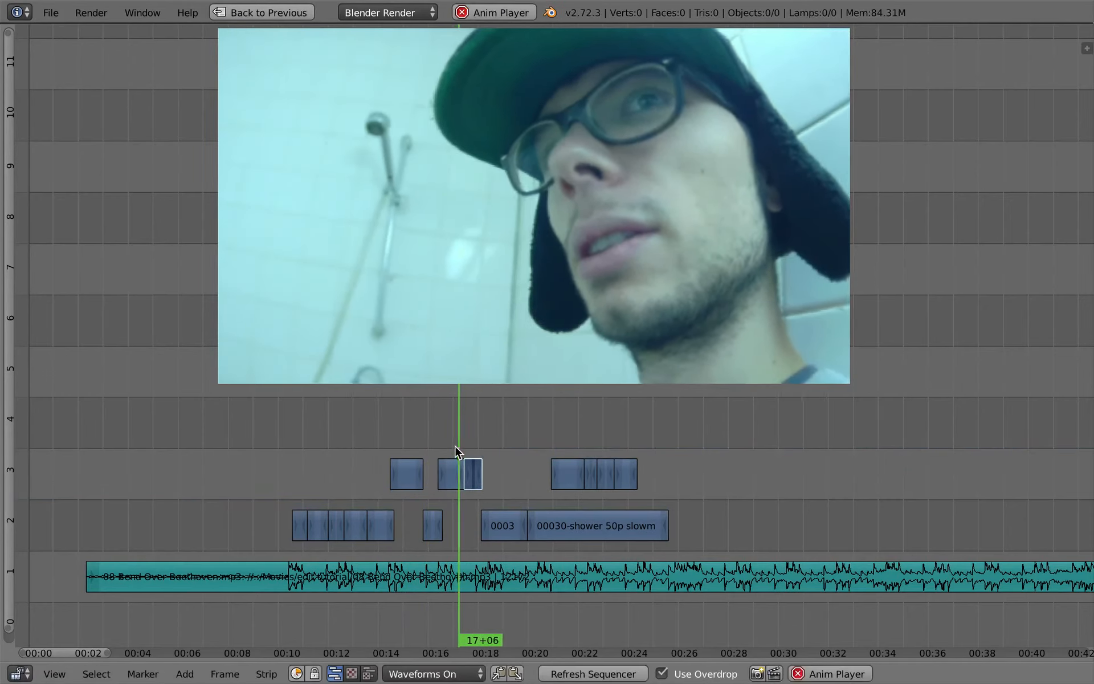
key("alt+a")
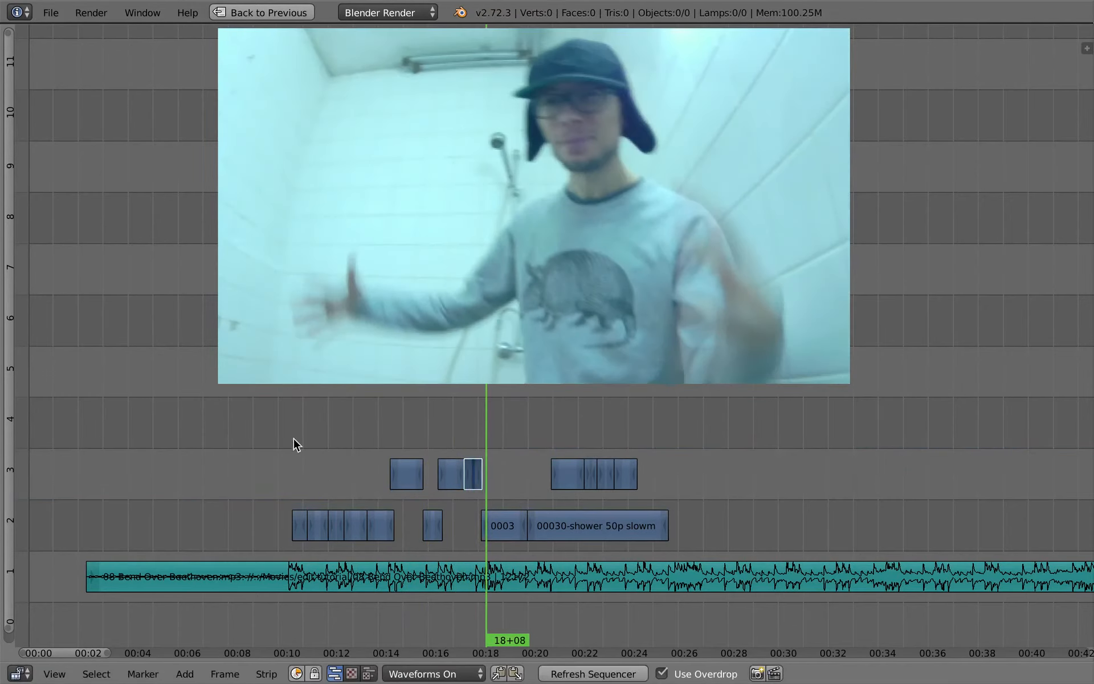
Play the whole edit with the song, starting around the first shot.
left_click(282, 627)
key("alt+a")
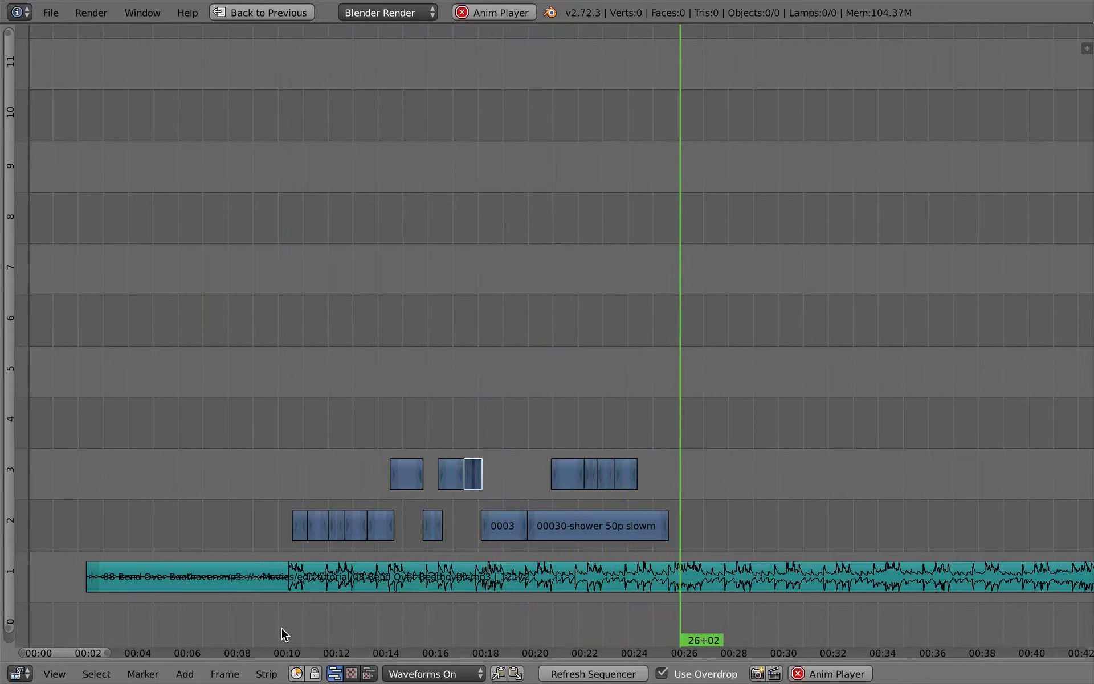
key("alt+a")
Add an Adjustment Layer effect strip on channel 3 at 9+17, just before the first shot.
left_click_drag(301, 403, 270, 408)
key("shift+a")
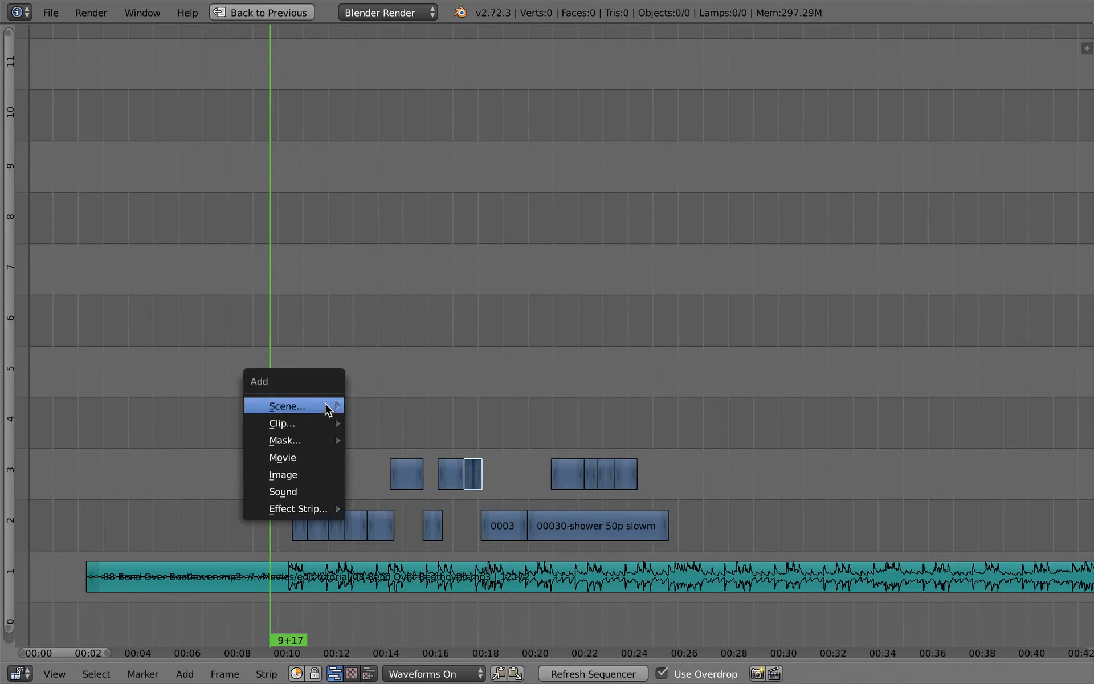
mouse_move(317, 510)
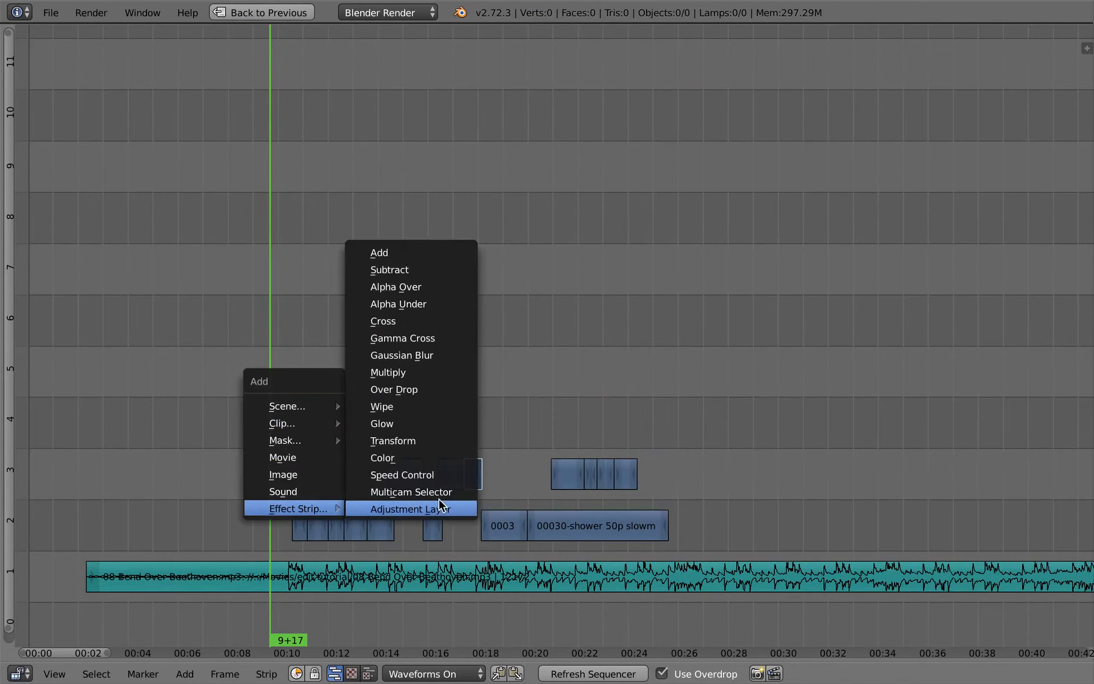
left_click(439, 515)
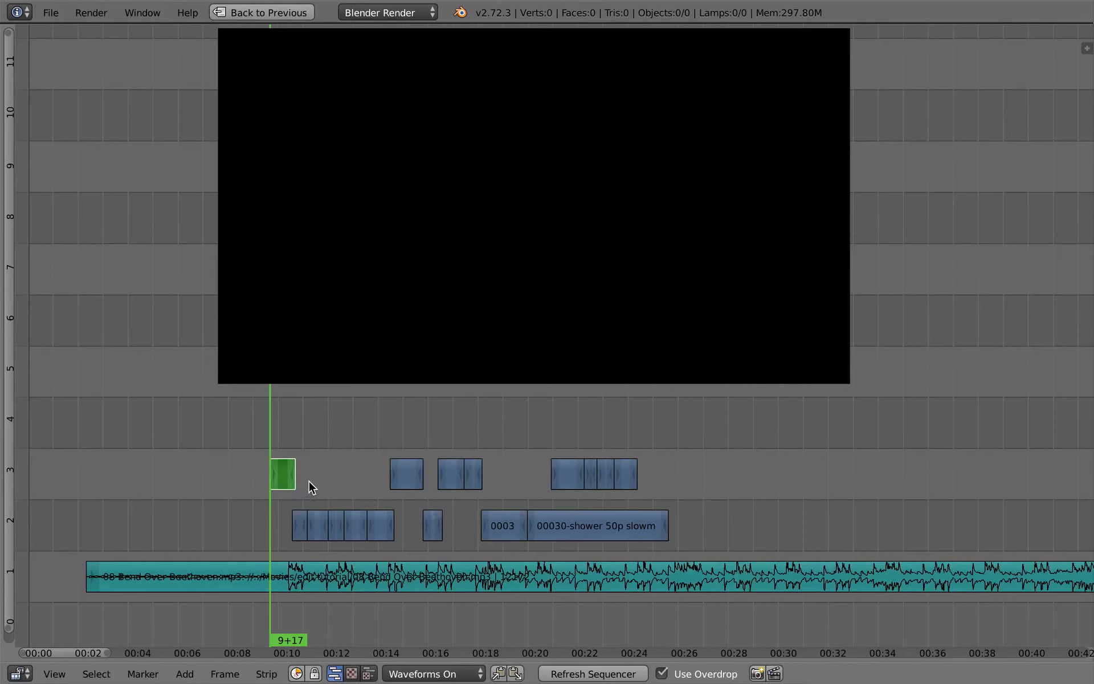
Move the adjustment strip to channel 4, extend its end to frame 699 over all the shots, and place the playhead at 14+01.
right_click_drag(280, 473, 728, 435)
left_click(379, 419)
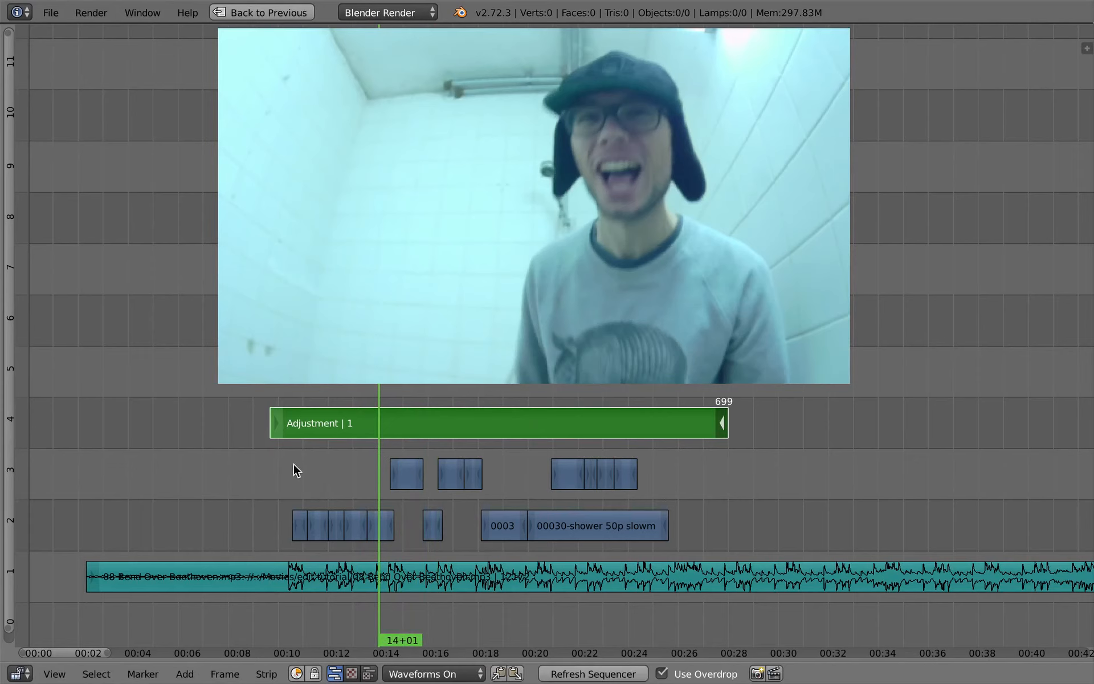
key("shift+a")
mouse_move(294, 466)
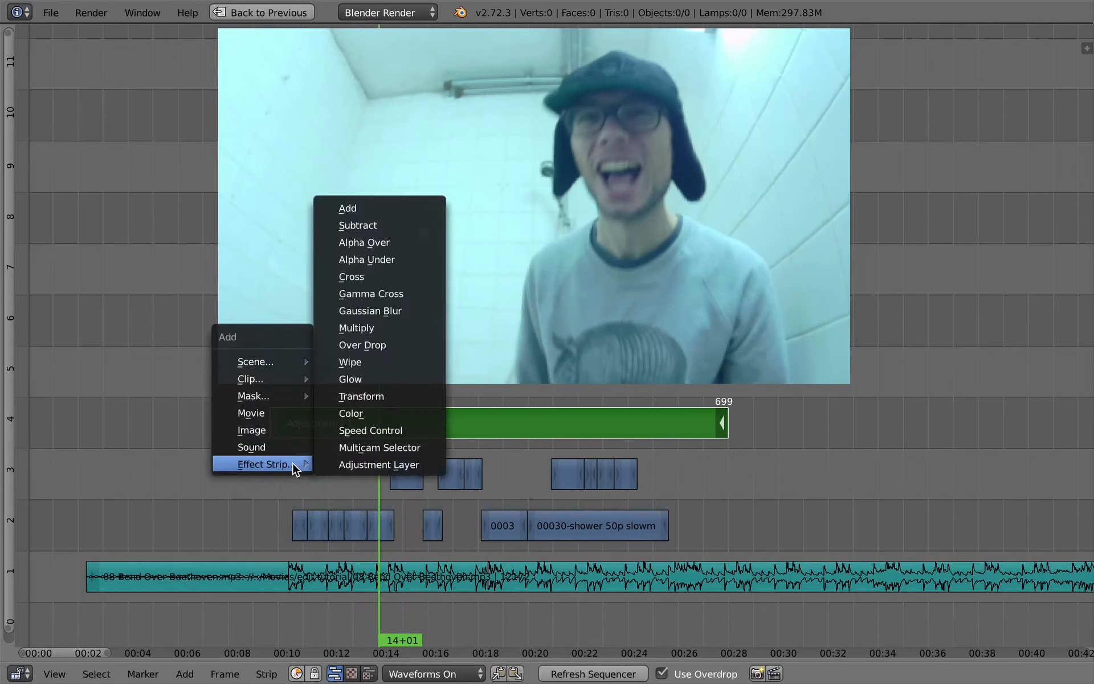
left_click(401, 472)
Add a Color Balance modifier to the adjustment strip and widen the strip properties to show its controls.
key("n")
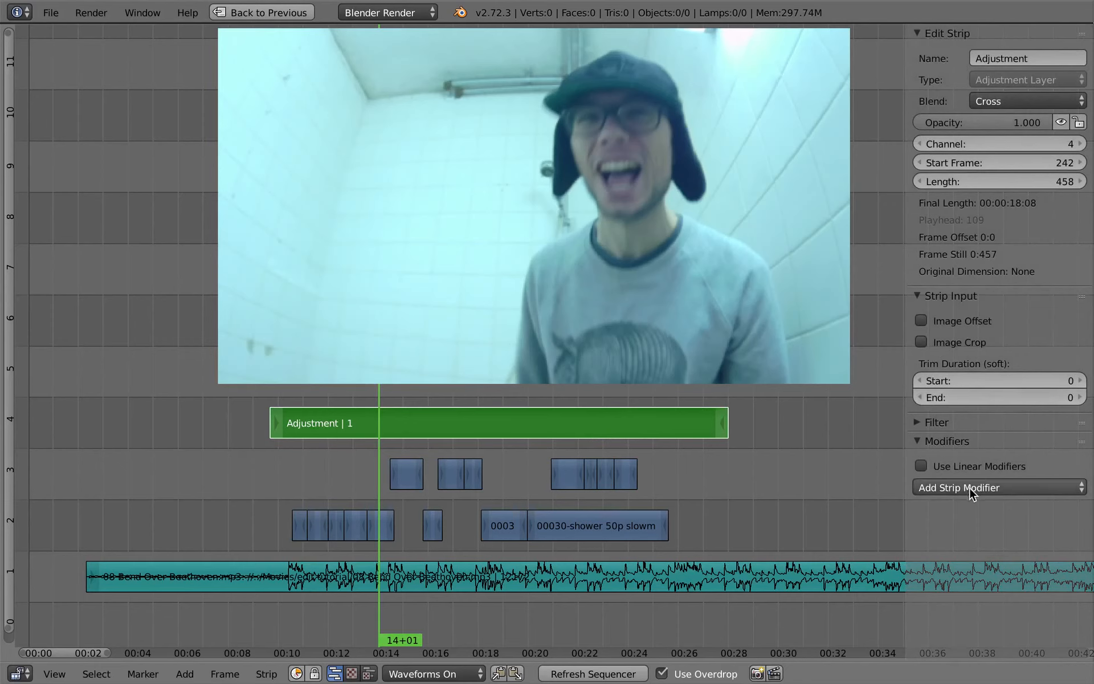
left_click(1007, 488)
left_click(1010, 514)
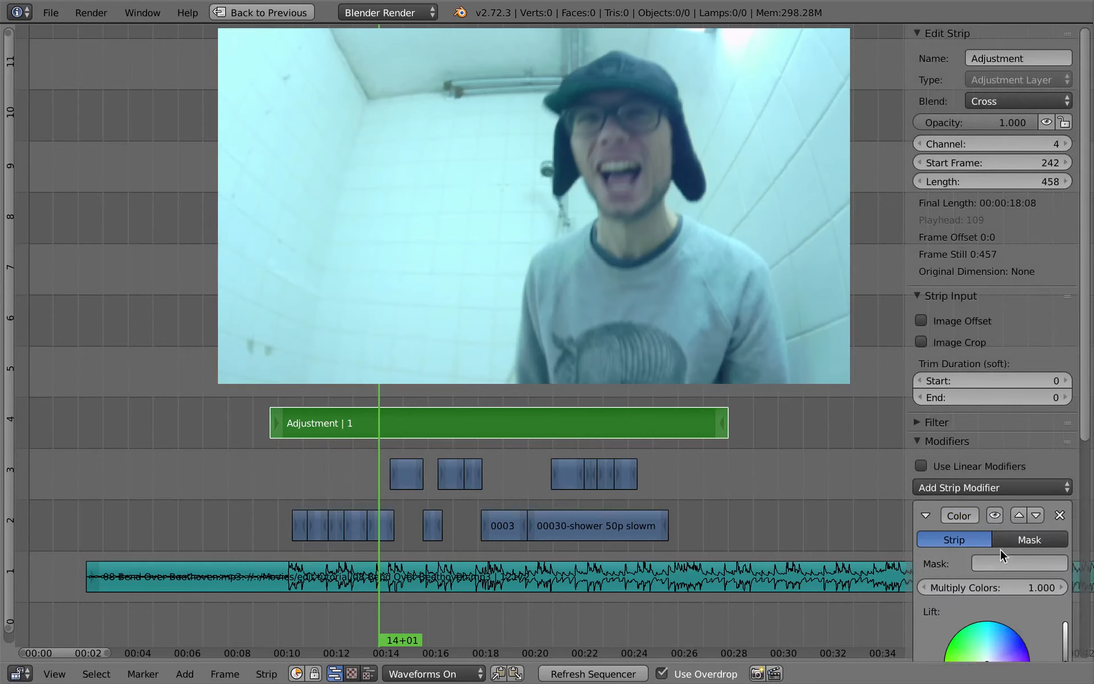
scroll(1000, 549, "down", 12)
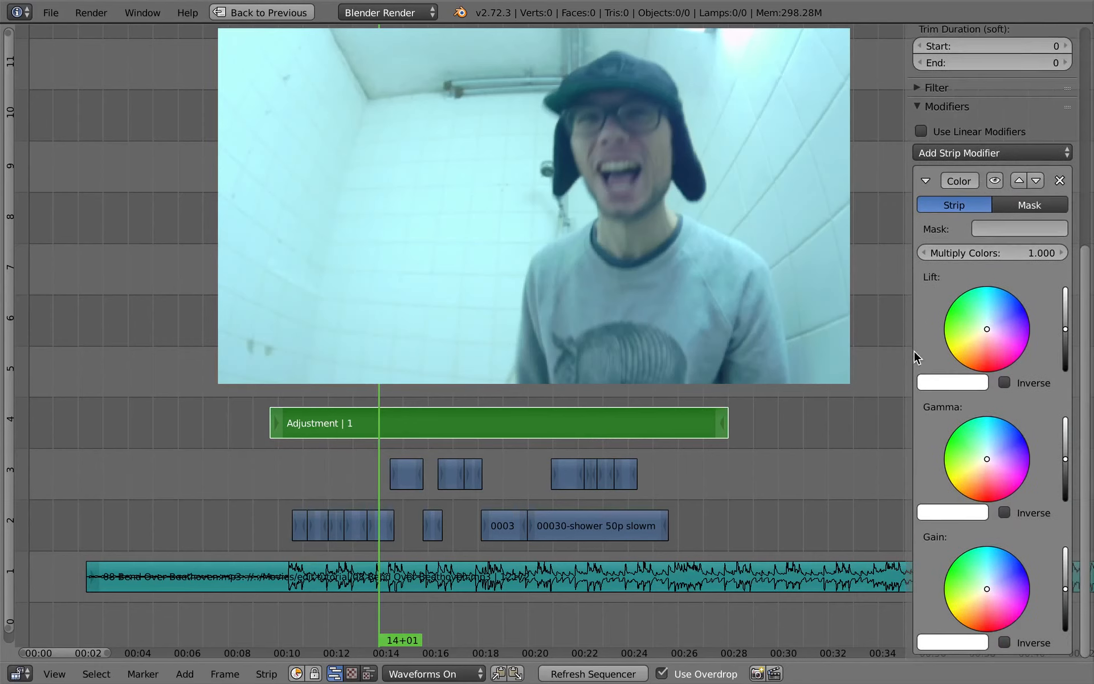
left_click_drag(910, 357, 844, 357)
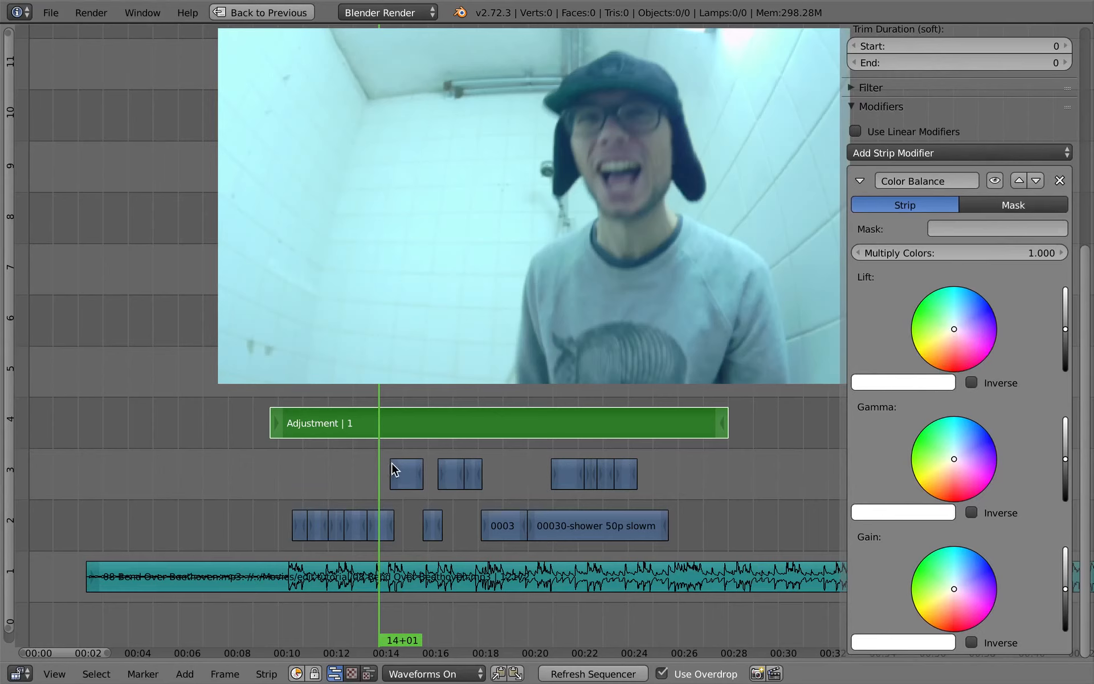
At 15+07, brighten the Color Balance gain, slightly darken lift and gamma, and tint lift and gain towards red.
left_click(411, 434)
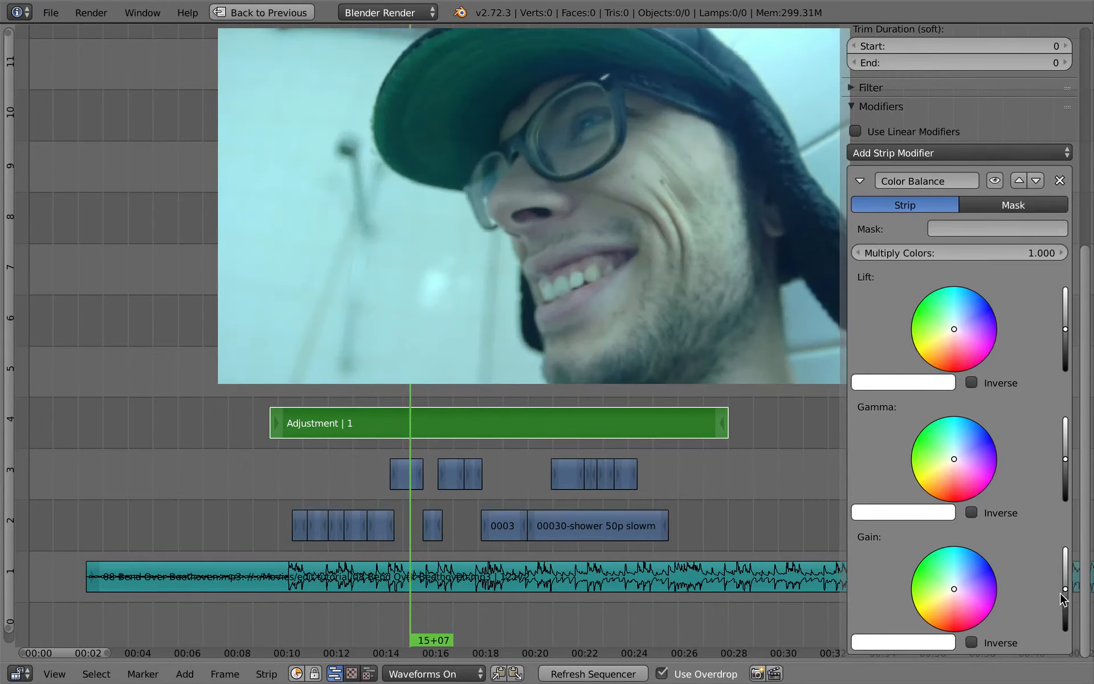
left_click_drag(1069, 594, 1072, 585)
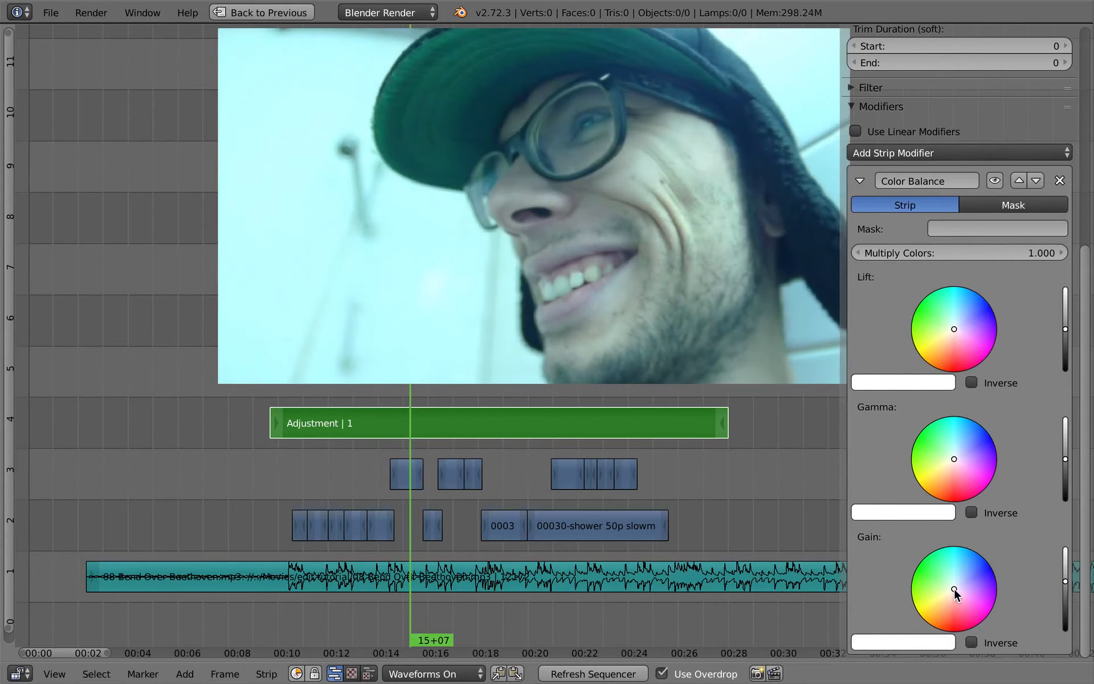
left_click_drag(958, 584, 955, 591)
left_click_drag(955, 326, 958, 324)
left_click_drag(1068, 333, 1067, 338)
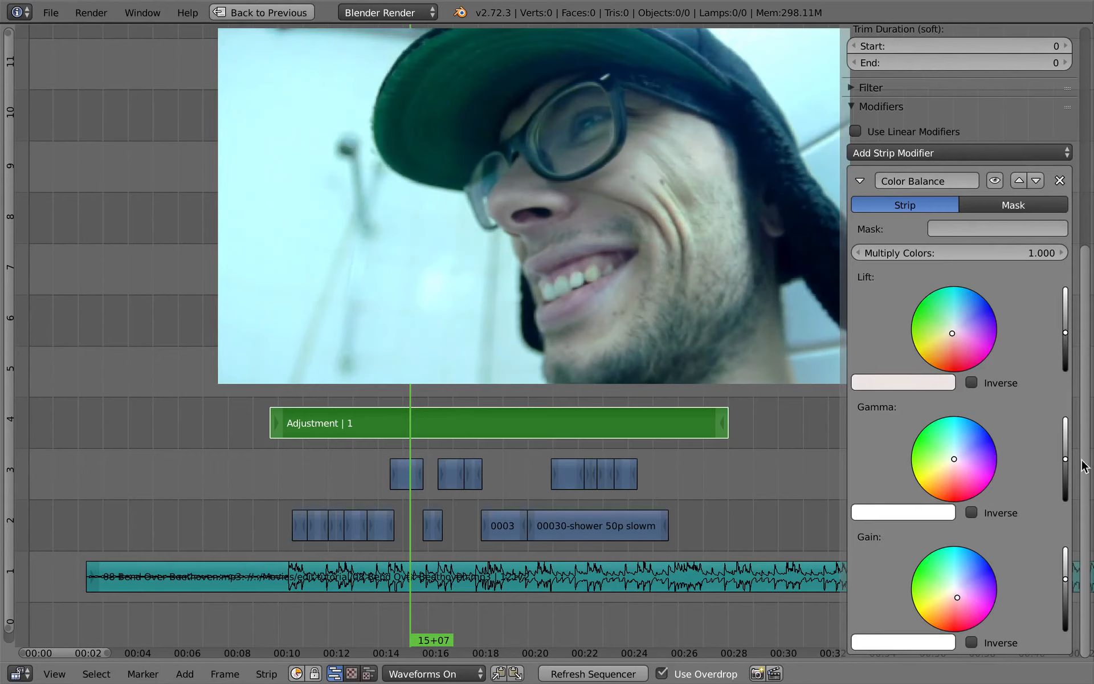
left_click_drag(1067, 459, 1067, 462)
left_click_drag(1066, 578, 1066, 575)
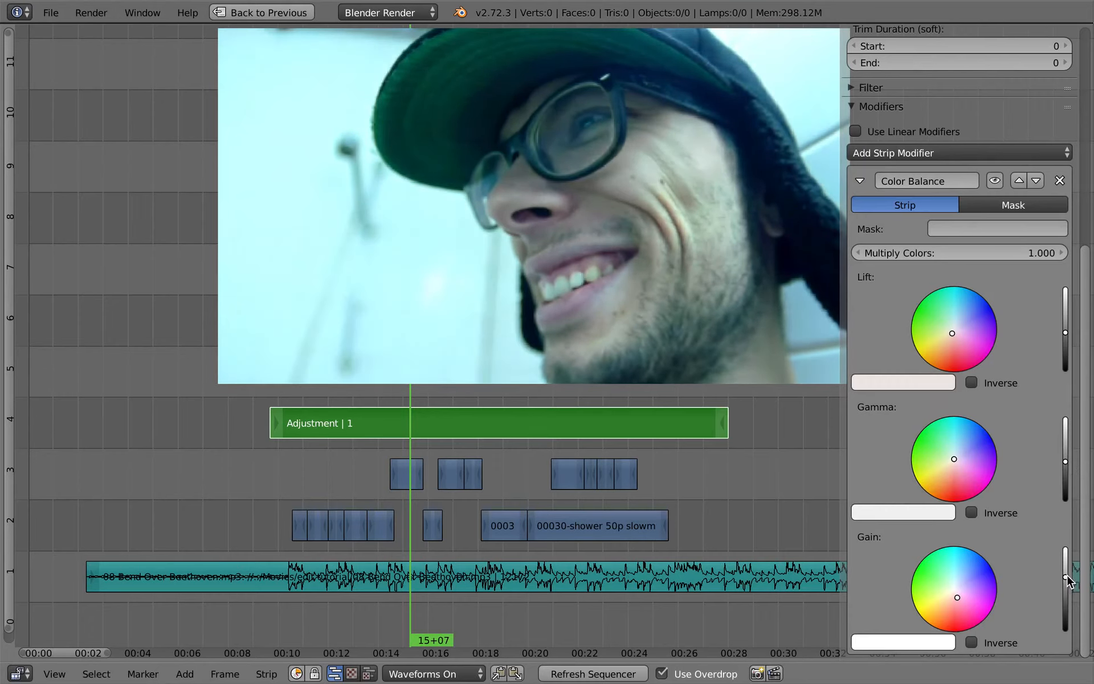
Check the grade at 11+23 and refine it by warming the lift, gamma and gain tints slightly towards red.
left_click_drag(427, 460, 323, 450)
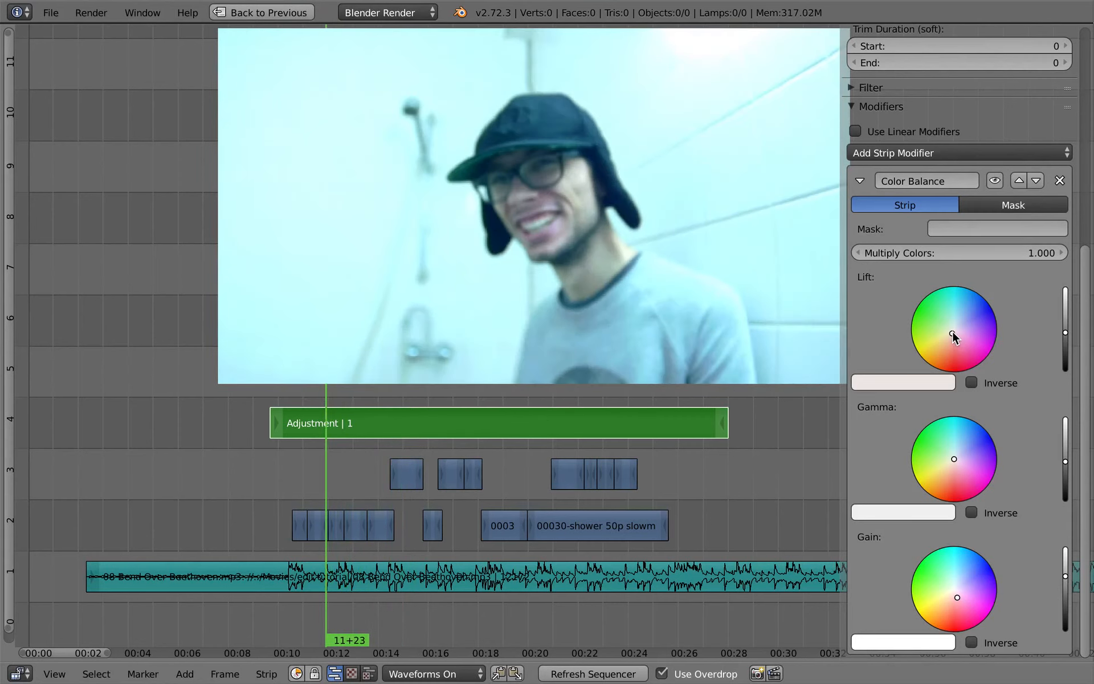
left_click_drag(953, 329, 952, 335)
left_click_drag(958, 598, 956, 600)
Play the graded edit from 10+17 to past the last shot with the strip properties hidden.
mouse_move(293, 479)
left_mouse_down()
mouse_move(315, 472)
mouse_move(296, 476)
left_mouse_up()
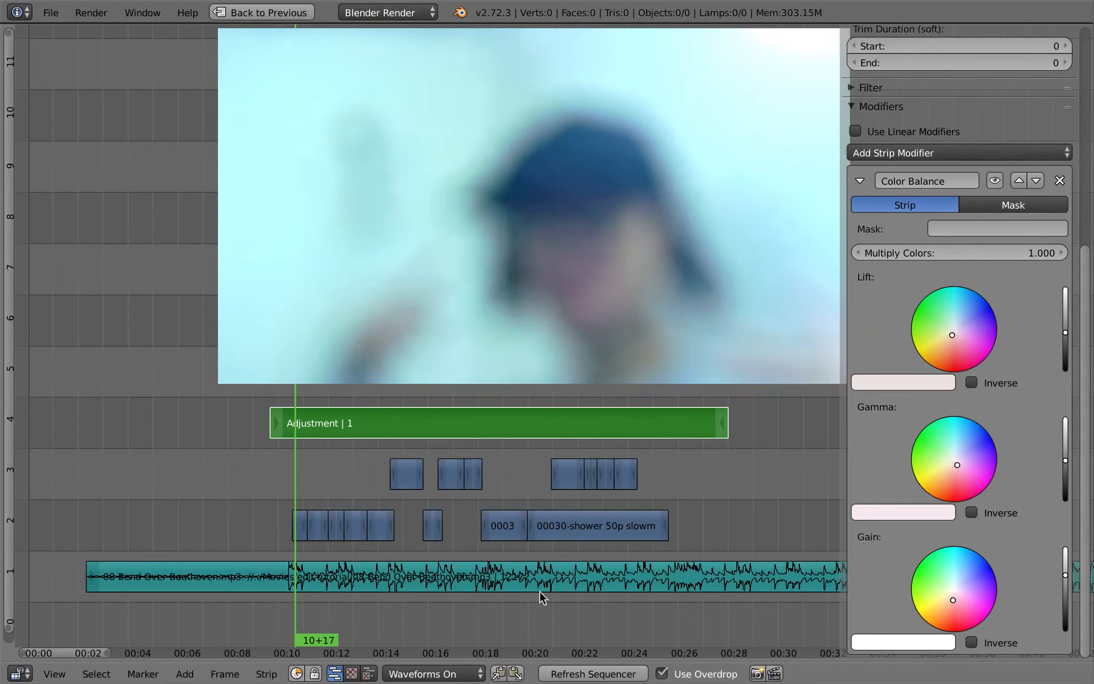
key("alt+a")
key("n")
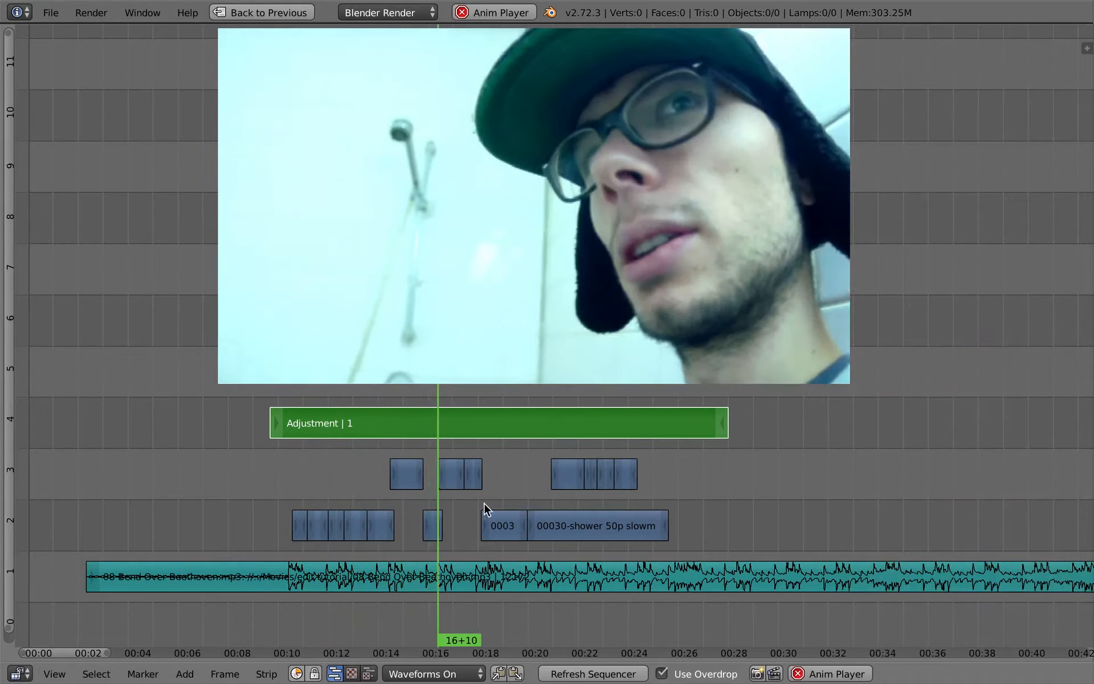
scroll(484, 502, "down", 2)
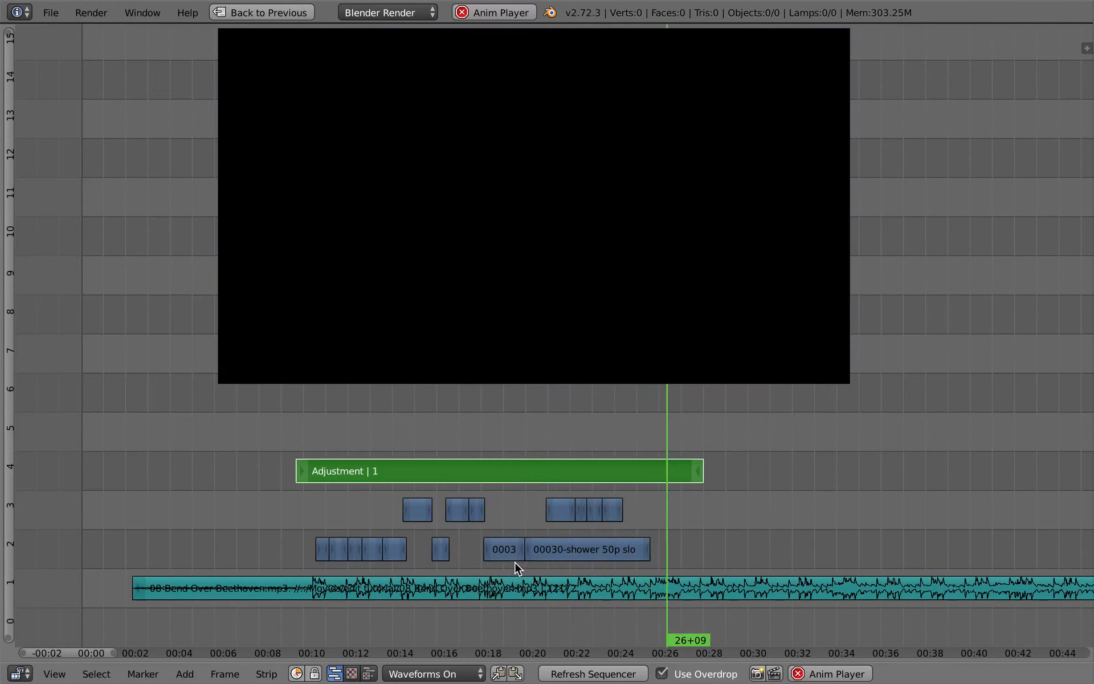
key("alt+a")
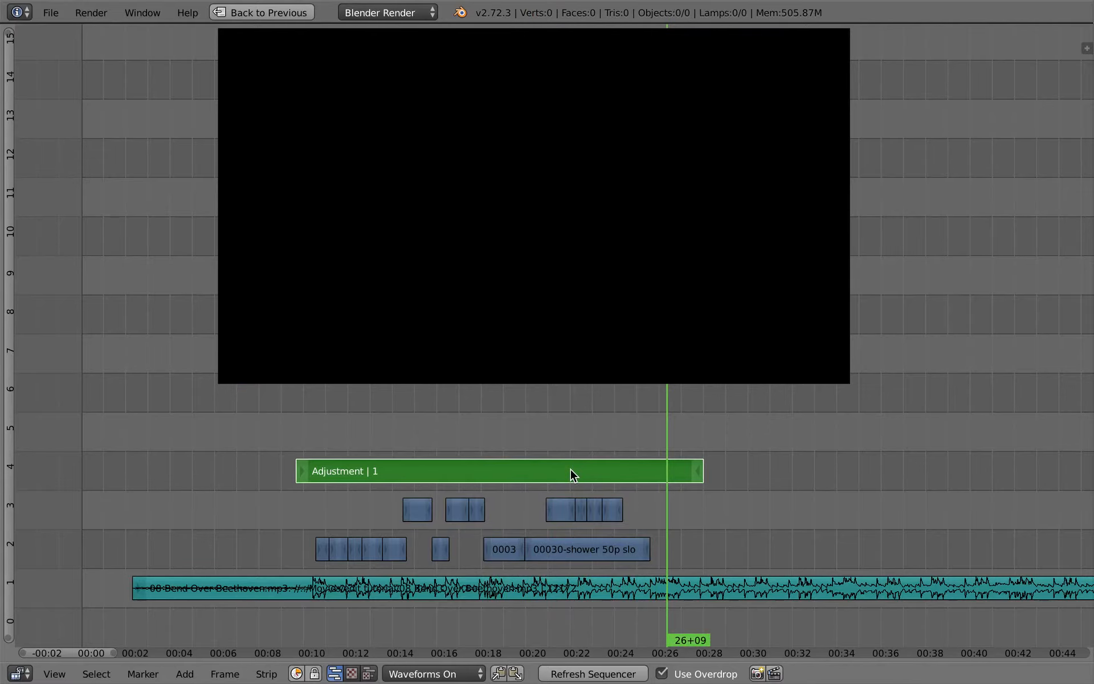
Switch to the project with the empty edit scene and add the Sync_itv scene as a strip on channel 1 at frame 1.
key("super+Tab")
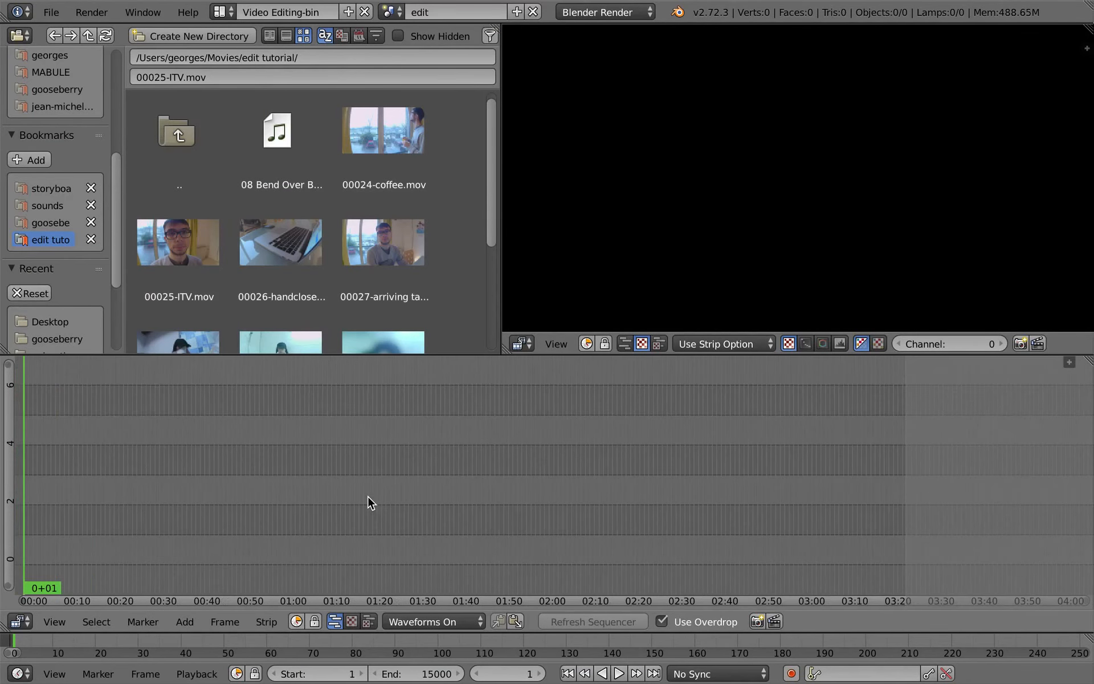
middle_click_drag(200, 477, 352, 481)
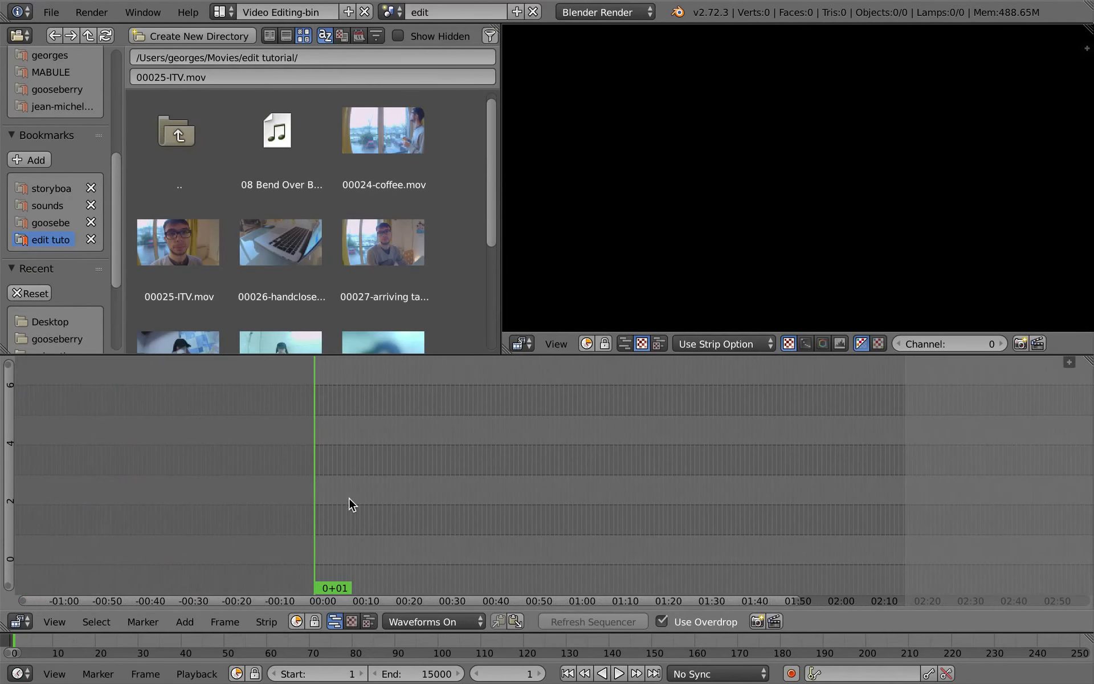
key("shift+a")
mouse_move(345, 494)
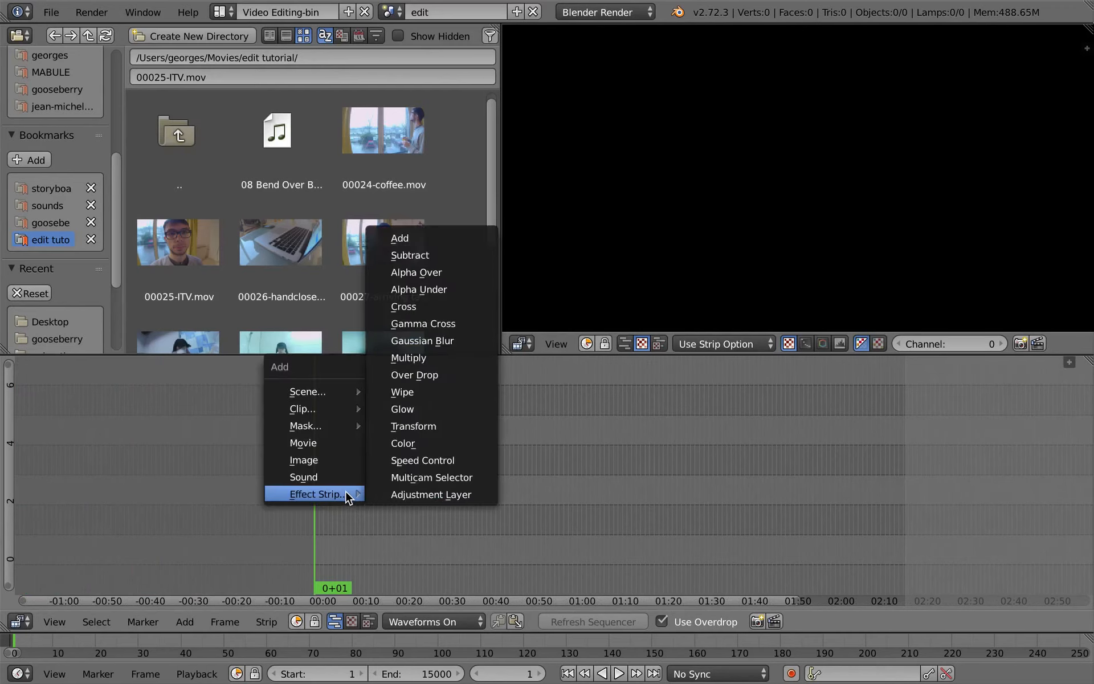
mouse_move(323, 396)
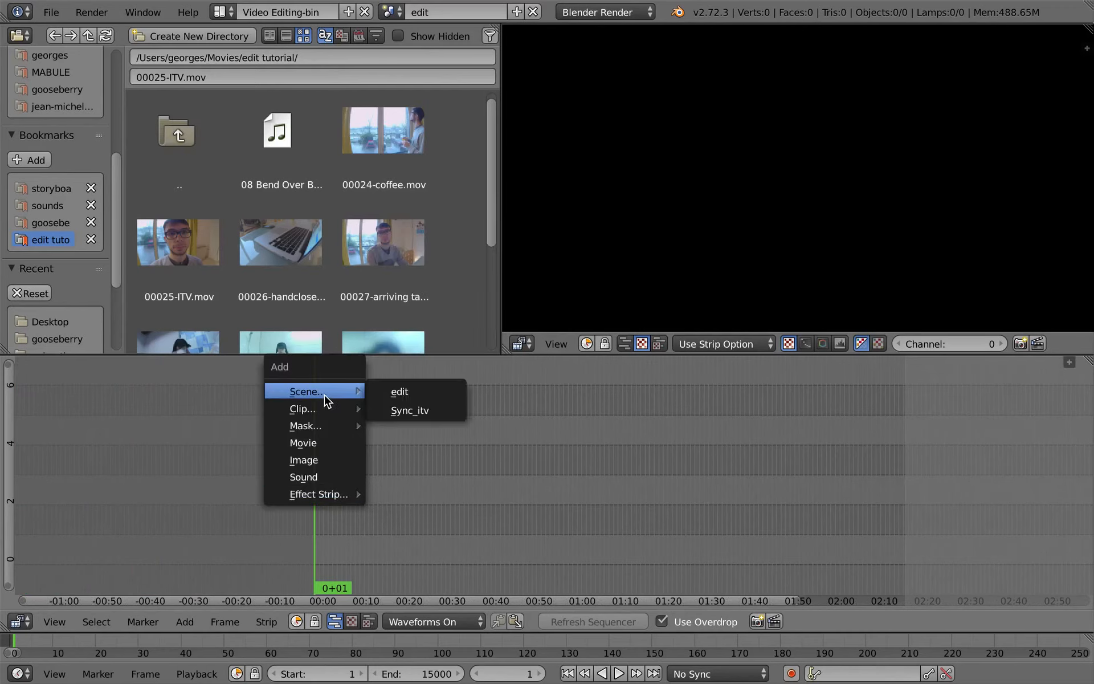
left_click(434, 409)
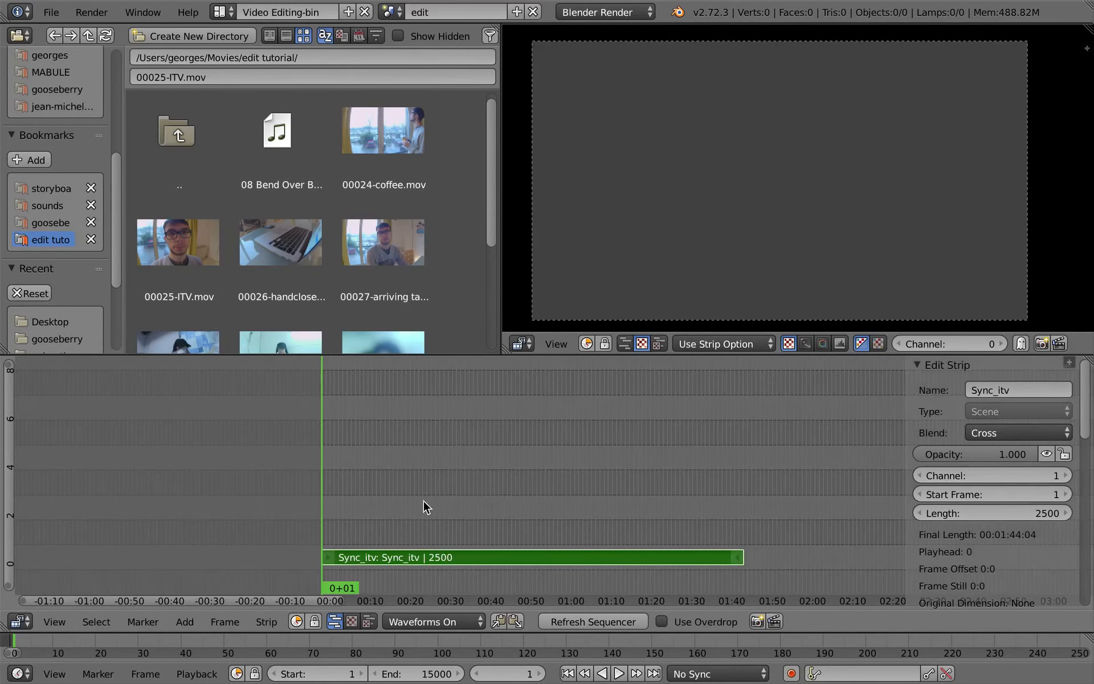
middle_click_drag(476, 484, 538, 465)
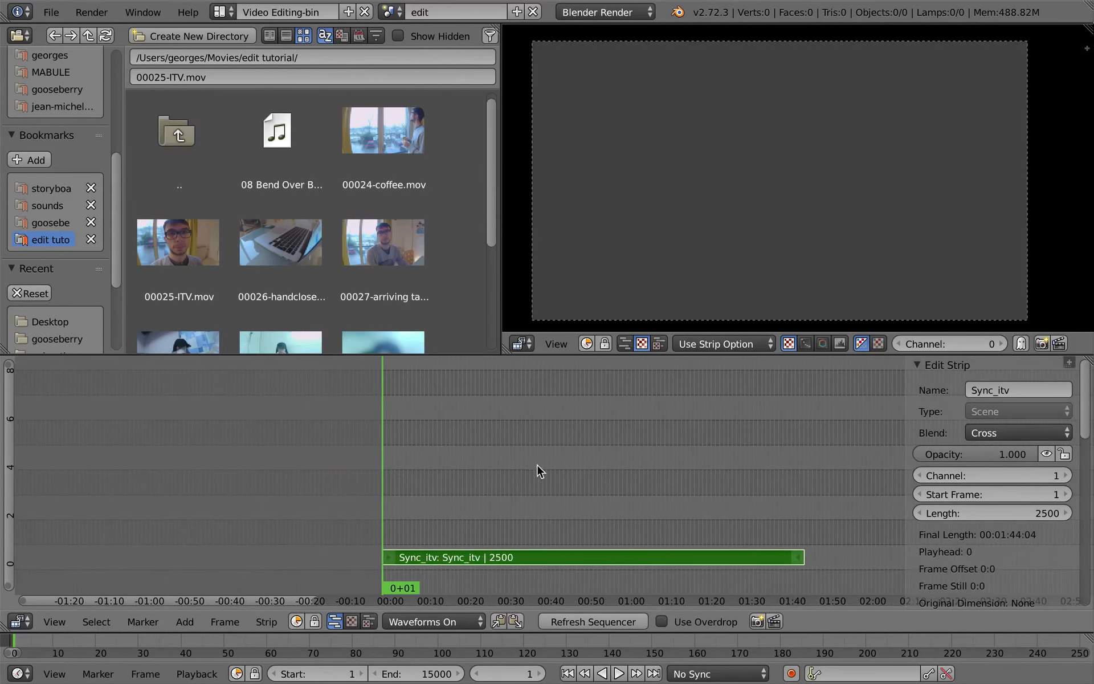